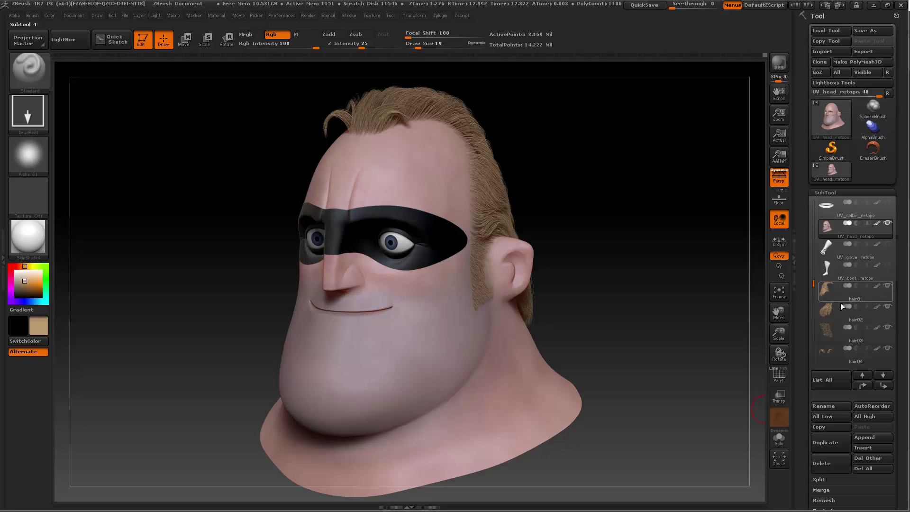
Step: Switch to XnView and examine the embroidered chest emblem in the movie screenshot
{"action": "mouse_move", "coordinate": [863, 292]}
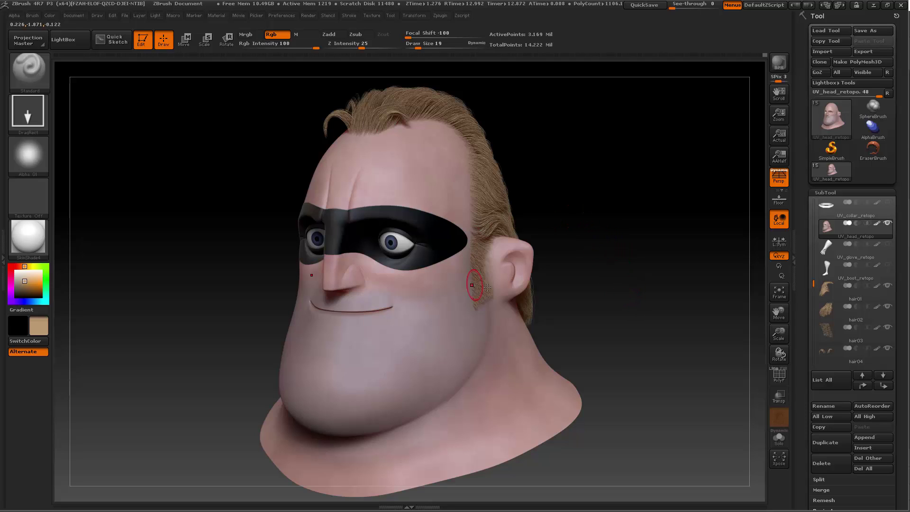
{"action": "key", "text": "alt+Tab"}
{"action": "key", "text": "alt+Tab"}
{"action": "key", "text": "alt+Tab"}
{"action": "key", "text": "alt+Tab"}
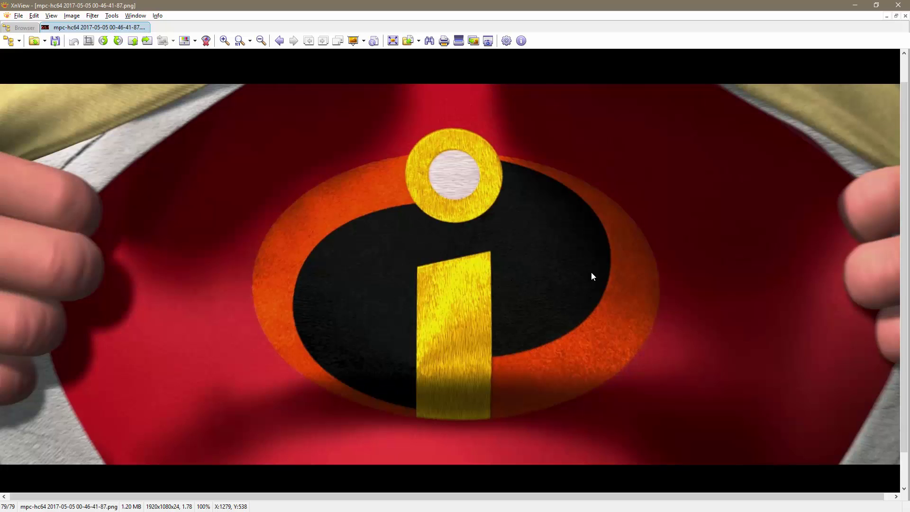
{"action": "left_click_drag", "start_coordinate": [252, 357], "coordinate": [356, 350]}
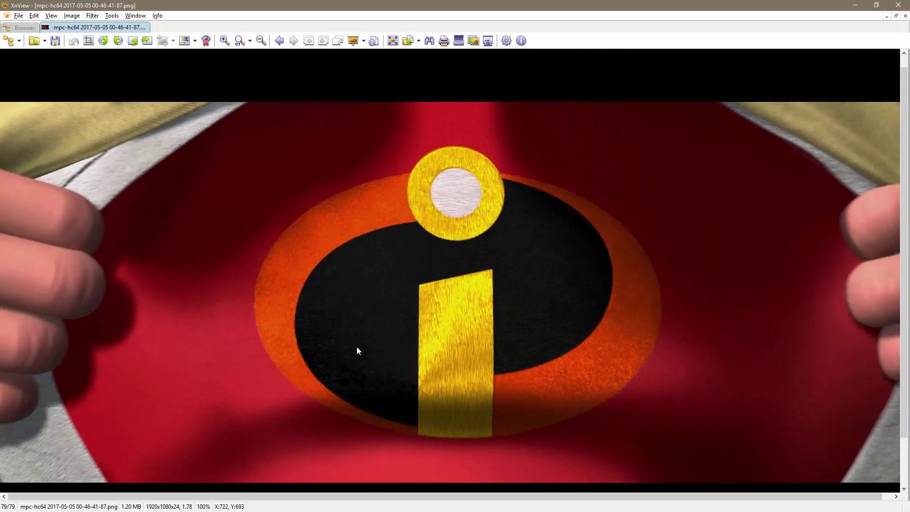
{"action": "left_click_drag", "start_coordinate": [636, 258], "coordinate": [606, 269]}
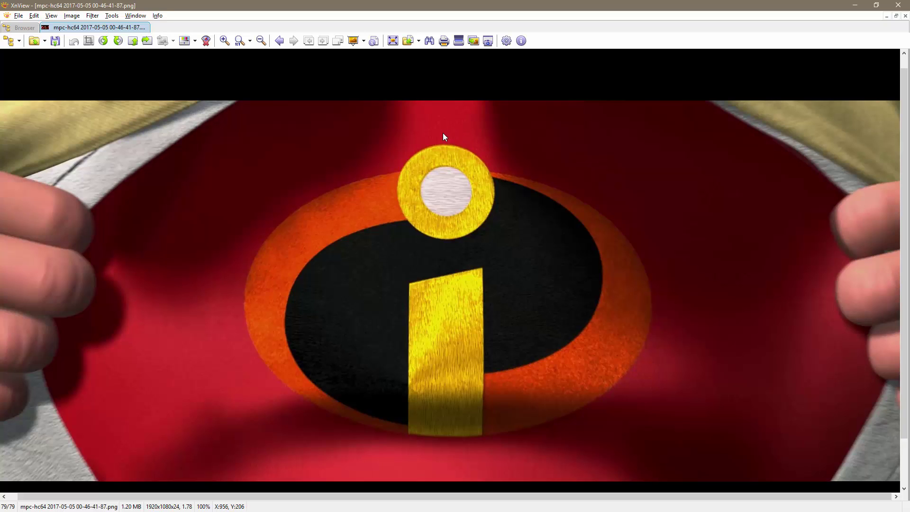
Step: Look through the thumbnails of the screengrab reference folder in the image browser
{"action": "left_click", "coordinate": [25, 27]}
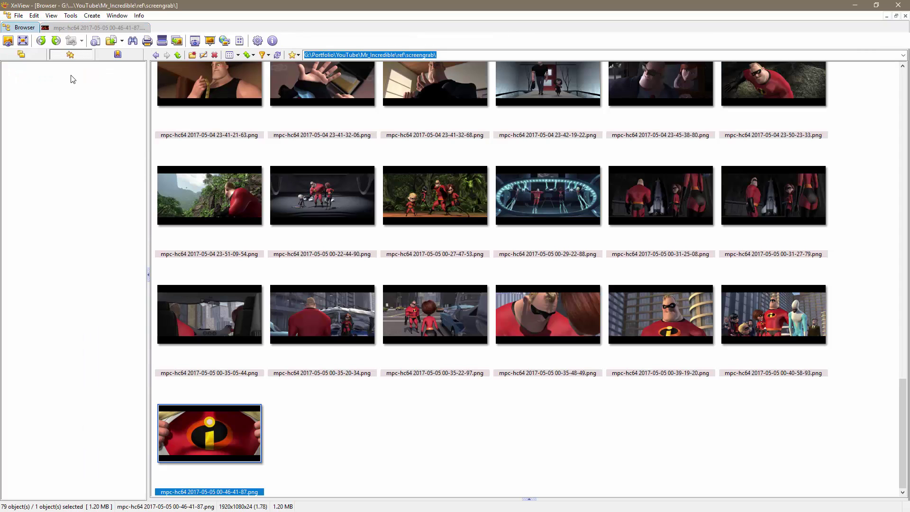
{"action": "left_click", "coordinate": [516, 400]}
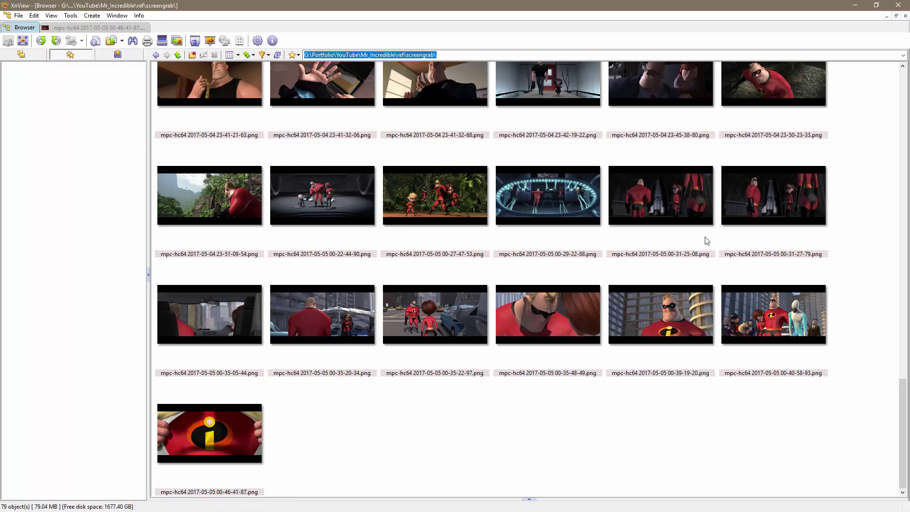
{"action": "left_click_drag", "start_coordinate": [902, 402], "coordinate": [882, 92]}
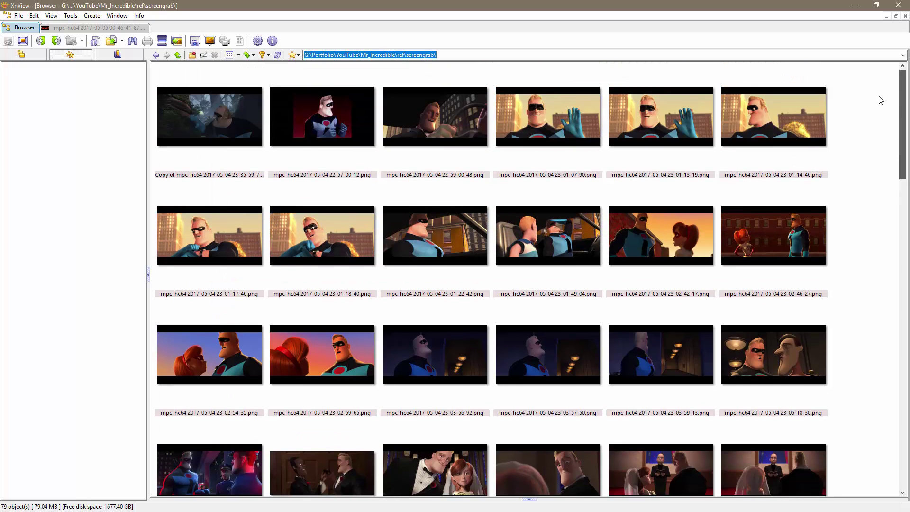
{"action": "scroll", "coordinate": [884, 113], "scroll_direction": "down", "scroll_amount": 5}
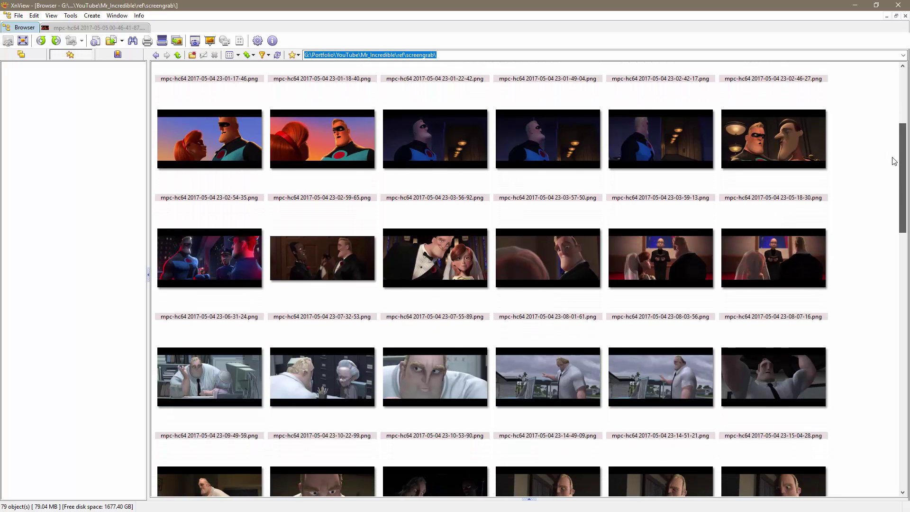
{"action": "left_click_drag", "start_coordinate": [894, 161], "coordinate": [889, 339]}
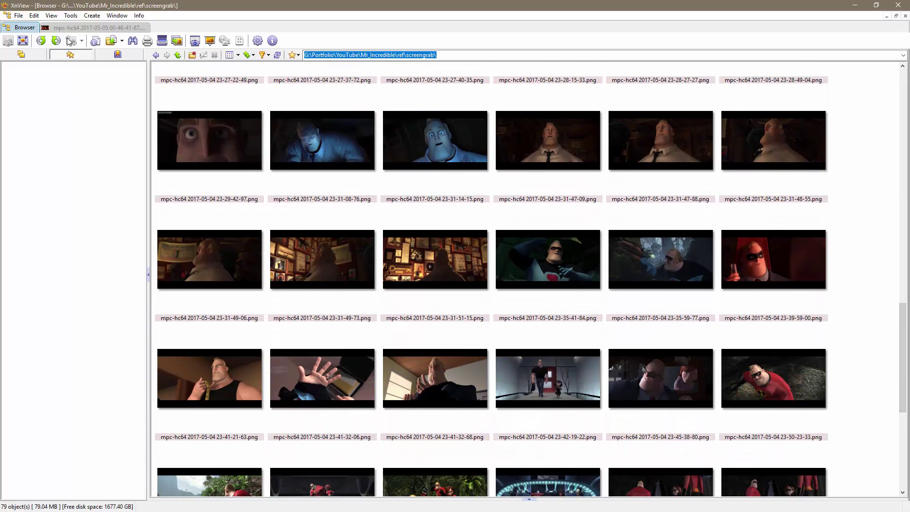
Step: Go up to the ref folder and open the full-body reference image 1e115d55ef94e809f5071276ab1a4e24.jpg
{"action": "left_click", "coordinate": [178, 55]}
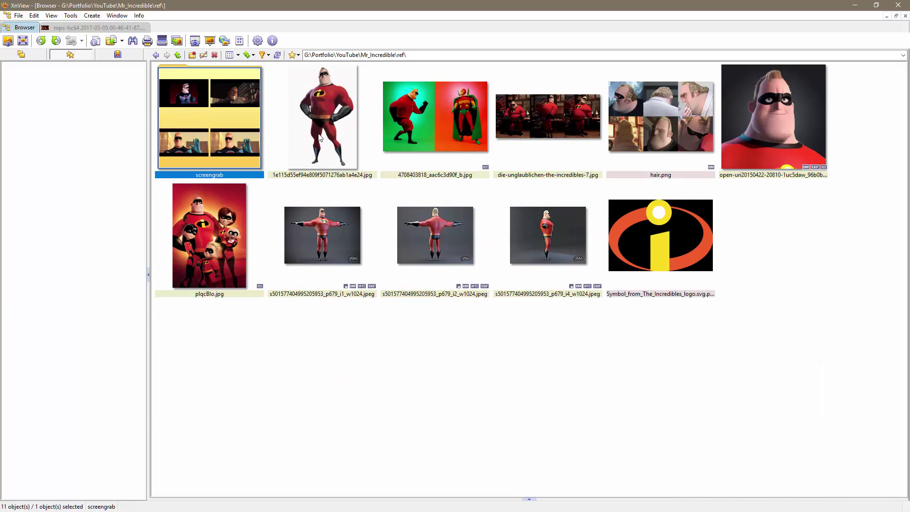
{"action": "left_click", "coordinate": [320, 109]}
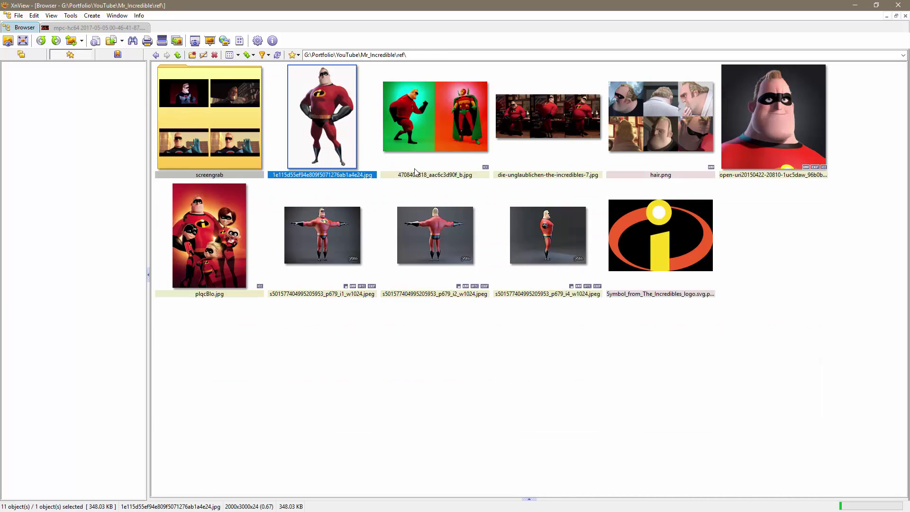
{"action": "key", "text": "Return"}
{"action": "left_click", "coordinate": [239, 41]}
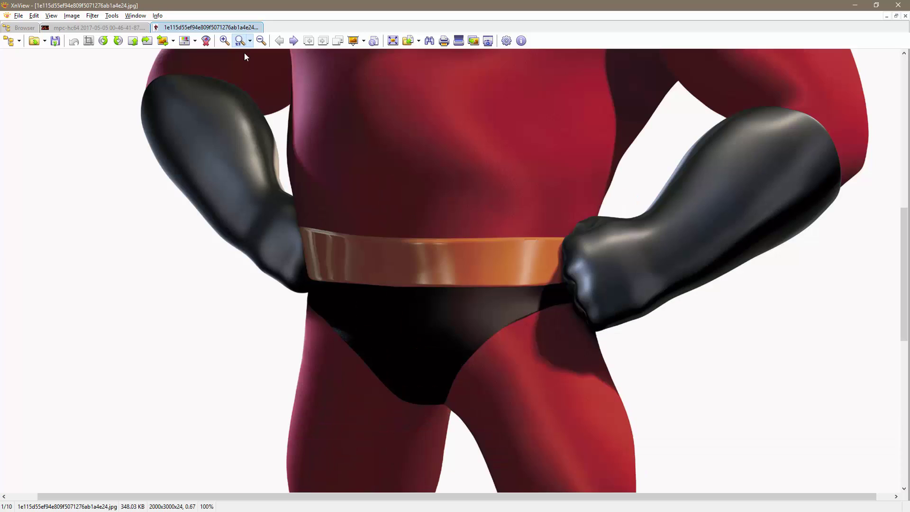
Step: Magnify the full-body image to 300% and examine the chest emblem and the collar
{"action": "left_click_drag", "start_coordinate": [407, 116], "coordinate": [416, 252]}
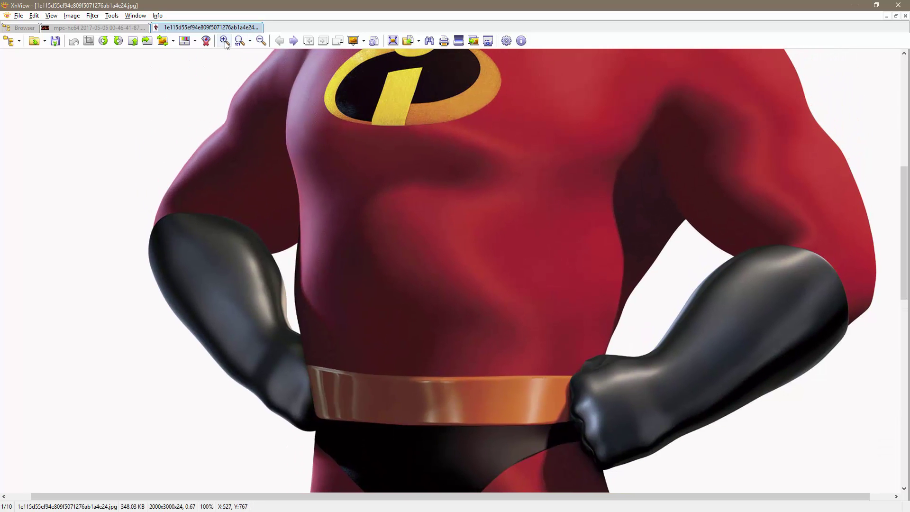
{"action": "left_click", "coordinate": [223, 42]}
{"action": "left_click_drag", "start_coordinate": [353, 175], "coordinate": [435, 300]}
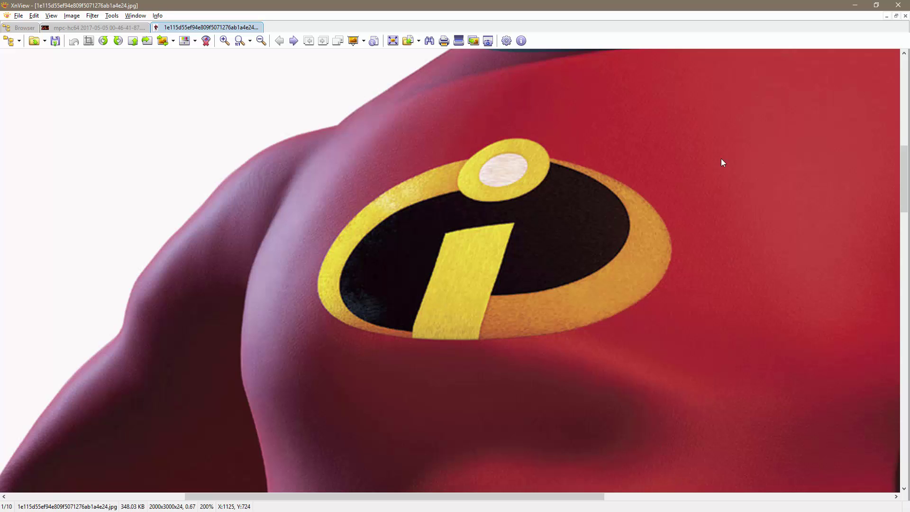
{"action": "left_click_drag", "start_coordinate": [720, 159], "coordinate": [491, 205]}
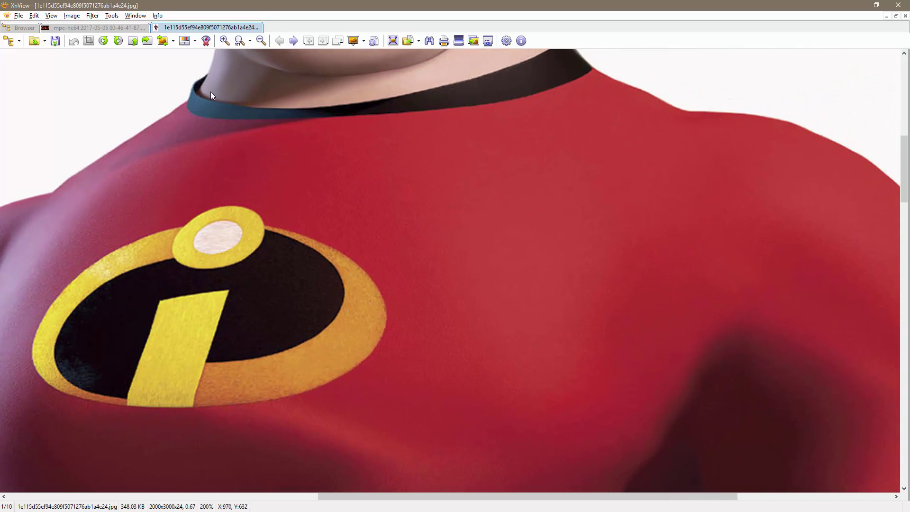
{"action": "left_click", "coordinate": [223, 41]}
{"action": "left_click_drag", "start_coordinate": [283, 146], "coordinate": [408, 250]}
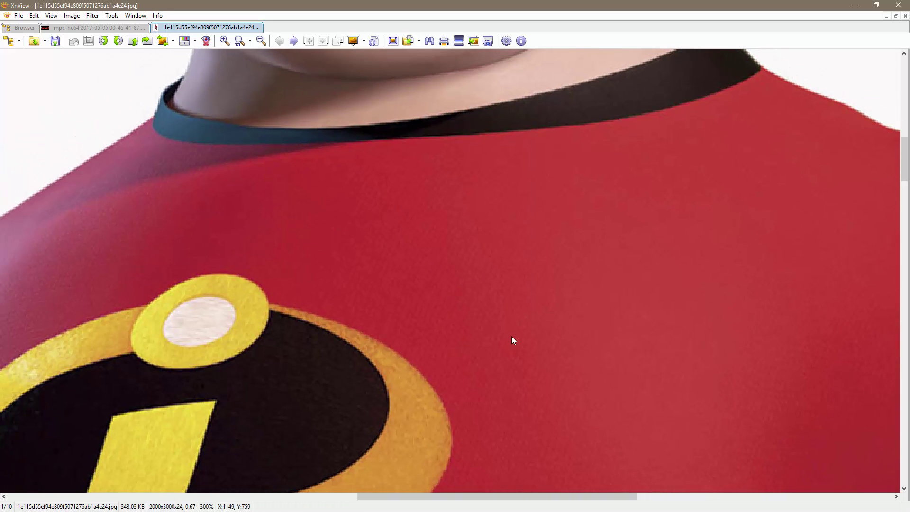
Step: Examine the suit's fabric texture on the arm and the side of the torso around the emblem
{"action": "left_click_drag", "start_coordinate": [511, 337], "coordinate": [512, 187]}
{"action": "left_click_drag", "start_coordinate": [494, 286], "coordinate": [565, 331]}
{"action": "left_click_drag", "start_coordinate": [493, 282], "coordinate": [469, 195]}
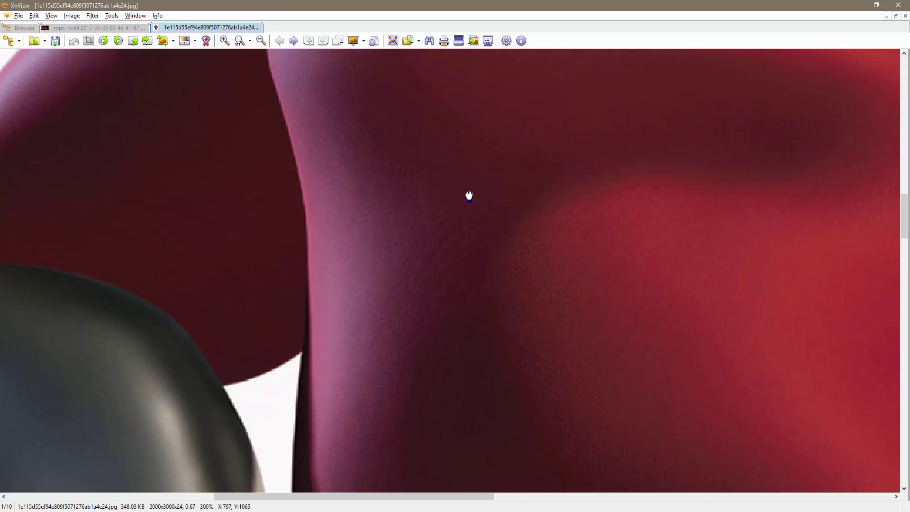
{"action": "left_click_drag", "start_coordinate": [589, 270], "coordinate": [573, 357]}
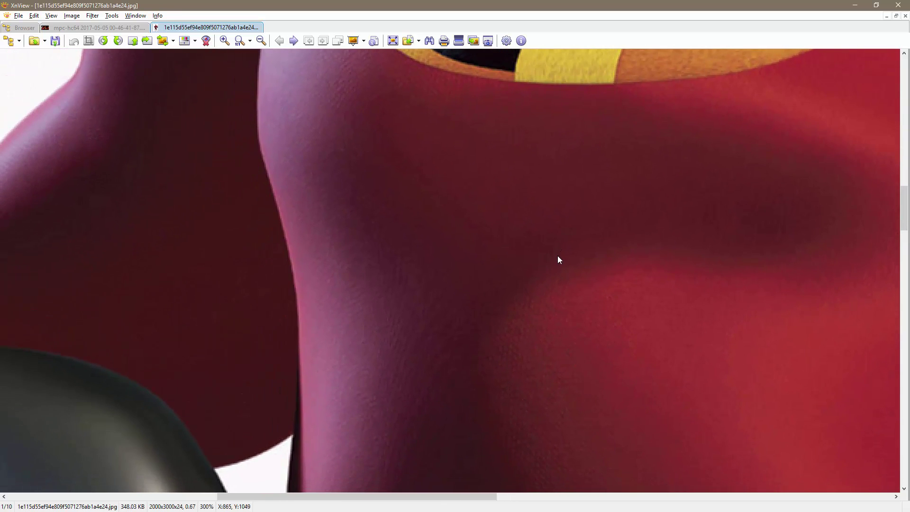
{"action": "left_click_drag", "start_coordinate": [521, 240], "coordinate": [629, 345]}
{"action": "left_click_drag", "start_coordinate": [526, 262], "coordinate": [519, 398]}
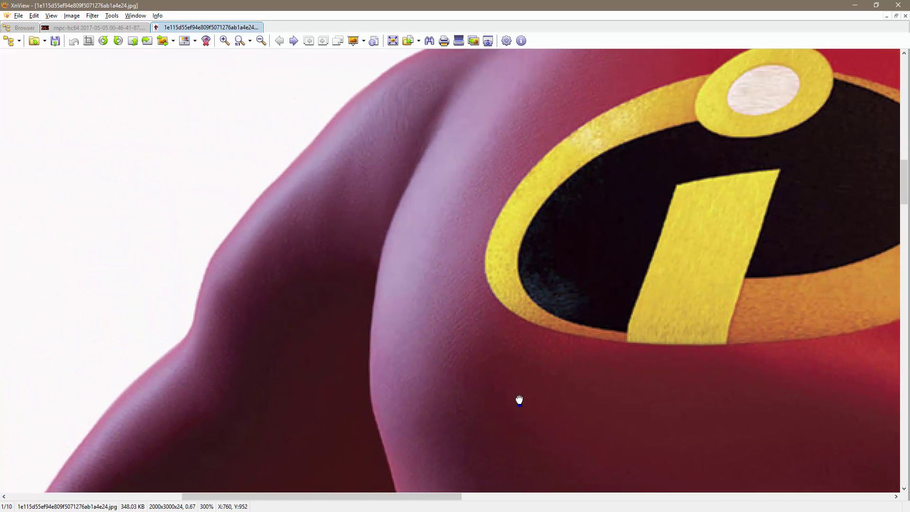
{"action": "left_click_drag", "start_coordinate": [452, 400], "coordinate": [508, 234]}
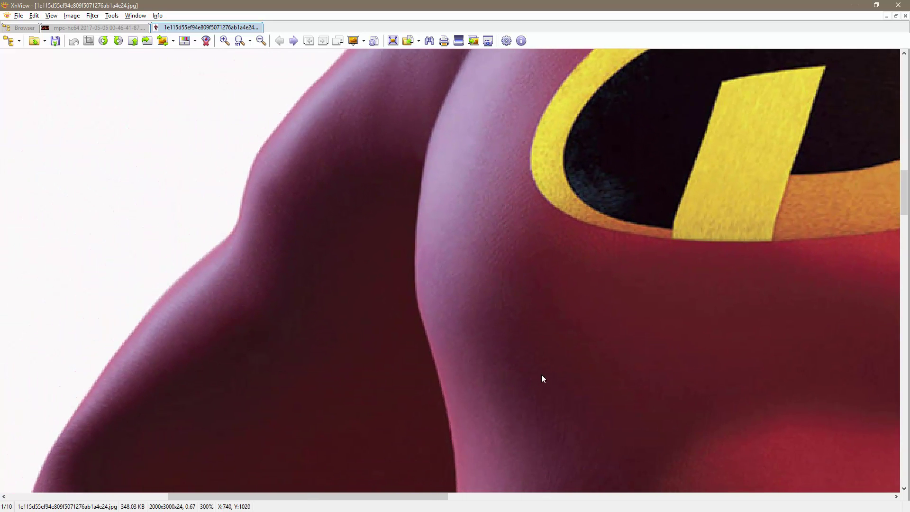
{"action": "left_click_drag", "start_coordinate": [542, 377], "coordinate": [506, 294]}
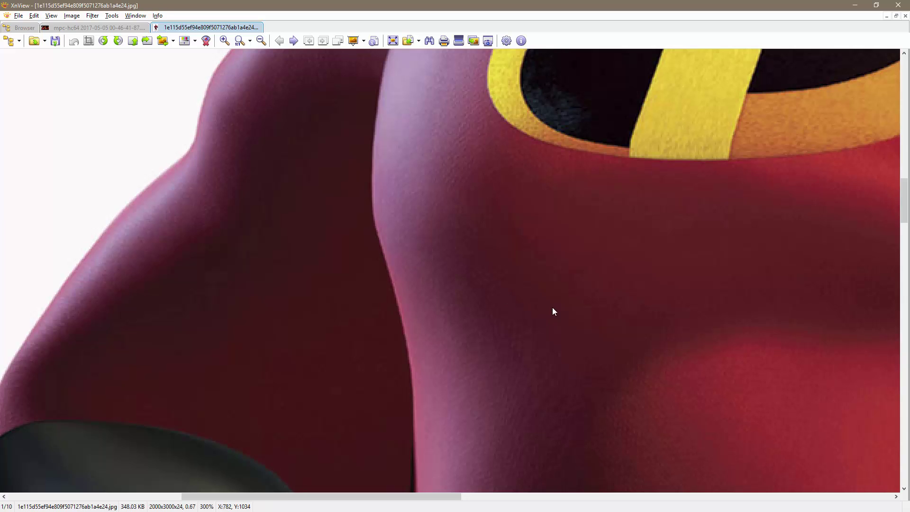
{"action": "left_click_drag", "start_coordinate": [593, 295], "coordinate": [558, 331]}
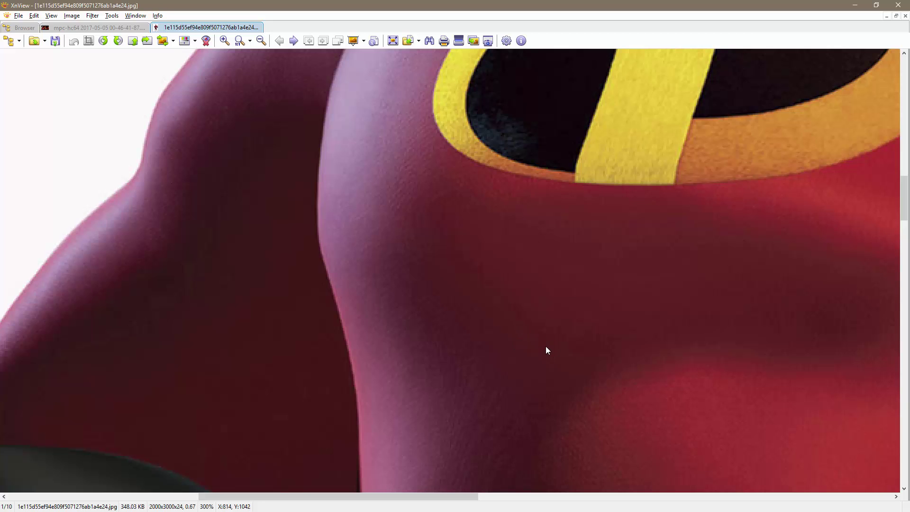
Step: Examine the fabric weave across the chest, from beneath the emblem up to the collar
{"action": "mouse_move", "coordinate": [561, 330]}
{"action": "left_mouse_down"}
{"action": "mouse_move", "coordinate": [532, 300]}
{"action": "mouse_move", "coordinate": [483, 215]}
{"action": "mouse_move", "coordinate": [487, 304]}
{"action": "mouse_move", "coordinate": [473, 307]}
{"action": "mouse_move", "coordinate": [493, 370]}
{"action": "mouse_move", "coordinate": [420, 320]}
{"action": "mouse_move", "coordinate": [353, 293]}
{"action": "left_mouse_up"}
{"action": "left_click_drag", "start_coordinate": [644, 305], "coordinate": [392, 335]}
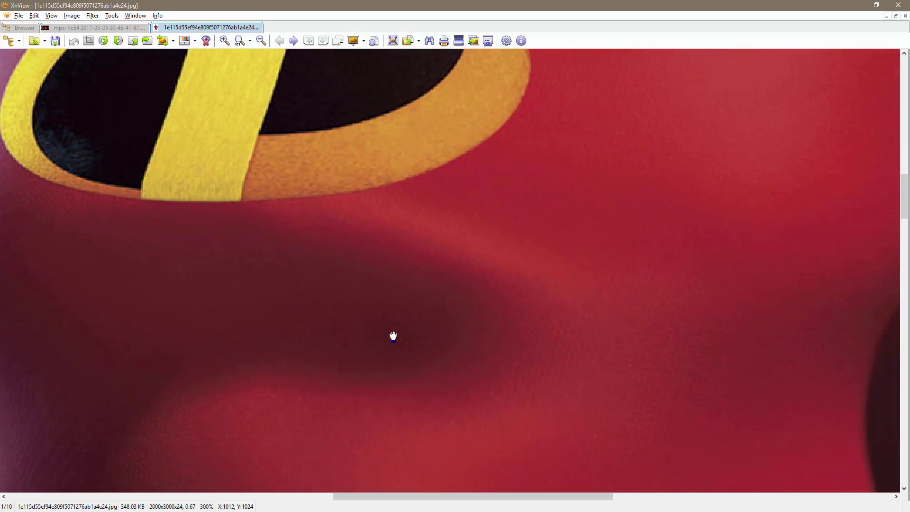
{"action": "mouse_move", "coordinate": [627, 341]}
{"action": "left_mouse_down"}
{"action": "mouse_move", "coordinate": [477, 330]}
{"action": "mouse_move", "coordinate": [419, 300]}
{"action": "left_mouse_up"}
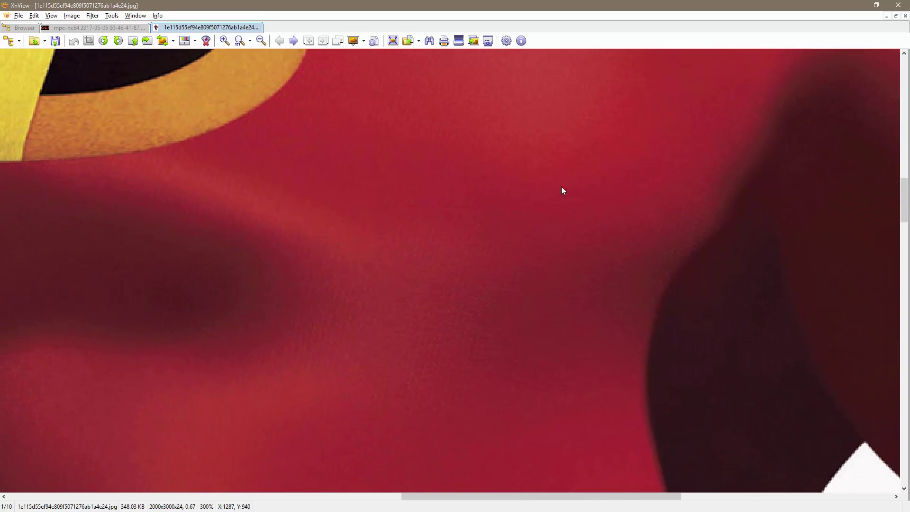
{"action": "left_click_drag", "start_coordinate": [503, 284], "coordinate": [534, 419]}
{"action": "left_click_drag", "start_coordinate": [576, 224], "coordinate": [532, 369]}
{"action": "left_click_drag", "start_coordinate": [514, 222], "coordinate": [560, 304]}
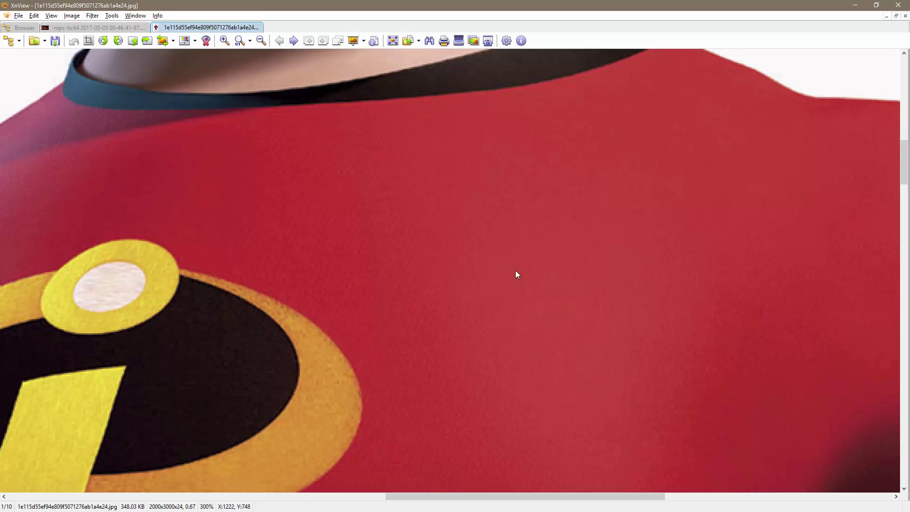
{"action": "left_click_drag", "start_coordinate": [460, 261], "coordinate": [681, 256]}
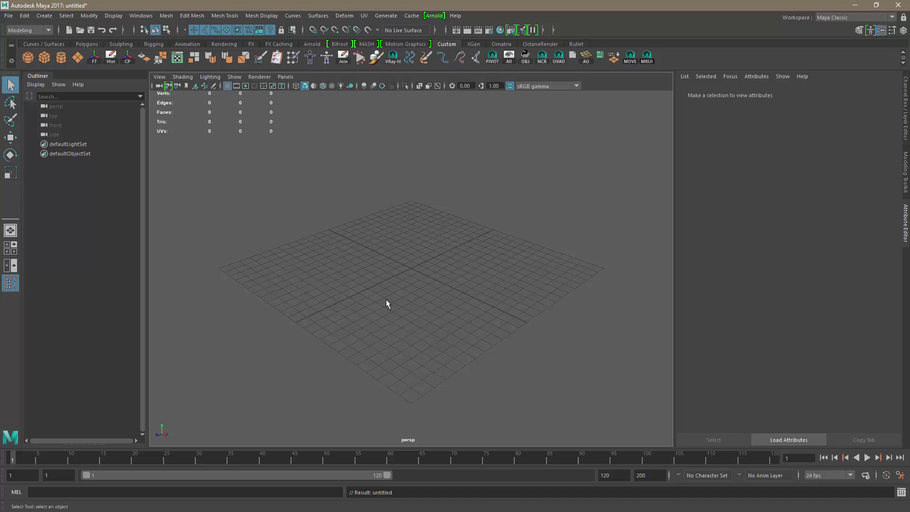
{"action": "left_click_drag", "start_coordinate": [386, 303], "coordinate": [426, 364], "text": "alt"}
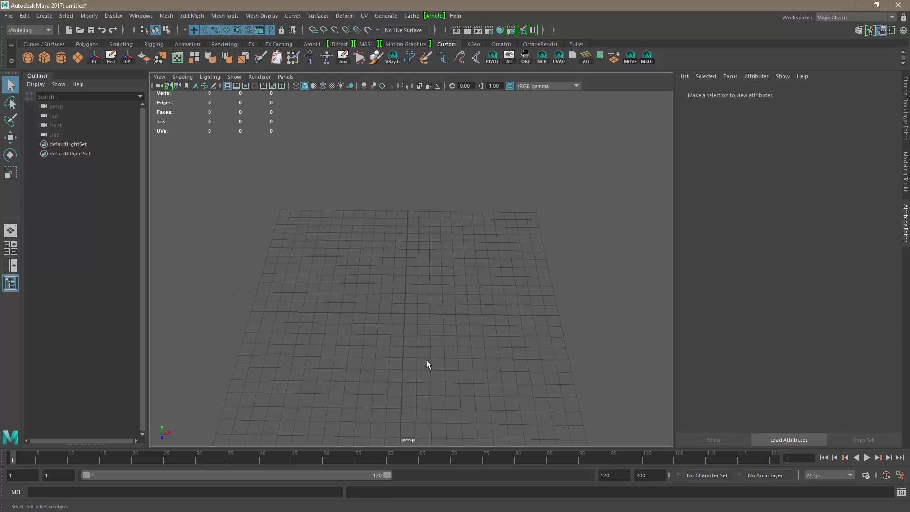
{"action": "middle_click_drag", "start_coordinate": [426, 360], "coordinate": [438, 335], "text": "alt"}
{"action": "scroll", "coordinate": [438, 335], "scroll_direction": "up", "scroll_amount": 4}
{"action": "scroll", "coordinate": [432, 335], "scroll_direction": "down", "scroll_amount": 3}
{"action": "right_click_drag", "start_coordinate": [432, 334], "coordinate": [437, 347], "text": "alt"}
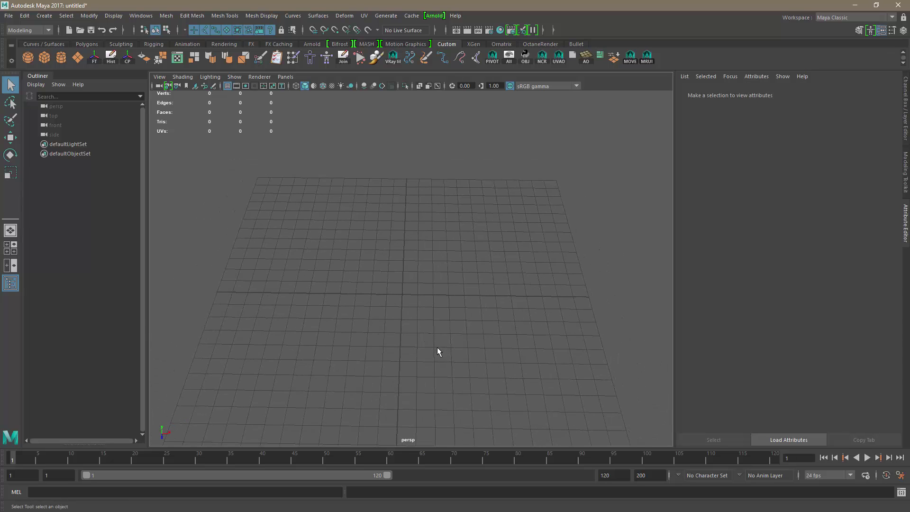
{"action": "left_click_drag", "start_coordinate": [437, 351], "coordinate": [429, 347], "text": "alt"}
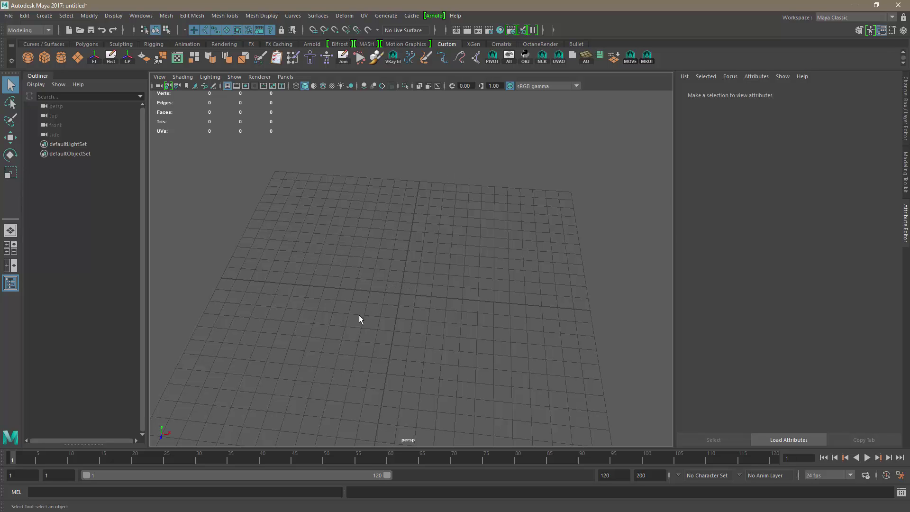
Step: Switch to the browser and examine the red knitted "Cotton close up" image from the cotton close up search
{"action": "key", "text": "alt+Tab"}
{"action": "left_click", "coordinate": [461, 284]}
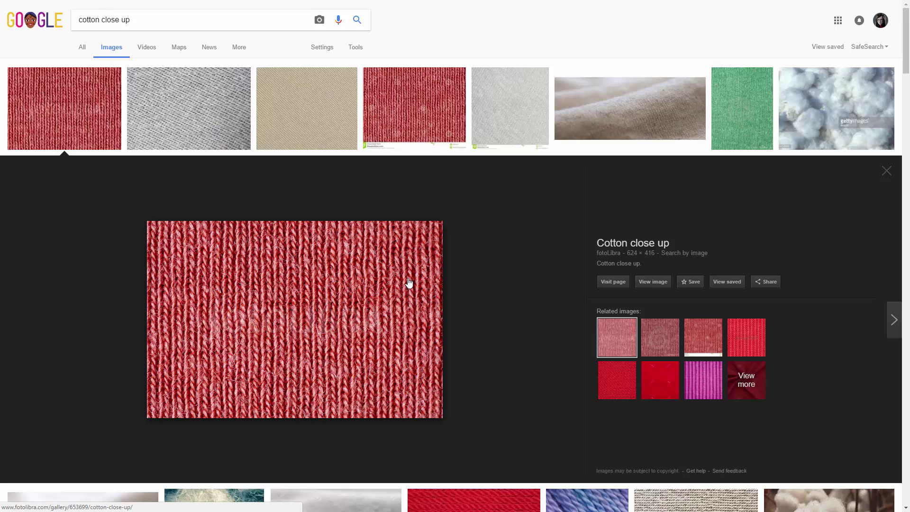
{"action": "scroll", "coordinate": [405, 279], "scroll_direction": "down", "scroll_amount": 1}
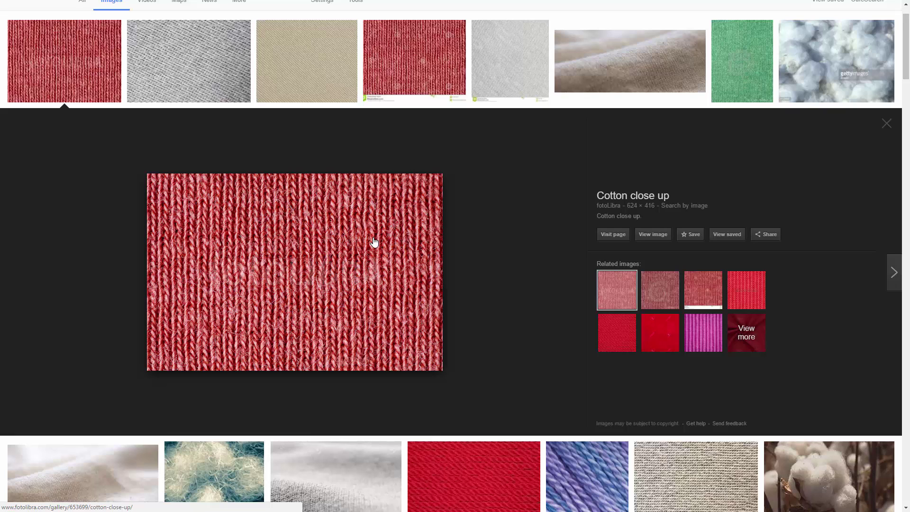
Step: Switch back to XnView and compare the suit fabric around the emblem and shoulder with the cotton knit
{"action": "key", "text": "alt+Tab"}
{"action": "key", "text": "alt+Tab"}
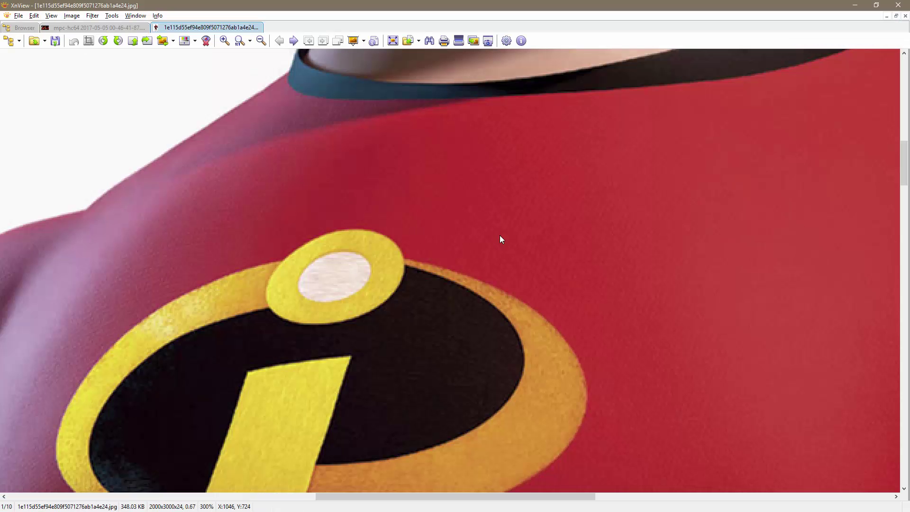
{"action": "left_click_drag", "start_coordinate": [240, 250], "coordinate": [377, 188]}
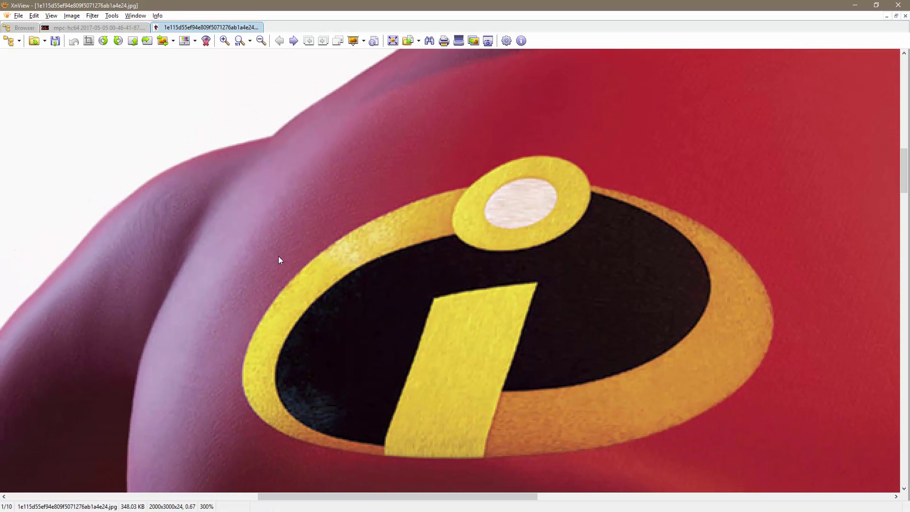
{"action": "left_click_drag", "start_coordinate": [387, 171], "coordinate": [308, 282]}
Step: Check the cotton close-up in the browser once more and switch to the empty Maya scene
{"action": "key", "text": "alt+Tab"}
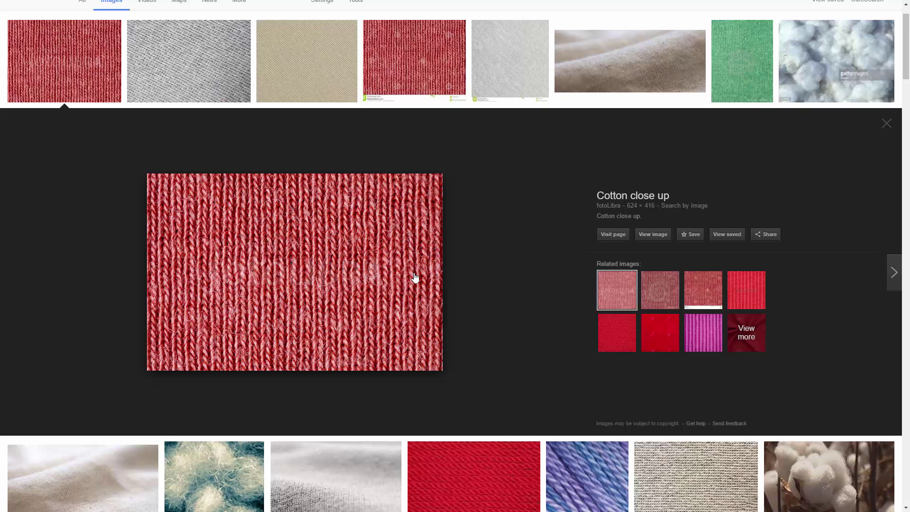
{"action": "key", "text": "alt+Tab"}
{"action": "key", "text": "alt+Tab"}
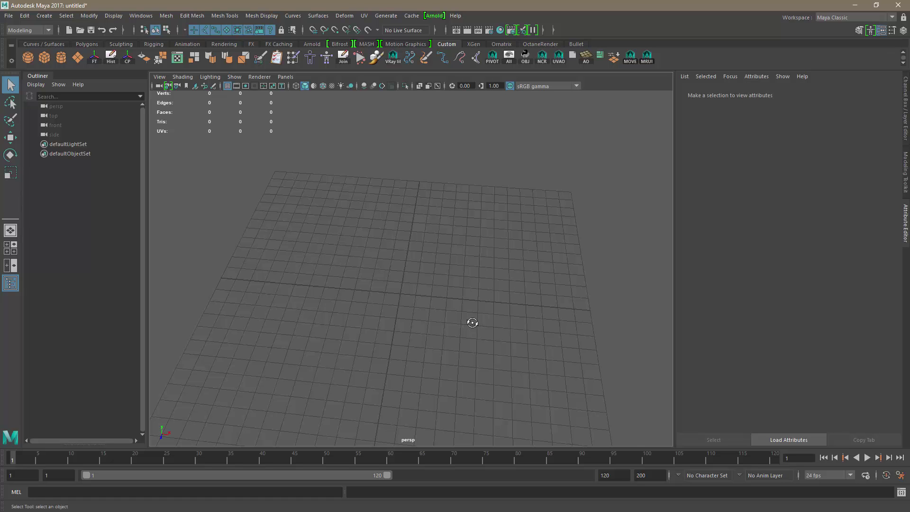
Step: Create a short polygon cylinder at the centre of the grid
{"action": "mouse_move", "coordinate": [472, 323]}
{"action": "left_mouse_down", "text": "alt"}
{"action": "mouse_move", "coordinate": [455, 339]}
{"action": "mouse_move", "coordinate": [450, 306]}
{"action": "mouse_move", "coordinate": [431, 325]}
{"action": "mouse_move", "coordinate": [458, 312]}
{"action": "mouse_move", "coordinate": [467, 326]}
{"action": "left_mouse_up", "text": "alt"}
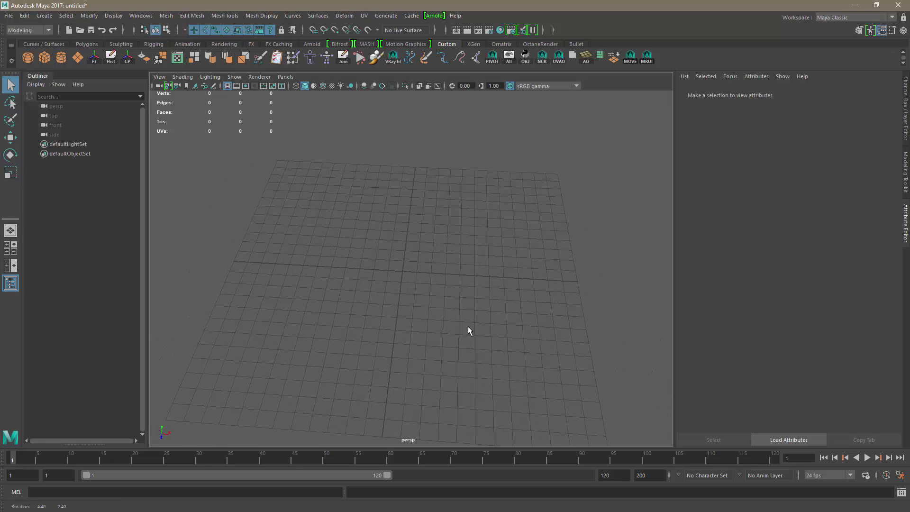
{"action": "left_click", "coordinate": [61, 59]}
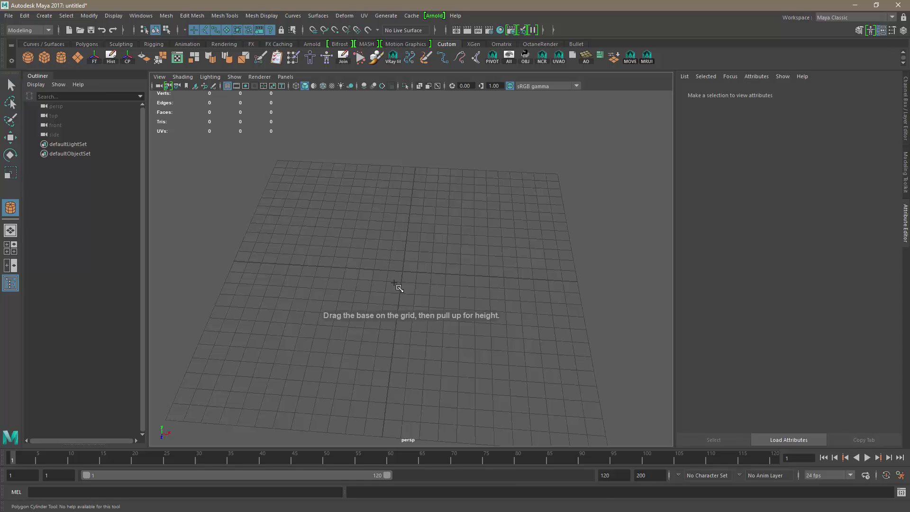
{"action": "mouse_move", "coordinate": [401, 271]}
{"action": "left_mouse_down"}
{"action": "mouse_move", "coordinate": [424, 280]}
{"action": "mouse_move", "coordinate": [408, 255]}
{"action": "left_mouse_up"}
{"action": "scroll", "coordinate": [507, 330], "scroll_direction": "up", "scroll_amount": 3}
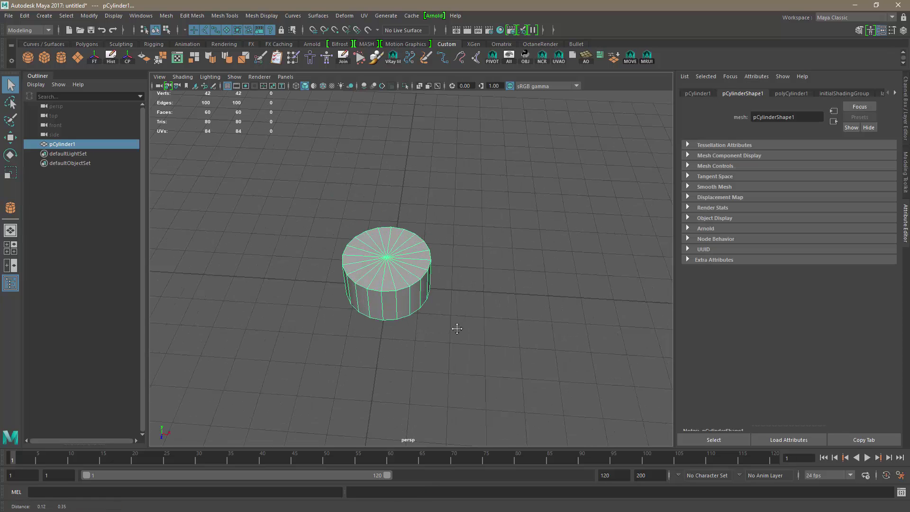
Step: Delete the cylinder's side and bottom faces, keep only the top cap disc, and return to object selection
{"action": "left_click", "coordinate": [858, 30]}
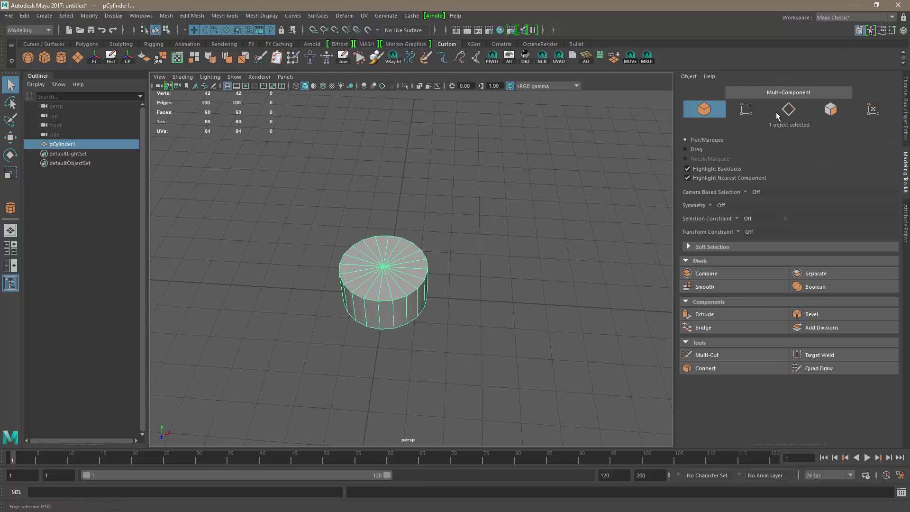
{"action": "left_click", "coordinate": [829, 110]}
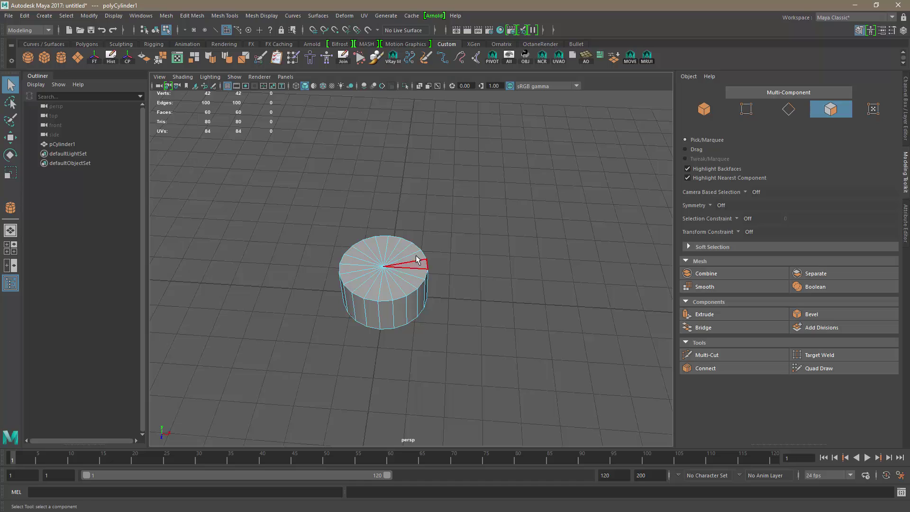
{"action": "key", "text": "Tab"}
{"action": "mouse_move", "coordinate": [389, 256]}
{"action": "left_mouse_down"}
{"action": "mouse_move", "coordinate": [376, 269]}
{"action": "mouse_move", "coordinate": [382, 258]}
{"action": "mouse_move", "coordinate": [400, 279]}
{"action": "mouse_move", "coordinate": [398, 249]}
{"action": "mouse_move", "coordinate": [437, 297]}
{"action": "left_mouse_up"}
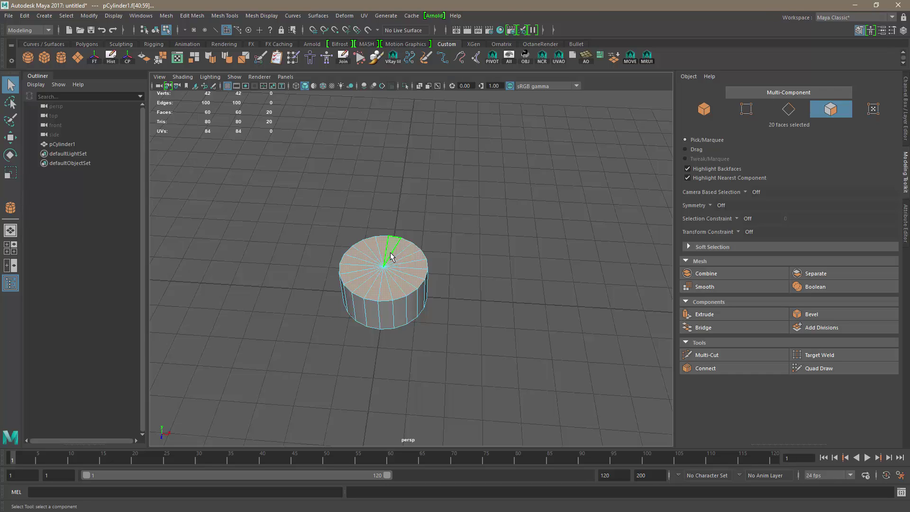
{"action": "key", "text": "shift+period"}
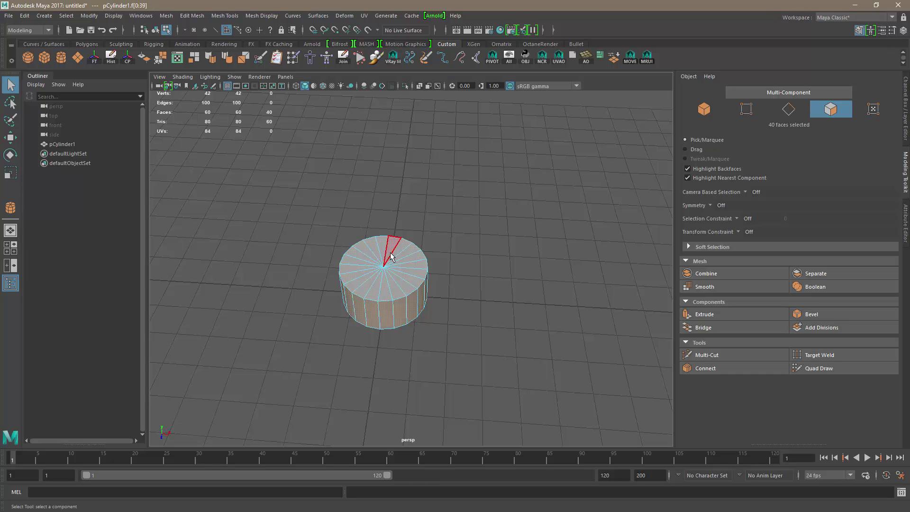
{"action": "key", "text": "Delete"}
{"action": "left_click", "coordinate": [704, 109]}
Step: In the top view, duplicate the disc and move the copy along X to about 2.65, edge to edge with the original
{"action": "left_click_drag", "start_coordinate": [511, 252], "coordinate": [478, 293], "text": "alt"}
{"action": "left_click", "coordinate": [285, 76]}
{"action": "mouse_move", "coordinate": [332, 105]}
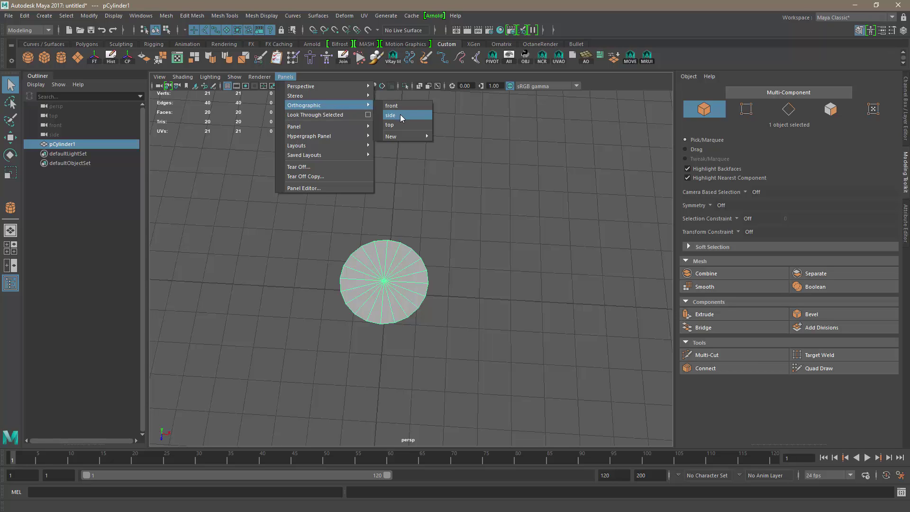
{"action": "left_click", "coordinate": [398, 126]}
{"action": "right_click_drag", "start_coordinate": [465, 248], "coordinate": [559, 329], "text": "alt"}
{"action": "middle_click_drag", "start_coordinate": [475, 345], "coordinate": [415, 324], "text": "alt"}
{"action": "left_click", "coordinate": [10, 137]}
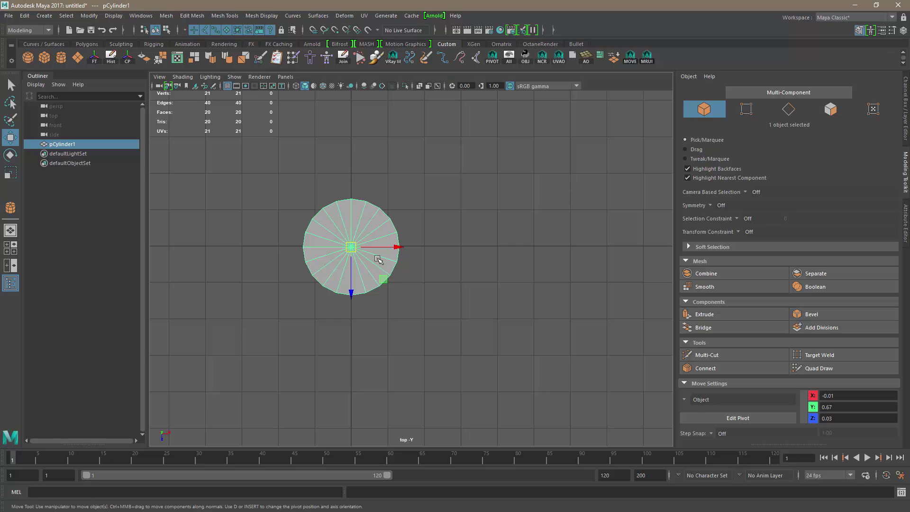
{"action": "key", "text": "ctrl+d"}
{"action": "left_click_drag", "start_coordinate": [393, 247], "coordinate": [478, 249]}
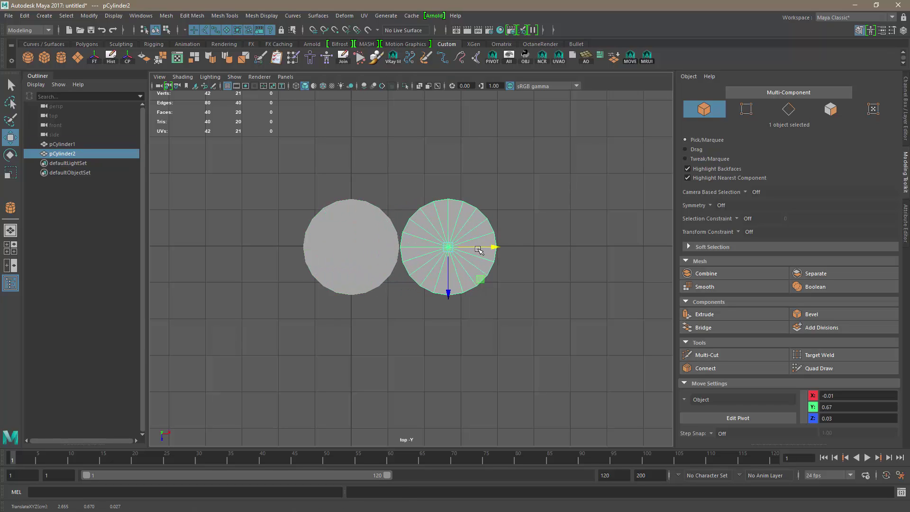
Step: Duplicate both discs and move the copies along Z to about 2.68, forming a two-by-two arrangement of touching discs
{"action": "left_click", "coordinate": [376, 252], "text": "shift"}
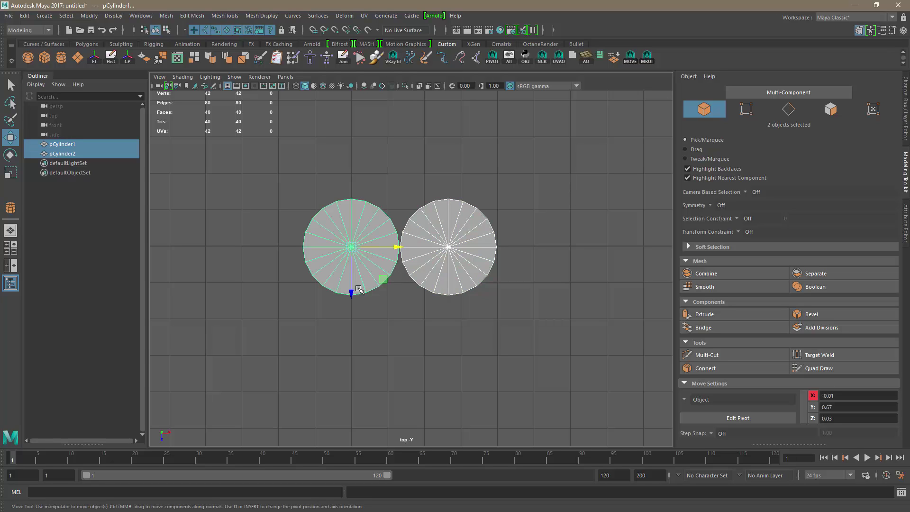
{"action": "key", "text": "ctrl+d"}
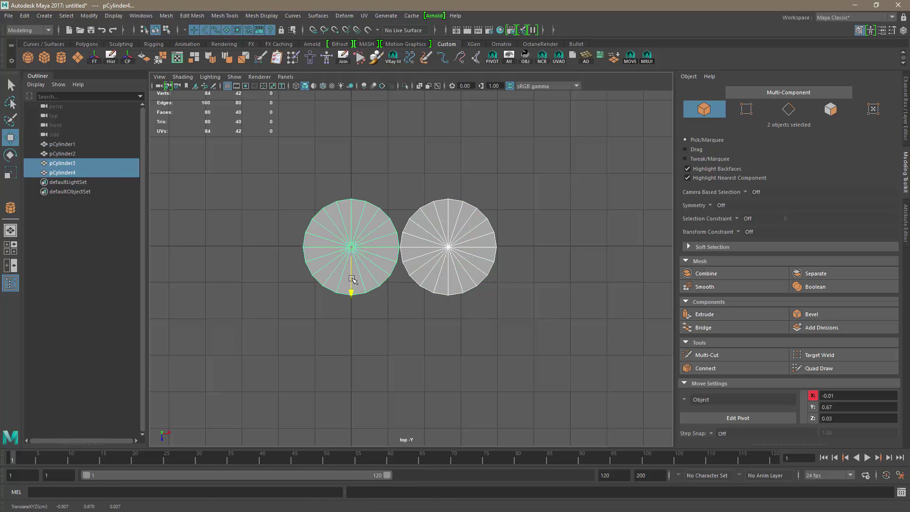
{"action": "left_click_drag", "start_coordinate": [349, 284], "coordinate": [350, 376]}
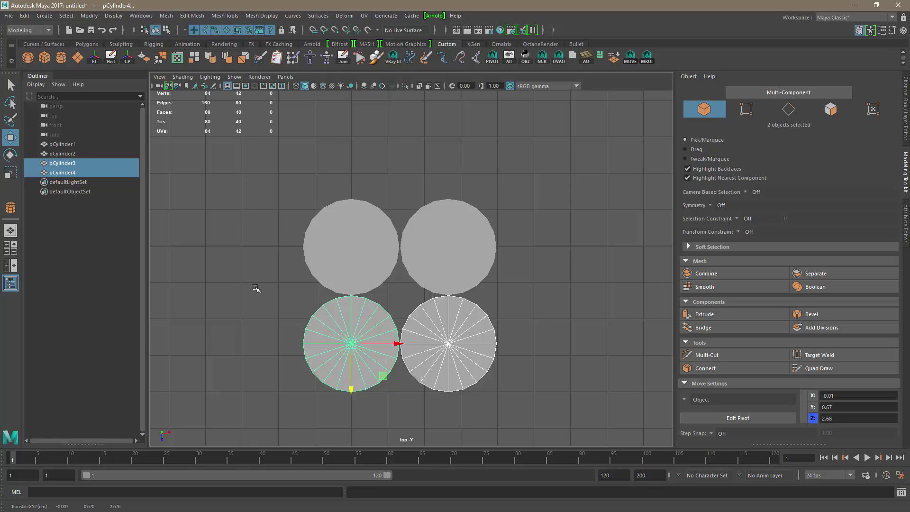
Step: Combine all four discs into one mesh with frozen transformations and a centered pivot
{"action": "left_click", "coordinate": [298, 305]}
{"action": "left_click_drag", "start_coordinate": [273, 160], "coordinate": [513, 407]}
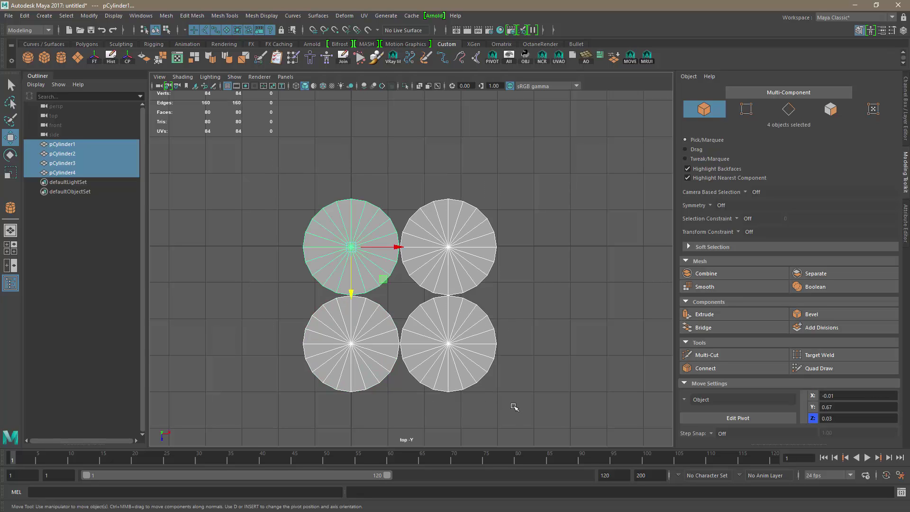
{"action": "left_click", "coordinate": [166, 15]}
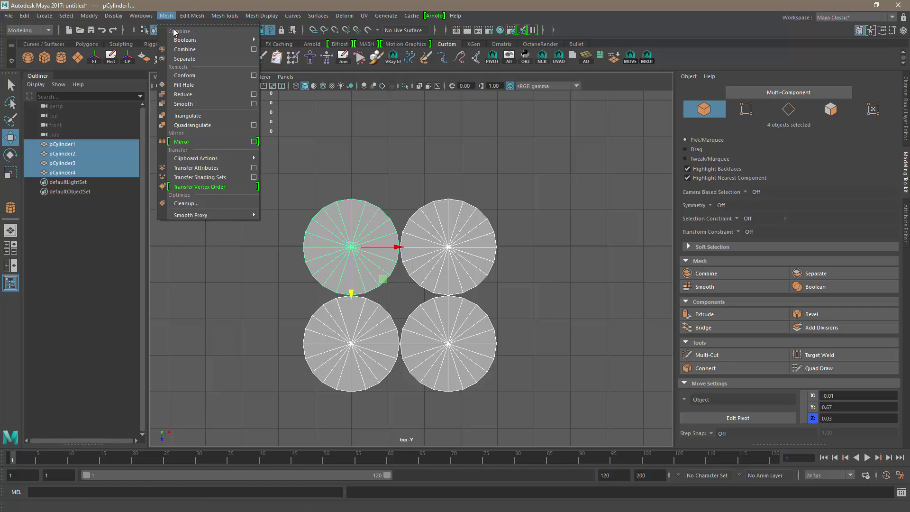
{"action": "left_click", "coordinate": [181, 50]}
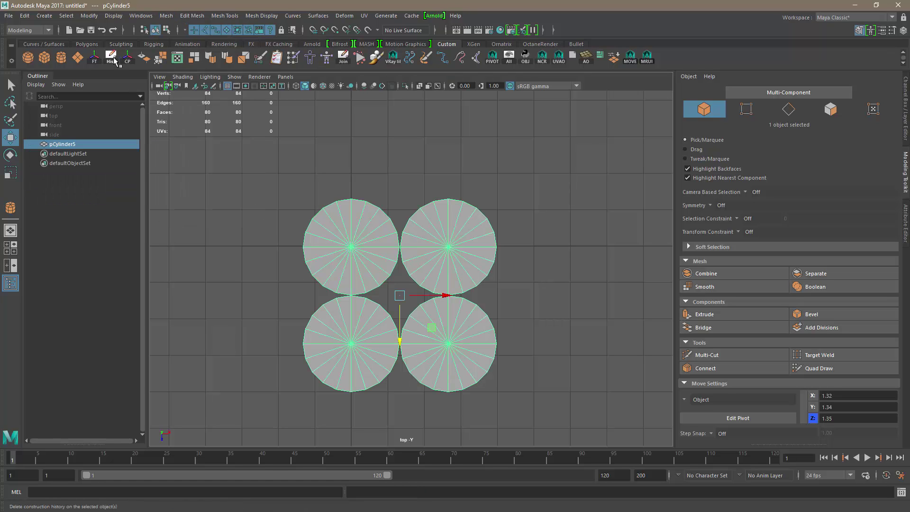
{"action": "left_click", "coordinate": [96, 57]}
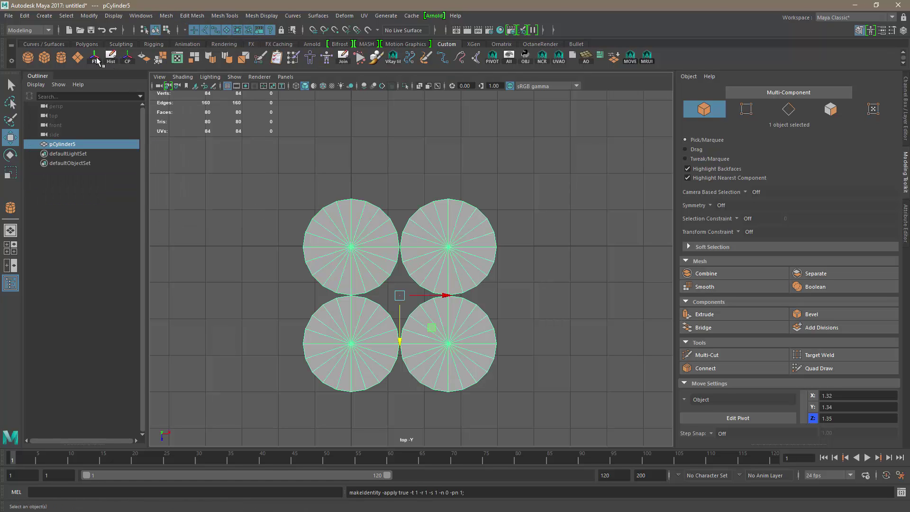
{"action": "left_click", "coordinate": [127, 61]}
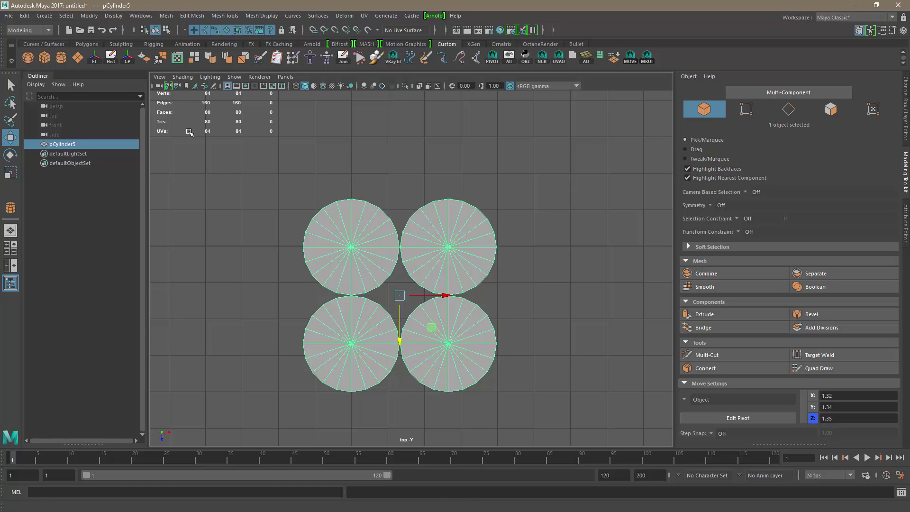
Step: Switch the viewport from the top view back to the perspective camera
{"action": "right_click_drag", "start_coordinate": [464, 258], "coordinate": [380, 289], "text": "alt"}
{"action": "middle_click_drag", "start_coordinate": [380, 289], "coordinate": [391, 294], "text": "alt"}
{"action": "right_click_drag", "start_coordinate": [392, 294], "coordinate": [394, 314], "text": "alt"}
{"action": "left_click_drag", "start_coordinate": [395, 313], "coordinate": [397, 311], "text": "alt"}
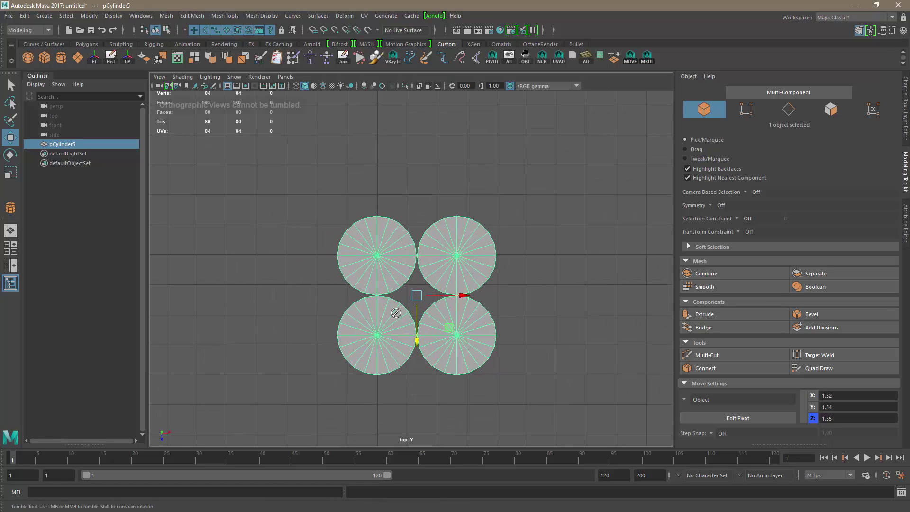
{"action": "left_click", "coordinate": [287, 78]}
{"action": "mouse_move", "coordinate": [358, 88]}
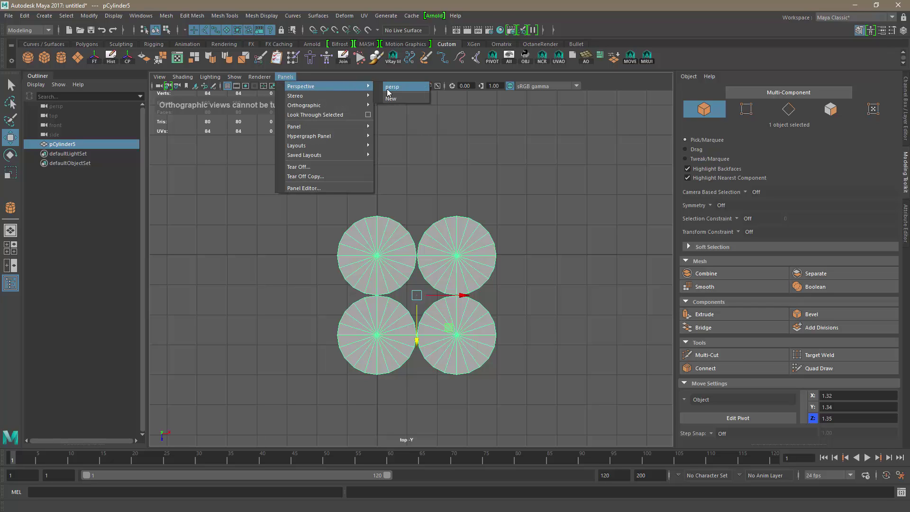
{"action": "left_click", "coordinate": [411, 128]}
{"action": "left_click", "coordinate": [290, 77]}
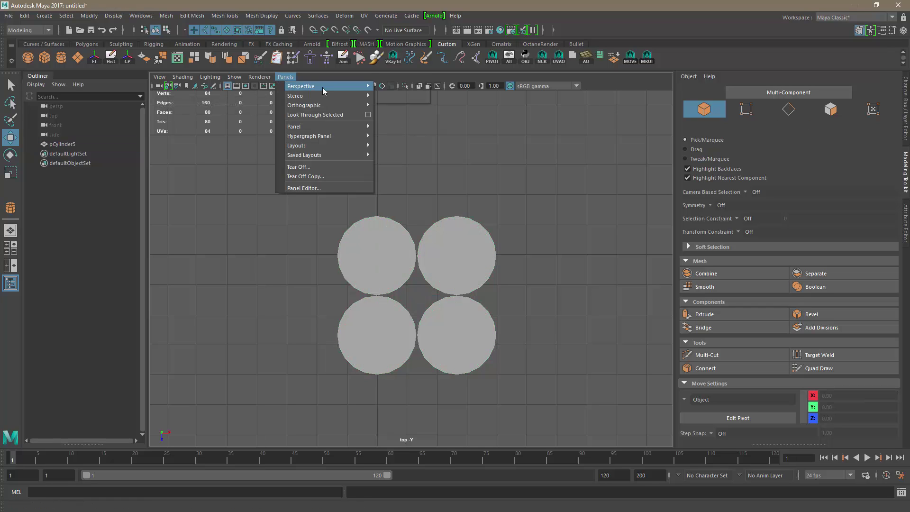
{"action": "mouse_move", "coordinate": [323, 87]}
{"action": "left_click", "coordinate": [393, 88]}
Step: Snap the combined disc mesh to the grid origin so its position is 0, 0, 0
{"action": "right_click_drag", "start_coordinate": [380, 225], "coordinate": [400, 237], "text": "alt"}
{"action": "left_click_drag", "start_coordinate": [400, 237], "coordinate": [389, 230], "text": "alt"}
{"action": "left_click", "coordinate": [390, 264]}
{"action": "left_click_drag", "start_coordinate": [442, 241], "coordinate": [439, 243], "text": "alt"}
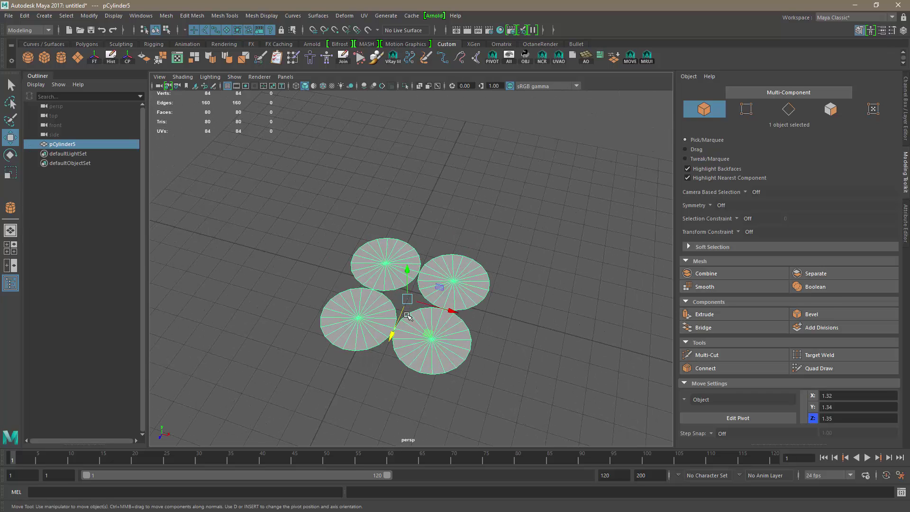
{"action": "key", "text": "x"}
{"action": "left_click_drag", "start_coordinate": [404, 296], "coordinate": [391, 286]}
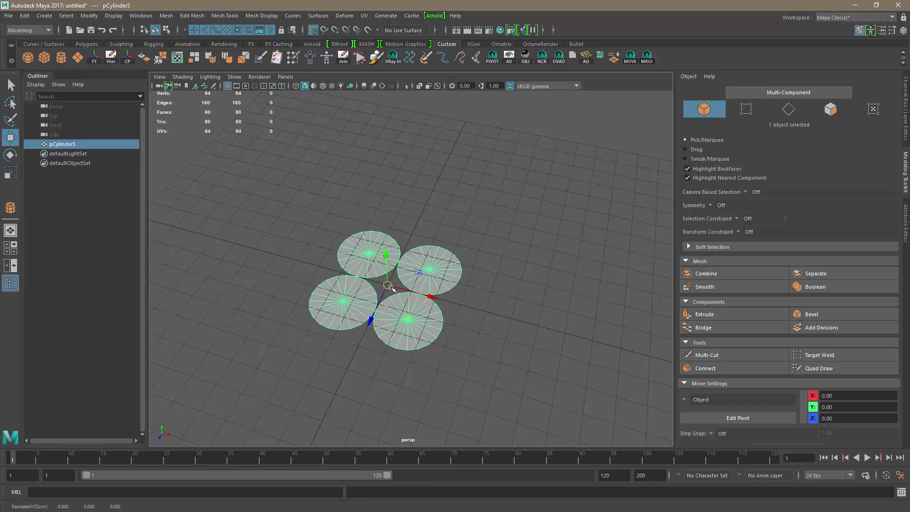
{"action": "left_click", "coordinate": [314, 31]}
{"action": "left_click", "coordinate": [314, 30]}
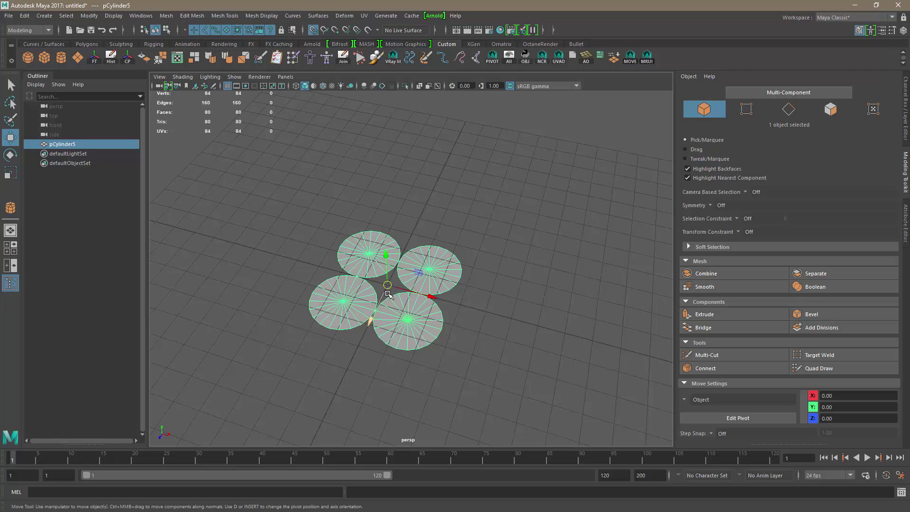
{"action": "left_click_drag", "start_coordinate": [387, 295], "coordinate": [416, 325], "text": "alt"}
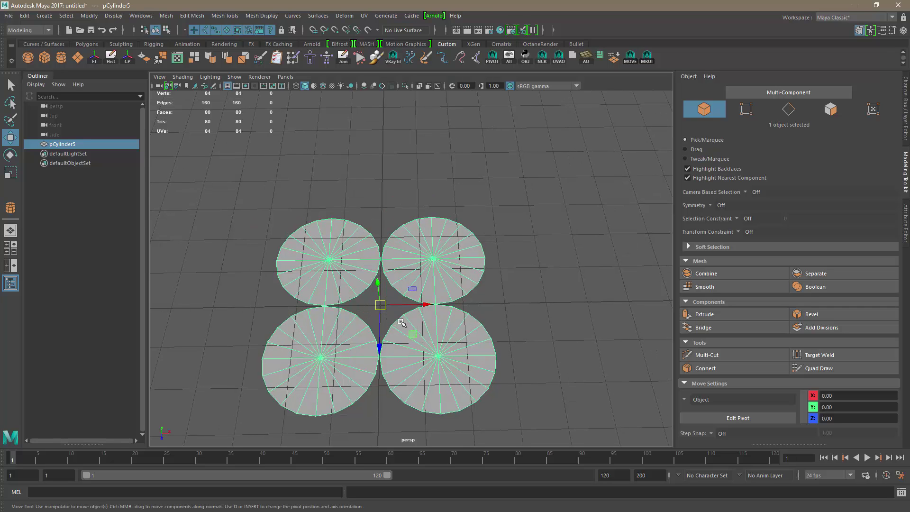
{"action": "left_click_drag", "start_coordinate": [402, 334], "coordinate": [385, 327], "text": "alt"}
{"action": "right_click_drag", "start_coordinate": [411, 306], "coordinate": [382, 311], "text": "alt"}
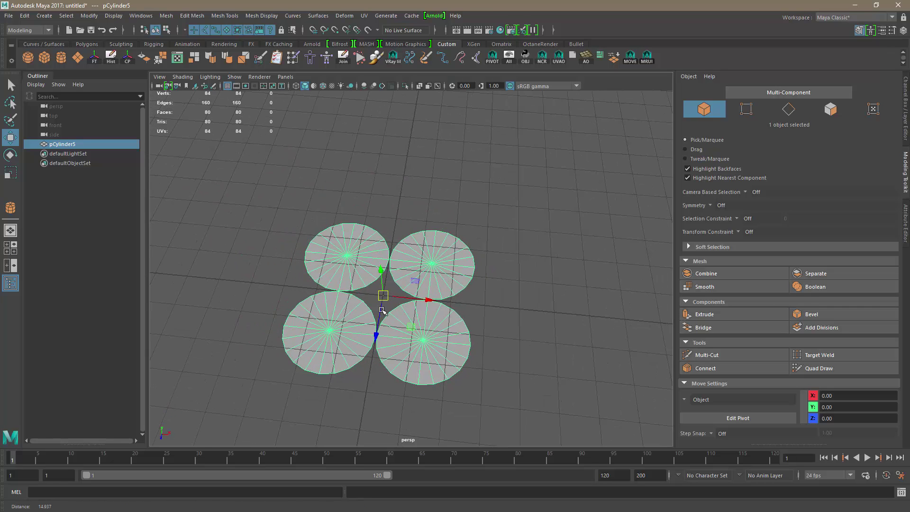
{"action": "left_click_drag", "start_coordinate": [382, 310], "coordinate": [436, 306], "text": "alt"}
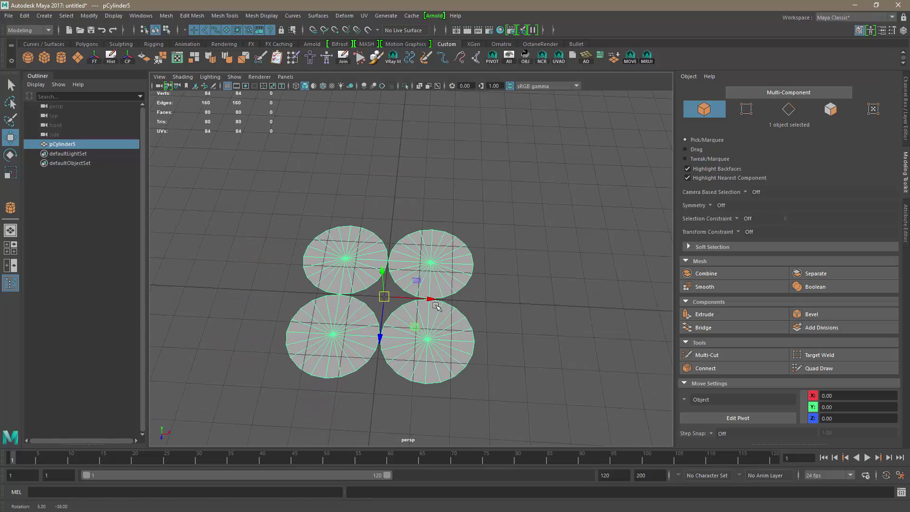
{"action": "right_click_drag", "start_coordinate": [436, 305], "coordinate": [388, 294], "text": "alt"}
Step: Switch the viewport to the orthographic top view and frame the disc mesh with empty grid space beside it
{"action": "left_click", "coordinate": [286, 76]}
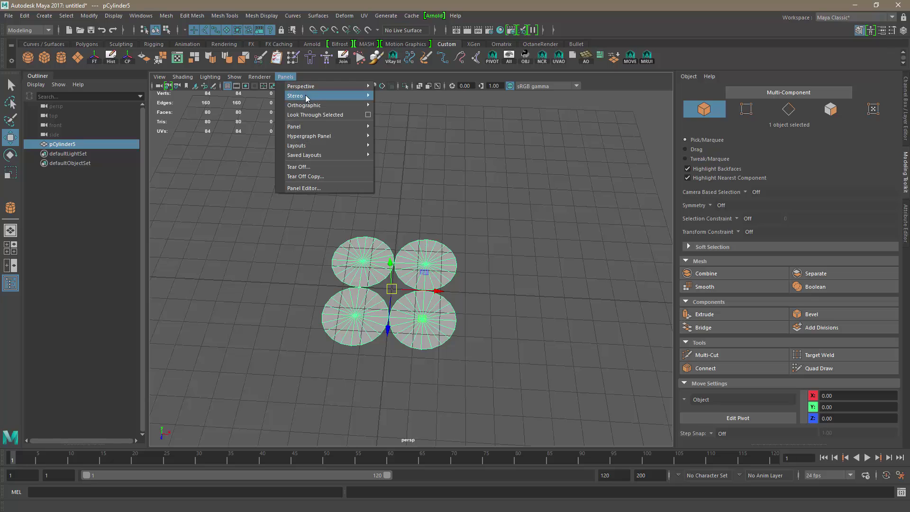
{"action": "mouse_move", "coordinate": [333, 105]}
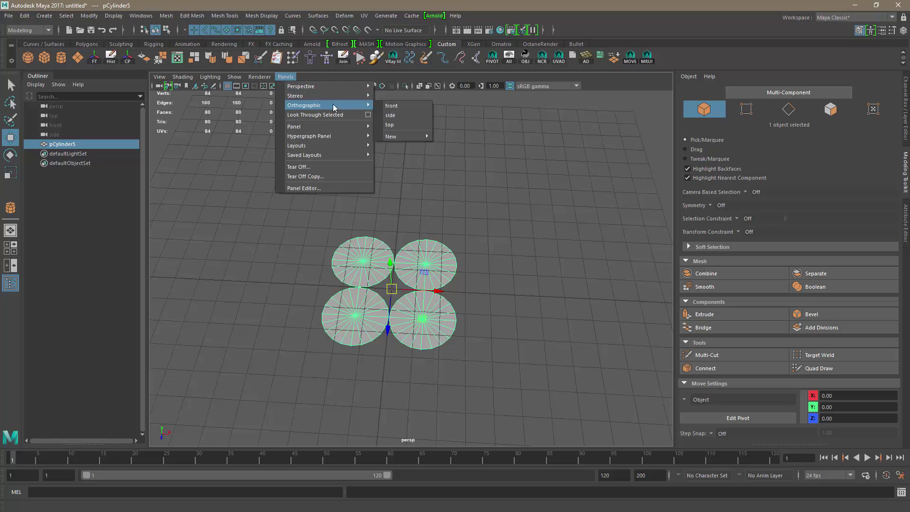
{"action": "left_click", "coordinate": [415, 124]}
{"action": "right_click_drag", "start_coordinate": [508, 264], "coordinate": [460, 324], "text": "alt"}
{"action": "scroll", "coordinate": [501, 306], "scroll_direction": "up", "scroll_amount": 1}
{"action": "middle_click_drag", "start_coordinate": [496, 307], "coordinate": [444, 337], "text": "alt"}
{"action": "right_click_drag", "start_coordinate": [436, 325], "coordinate": [483, 375], "text": "alt"}
{"action": "middle_click_drag", "start_coordinate": [484, 376], "coordinate": [414, 266], "text": "alt"}
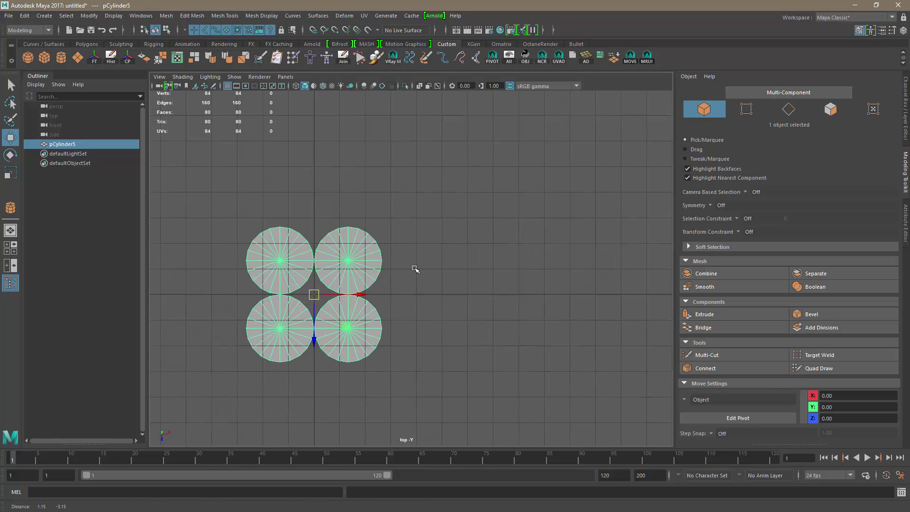
{"action": "right_click_drag", "start_coordinate": [414, 265], "coordinate": [473, 315], "text": "alt"}
{"action": "scroll", "coordinate": [491, 319], "scroll_direction": "down", "scroll_amount": 2}
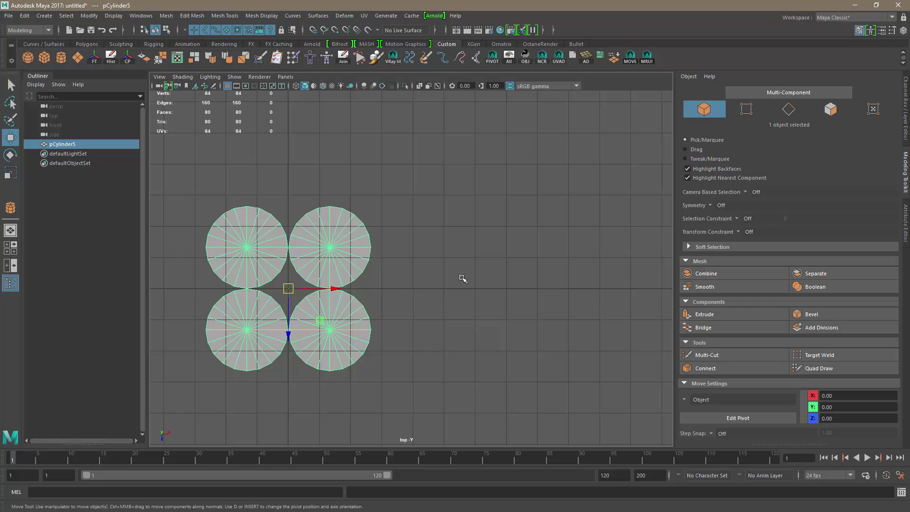
{"action": "scroll", "coordinate": [460, 277], "scroll_direction": "up", "scroll_amount": 1}
{"action": "middle_click_drag", "start_coordinate": [436, 266], "coordinate": [357, 283], "text": "alt"}
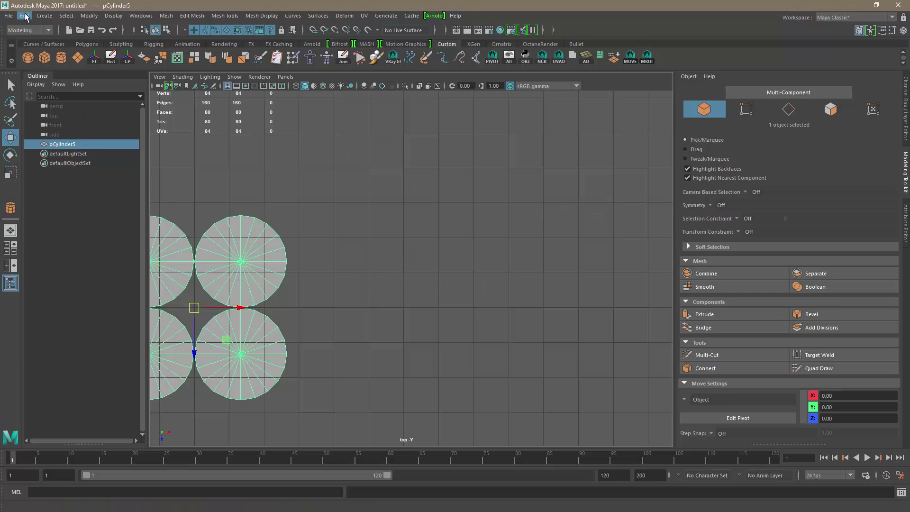
{"action": "left_click", "coordinate": [44, 16]}
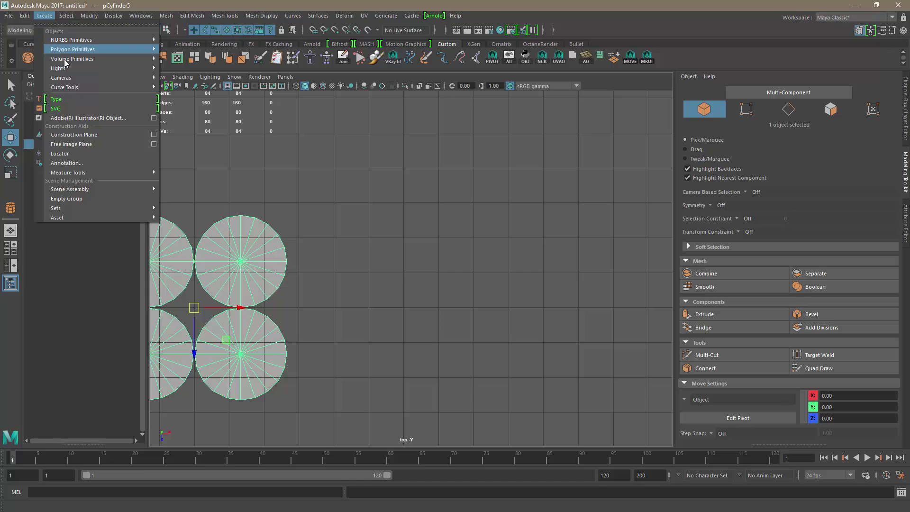
{"action": "mouse_move", "coordinate": [76, 87]}
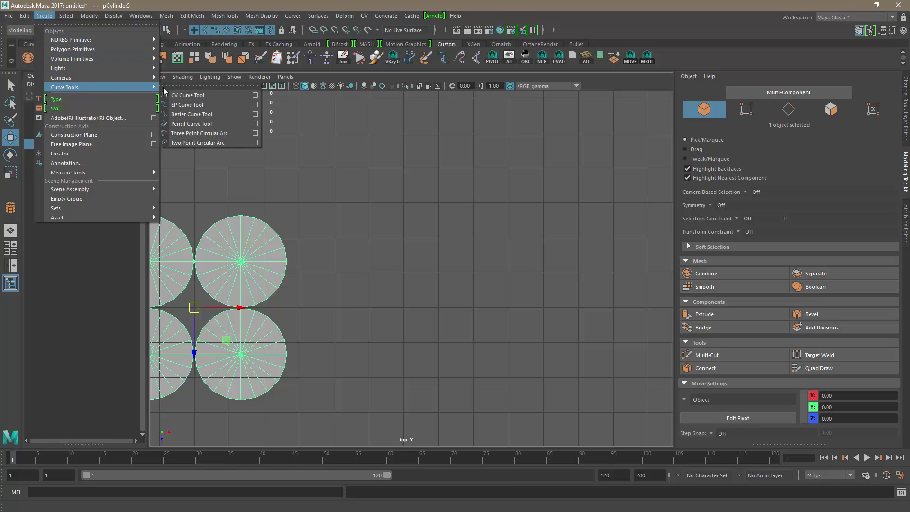
{"action": "left_click", "coordinate": [192, 95]}
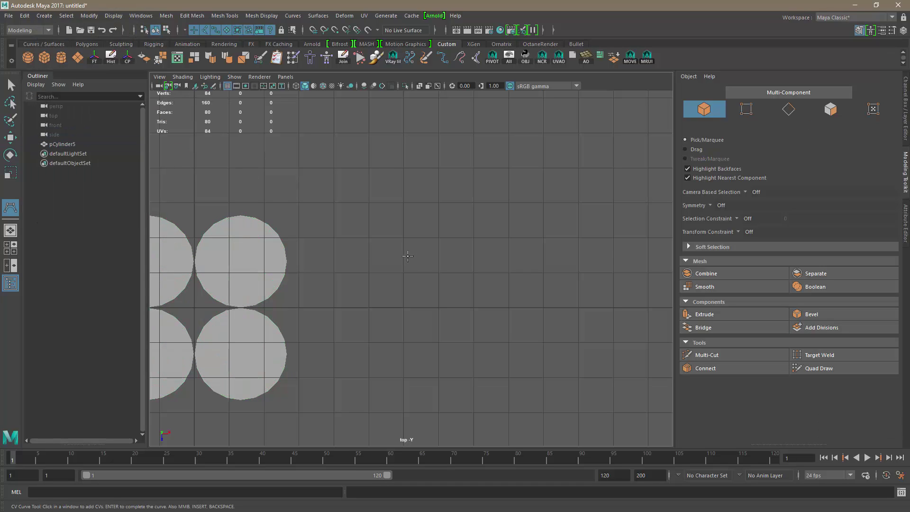
{"action": "key", "text": "x"}
{"action": "left_click", "coordinate": [369, 302]}
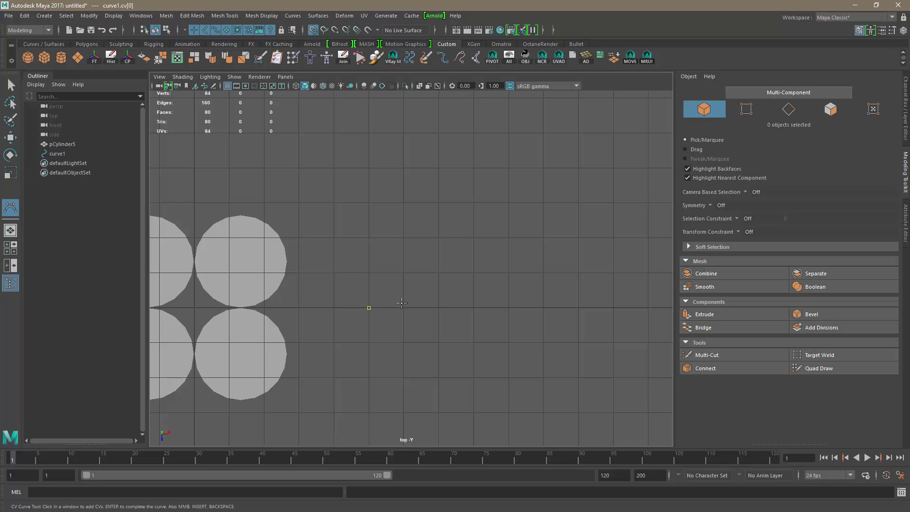
{"action": "left_click", "coordinate": [435, 297]}
{"action": "left_click", "coordinate": [473, 239]}
{"action": "left_click", "coordinate": [441, 207]}
{"action": "key", "text": "q"}
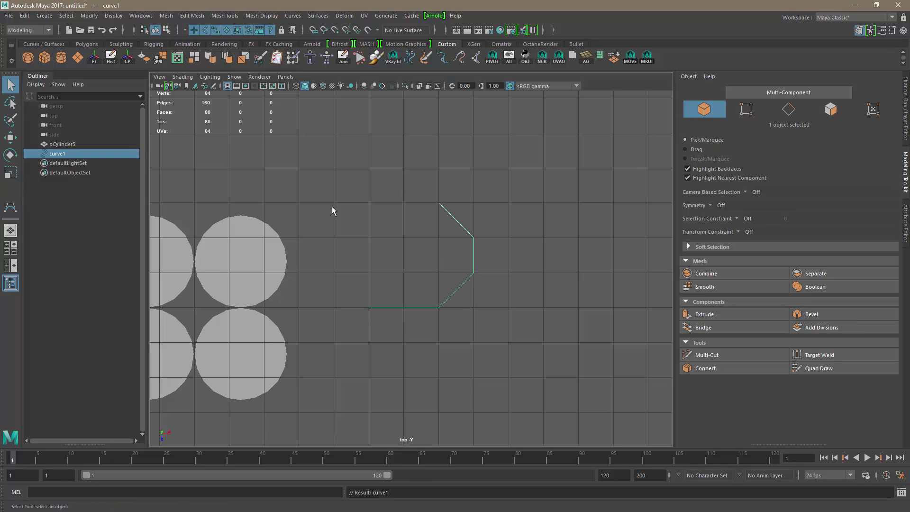
{"action": "key", "text": "Delete"}
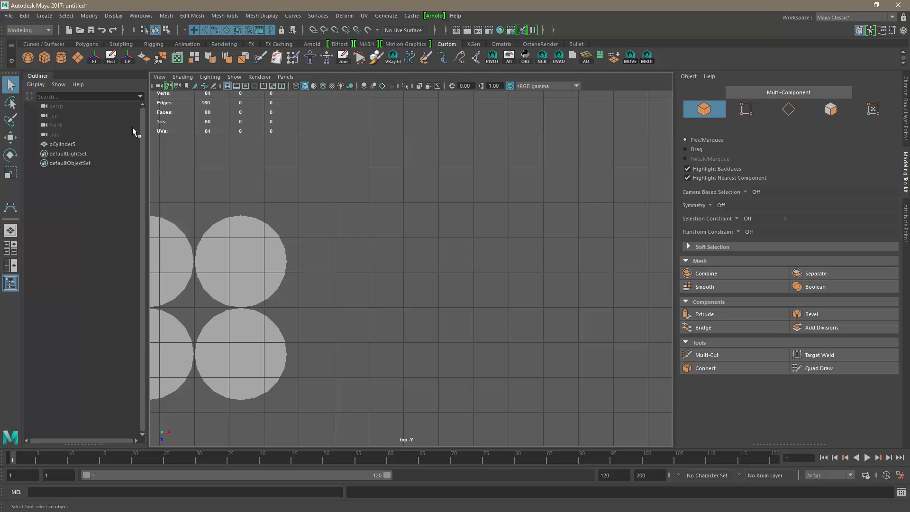
Step: Reset the CV Curve Tool to its defaults: 3 Cubic degree, Uniform knot spacing and Multiple end knots
{"action": "left_click", "coordinate": [25, 16]}
{"action": "mouse_move", "coordinate": [46, 15]}
{"action": "mouse_move", "coordinate": [82, 87]}
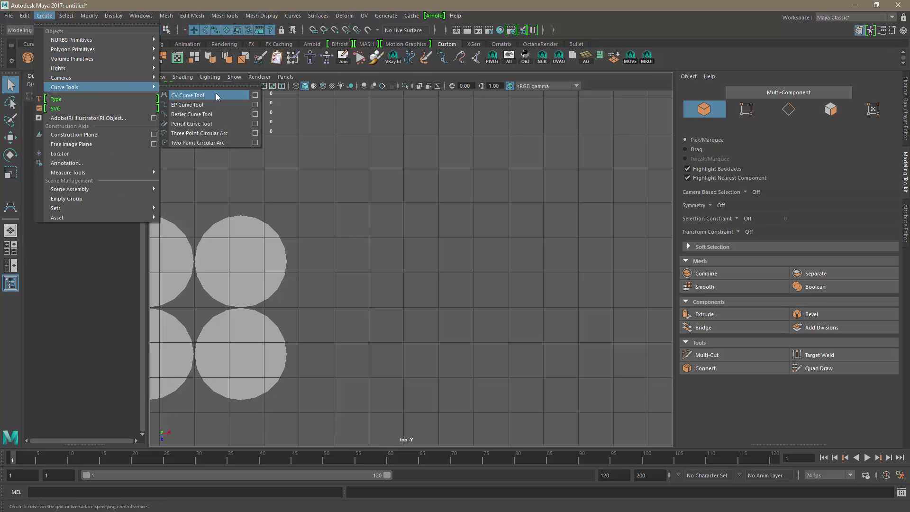
{"action": "left_click", "coordinate": [253, 95]}
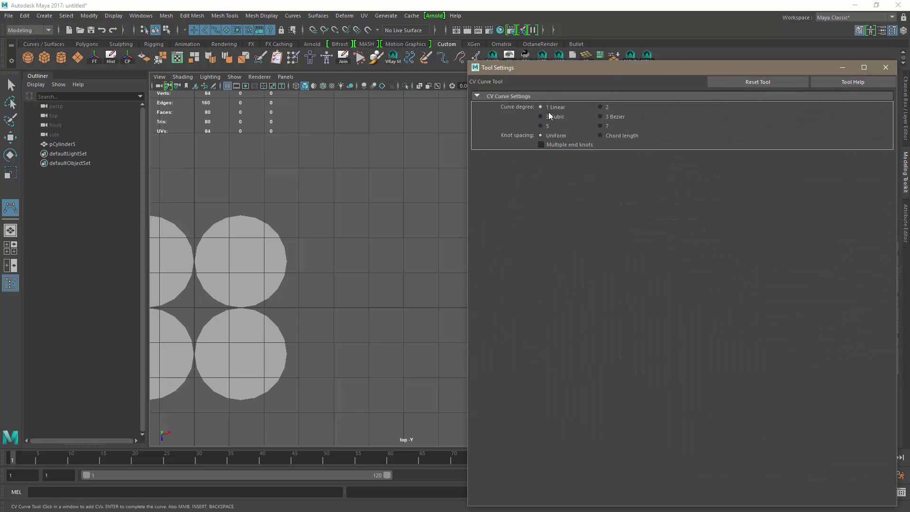
{"action": "left_click_drag", "start_coordinate": [661, 69], "coordinate": [541, 59]}
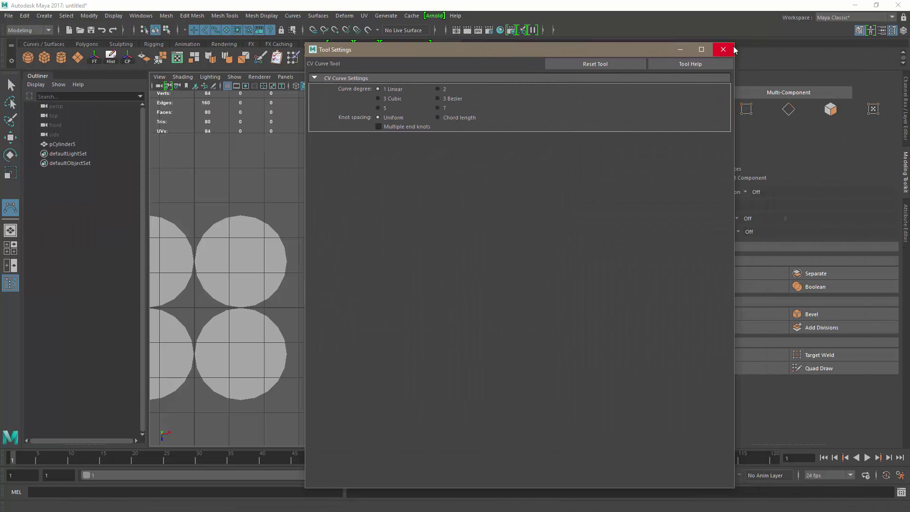
{"action": "left_click_drag", "start_coordinate": [732, 46], "coordinate": [551, 202]}
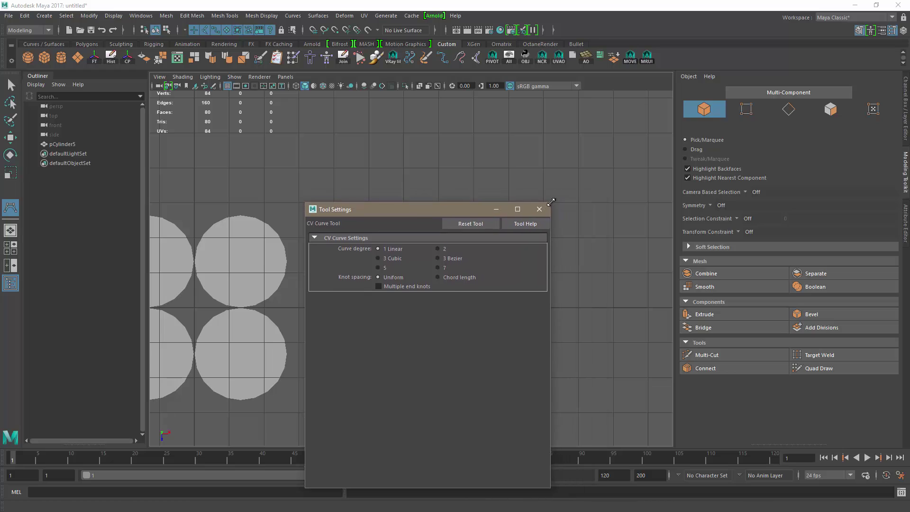
{"action": "left_click_drag", "start_coordinate": [479, 214], "coordinate": [469, 161]}
{"action": "left_click", "coordinate": [447, 170]}
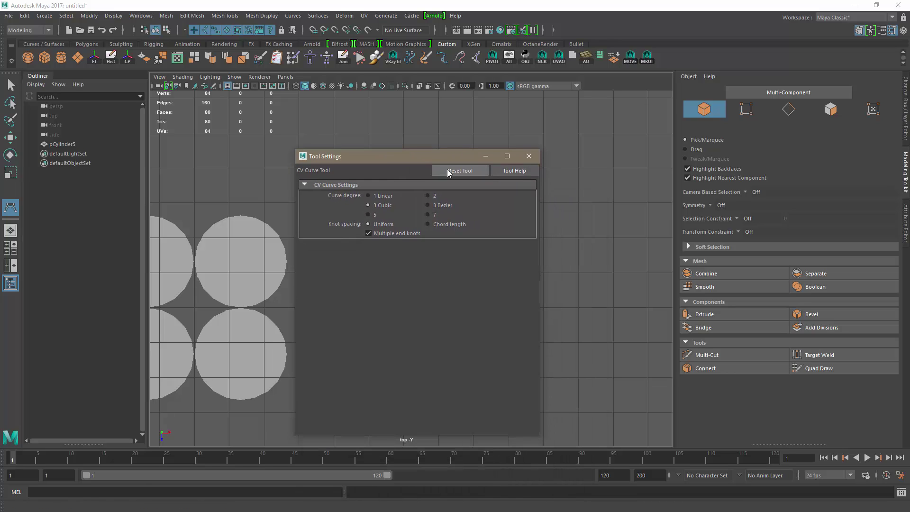
{"action": "left_click", "coordinate": [529, 156]}
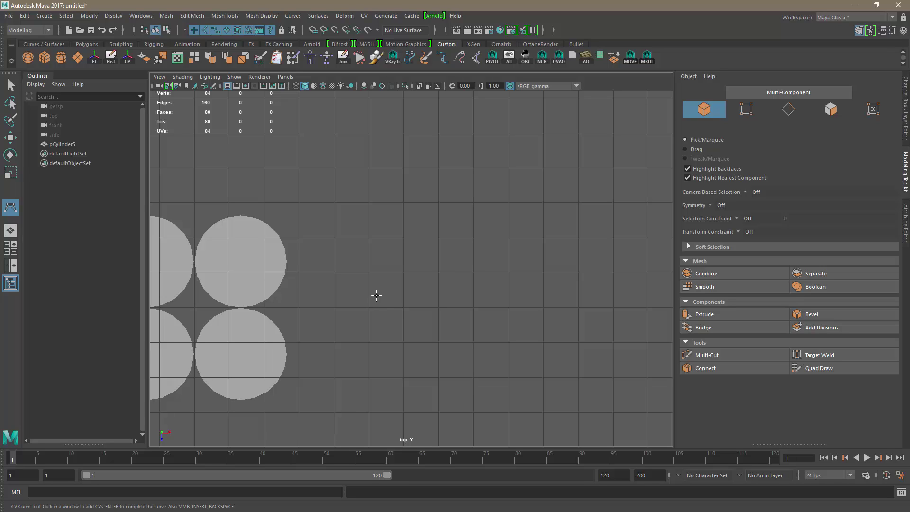
Step: Draw a grid-snapped, symmetrical yarn curve beside the discs, with flat ends, a narrow neck and a rounded loop, spanning six grid units along X
{"action": "left_click", "coordinate": [369, 306]}
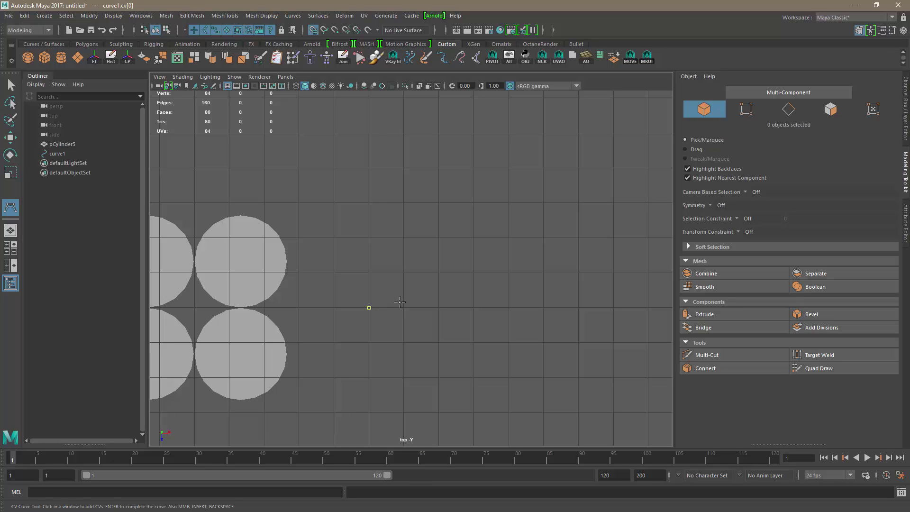
{"action": "left_click", "coordinate": [435, 297]}
{"action": "left_click", "coordinate": [468, 269]}
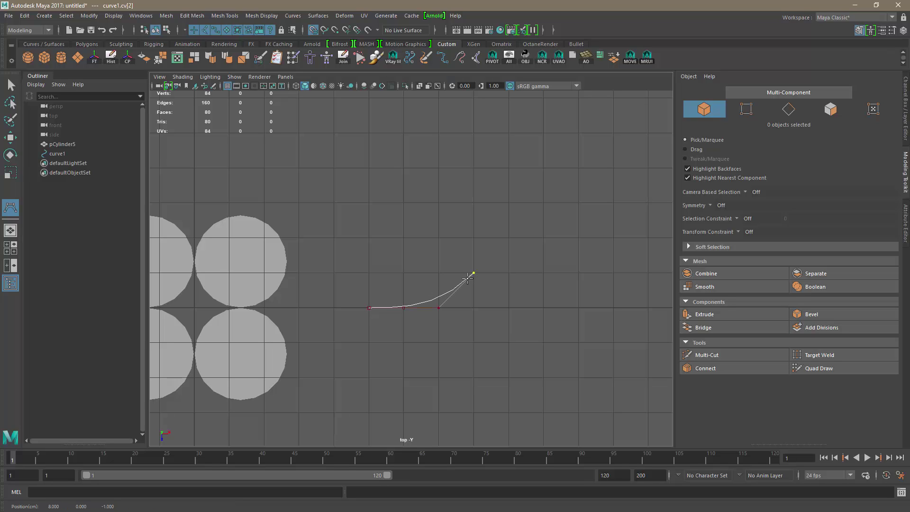
{"action": "left_click", "coordinate": [467, 245]}
{"action": "left_click", "coordinate": [445, 205]}
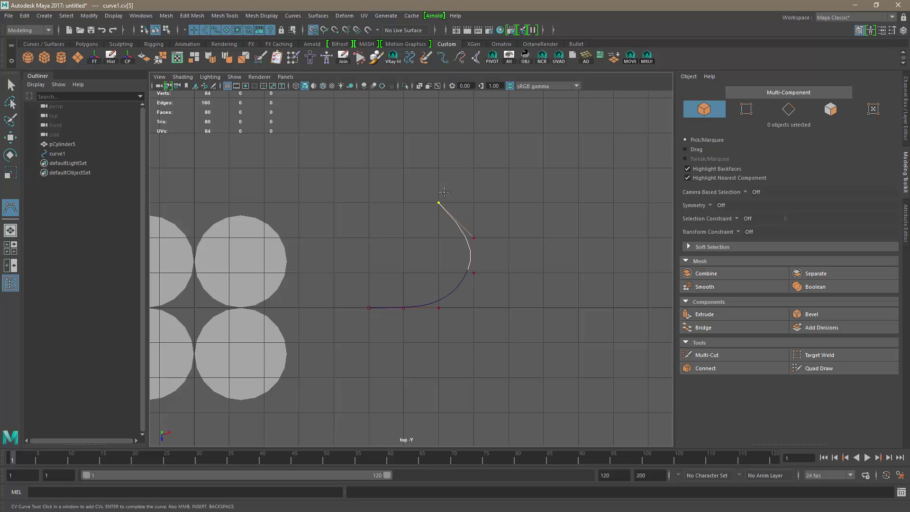
{"action": "left_click", "coordinate": [443, 172]}
{"action": "left_click", "coordinate": [468, 141]}
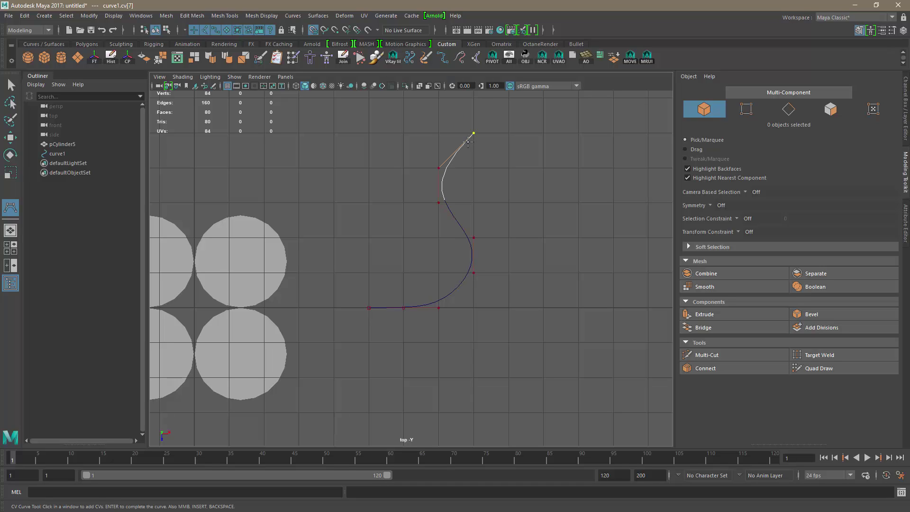
{"action": "left_click", "coordinate": [505, 164]}
{"action": "left_click", "coordinate": [507, 201]}
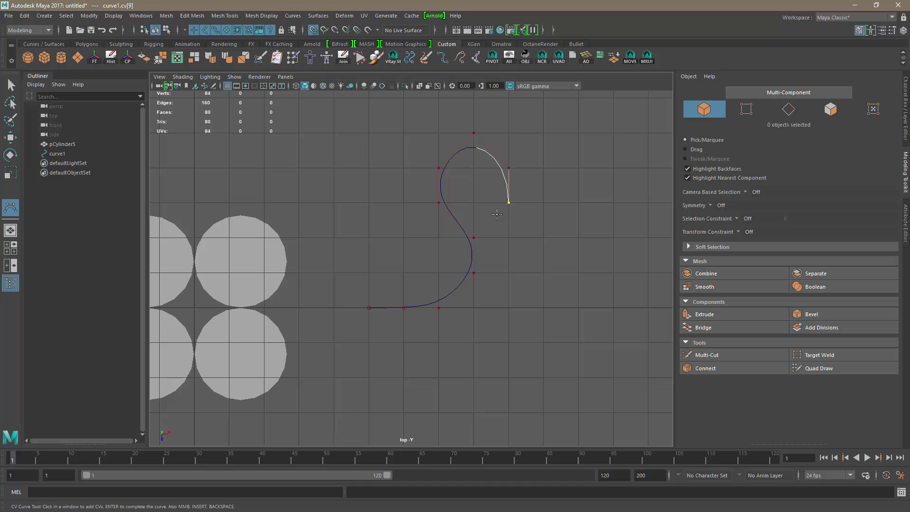
{"action": "left_click", "coordinate": [485, 239]}
{"action": "left_click", "coordinate": [482, 268]}
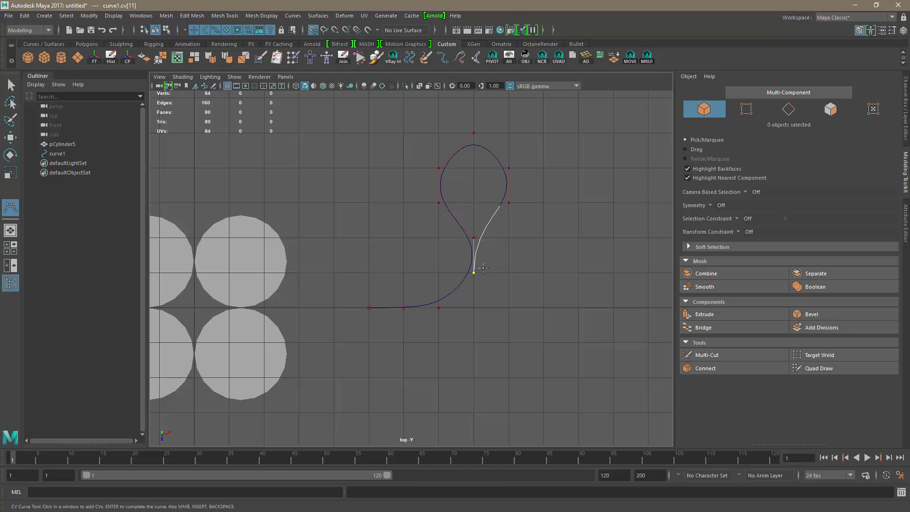
{"action": "left_click", "coordinate": [512, 303]}
{"action": "left_click", "coordinate": [540, 304]}
{"action": "left_click", "coordinate": [574, 305]}
{"action": "left_click", "coordinate": [10, 86]}
Step: Show the curve's control vertices and widen the loop by scaling its four side CVs outward along X
{"action": "middle_click_drag", "start_coordinate": [474, 252], "coordinate": [448, 283], "text": "alt"}
{"action": "right_click_drag", "start_coordinate": [436, 283], "coordinate": [561, 311], "text": "alt"}
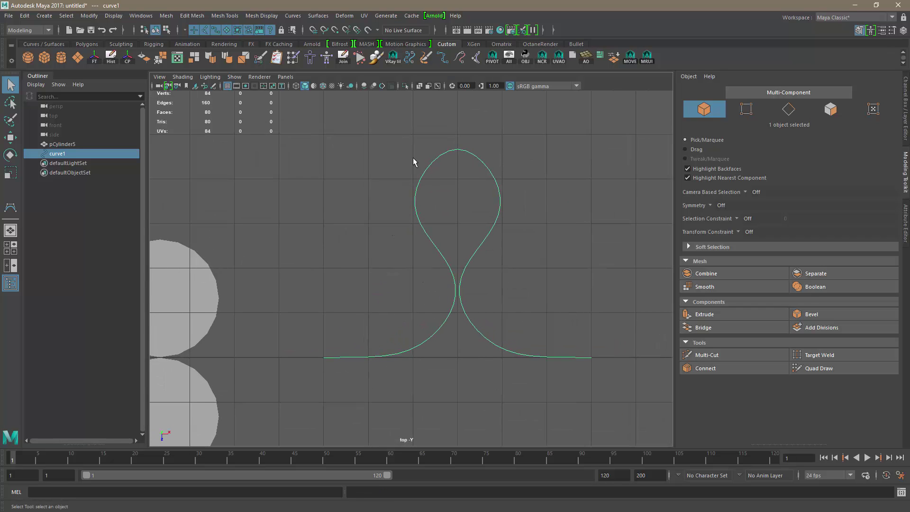
{"action": "right_click_drag", "start_coordinate": [567, 320], "coordinate": [476, 322], "text": "alt"}
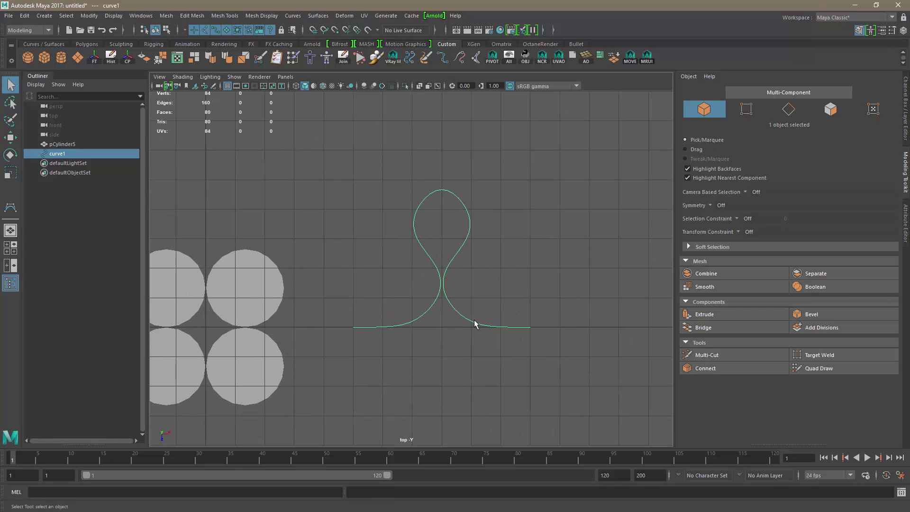
{"action": "middle_click_drag", "start_coordinate": [406, 344], "coordinate": [472, 334], "text": "alt"}
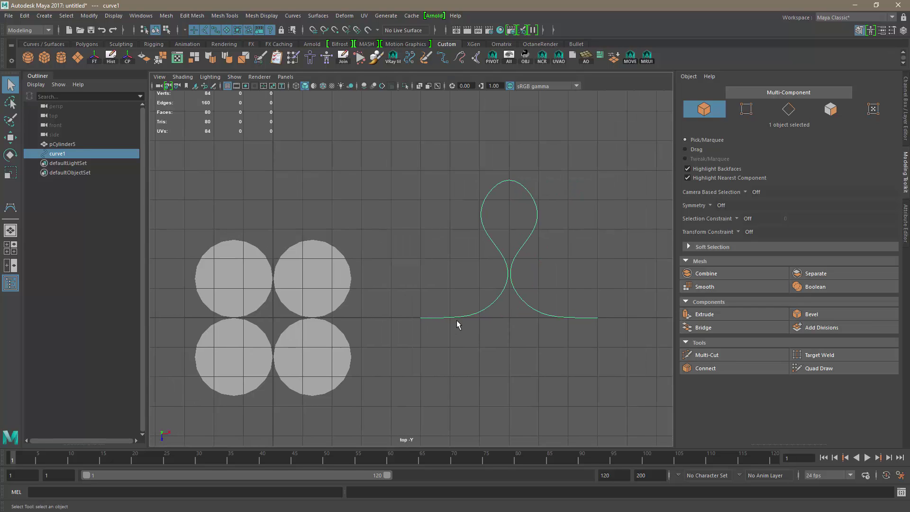
{"action": "right_click_drag", "start_coordinate": [450, 331], "coordinate": [479, 339], "text": "alt"}
{"action": "middle_click_drag", "start_coordinate": [479, 339], "coordinate": [400, 339], "text": "alt"}
{"action": "right_click_drag", "start_coordinate": [399, 339], "coordinate": [457, 364], "text": "alt"}
{"action": "left_click", "coordinate": [458, 364], "text": "alt"}
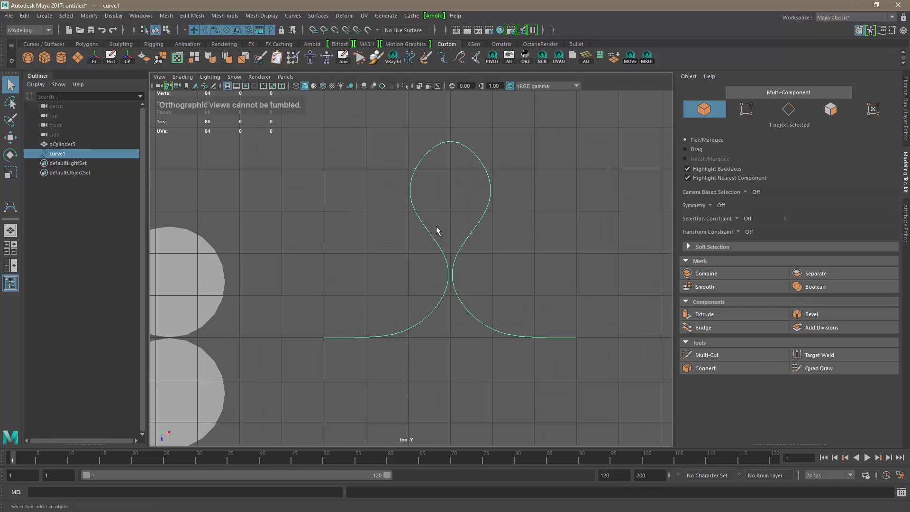
{"action": "right_click_drag", "start_coordinate": [424, 223], "coordinate": [381, 229]}
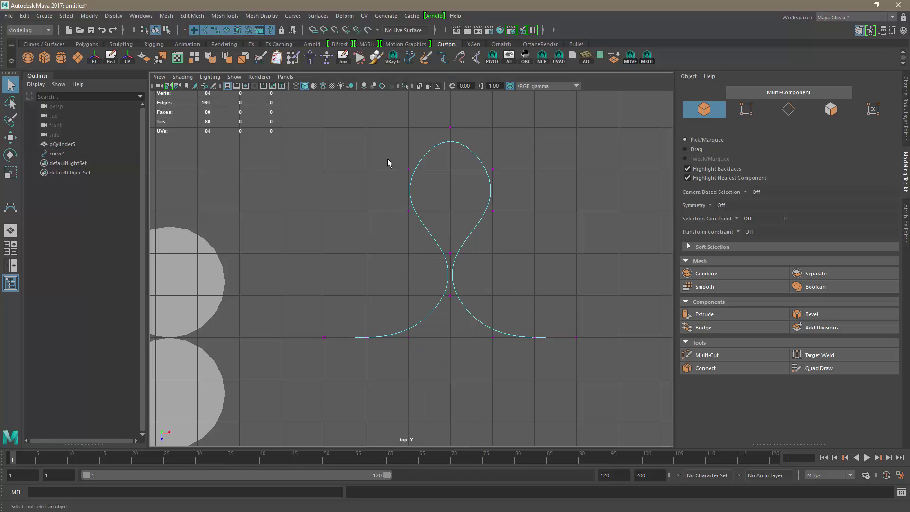
{"action": "left_click_drag", "start_coordinate": [387, 162], "coordinate": [521, 229]}
{"action": "key", "text": "r"}
{"action": "left_click_drag", "start_coordinate": [493, 191], "coordinate": [504, 190]}
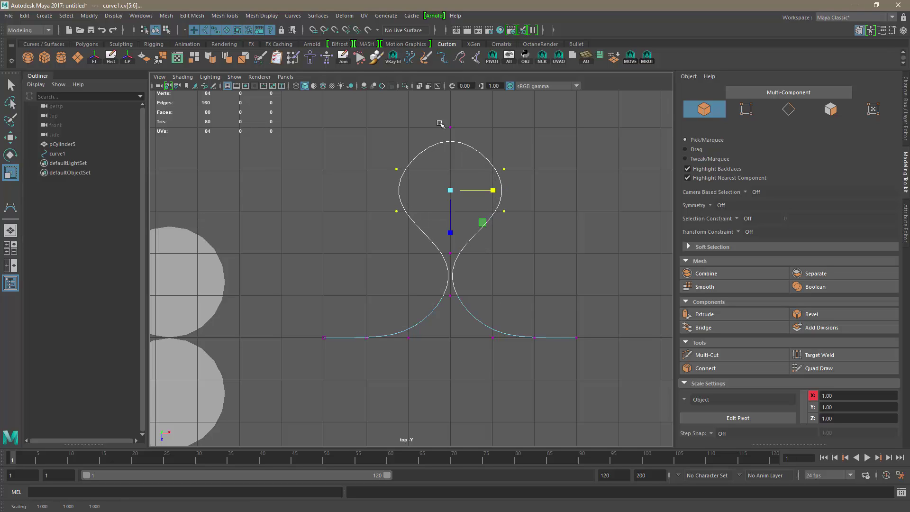
Step: Round off the loop by moving its top CV slightly inward along Z and shifting the three uppermost CVs outward together
{"action": "left_click", "coordinate": [450, 127]}
{"action": "key", "text": "w"}
{"action": "left_click_drag", "start_coordinate": [450, 162], "coordinate": [450, 176]}
{"action": "left_click_drag", "start_coordinate": [357, 129], "coordinate": [541, 186]}
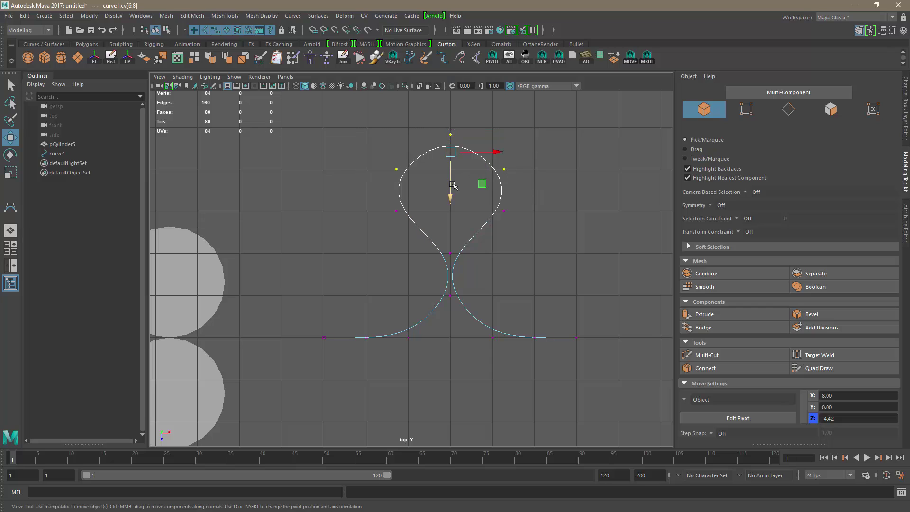
{"action": "left_click_drag", "start_coordinate": [452, 185], "coordinate": [451, 168]}
{"action": "left_click", "coordinate": [363, 177]}
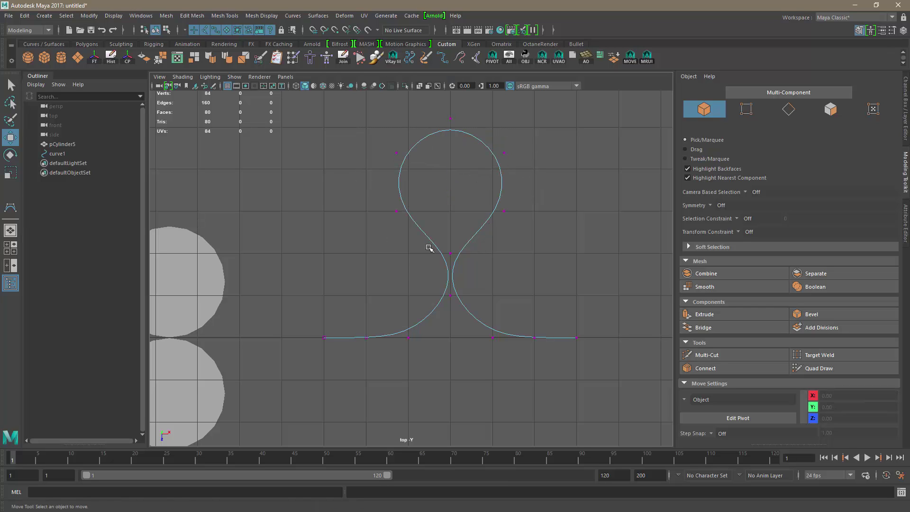
Step: Move the four-disc template about 2.71 units along X toward the start of the yarn curve
{"action": "right_click_drag", "start_coordinate": [529, 268], "coordinate": [438, 257], "text": "alt"}
{"action": "left_click_drag", "start_coordinate": [439, 257], "coordinate": [444, 256], "text": "alt"}
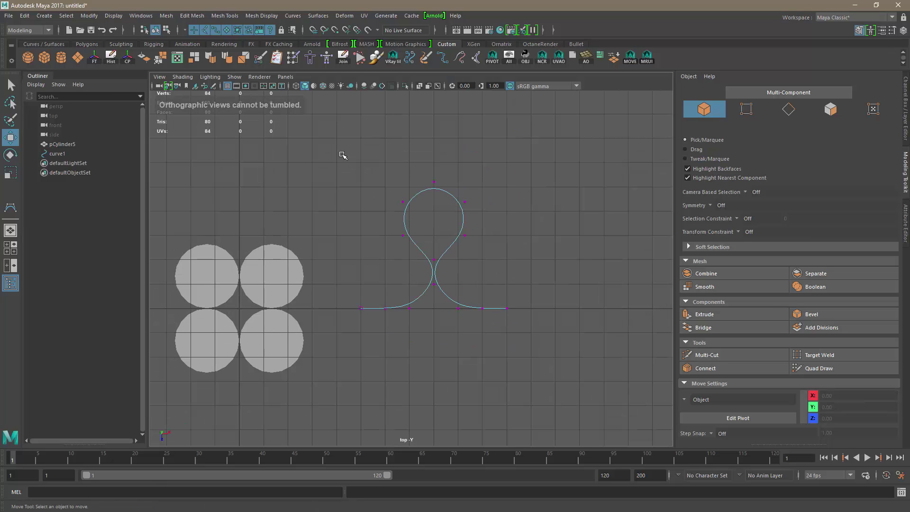
{"action": "left_click", "coordinate": [290, 80]}
{"action": "left_click", "coordinate": [486, 169]}
{"action": "right_click_drag", "start_coordinate": [437, 290], "coordinate": [466, 316], "text": "alt"}
{"action": "middle_click_drag", "start_coordinate": [397, 338], "coordinate": [463, 331], "text": "alt"}
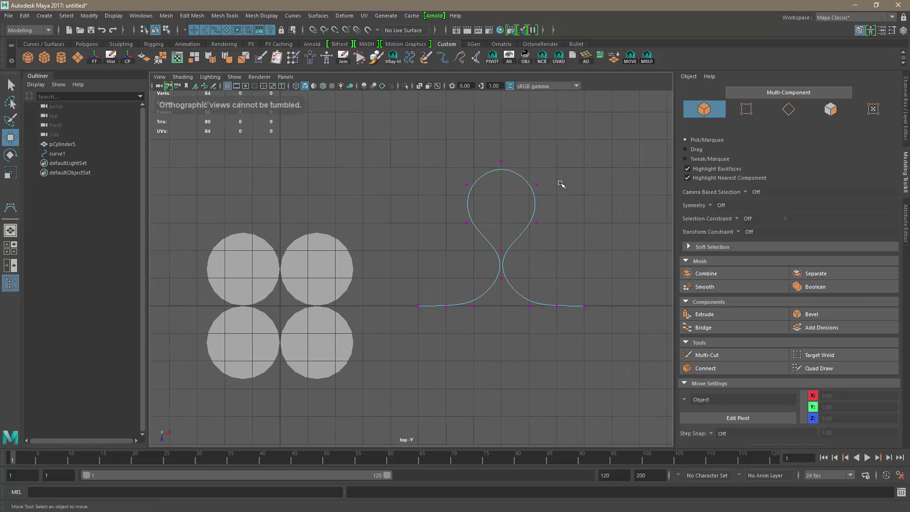
{"action": "left_click", "coordinate": [306, 268]}
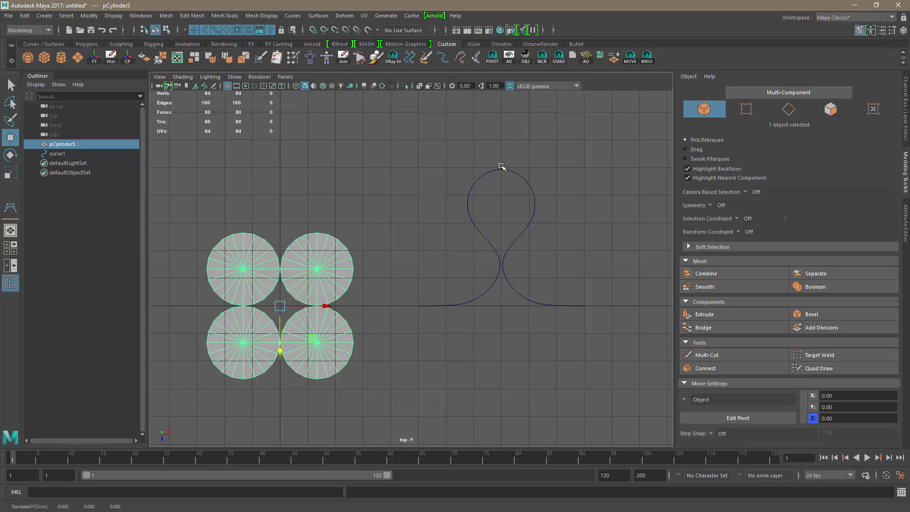
{"action": "scroll", "coordinate": [474, 323], "scroll_direction": "up", "scroll_amount": 2}
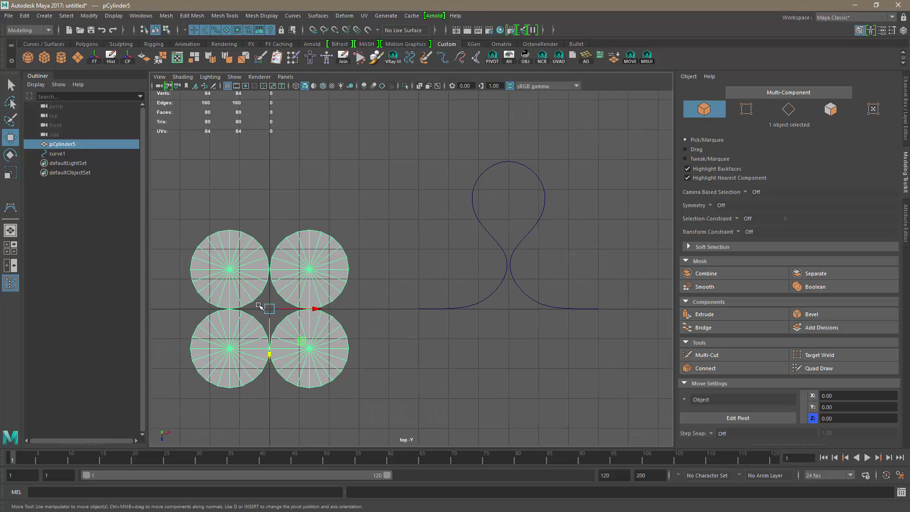
{"action": "left_click_drag", "start_coordinate": [308, 309], "coordinate": [386, 317]}
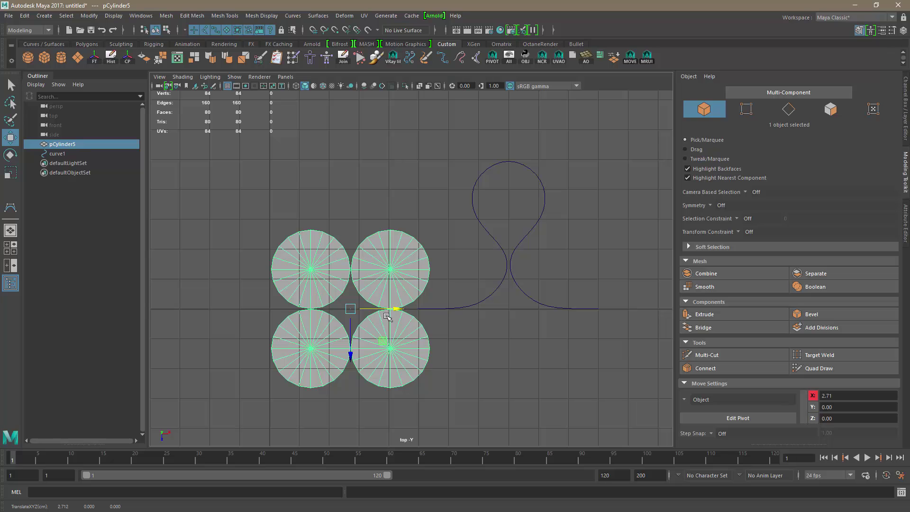
Step: Switch to the perspective view and scale the four-disc template uniformly down to about 0.21
{"action": "left_click", "coordinate": [285, 76]}
{"action": "mouse_move", "coordinate": [332, 87]}
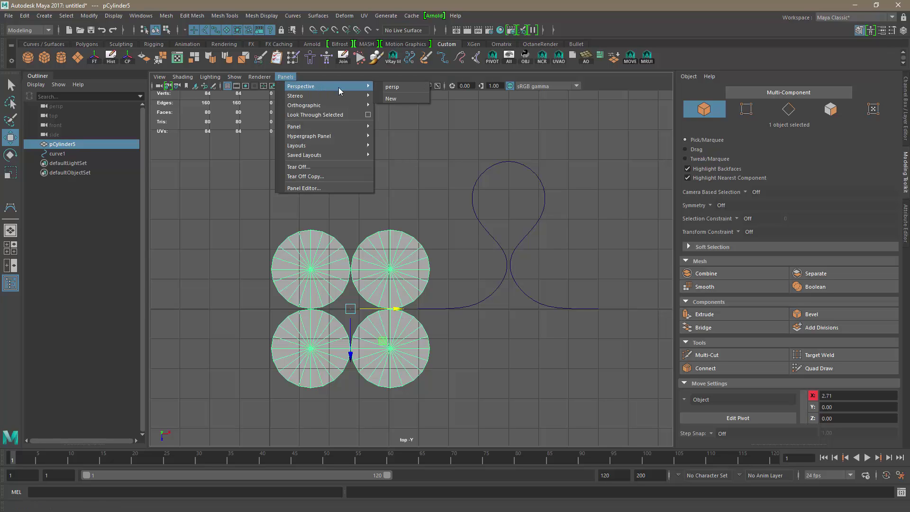
{"action": "left_click", "coordinate": [396, 90]}
{"action": "left_click_drag", "start_coordinate": [360, 313], "coordinate": [304, 335], "text": "alt"}
{"action": "middle_click_drag", "start_coordinate": [303, 335], "coordinate": [371, 331], "text": "alt"}
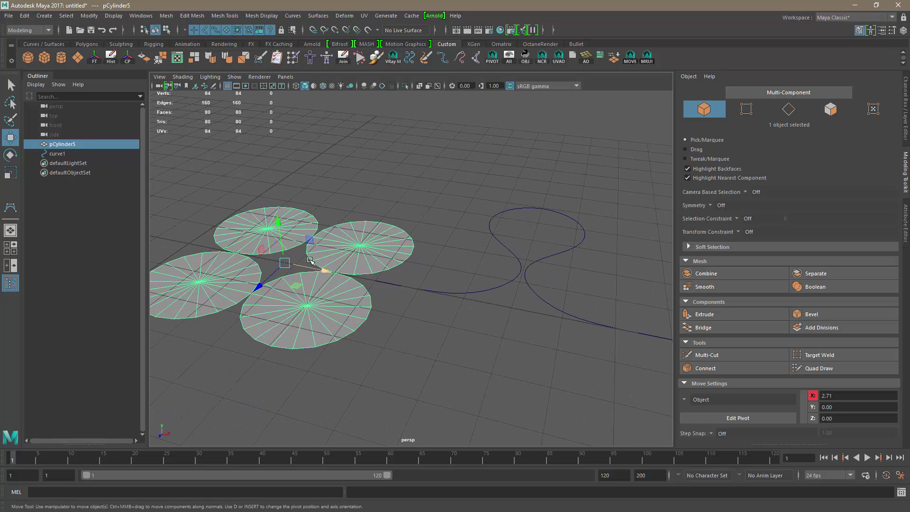
{"action": "left_click", "coordinate": [10, 172]}
{"action": "left_click_drag", "start_coordinate": [284, 263], "coordinate": [158, 249]}
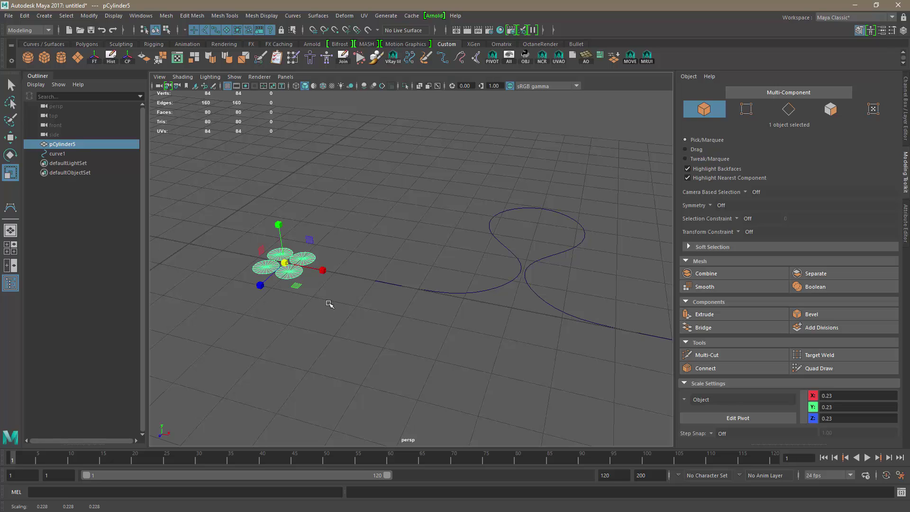
{"action": "left_click_drag", "start_coordinate": [313, 341], "coordinate": [349, 345], "text": "alt"}
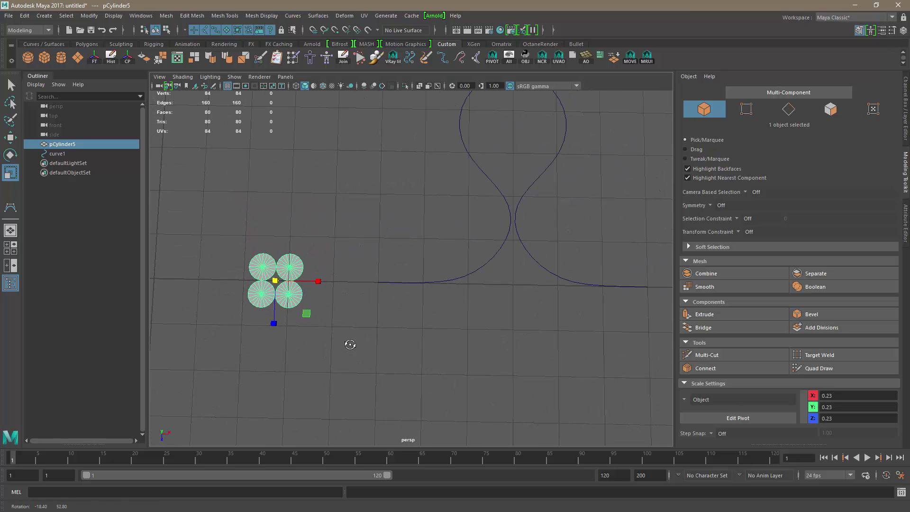
{"action": "left_click_drag", "start_coordinate": [283, 292], "coordinate": [272, 271], "text": "alt"}
{"action": "right_click_drag", "start_coordinate": [346, 329], "coordinate": [378, 324], "text": "alt"}
{"action": "left_click_drag", "start_coordinate": [377, 324], "coordinate": [368, 311], "text": "alt"}
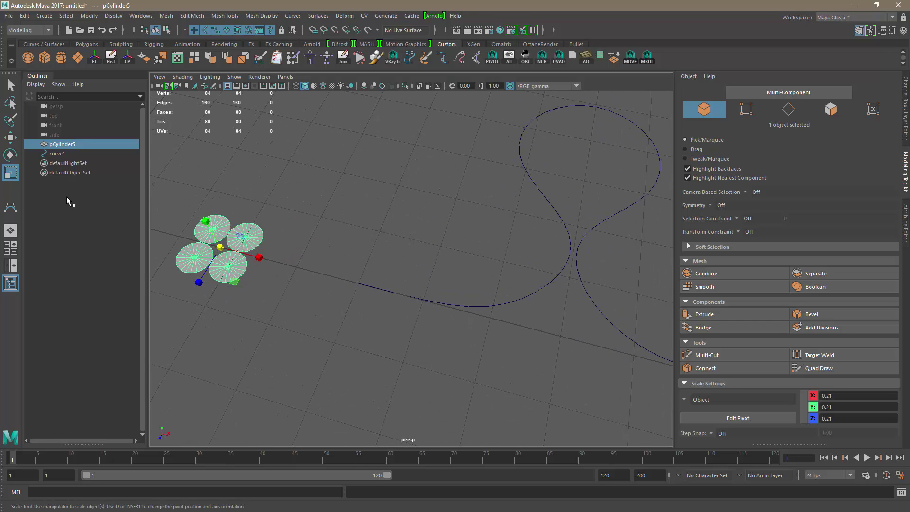
Step: Move the discs along X to about 4.33, near the curve's start, and stand them upright with Rotate Z at -90
{"action": "left_click", "coordinate": [11, 138]}
{"action": "left_click_drag", "start_coordinate": [277, 258], "coordinate": [386, 323]}
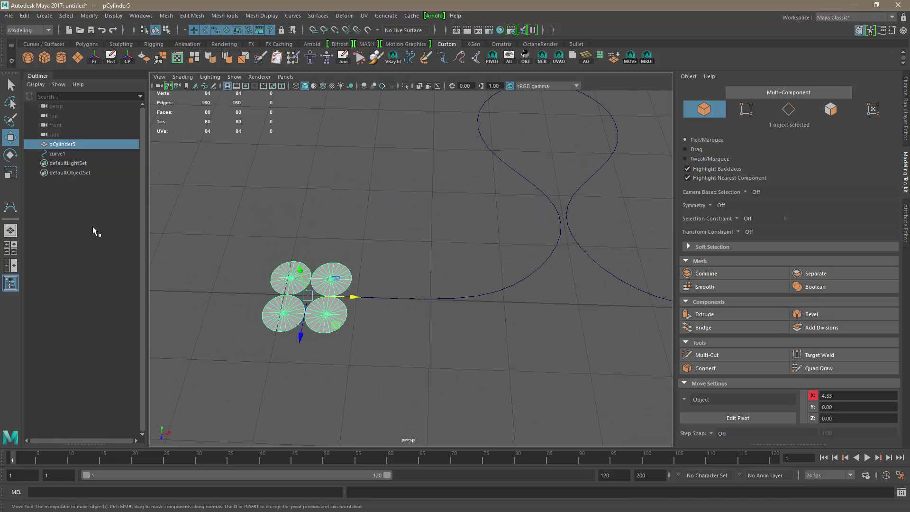
{"action": "left_click", "coordinate": [11, 155]}
{"action": "left_click_drag", "start_coordinate": [329, 277], "coordinate": [400, 327]}
{"action": "left_click", "coordinate": [906, 119]}
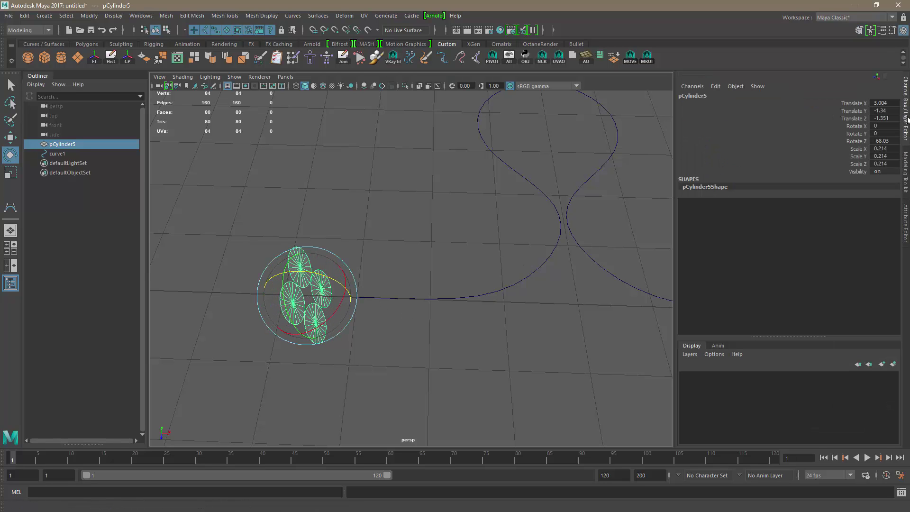
{"action": "double_click", "coordinate": [882, 141]}
{"action": "key", "text": "Return"}
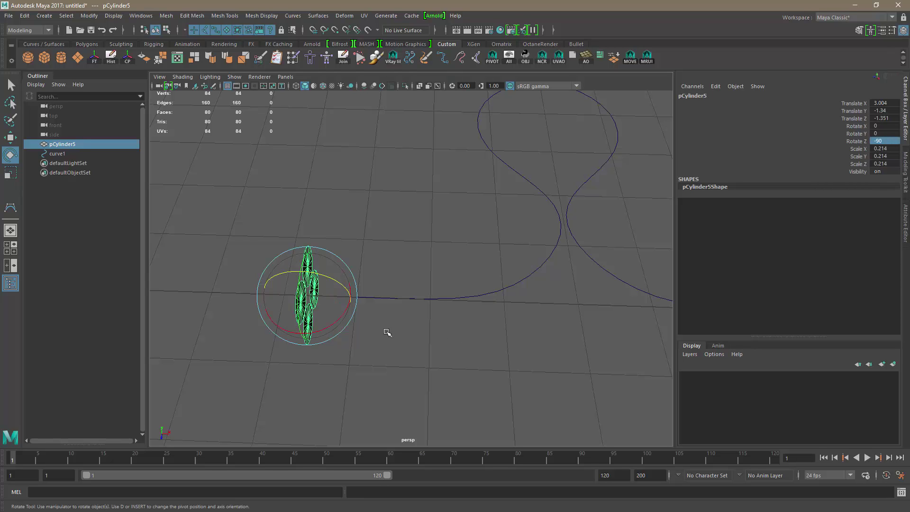
Step: Set the discs' Scale X, Y and Z to 0.2 and freeze their transformations
{"action": "left_click_drag", "start_coordinate": [387, 333], "coordinate": [364, 331], "text": "alt"}
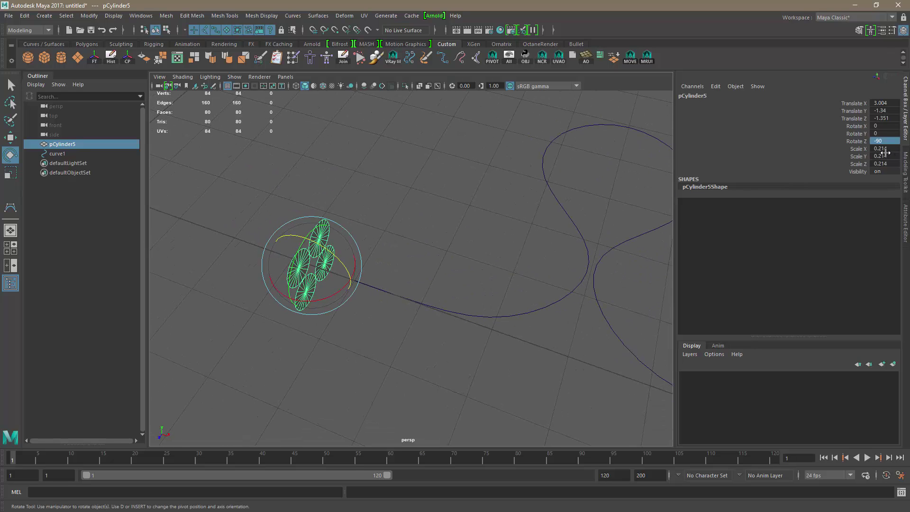
{"action": "left_click_drag", "start_coordinate": [887, 149], "coordinate": [888, 164]}
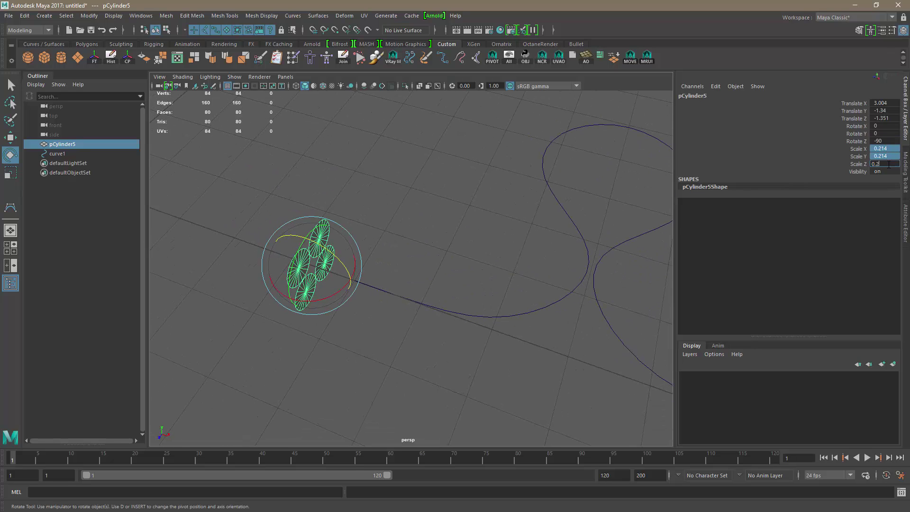
{"action": "type", "text": "0.2"}
{"action": "key", "text": "Return"}
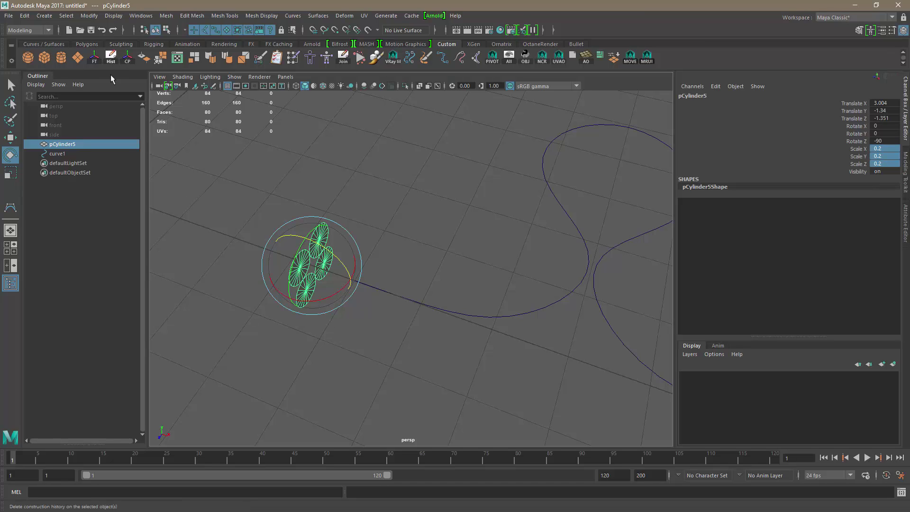
{"action": "left_click", "coordinate": [95, 59]}
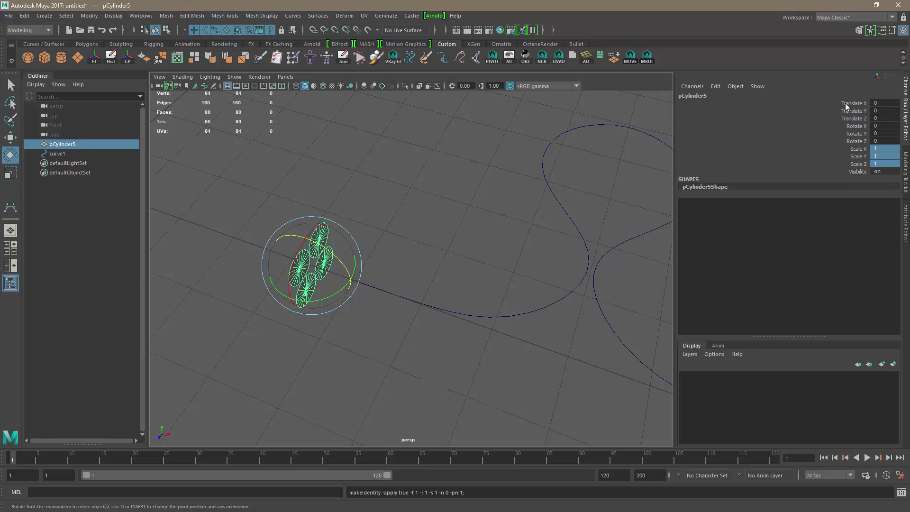
Step: Snap the four-disc profile along X onto the start point of the yarn curve using curve snapping
{"action": "left_click", "coordinate": [364, 345]}
{"action": "left_click_drag", "start_coordinate": [341, 337], "coordinate": [341, 308], "text": "alt"}
{"action": "left_click", "coordinate": [332, 270]}
{"action": "key", "text": "w"}
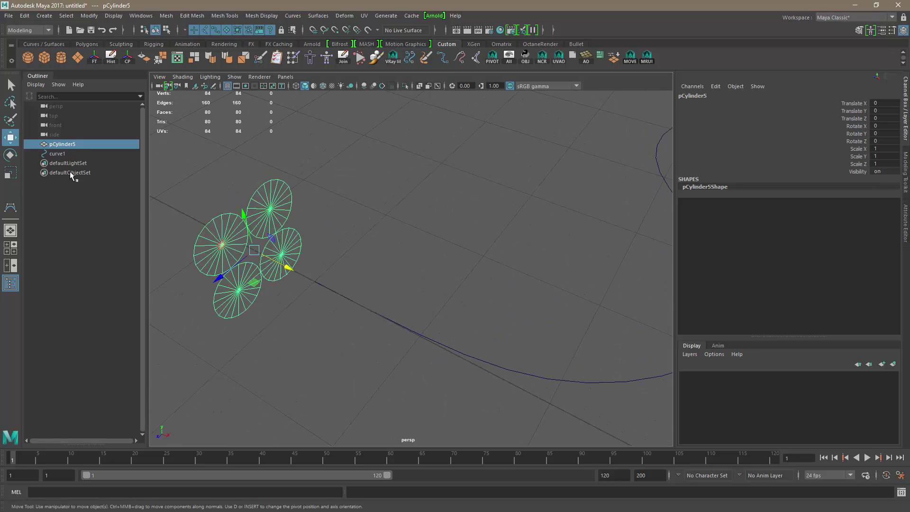
{"action": "left_click", "coordinate": [325, 286]}
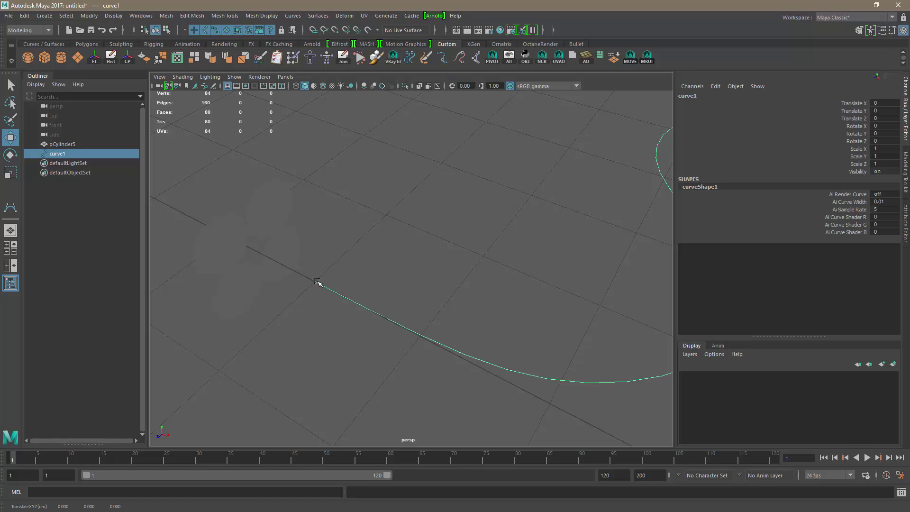
{"action": "left_click", "coordinate": [275, 224]}
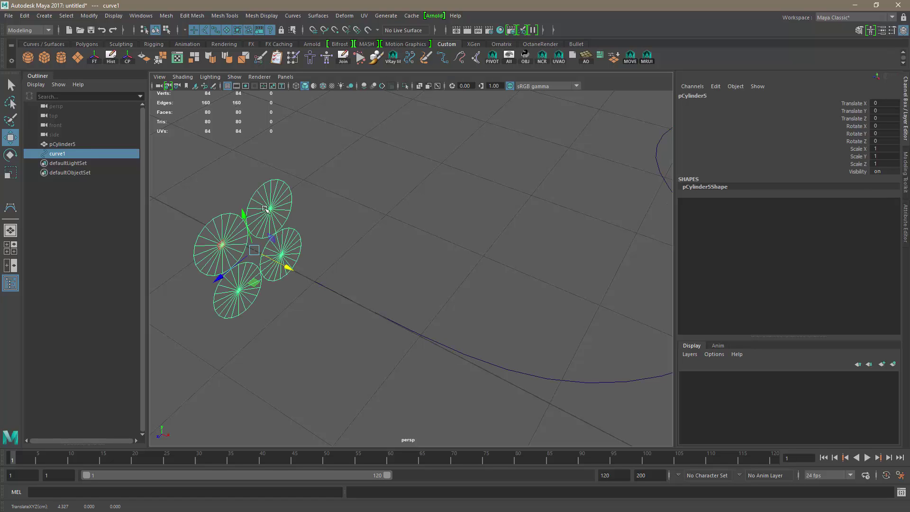
{"action": "key", "text": "c"}
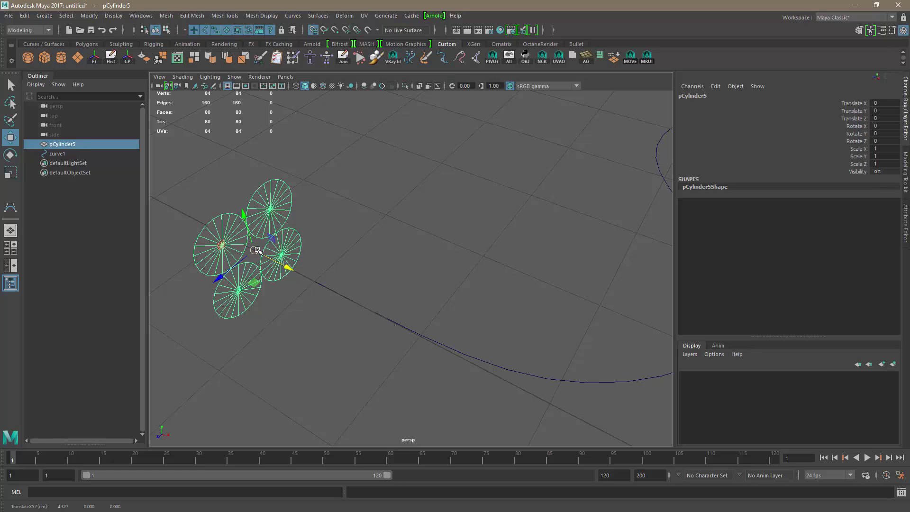
{"action": "left_click_drag", "start_coordinate": [260, 251], "coordinate": [305, 272]}
{"action": "mouse_move", "coordinate": [370, 332]}
{"action": "left_mouse_down", "text": "alt"}
{"action": "mouse_move", "coordinate": [392, 351]}
{"action": "mouse_move", "coordinate": [365, 335]}
{"action": "left_mouse_up", "text": "alt"}
{"action": "left_click", "coordinate": [376, 341]}
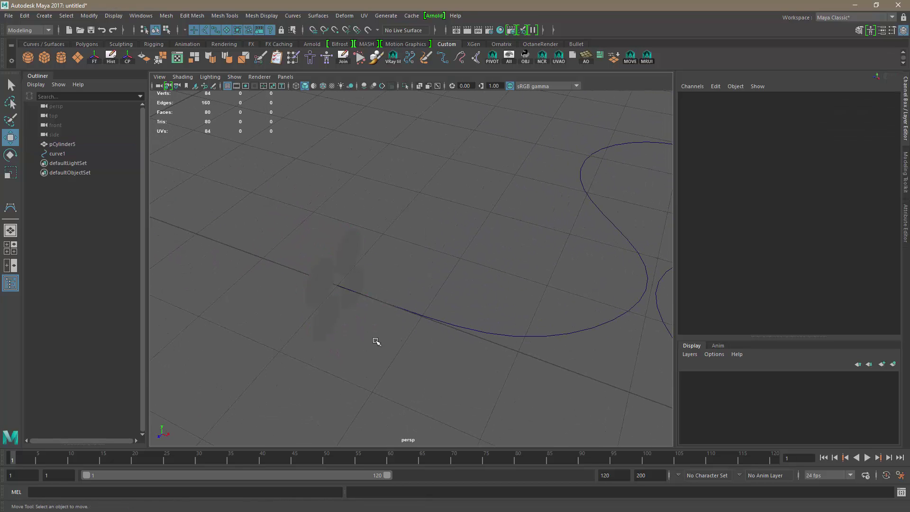
Step: Extrude all faces of the four discs along curve1
{"action": "mouse_move", "coordinate": [359, 270]}
{"action": "left_mouse_down", "text": "alt"}
{"action": "mouse_move", "coordinate": [400, 335]}
{"action": "mouse_move", "coordinate": [337, 349]}
{"action": "mouse_move", "coordinate": [355, 252]}
{"action": "left_mouse_up", "text": "alt"}
{"action": "left_click", "coordinate": [356, 247]}
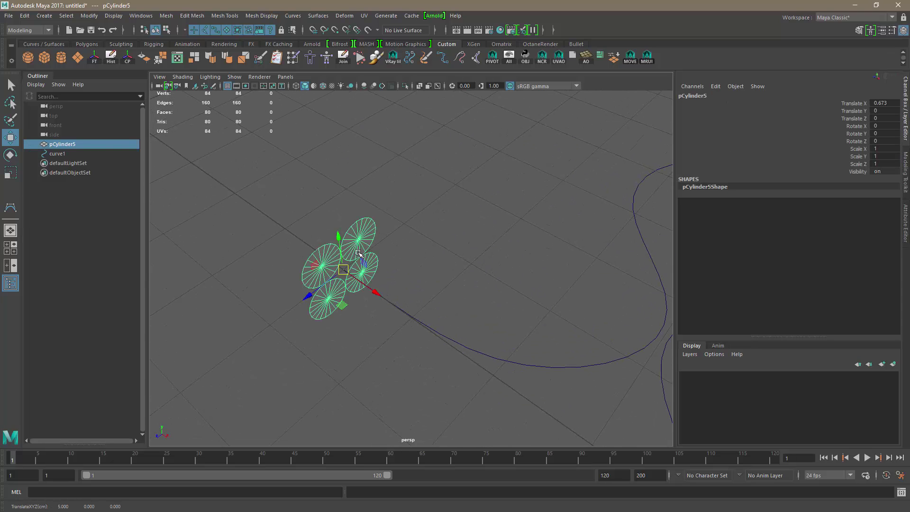
{"action": "left_click", "coordinate": [858, 31]}
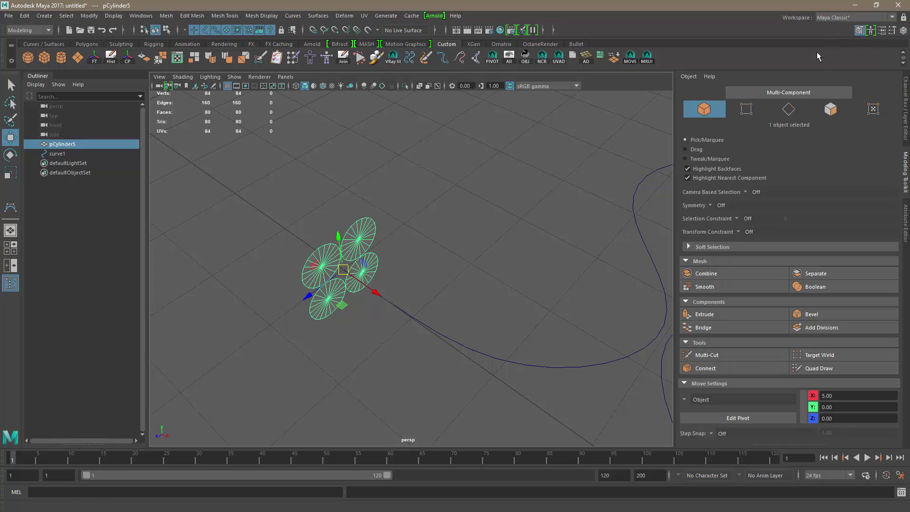
{"action": "left_click", "coordinate": [830, 109]}
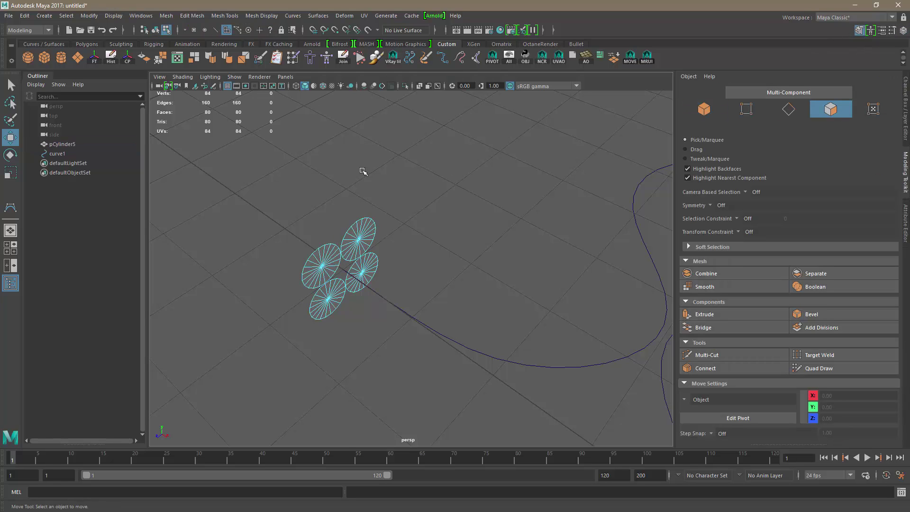
{"action": "left_click_drag", "start_coordinate": [260, 184], "coordinate": [394, 352]}
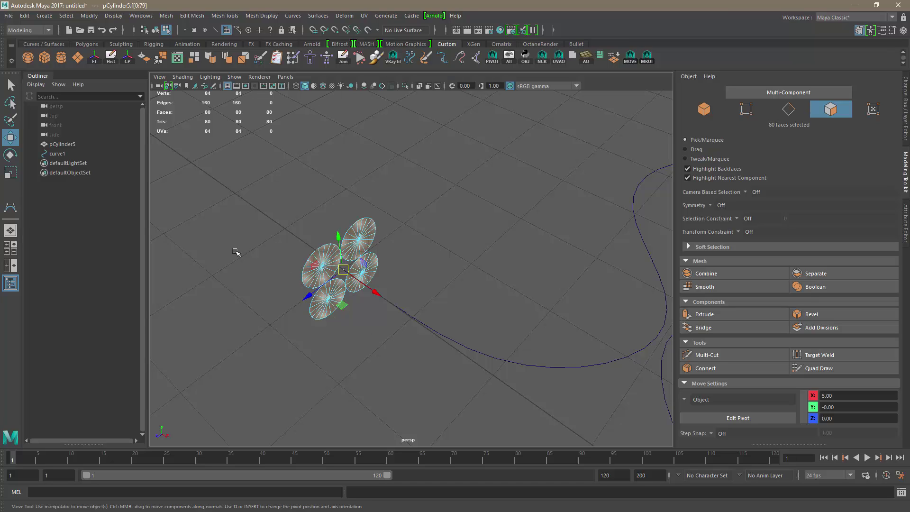
{"action": "left_click", "coordinate": [57, 154]}
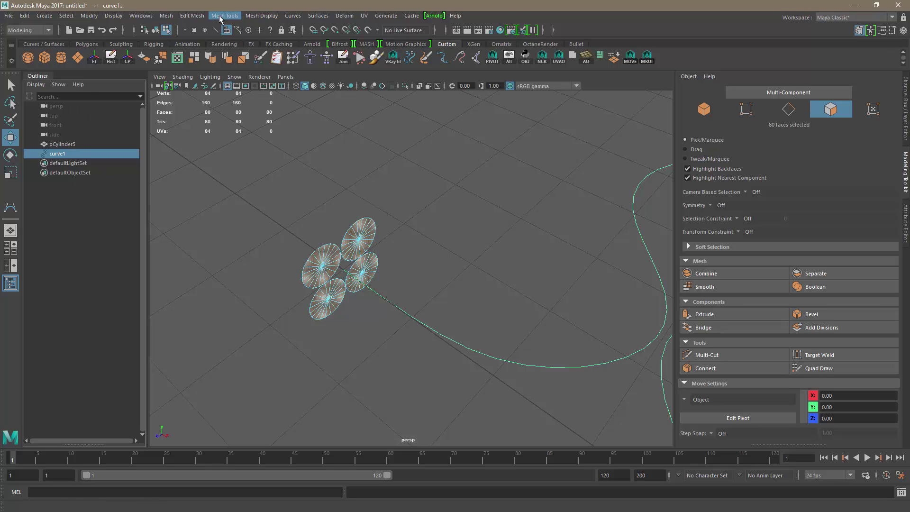
{"action": "left_click", "coordinate": [198, 16]}
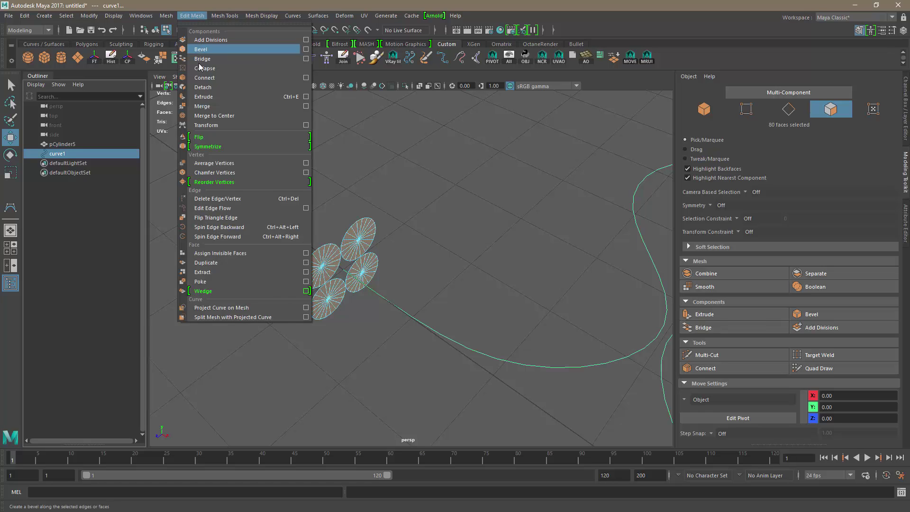
{"action": "left_click", "coordinate": [213, 96]}
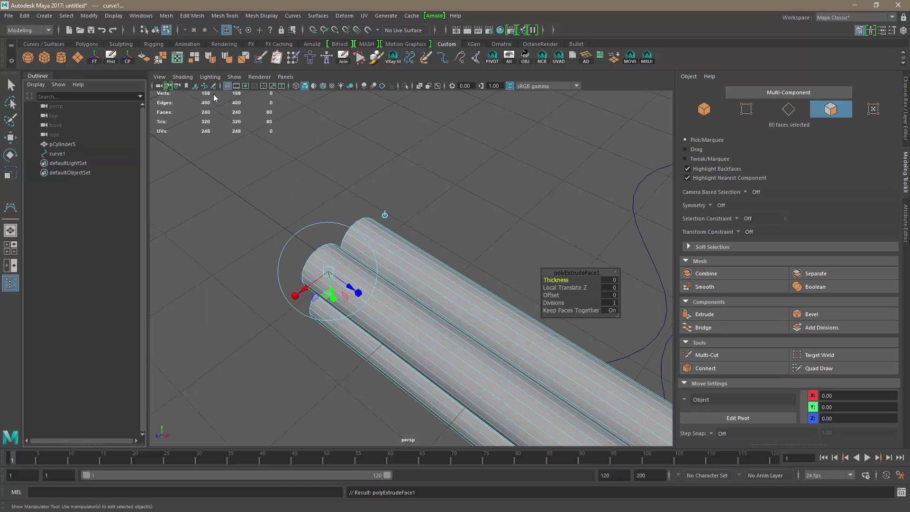
Step: Set the extrusion's Divisions to 100 so the four strands follow the looped curve
{"action": "left_click_drag", "start_coordinate": [531, 243], "coordinate": [441, 220], "text": "alt"}
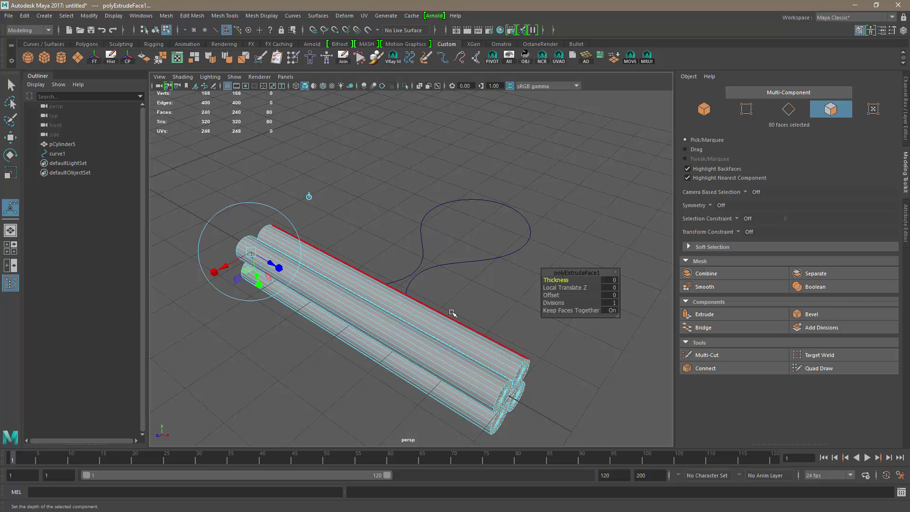
{"action": "right_click_drag", "start_coordinate": [463, 292], "coordinate": [493, 297], "text": "alt"}
{"action": "middle_click_drag", "start_coordinate": [493, 297], "coordinate": [481, 251], "text": "alt"}
{"action": "right_click_drag", "start_coordinate": [481, 251], "coordinate": [475, 251], "text": "alt"}
{"action": "left_click_drag", "start_coordinate": [475, 251], "coordinate": [406, 229], "text": "alt"}
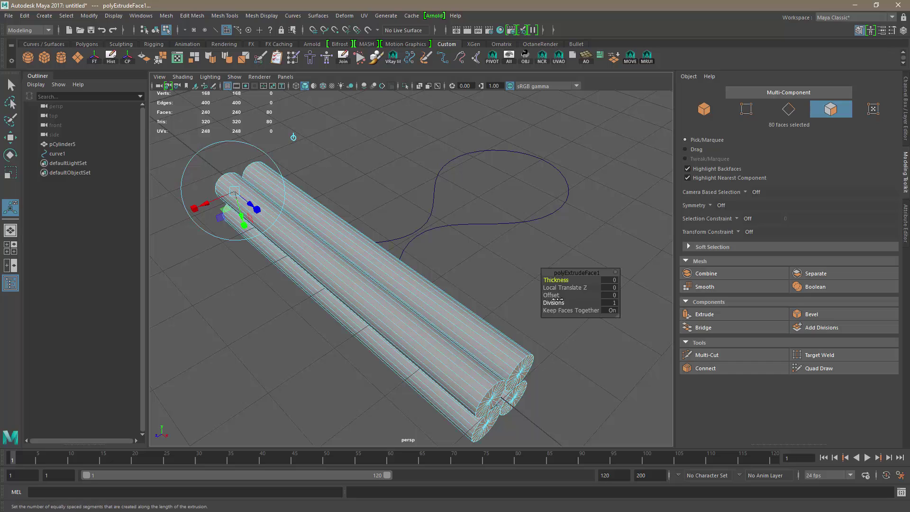
{"action": "left_click", "coordinate": [611, 303]}
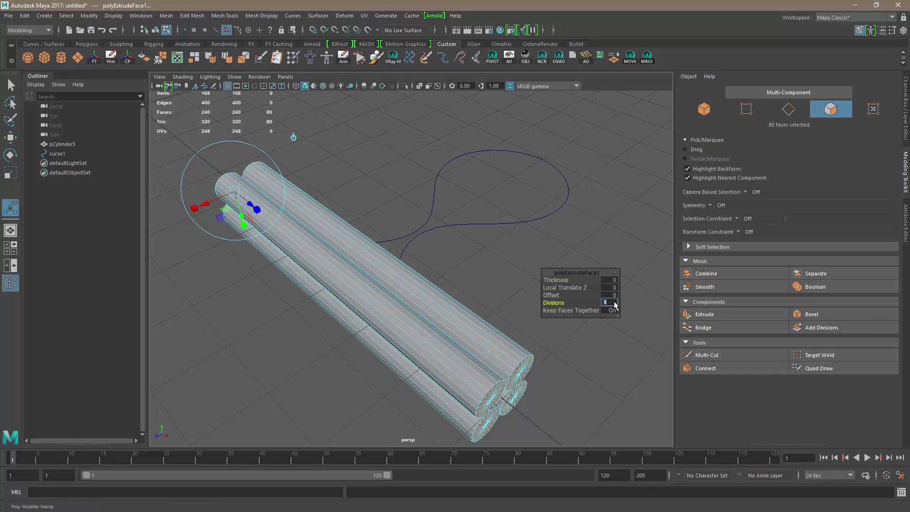
{"action": "type", "text": "100"}
{"action": "key", "text": "Return"}
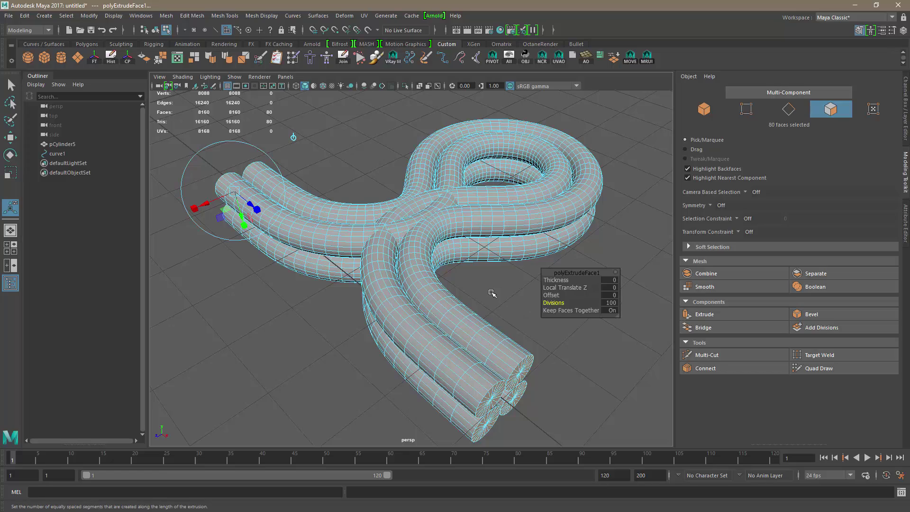
Step: Move the floating extrude settings clear of the yarn mesh
{"action": "right_click_drag", "start_coordinate": [487, 292], "coordinate": [457, 284], "text": "alt"}
{"action": "left_click_drag", "start_coordinate": [455, 285], "coordinate": [503, 319], "text": "alt"}
{"action": "right_click_drag", "start_coordinate": [503, 319], "coordinate": [452, 294], "text": "alt"}
{"action": "left_click_drag", "start_coordinate": [452, 293], "coordinate": [566, 320], "text": "alt"}
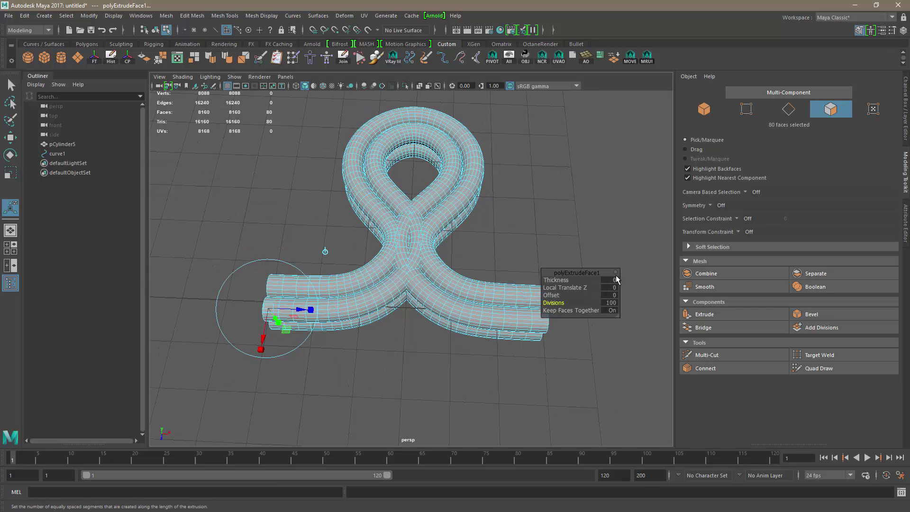
{"action": "left_click_drag", "start_coordinate": [590, 272], "coordinate": [616, 225]}
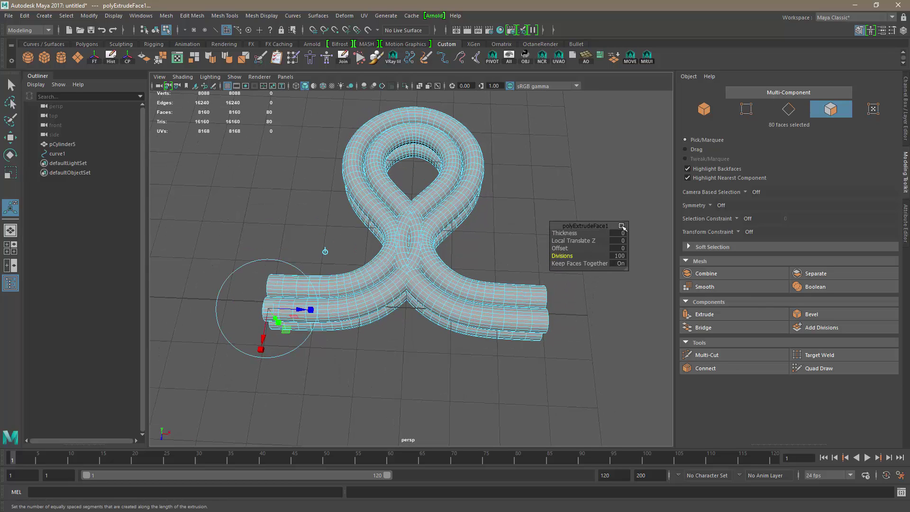
Step: Add the Twist attribute to the extrusion's floating settings and try Twist values of 180 and 100
{"action": "left_click", "coordinate": [625, 226]}
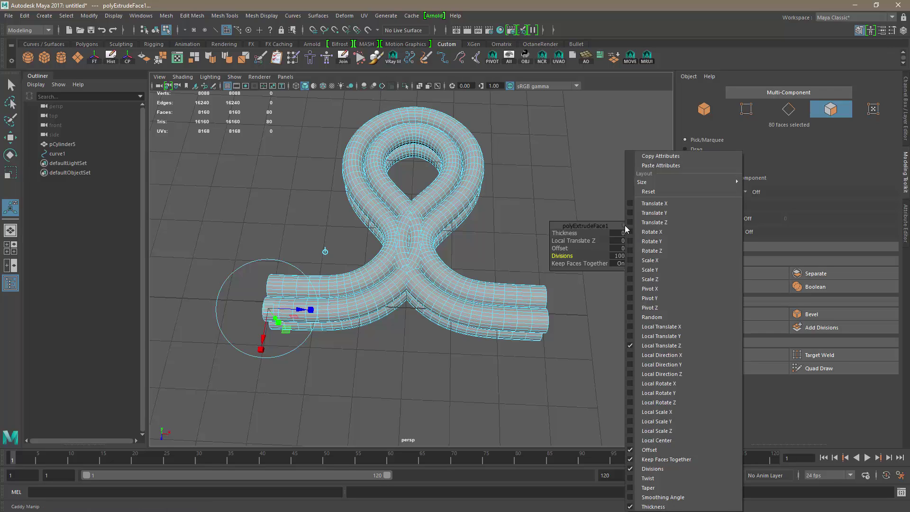
{"action": "left_click", "coordinate": [630, 477]}
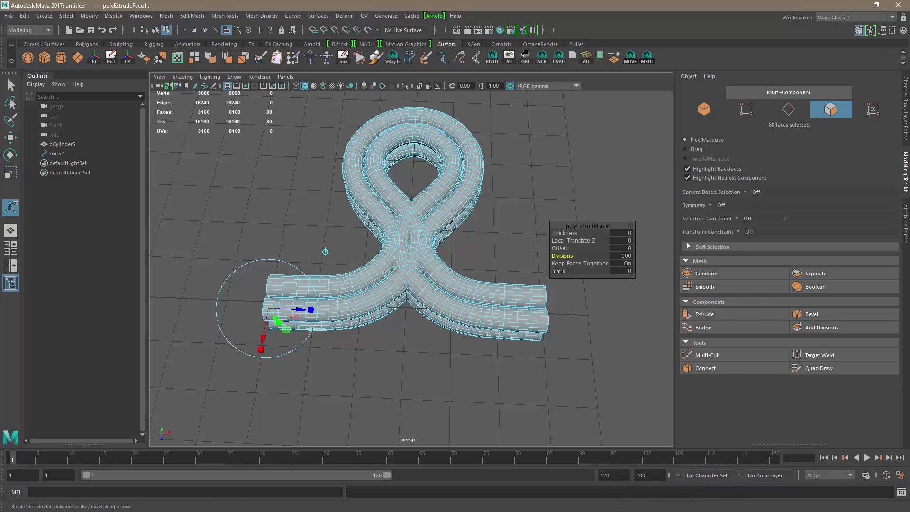
{"action": "left_click_drag", "start_coordinate": [580, 273], "coordinate": [642, 278]}
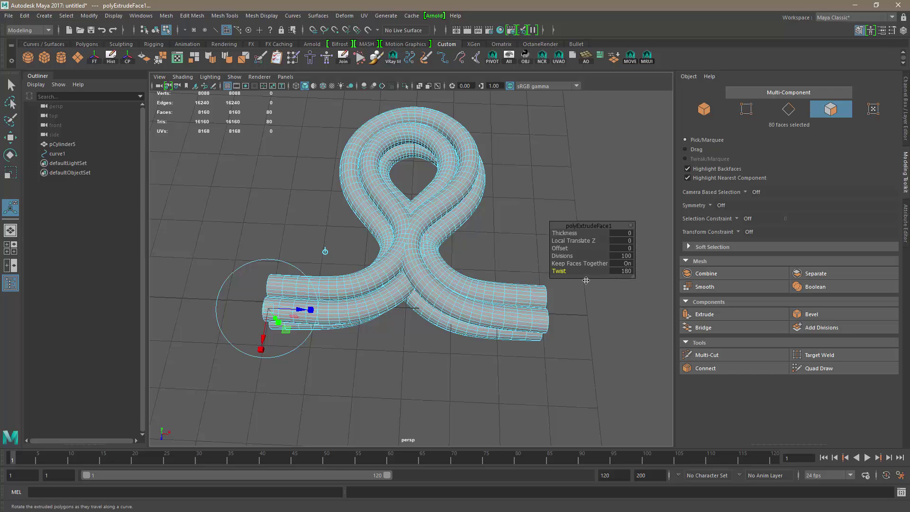
{"action": "left_click", "coordinate": [621, 274]}
{"action": "key", "text": "Return"}
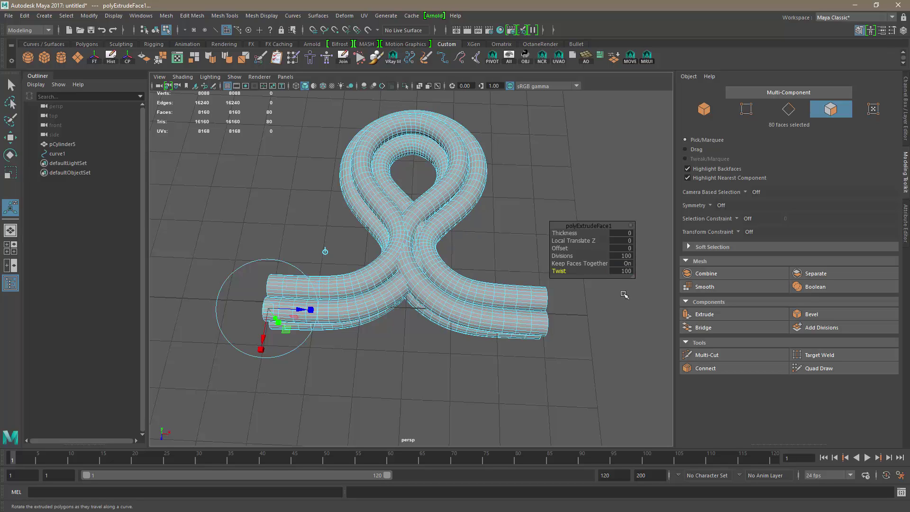
Step: Try Twist values of 1000, 500 and 800 on the four-strand extrusion
{"action": "left_click", "coordinate": [621, 272]}
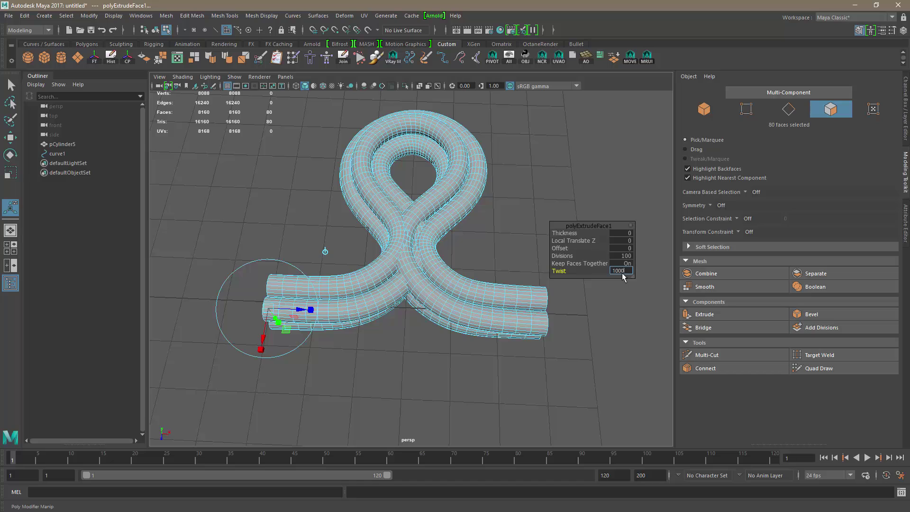
{"action": "key", "text": "Return"}
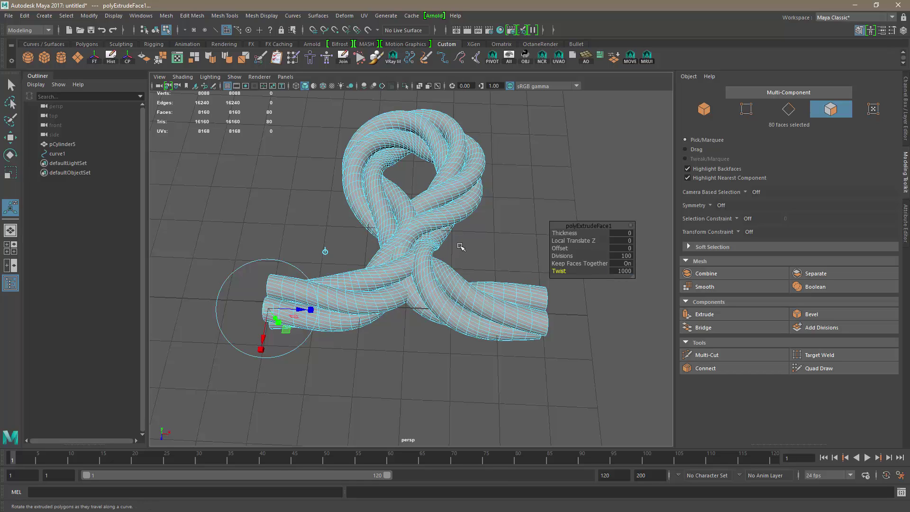
{"action": "left_click", "coordinate": [623, 271]}
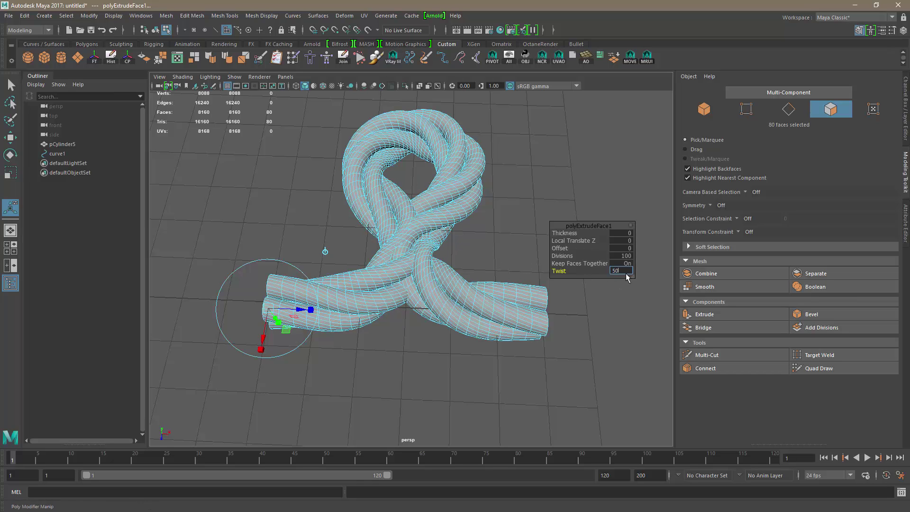
{"action": "key", "text": "Return"}
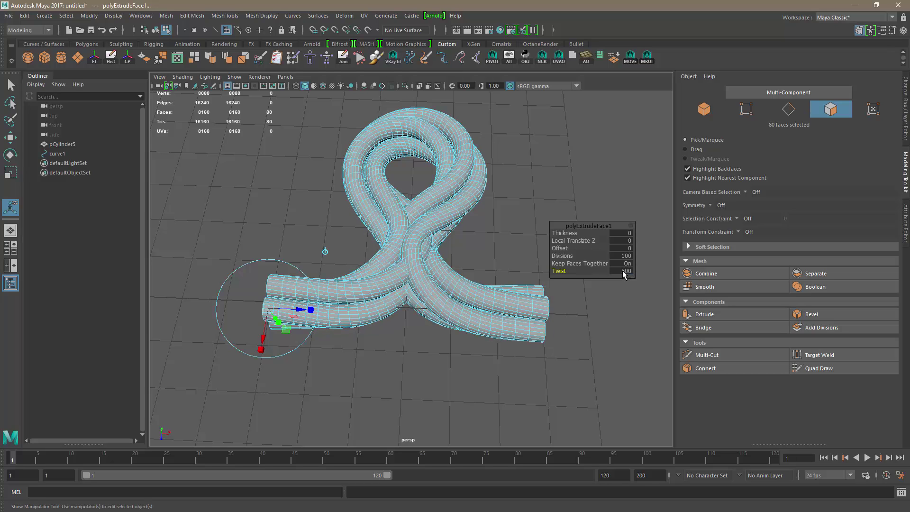
{"action": "left_click", "coordinate": [621, 271]}
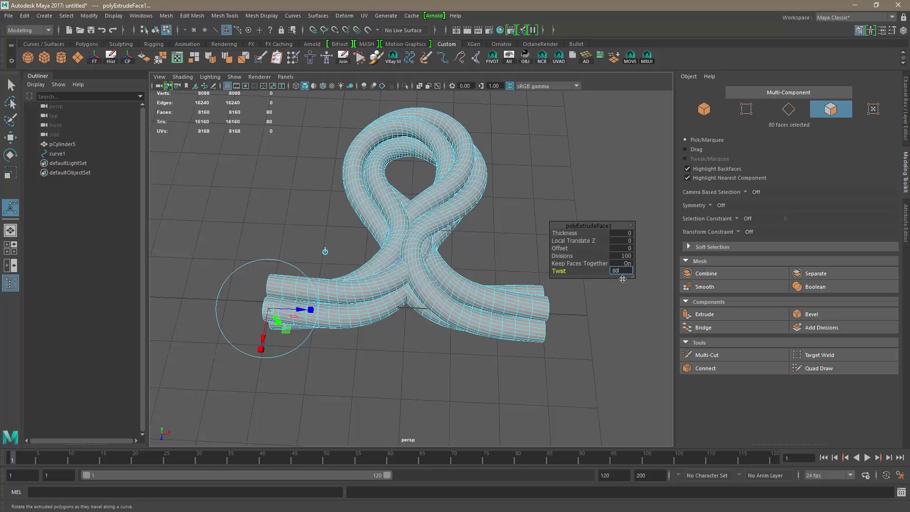
{"action": "key", "text": "Return"}
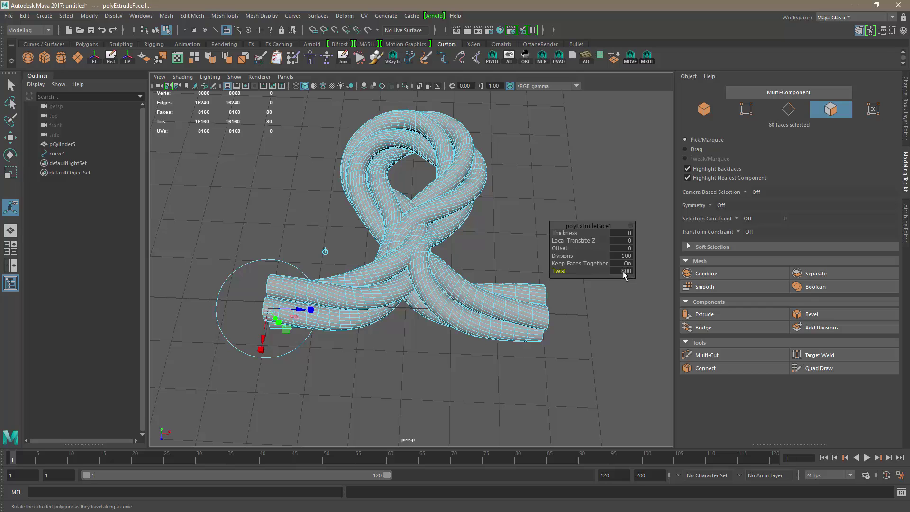
Step: Set the extrusion's Twist to 700
{"action": "left_click", "coordinate": [621, 270]}
{"action": "type", "text": "700"}
{"action": "key", "text": "Return"}
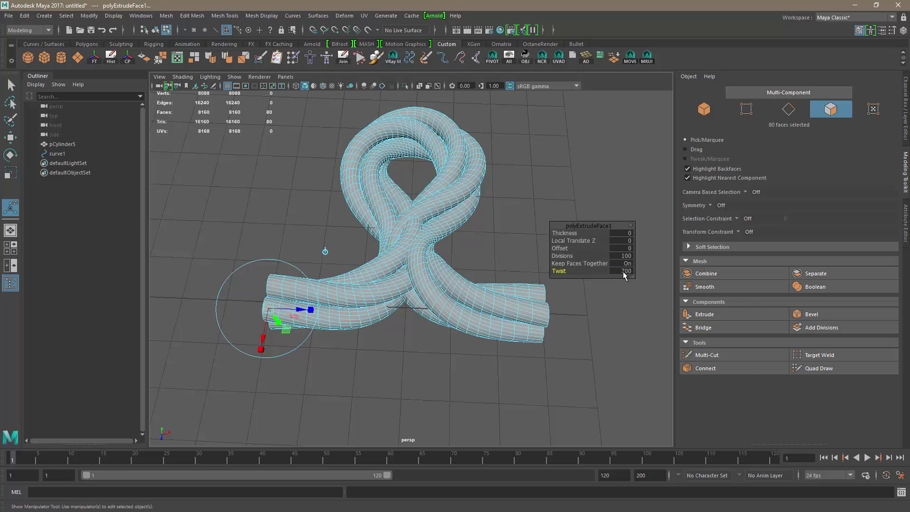
Step: Return to object selection, deselect the yarn mesh and turn on multisample anti-aliasing in the viewport
{"action": "mouse_move", "coordinate": [508, 257]}
{"action": "left_mouse_down", "text": "alt"}
{"action": "mouse_move", "coordinate": [456, 291]}
{"action": "mouse_move", "coordinate": [492, 259]}
{"action": "left_mouse_up", "text": "alt"}
{"action": "left_click", "coordinate": [503, 249]}
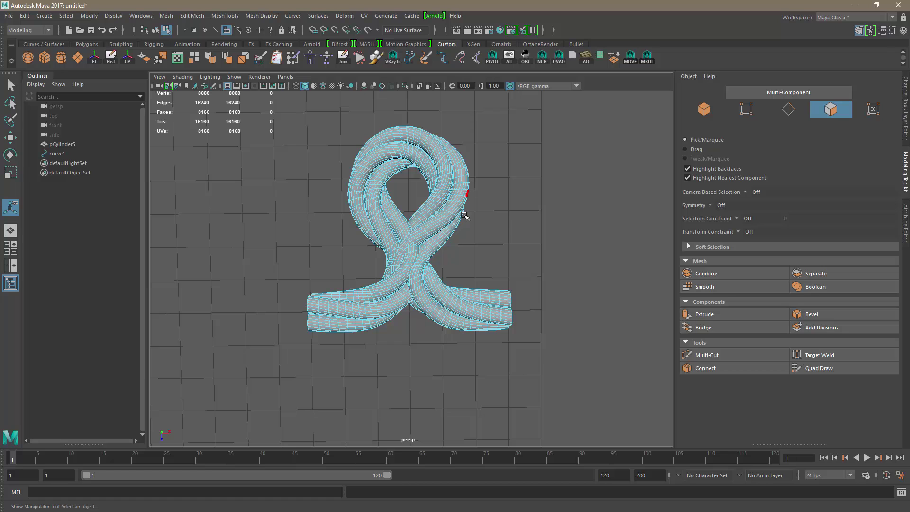
{"action": "left_click", "coordinate": [709, 110]}
{"action": "left_click", "coordinate": [512, 237]}
{"action": "mouse_move", "coordinate": [478, 250]}
{"action": "left_mouse_down", "text": "alt"}
{"action": "mouse_move", "coordinate": [548, 299]}
{"action": "mouse_move", "coordinate": [497, 254]}
{"action": "mouse_move", "coordinate": [483, 271]}
{"action": "mouse_move", "coordinate": [455, 256]}
{"action": "mouse_move", "coordinate": [479, 237]}
{"action": "mouse_move", "coordinate": [487, 261]}
{"action": "left_mouse_up", "text": "alt"}
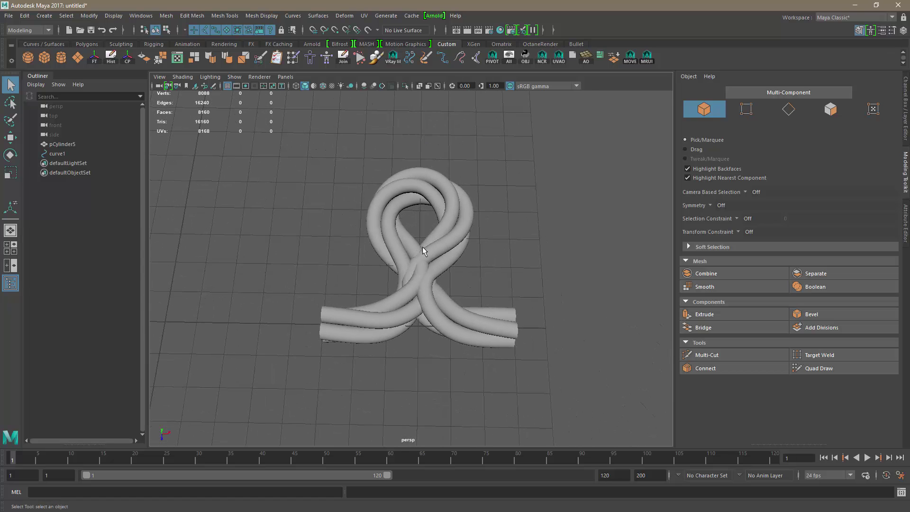
{"action": "right_click_drag", "start_coordinate": [430, 236], "coordinate": [427, 327], "text": "alt"}
{"action": "mouse_move", "coordinate": [428, 327]}
{"action": "left_mouse_down", "text": "alt"}
{"action": "mouse_move", "coordinate": [432, 308]}
{"action": "mouse_move", "coordinate": [439, 326]}
{"action": "left_mouse_up", "text": "alt"}
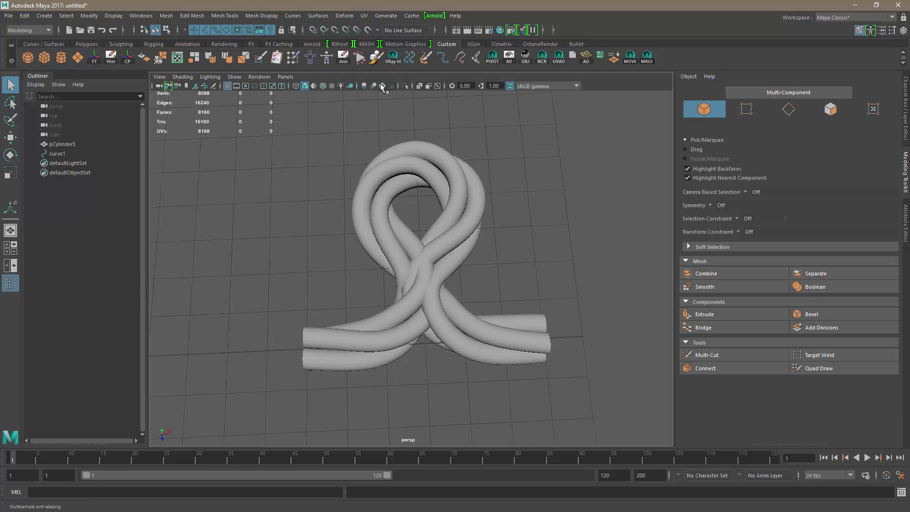
{"action": "left_click_drag", "start_coordinate": [500, 324], "coordinate": [424, 328], "text": "alt"}
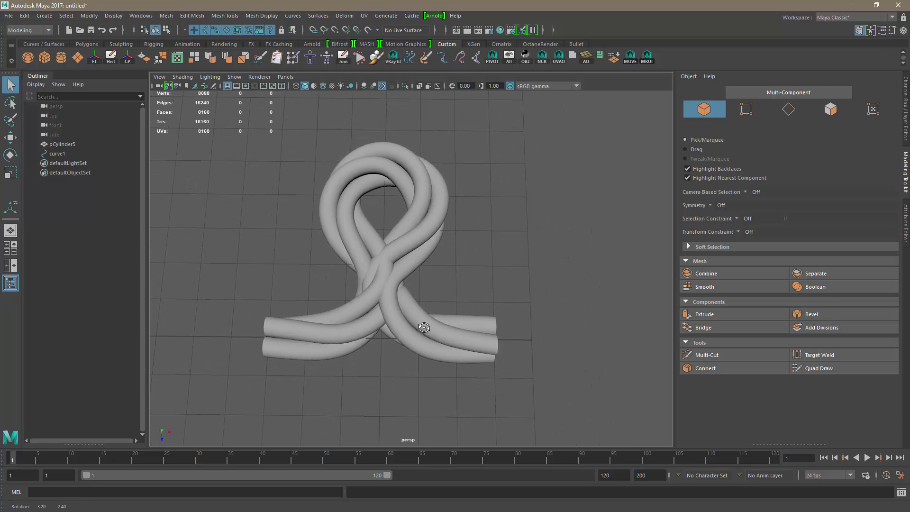
Step: Select curve1, turn on X-Ray shading and display the curve's control vertices inside the yarn
{"action": "left_click", "coordinate": [58, 154]}
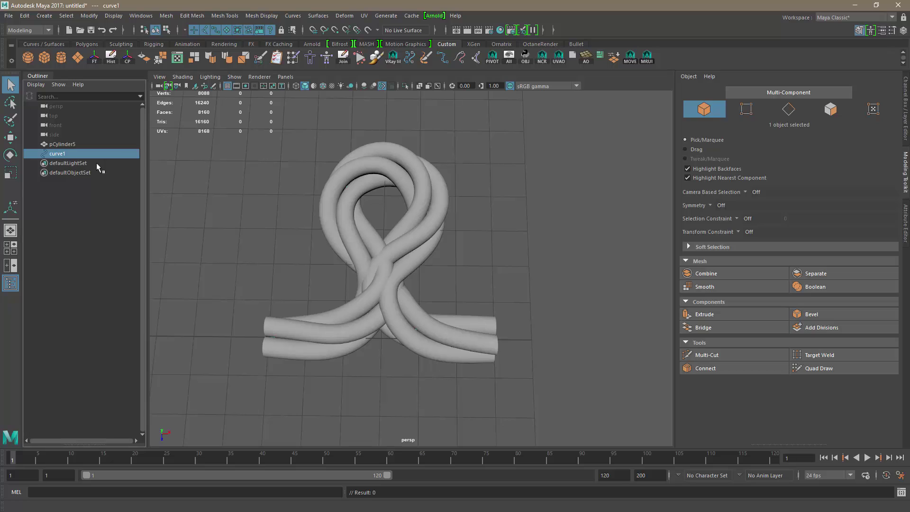
{"action": "left_click", "coordinate": [185, 78]}
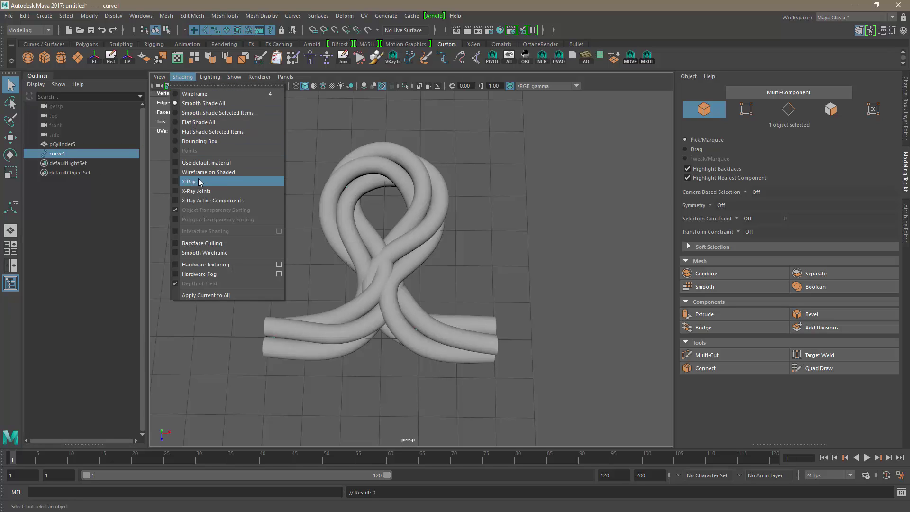
{"action": "left_click", "coordinate": [193, 182]}
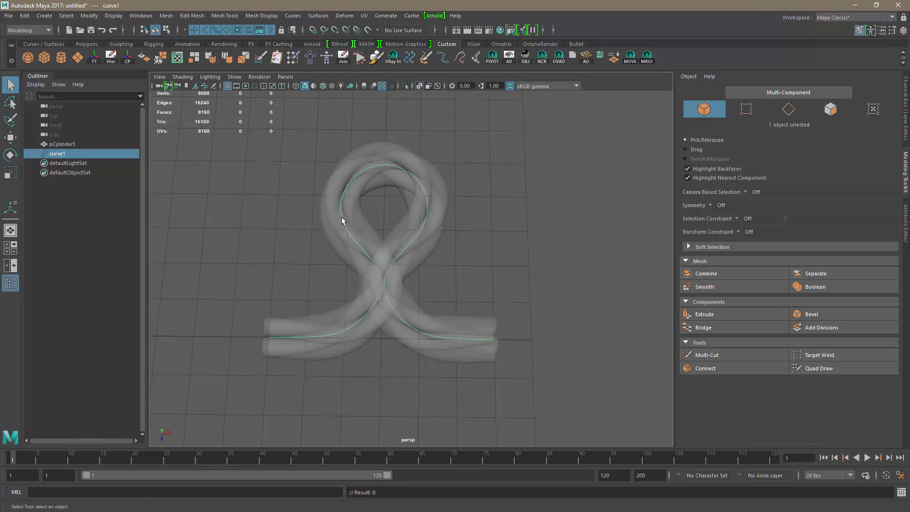
{"action": "right_click_drag", "start_coordinate": [342, 221], "coordinate": [306, 218]}
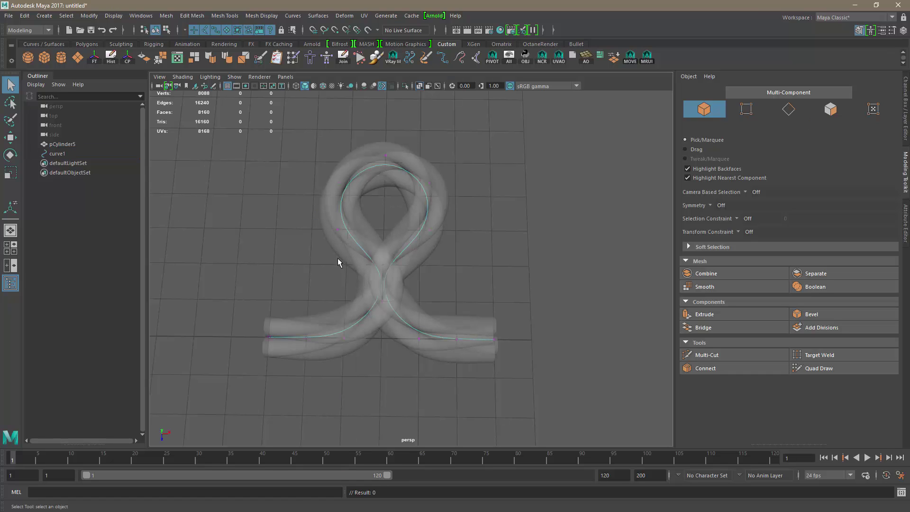
Step: Try raising two control vertices on one side of the loop along Y inside the yarn, and undo the move
{"action": "left_click_drag", "start_coordinate": [307, 168], "coordinate": [377, 209]}
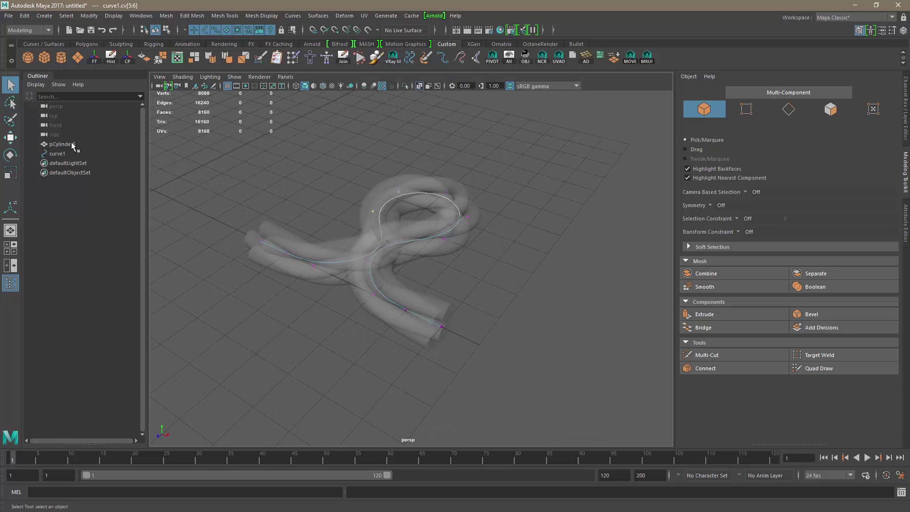
{"action": "key", "text": "w"}
{"action": "mouse_move", "coordinate": [386, 160]}
{"action": "left_mouse_down"}
{"action": "mouse_move", "coordinate": [391, 182]}
{"action": "mouse_move", "coordinate": [382, 151]}
{"action": "left_mouse_up"}
{"action": "key", "text": "ctrl+z"}
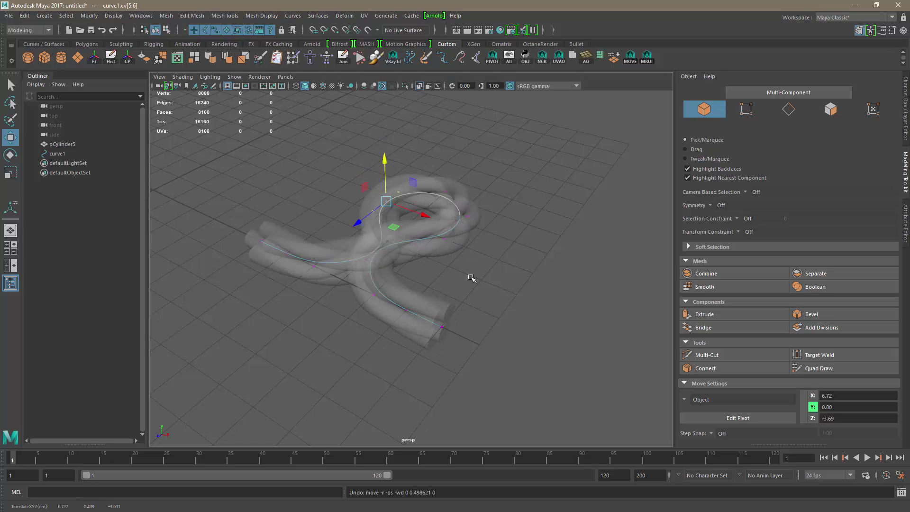
{"action": "left_click_drag", "start_coordinate": [471, 278], "coordinate": [473, 291], "text": "alt"}
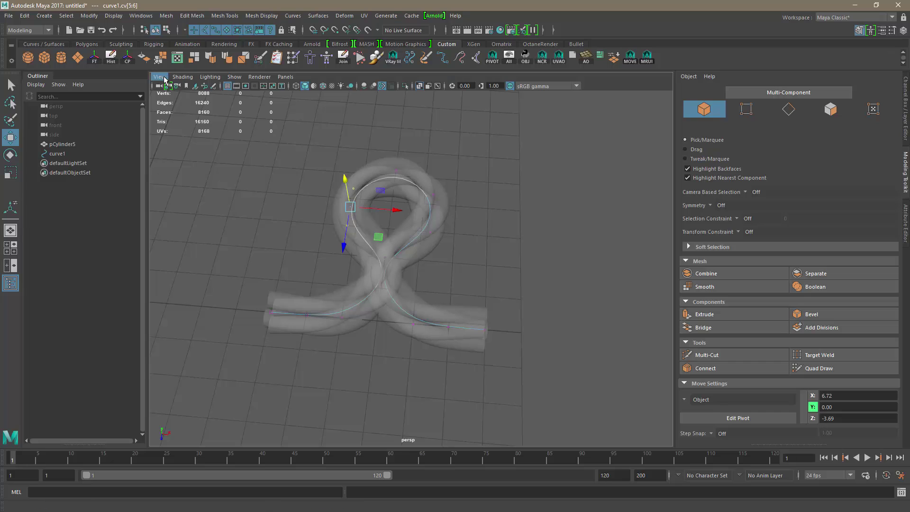
Step: Turn off X-Ray shading and clear the curve vertex selection
{"action": "left_click", "coordinate": [181, 78]}
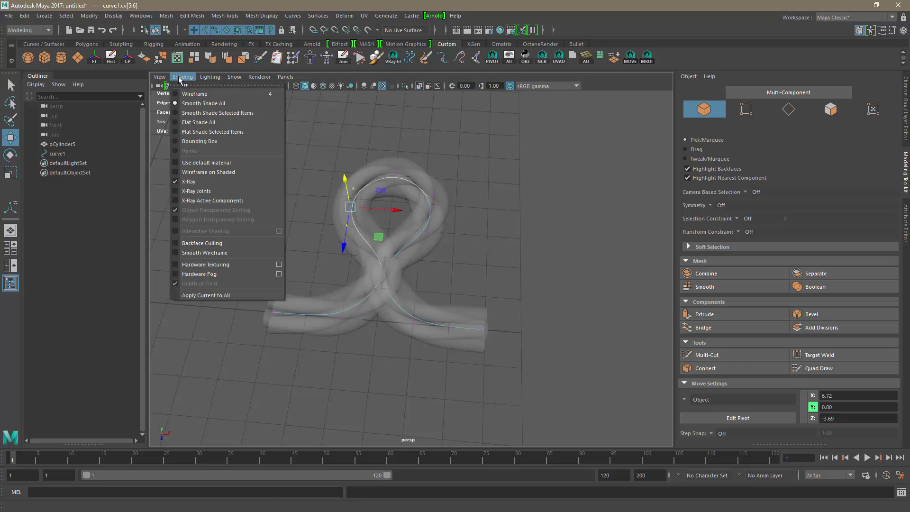
{"action": "left_click", "coordinate": [188, 182]}
{"action": "left_click", "coordinate": [290, 217]}
{"action": "left_click_drag", "start_coordinate": [291, 217], "coordinate": [360, 245], "text": "alt"}
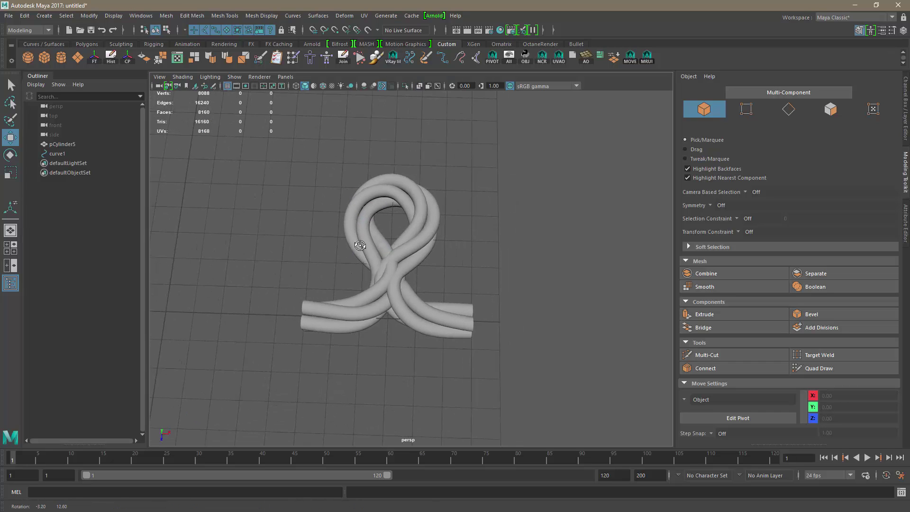
Step: Move the twisted yarn mesh along X clear of curve1 and deselect it
{"action": "left_click", "coordinate": [373, 249]}
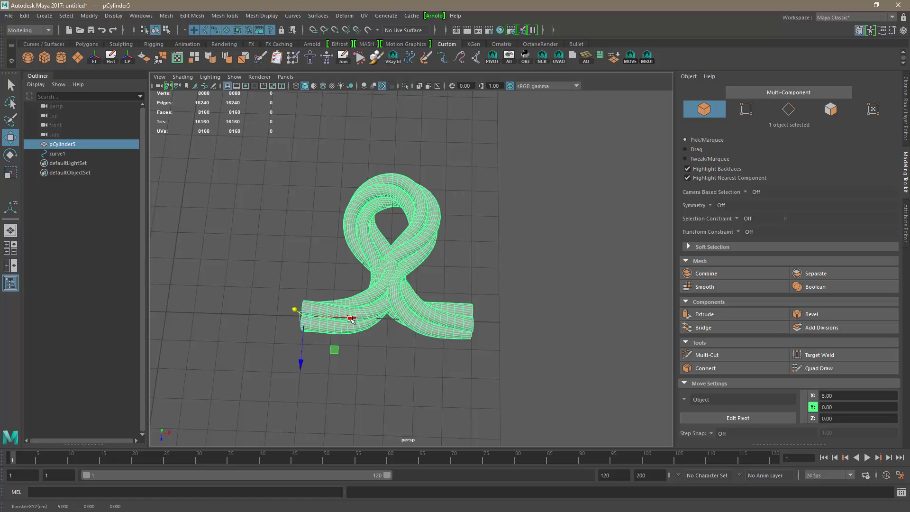
{"action": "left_click_drag", "start_coordinate": [351, 319], "coordinate": [544, 320]}
{"action": "left_click", "coordinate": [409, 259]}
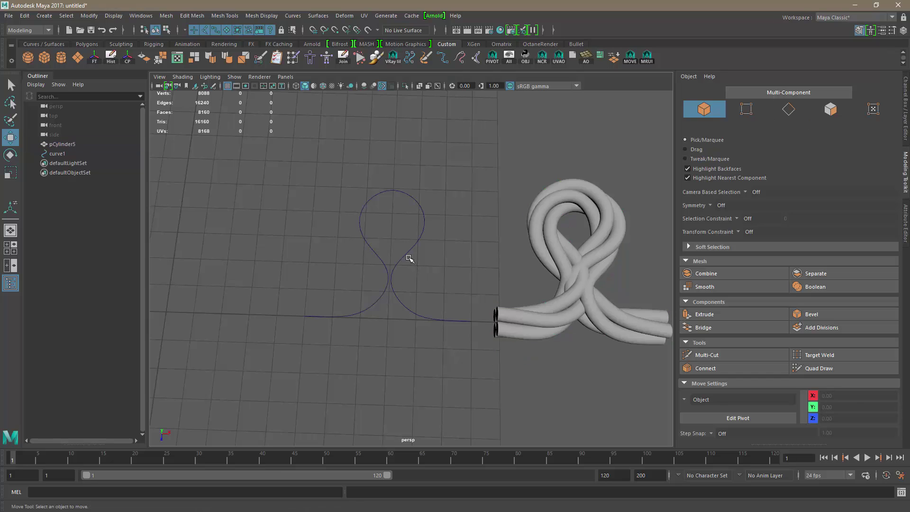
Step: Select the exposed curve1 and switch it to control vertex editing
{"action": "left_click", "coordinate": [409, 258]}
{"action": "left_click_drag", "start_coordinate": [396, 275], "coordinate": [406, 252], "text": "alt"}
{"action": "right_click", "coordinate": [403, 247]}
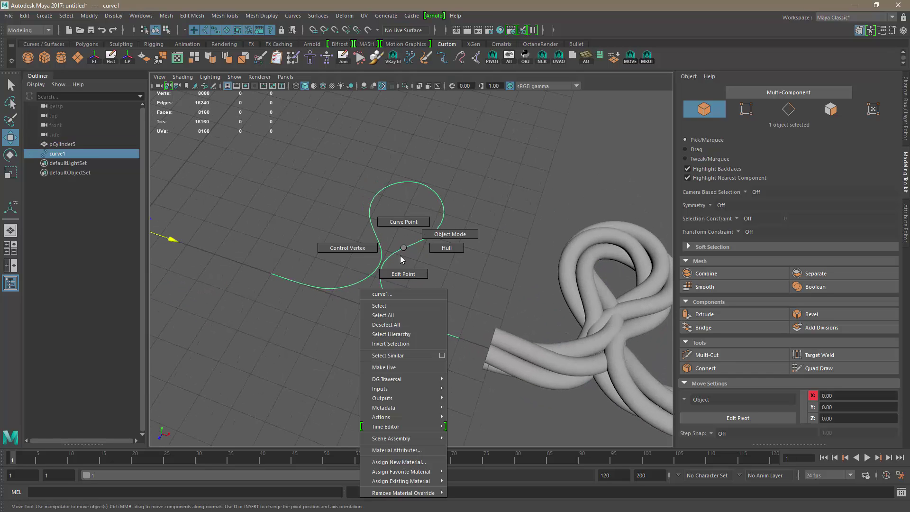
{"action": "left_click", "coordinate": [360, 246]}
Step: Try moving the two control vertices on one side of the exposed curve's loop along Y, undo it and deselect them
{"action": "left_click_drag", "start_coordinate": [345, 171], "coordinate": [392, 230]}
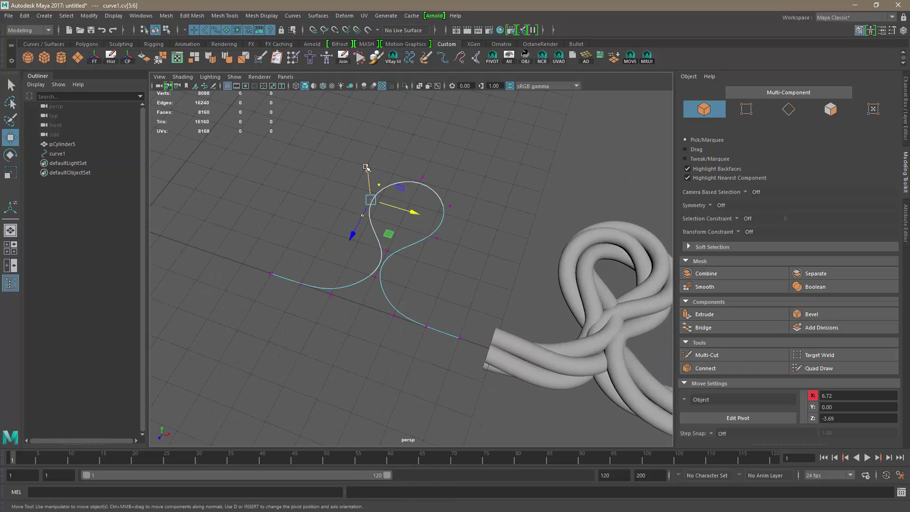
{"action": "mouse_move", "coordinate": [365, 167]}
{"action": "left_mouse_down"}
{"action": "mouse_move", "coordinate": [363, 145]}
{"action": "mouse_move", "coordinate": [366, 166]}
{"action": "left_mouse_up"}
{"action": "key", "text": "ctrl+z"}
{"action": "left_click_drag", "start_coordinate": [531, 296], "coordinate": [428, 286], "text": "alt"}
{"action": "left_click", "coordinate": [479, 260]}
{"action": "right_click_drag", "start_coordinate": [431, 288], "coordinate": [438, 285], "text": "alt"}
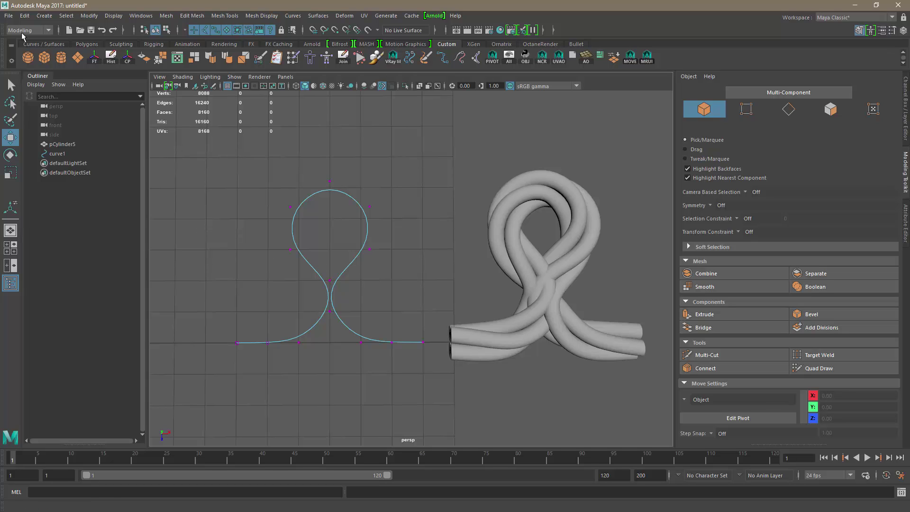
Step: Save the scene as cotton_pattern in Maya Binary format in the Mr_Incredible project's maya folder
{"action": "left_click", "coordinate": [8, 15]}
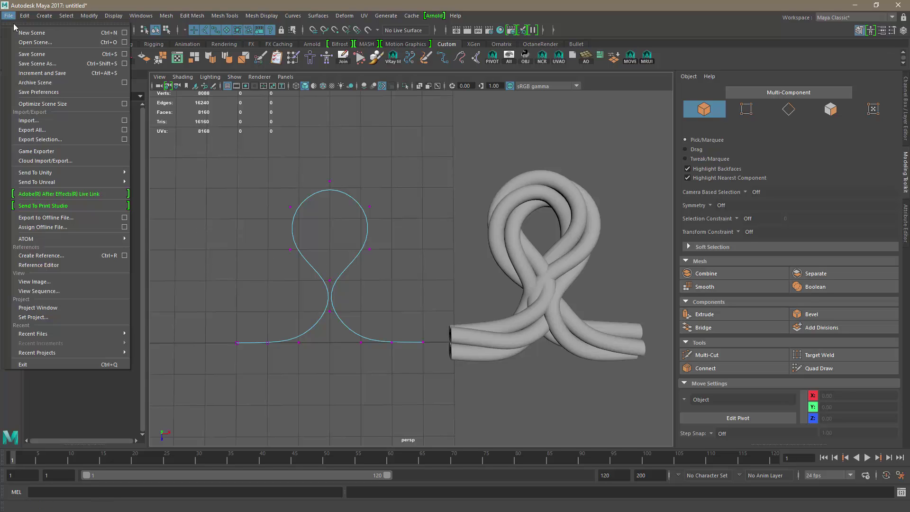
{"action": "left_click", "coordinate": [63, 66]}
{"action": "double_click", "coordinate": [263, 253]}
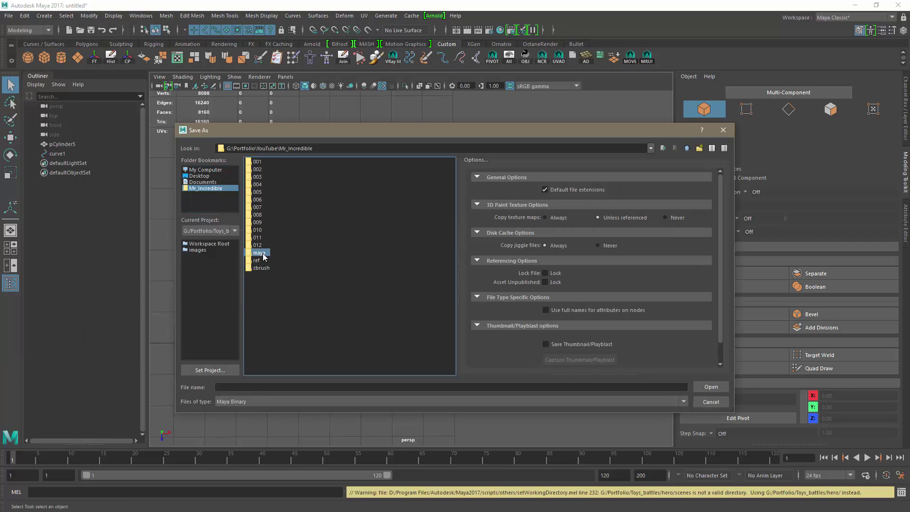
{"action": "left_click", "coordinate": [256, 387]}
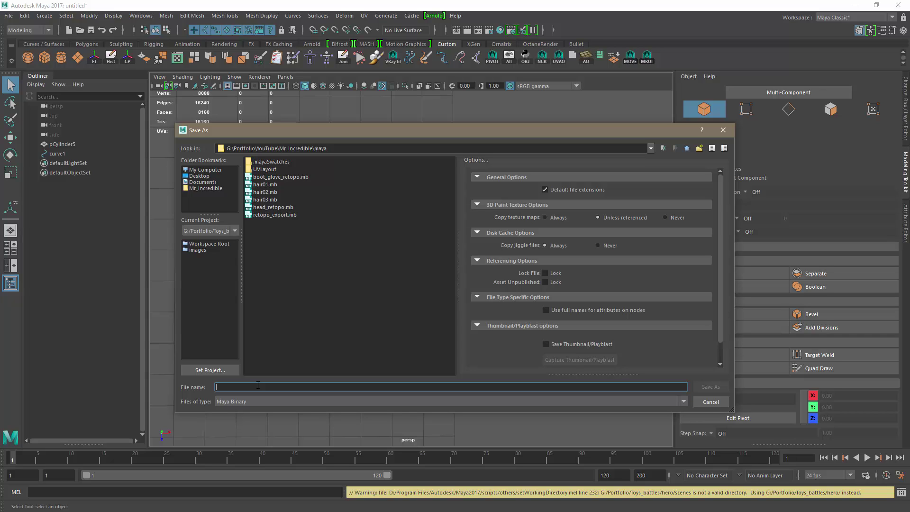
{"action": "type", "text": "cotton_pattern"}
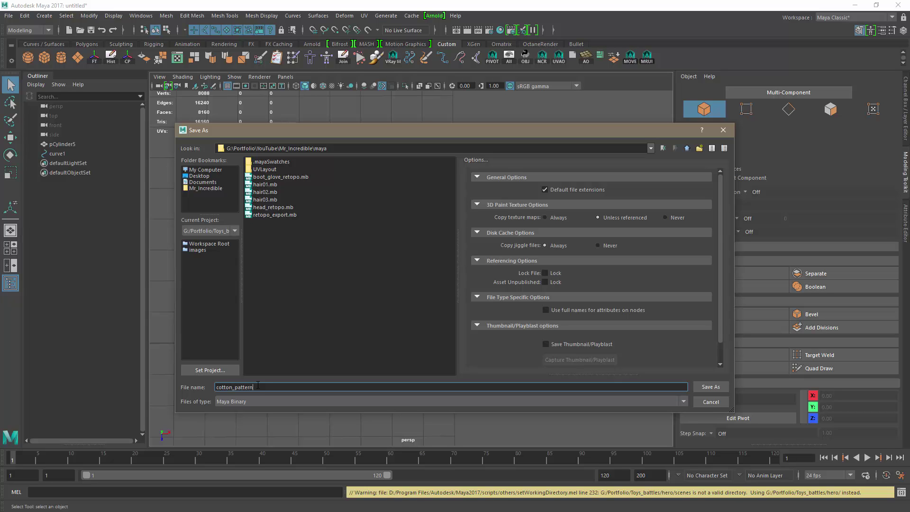
{"action": "key", "text": "Return"}
Step: Raise the four control vertices at the neck of curve1's loop along Y to about 0.96
{"action": "key", "text": "w"}
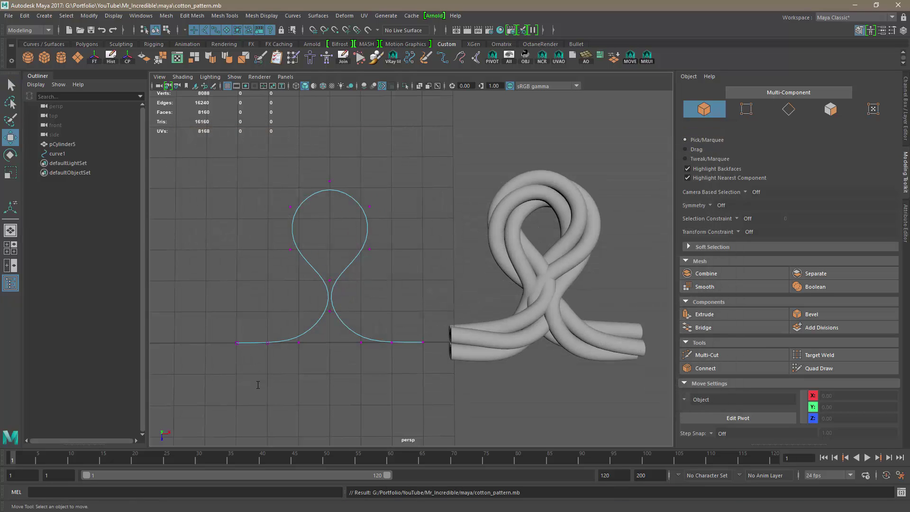
{"action": "right_click_drag", "start_coordinate": [442, 384], "coordinate": [477, 387], "text": "alt"}
{"action": "middle_click_drag", "start_coordinate": [477, 387], "coordinate": [442, 373], "text": "alt"}
{"action": "left_click_drag", "start_coordinate": [442, 373], "coordinate": [397, 272], "text": "alt"}
{"action": "left_click_drag", "start_coordinate": [425, 315], "coordinate": [425, 345]}
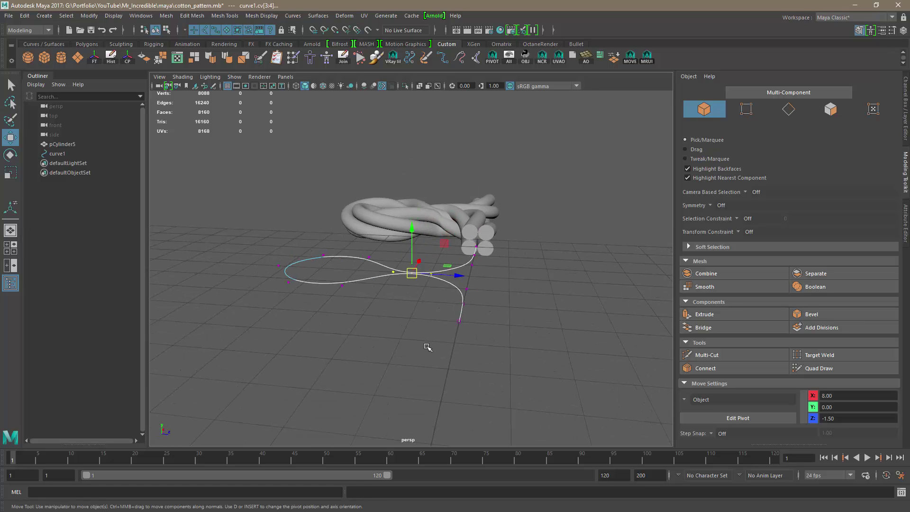
{"action": "left_click_drag", "start_coordinate": [420, 224], "coordinate": [411, 188]}
{"action": "left_click_drag", "start_coordinate": [392, 288], "coordinate": [406, 265], "text": "alt"}
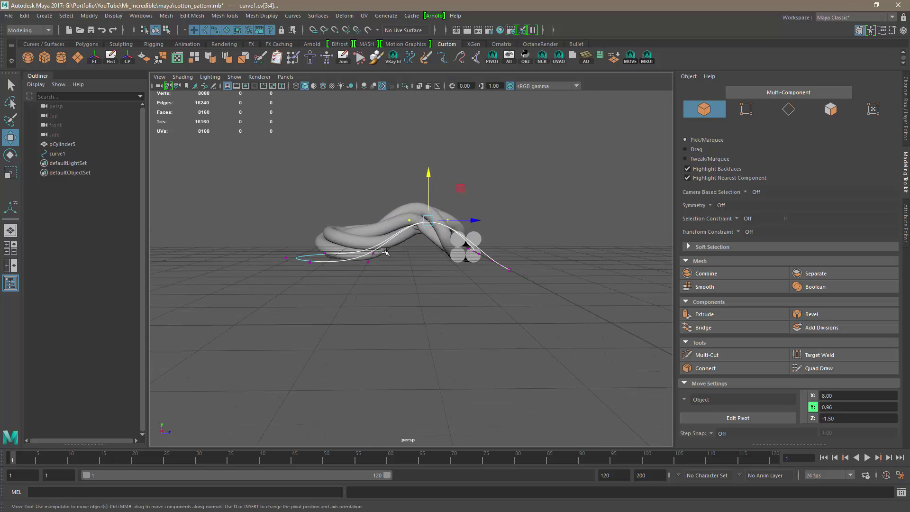
Step: Raise the two control vertices on the lower sides of the loop along Y to about 0.72
{"action": "left_click_drag", "start_coordinate": [385, 232], "coordinate": [385, 282]}
{"action": "key", "text": "ctrl+z"}
{"action": "key", "text": "ctrl+z"}
{"action": "key", "text": "ctrl+z"}
{"action": "key", "text": "ctrl+z"}
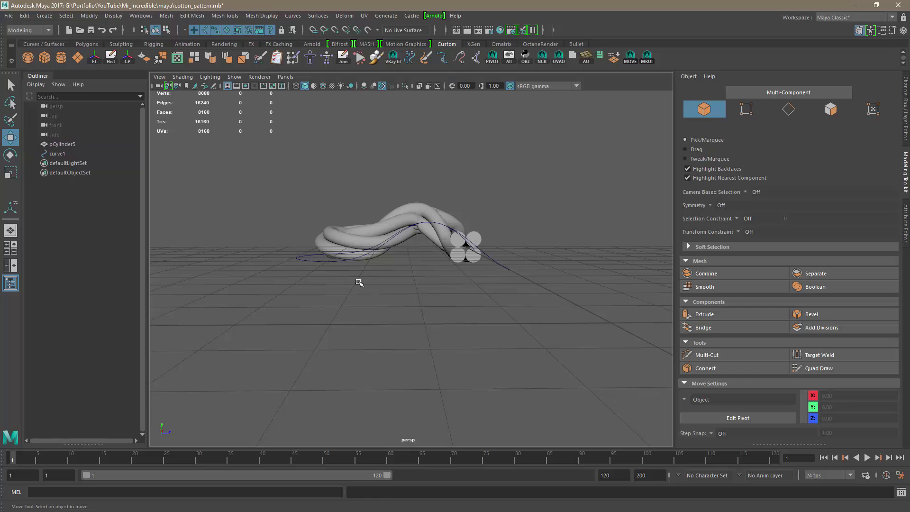
{"action": "key", "text": "ctrl+z"}
{"action": "left_click_drag", "start_coordinate": [357, 288], "coordinate": [372, 185]}
{"action": "left_click_drag", "start_coordinate": [365, 303], "coordinate": [377, 298], "text": "alt"}
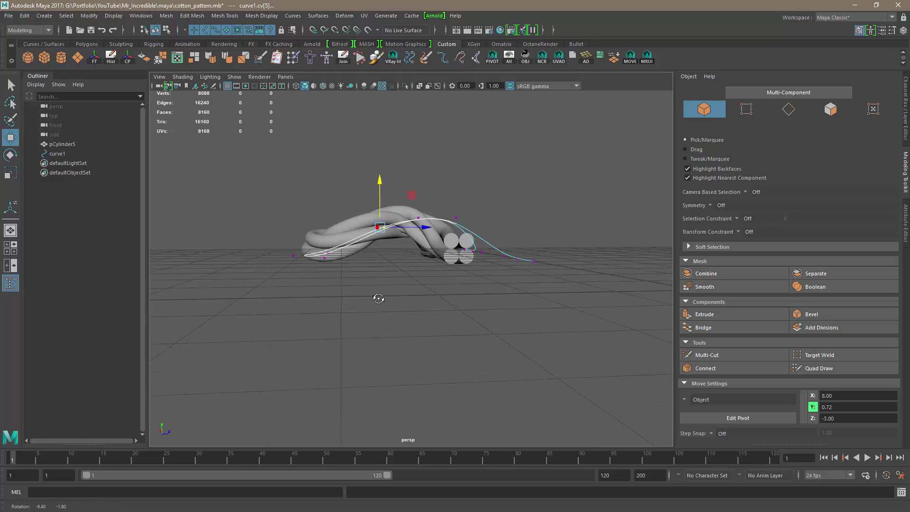
Step: Raise the two control vertices on the upper sides of the loop along Y to about 0.34
{"action": "left_click_drag", "start_coordinate": [343, 270], "coordinate": [399, 251]}
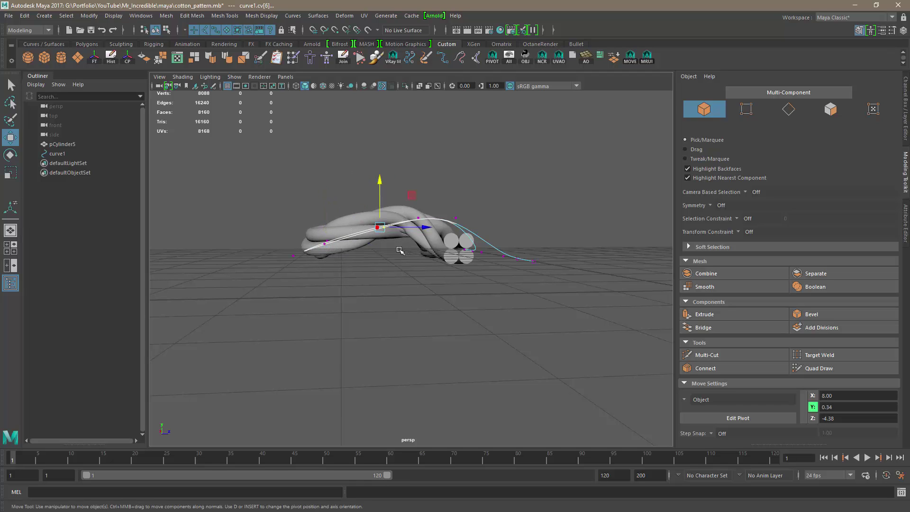
{"action": "left_click_drag", "start_coordinate": [411, 195], "coordinate": [404, 193]}
{"action": "left_click_drag", "start_coordinate": [406, 329], "coordinate": [407, 320], "text": "alt"}
Step: Fine-tune the neck control vertices along Y, the pair nearest the loop to about 1.02, and lower the loop's end control vertex to about -0.32
{"action": "left_click", "coordinate": [414, 211]}
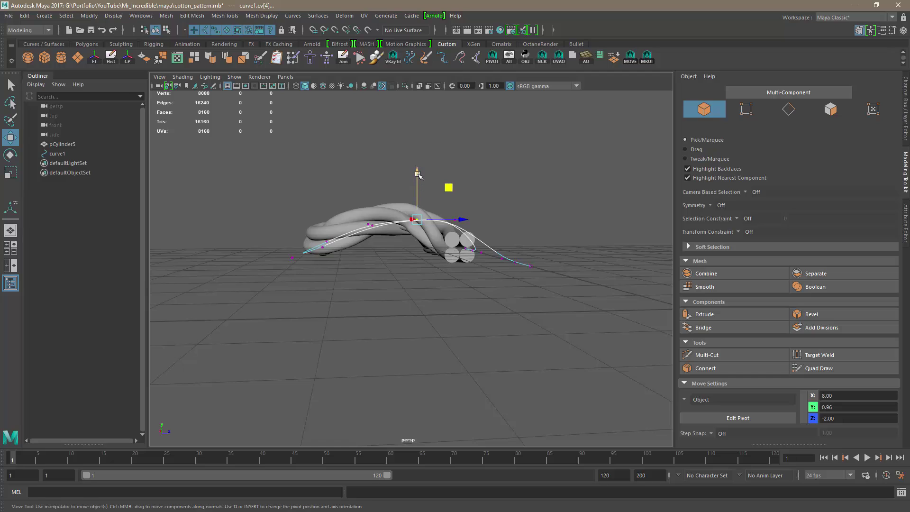
{"action": "left_click_drag", "start_coordinate": [417, 174], "coordinate": [453, 227]}
{"action": "left_click_drag", "start_coordinate": [455, 176], "coordinate": [456, 184]}
{"action": "left_click_drag", "start_coordinate": [460, 262], "coordinate": [454, 260], "text": "alt"}
{"action": "left_click_drag", "start_coordinate": [286, 271], "coordinate": [285, 271]}
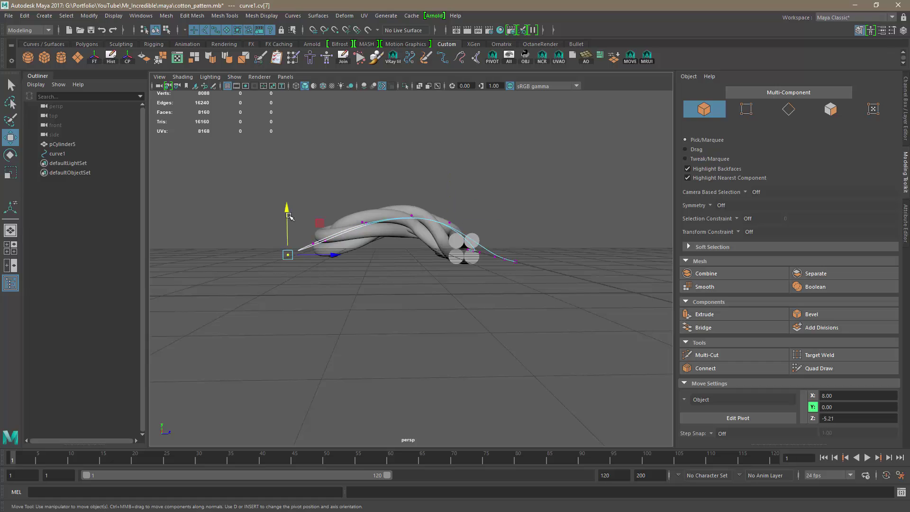
{"action": "left_click_drag", "start_coordinate": [287, 210], "coordinate": [289, 224]}
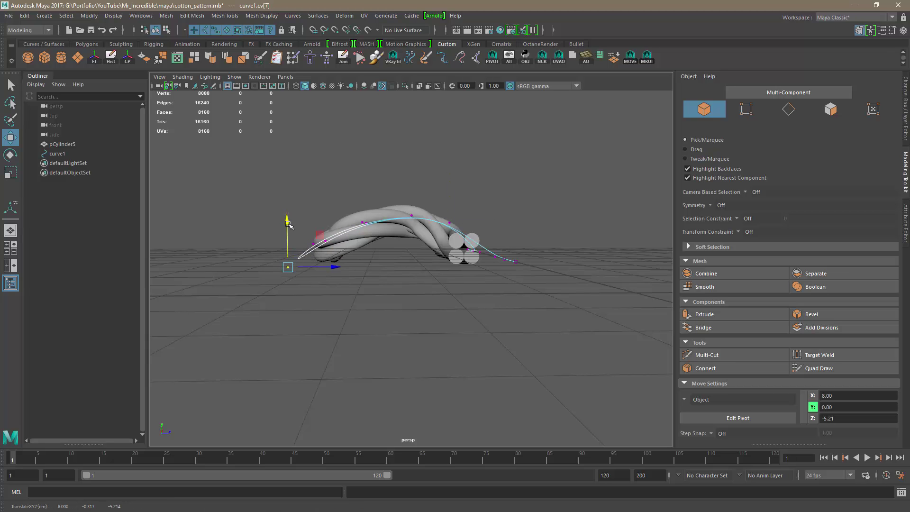
Step: Try raising the neck control vertex nearest the loop on one strand along Y to about 1.11
{"action": "left_click_drag", "start_coordinate": [410, 301], "coordinate": [341, 288], "text": "alt"}
{"action": "right_click_drag", "start_coordinate": [341, 288], "coordinate": [488, 345], "text": "alt"}
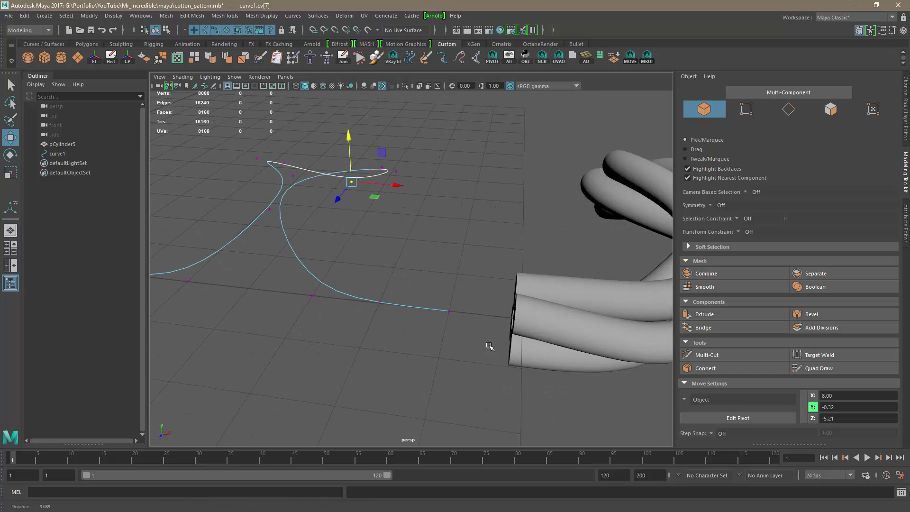
{"action": "left_click", "coordinate": [295, 177]}
{"action": "left_click_drag", "start_coordinate": [297, 178], "coordinate": [325, 256], "text": "alt"}
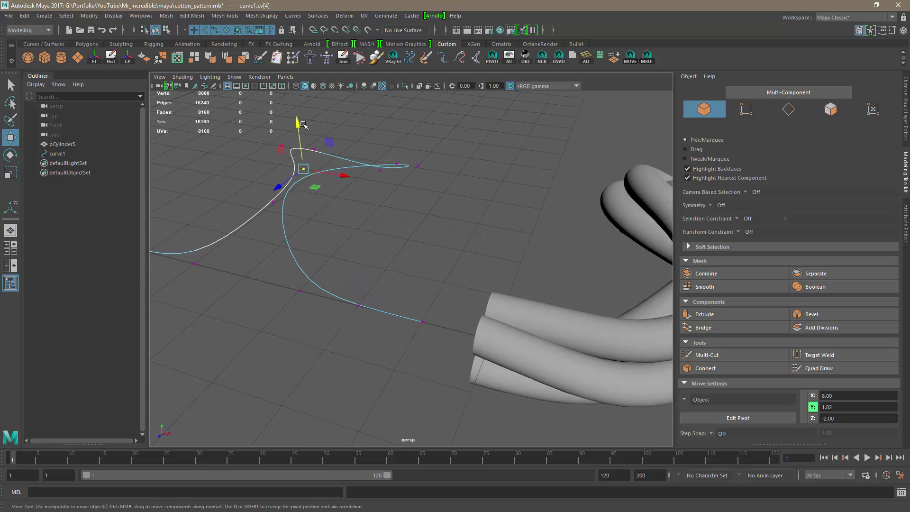
{"action": "left_click_drag", "start_coordinate": [299, 123], "coordinate": [299, 122]}
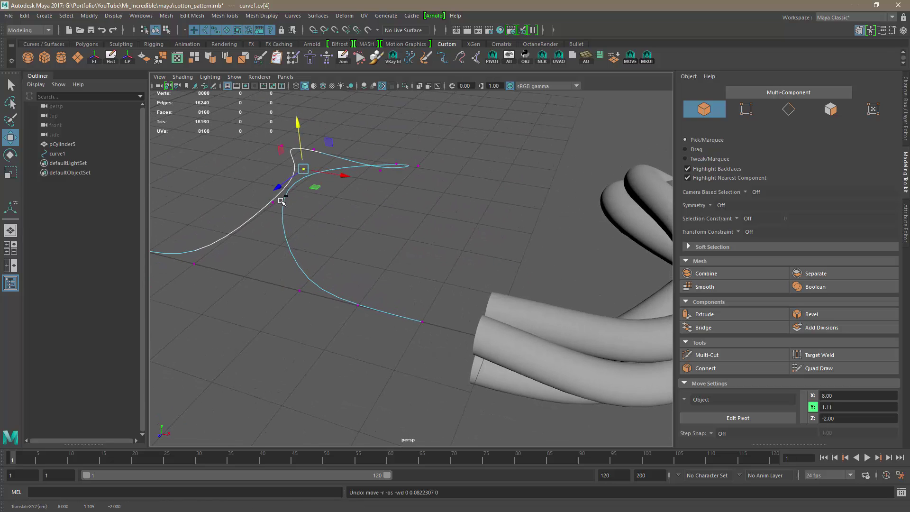
Step: Raise the neck control vertex nearest the curve's ends on the same strand along Y to about 1.14
{"action": "left_click", "coordinate": [275, 203]}
{"action": "left_click_drag", "start_coordinate": [284, 219], "coordinate": [286, 220]}
{"action": "left_click_drag", "start_coordinate": [383, 256], "coordinate": [419, 236], "text": "alt"}
{"action": "left_click_drag", "start_coordinate": [317, 170], "coordinate": [360, 253], "text": "alt"}
{"action": "left_click_drag", "start_coordinate": [309, 202], "coordinate": [309, 193]}
{"action": "key", "text": "ctrl+z"}
{"action": "left_click", "coordinate": [372, 272]}
{"action": "left_click", "coordinate": [319, 244]}
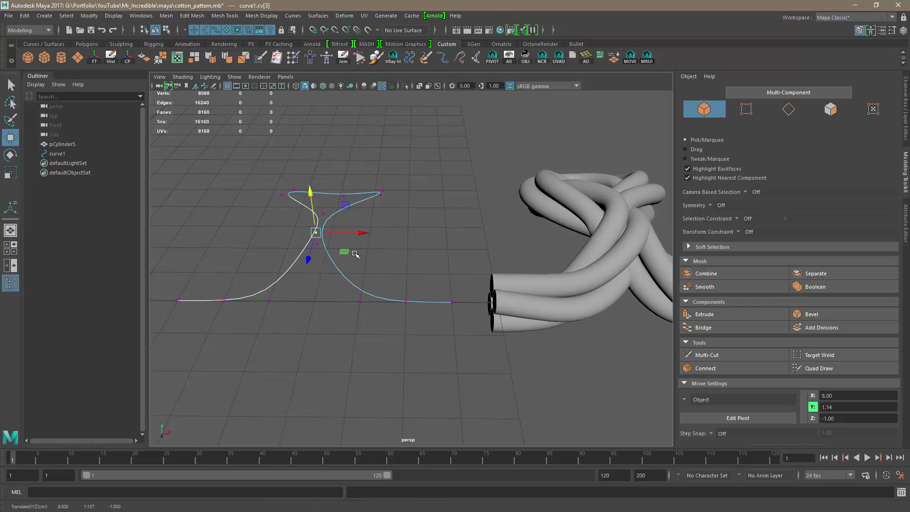
Step: Raise the neighbouring neck control vertex at Z -2 along Y to about 1.14 and deselect it
{"action": "scroll", "coordinate": [342, 256], "scroll_direction": "up", "scroll_amount": 4}
{"action": "middle_click_drag", "start_coordinate": [359, 252], "coordinate": [414, 298], "text": "alt"}
{"action": "scroll", "coordinate": [411, 295], "scroll_direction": "up", "scroll_amount": 2}
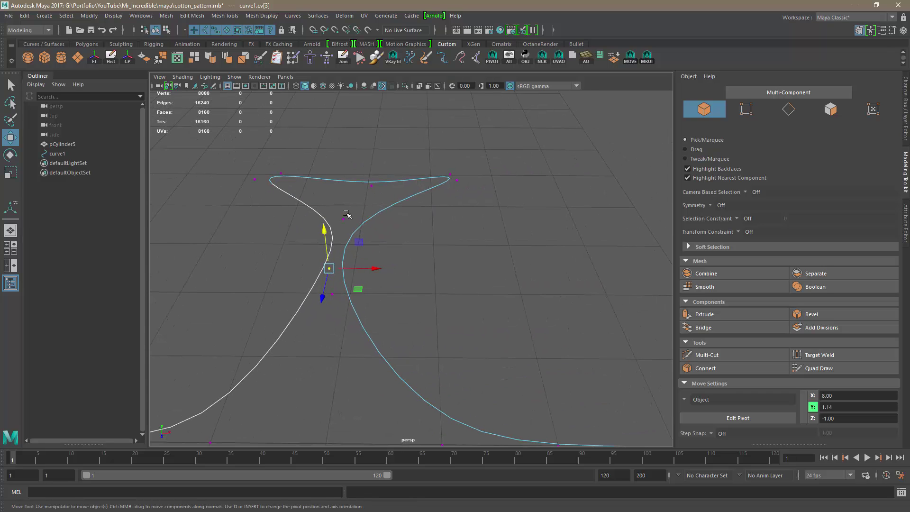
{"action": "left_click", "coordinate": [344, 218]}
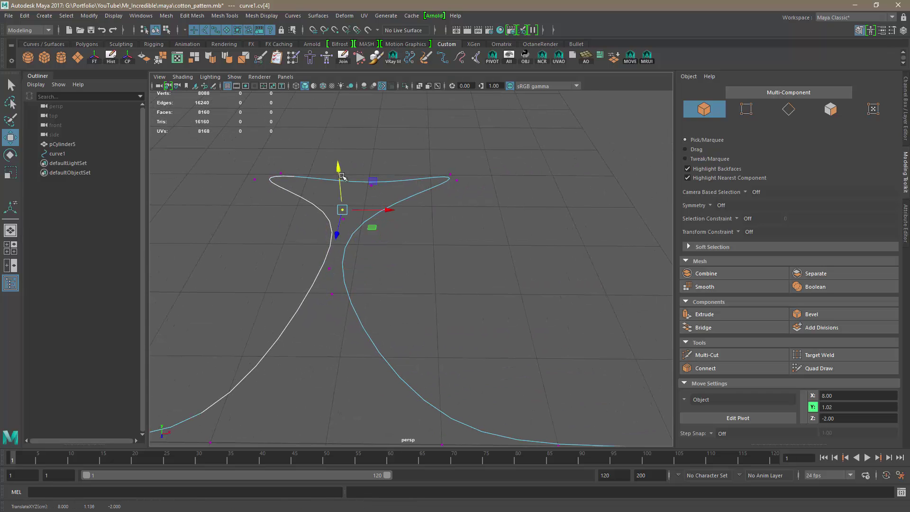
{"action": "left_click", "coordinate": [465, 289]}
Step: Lower the two neck control vertices of the opposite strand along Y to about 0.62
{"action": "left_click_drag", "start_coordinate": [466, 289], "coordinate": [354, 209], "text": "alt"}
{"action": "left_click", "coordinate": [348, 190]}
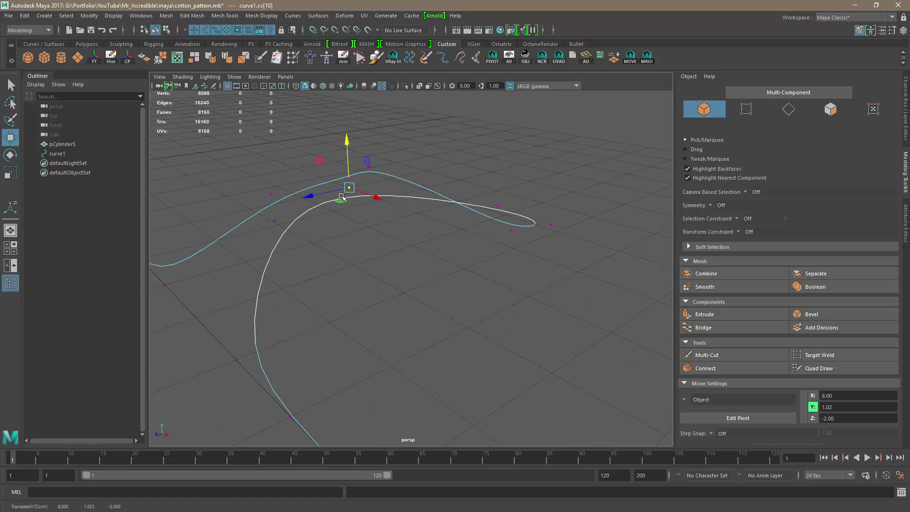
{"action": "left_click", "coordinate": [274, 220], "text": "shift"}
{"action": "right_click_drag", "start_coordinate": [514, 290], "coordinate": [403, 298], "text": "alt"}
{"action": "mouse_move", "coordinate": [391, 306]}
{"action": "left_mouse_down", "text": "alt"}
{"action": "mouse_move", "coordinate": [339, 280]}
{"action": "mouse_move", "coordinate": [390, 292]}
{"action": "left_mouse_up", "text": "alt"}
{"action": "left_click_drag", "start_coordinate": [376, 201], "coordinate": [377, 209]}
{"action": "left_click_drag", "start_coordinate": [401, 245], "coordinate": [583, 251], "text": "alt"}
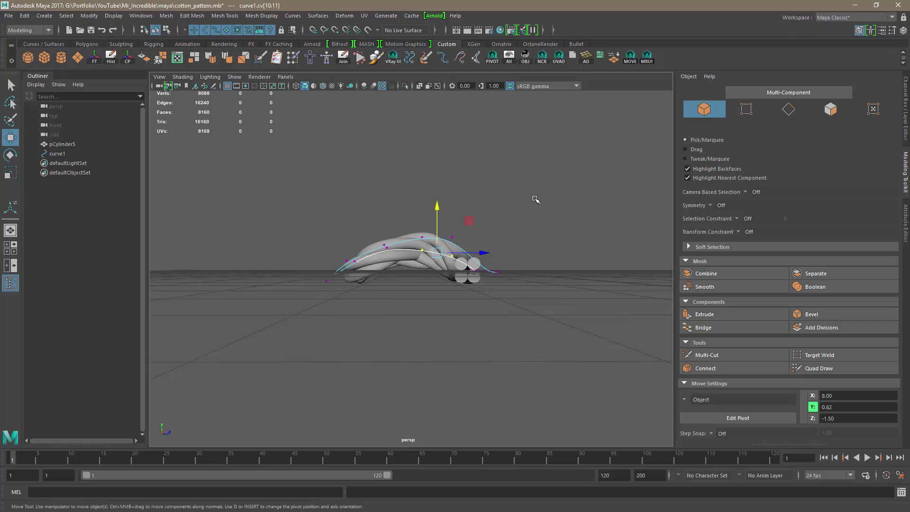
Step: Raise the control vertices at the upper neck and lower sides of the loop along Y to about 1.02 and deselect them
{"action": "left_click", "coordinate": [445, 190]}
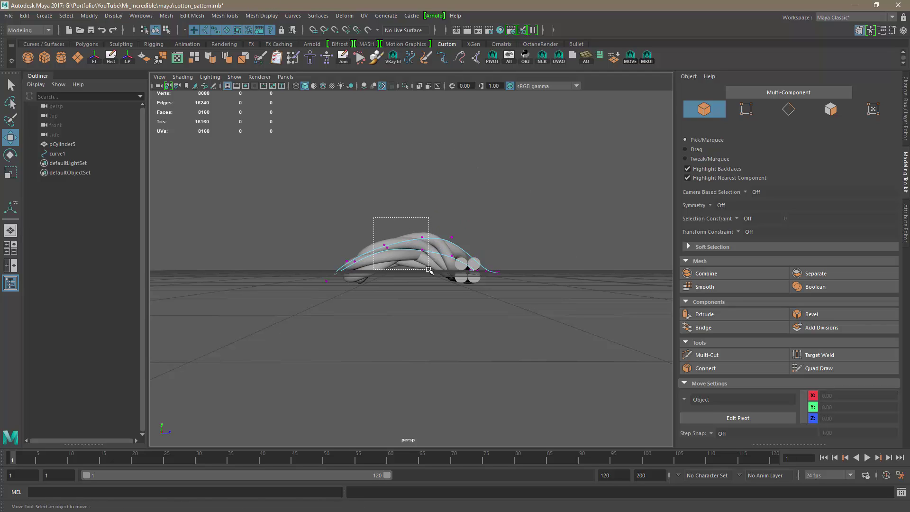
{"action": "left_click_drag", "start_coordinate": [429, 269], "coordinate": [428, 269]}
{"action": "left_click_drag", "start_coordinate": [400, 193], "coordinate": [429, 286]}
{"action": "left_click_drag", "start_coordinate": [316, 335], "coordinate": [327, 345], "text": "alt"}
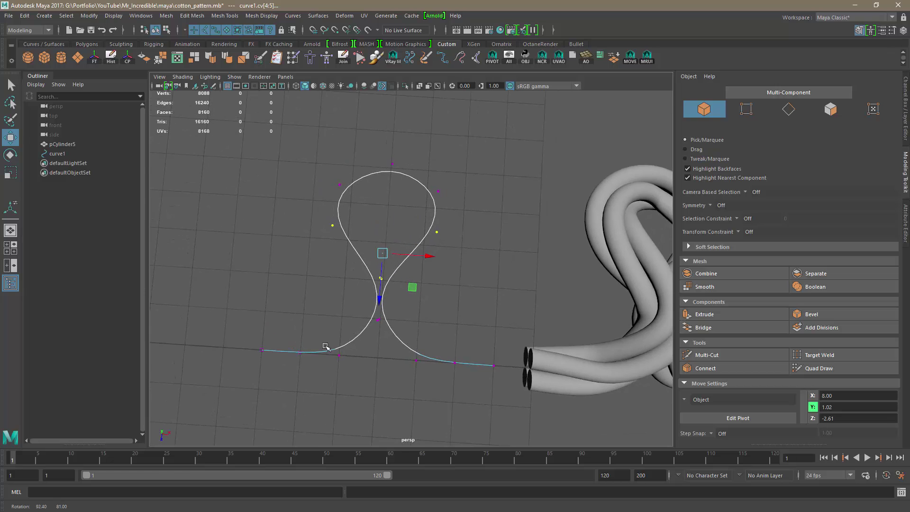
{"action": "left_click", "coordinate": [494, 301]}
Step: Move all control vertices of one half of the curve, excluding the loop's end vertex, outward along X to about 9.59
{"action": "scroll", "coordinate": [504, 320], "scroll_direction": "down", "scroll_amount": 2}
{"action": "scroll", "coordinate": [495, 308], "scroll_direction": "up", "scroll_amount": 1}
{"action": "middle_click_drag", "start_coordinate": [488, 301], "coordinate": [409, 263], "text": "alt"}
{"action": "scroll", "coordinate": [411, 263], "scroll_direction": "up", "scroll_amount": 1}
{"action": "left_click_drag", "start_coordinate": [437, 266], "coordinate": [405, 281], "text": "alt"}
{"action": "scroll", "coordinate": [380, 258], "scroll_direction": "down", "scroll_amount": 1}
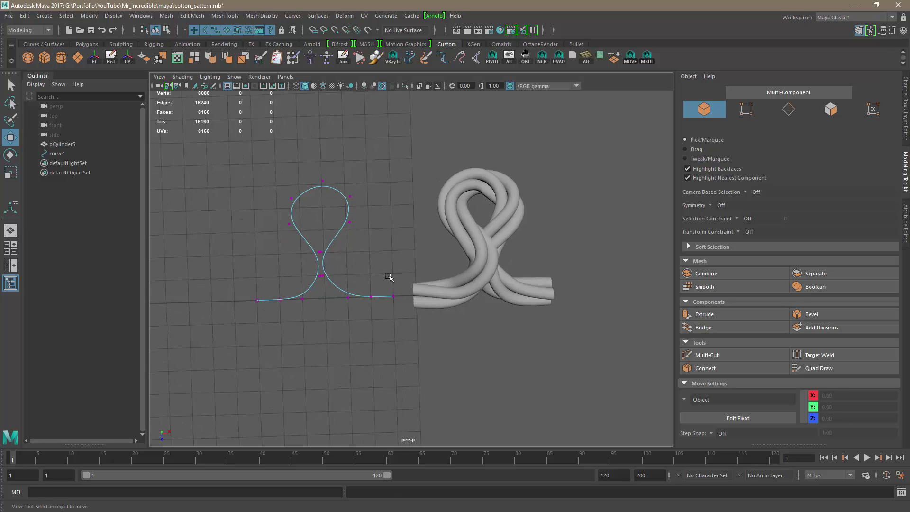
{"action": "scroll", "coordinate": [402, 277], "scroll_direction": "up", "scroll_amount": 1}
{"action": "middle_click_drag", "start_coordinate": [384, 262], "coordinate": [459, 284], "text": "alt"}
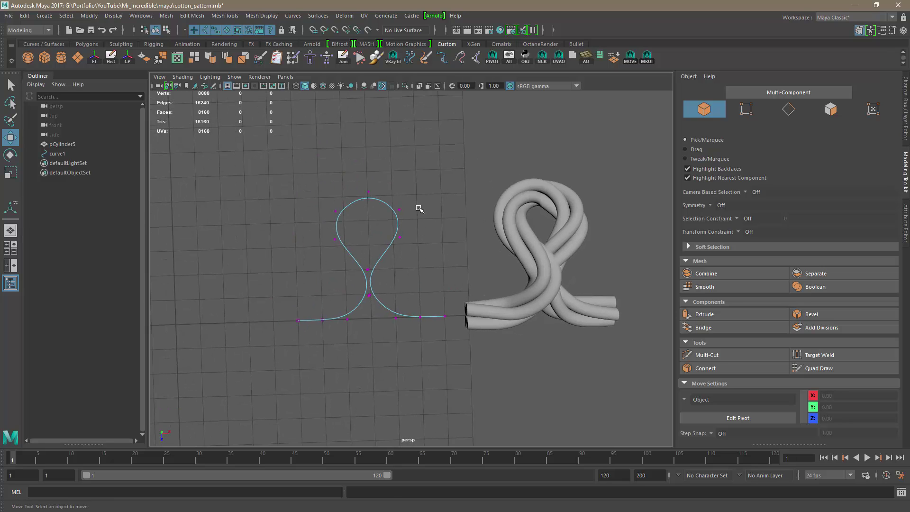
{"action": "left_click_drag", "start_coordinate": [387, 292], "coordinate": [358, 264], "text": "alt"}
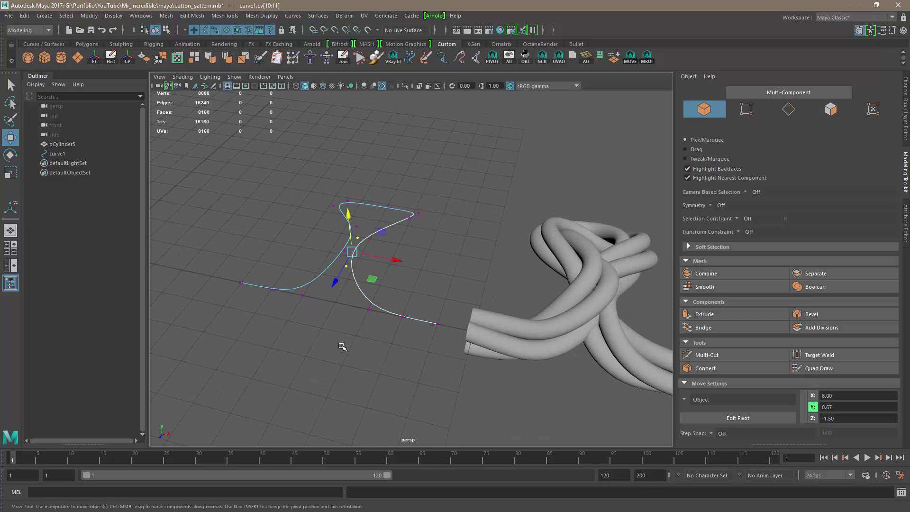
{"action": "left_click_drag", "start_coordinate": [432, 266], "coordinate": [477, 303], "text": "alt"}
{"action": "left_click_drag", "start_coordinate": [431, 180], "coordinate": [379, 237], "text": "shift"}
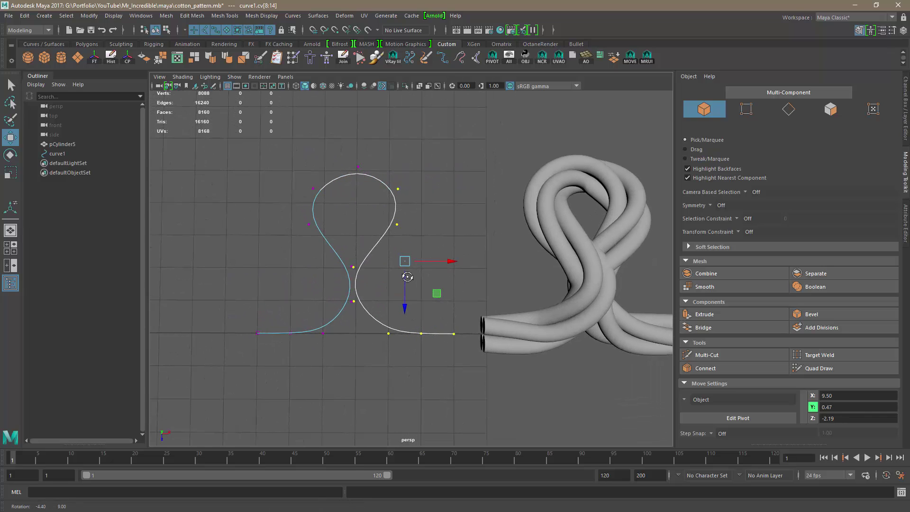
{"action": "left_click_drag", "start_coordinate": [403, 270], "coordinate": [455, 264], "text": "alt"}
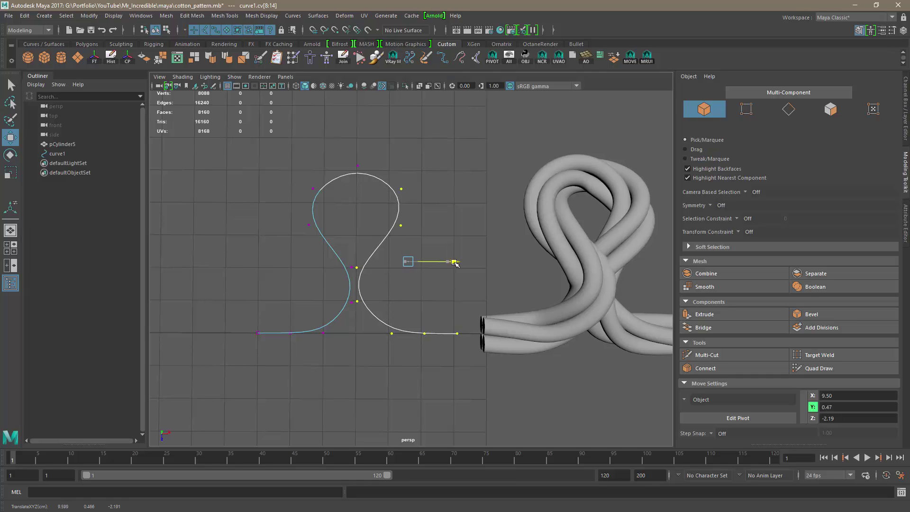
Step: Recentre the loop's end control vertex along X at about 7.99 and raise it along Y to about -0.06
{"action": "left_click_drag", "start_coordinate": [351, 137], "coordinate": [372, 195]}
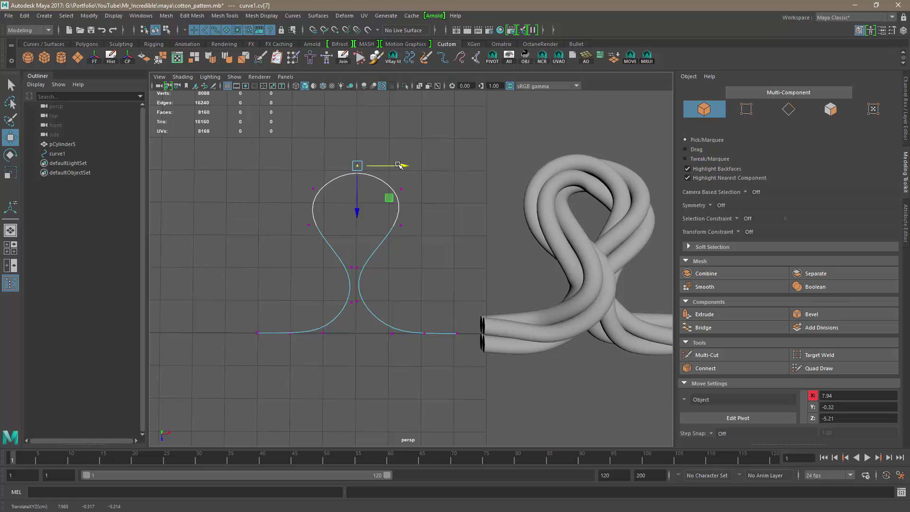
{"action": "left_click", "coordinate": [384, 239]}
{"action": "scroll", "coordinate": [384, 239], "scroll_direction": "down", "scroll_amount": 3}
{"action": "left_click_drag", "start_coordinate": [384, 239], "coordinate": [414, 265], "text": "alt"}
{"action": "left_click_drag", "start_coordinate": [463, 285], "coordinate": [311, 249], "text": "alt"}
{"action": "middle_click_drag", "start_coordinate": [311, 250], "coordinate": [388, 250], "text": "alt"}
{"action": "right_click_drag", "start_coordinate": [388, 250], "coordinate": [434, 249], "text": "alt"}
{"action": "left_click_drag", "start_coordinate": [244, 202], "coordinate": [265, 222]}
{"action": "left_click_drag", "start_coordinate": [245, 175], "coordinate": [244, 165]}
{"action": "scroll", "coordinate": [338, 254], "scroll_direction": "down", "scroll_amount": 2}
{"action": "left_click_drag", "start_coordinate": [338, 254], "coordinate": [331, 286], "text": "alt"}
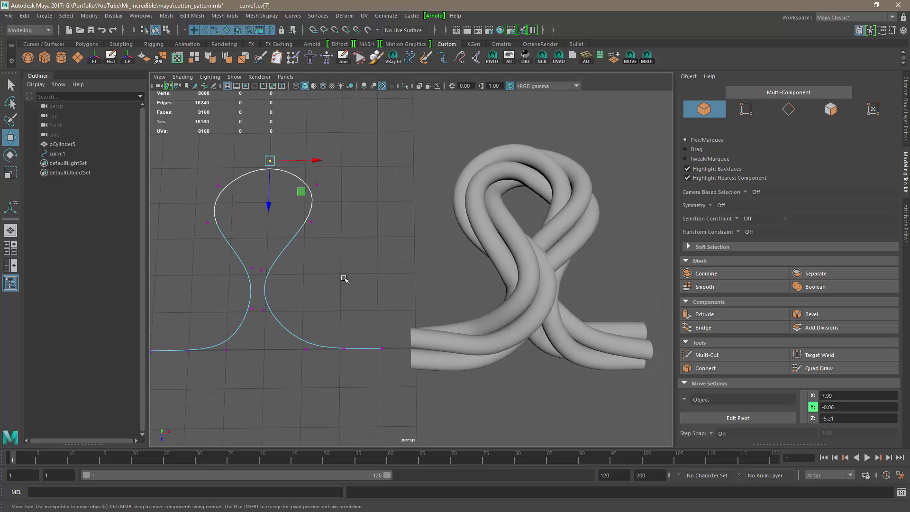
Step: Try scaling the control vertices of the neck and lower loop sides to about 0.91 along X
{"action": "middle_click_drag", "start_coordinate": [357, 282], "coordinate": [420, 280], "text": "alt"}
{"action": "left_click_drag", "start_coordinate": [420, 280], "coordinate": [414, 311], "text": "alt"}
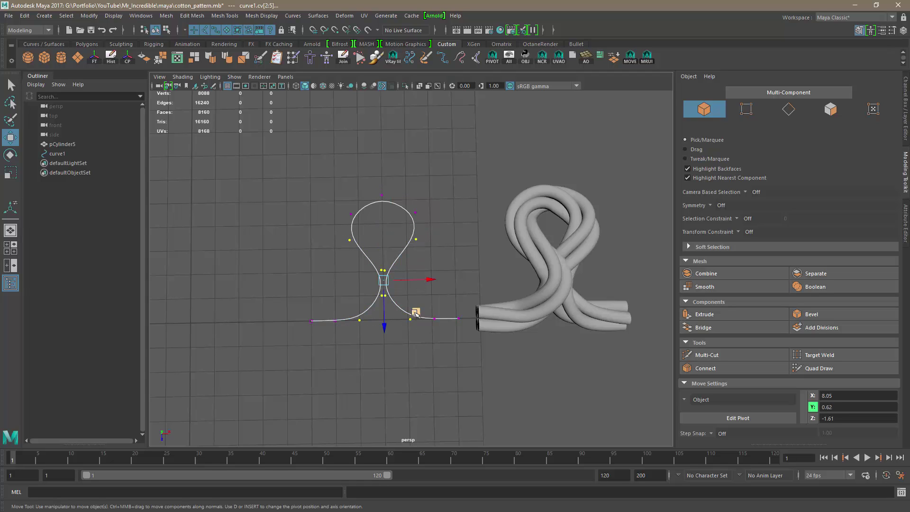
{"action": "key", "text": "r"}
{"action": "left_click_drag", "start_coordinate": [430, 279], "coordinate": [432, 281]}
{"action": "key", "text": "ctrl+z"}
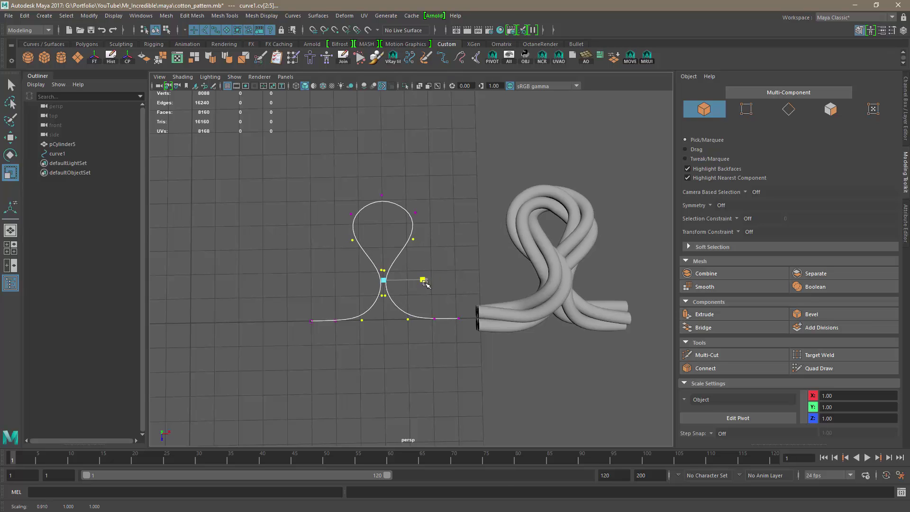
Step: Widen the loop by scaling its four side control vertices outward along X
{"action": "right_click_drag", "start_coordinate": [395, 361], "coordinate": [433, 370], "text": "alt"}
{"action": "left_click", "coordinate": [398, 362]}
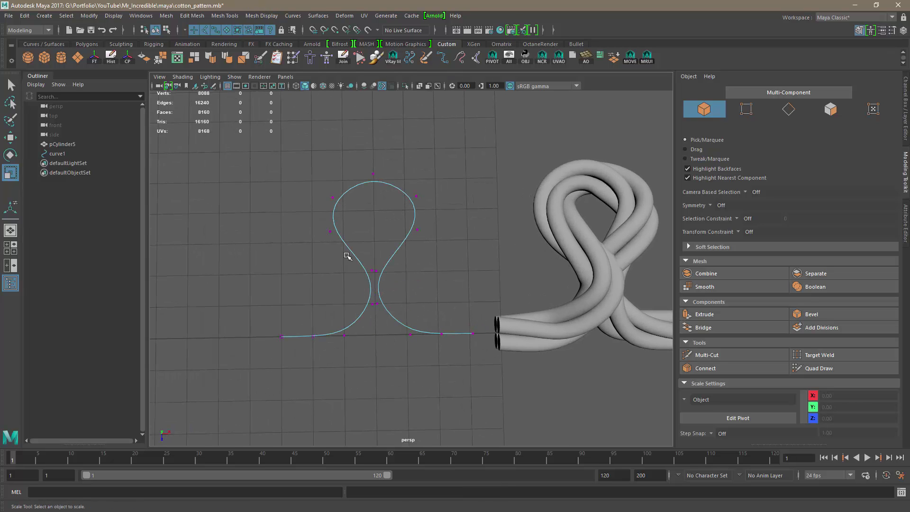
{"action": "left_click_drag", "start_coordinate": [315, 185], "coordinate": [441, 248]}
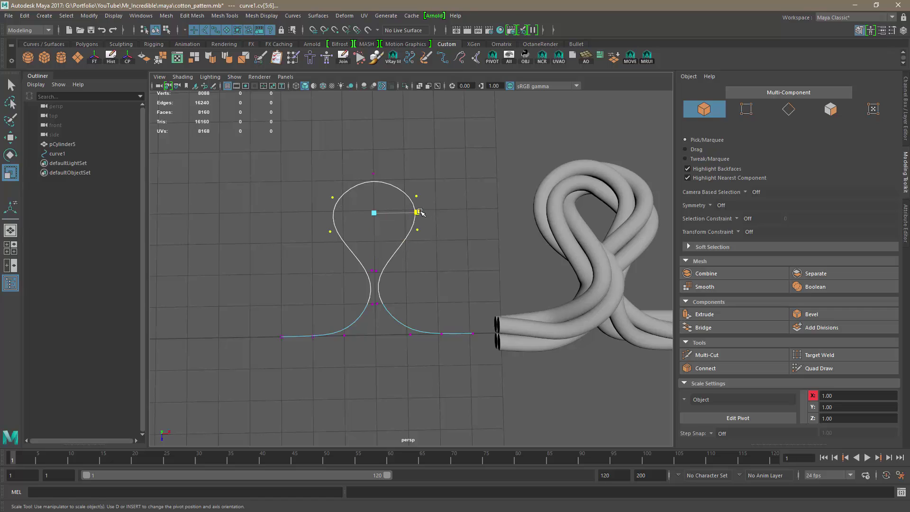
{"action": "left_click_drag", "start_coordinate": [420, 213], "coordinate": [427, 211]}
Step: Move the loop's two upper side control vertices along Z to about -4.63, then clear the selection
{"action": "left_click_drag", "start_coordinate": [356, 163], "coordinate": [379, 207]}
{"action": "key", "text": "w"}
{"action": "left_click_drag", "start_coordinate": [309, 190], "coordinate": [429, 206]}
{"action": "right_click_drag", "start_coordinate": [429, 272], "coordinate": [412, 277], "text": "alt"}
{"action": "left_click_drag", "start_coordinate": [411, 277], "coordinate": [412, 282], "text": "alt"}
{"action": "left_click_drag", "start_coordinate": [385, 258], "coordinate": [391, 250]}
{"action": "right_click_drag", "start_coordinate": [485, 307], "coordinate": [447, 275], "text": "alt"}
{"action": "left_click_drag", "start_coordinate": [387, 255], "coordinate": [387, 258]}
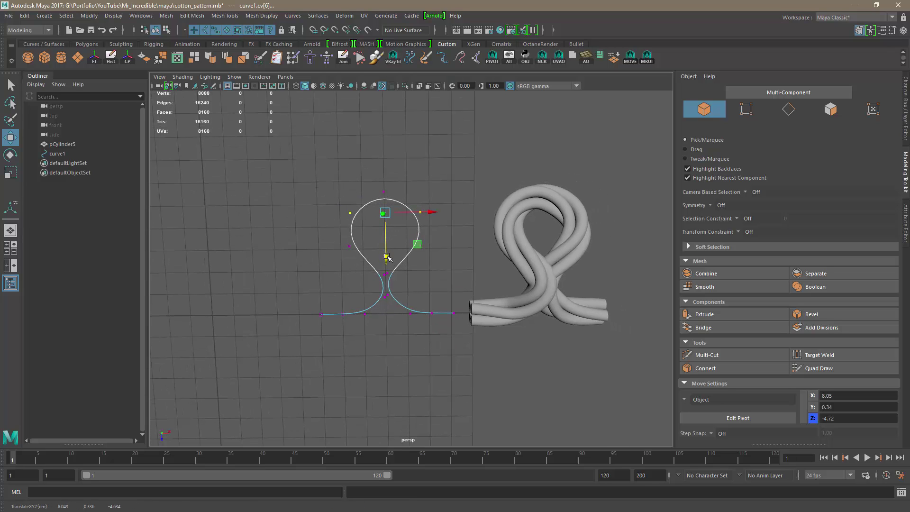
{"action": "key", "text": "Left"}
{"action": "left_click_drag", "start_coordinate": [389, 292], "coordinate": [420, 281]}
{"action": "left_click", "coordinate": [429, 282]}
Step: Duplicate the twisted yarn mesh, move the copy along Z to about 2.93 so the loops overlap, and deselect it
{"action": "left_click_drag", "start_coordinate": [470, 337], "coordinate": [451, 311], "text": "alt"}
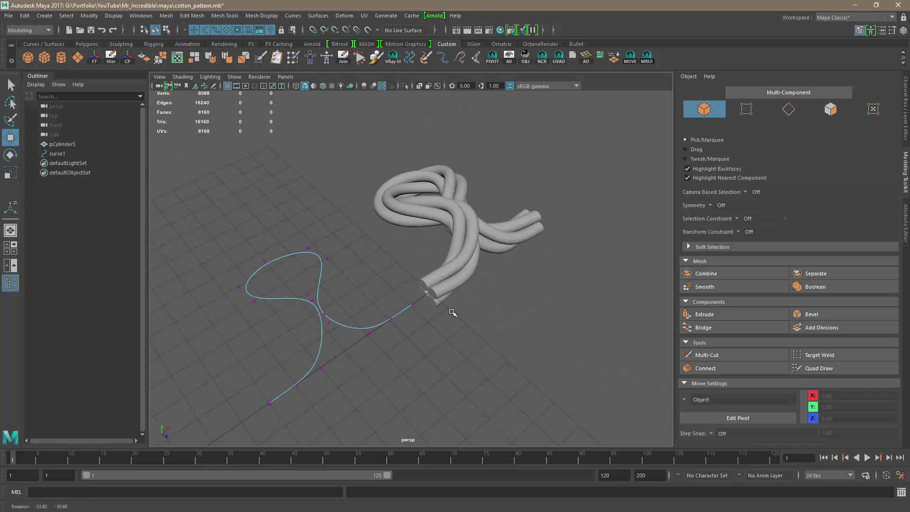
{"action": "left_click", "coordinate": [455, 312]}
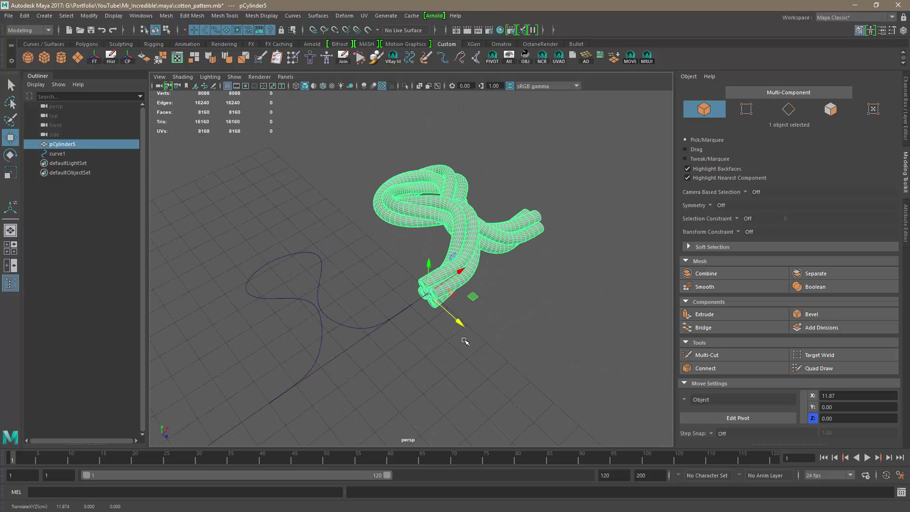
{"action": "key", "text": "ctrl+d"}
{"action": "left_click_drag", "start_coordinate": [458, 322], "coordinate": [519, 374]}
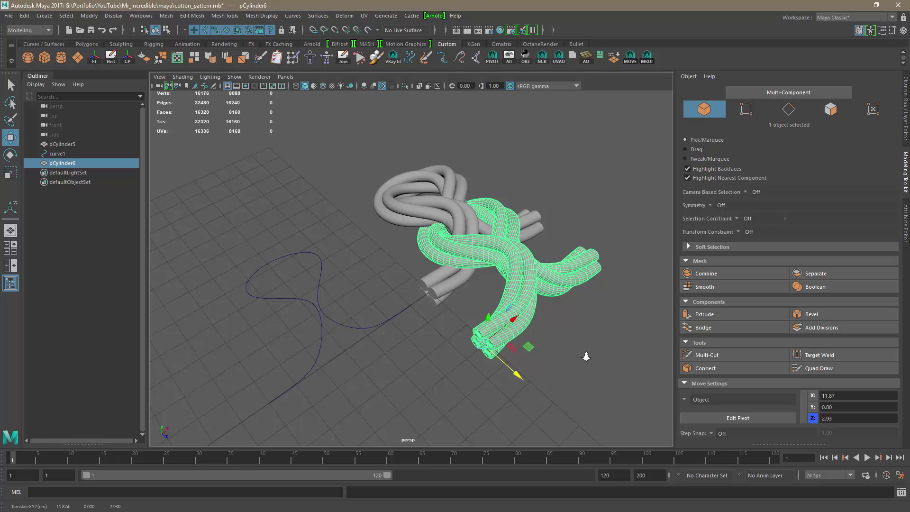
{"action": "right_click_drag", "start_coordinate": [586, 356], "coordinate": [557, 337], "text": "alt"}
{"action": "left_click_drag", "start_coordinate": [557, 337], "coordinate": [494, 357], "text": "alt"}
{"action": "left_click", "coordinate": [540, 272]}
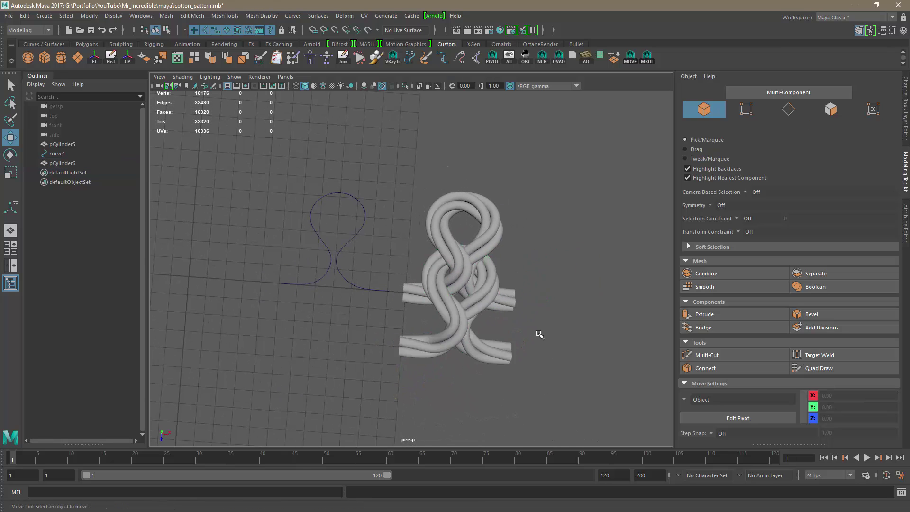
Step: Delete the lower overlapping duplicate of the twisted yarn mesh
{"action": "mouse_move", "coordinate": [539, 334]}
{"action": "left_mouse_down", "text": "alt"}
{"action": "mouse_move", "coordinate": [535, 261]}
{"action": "mouse_move", "coordinate": [544, 332]}
{"action": "left_mouse_up", "text": "alt"}
{"action": "middle_click_drag", "start_coordinate": [504, 334], "coordinate": [433, 342], "text": "alt"}
{"action": "right_click_drag", "start_coordinate": [433, 342], "coordinate": [465, 348], "text": "alt"}
{"action": "left_click_drag", "start_coordinate": [465, 348], "coordinate": [468, 349], "text": "alt"}
{"action": "right_click_drag", "start_coordinate": [467, 349], "coordinate": [473, 319], "text": "alt"}
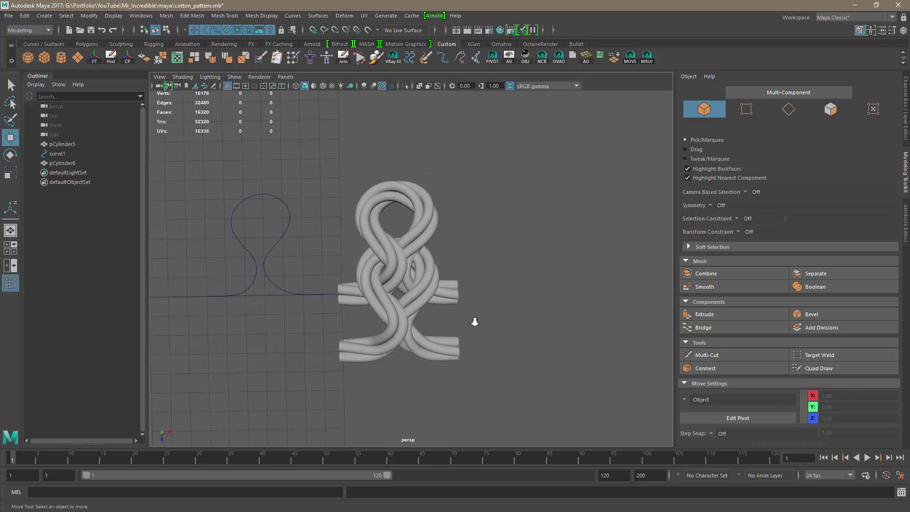
{"action": "left_click_drag", "start_coordinate": [461, 337], "coordinate": [436, 298], "text": "alt"}
{"action": "left_click", "coordinate": [428, 278]}
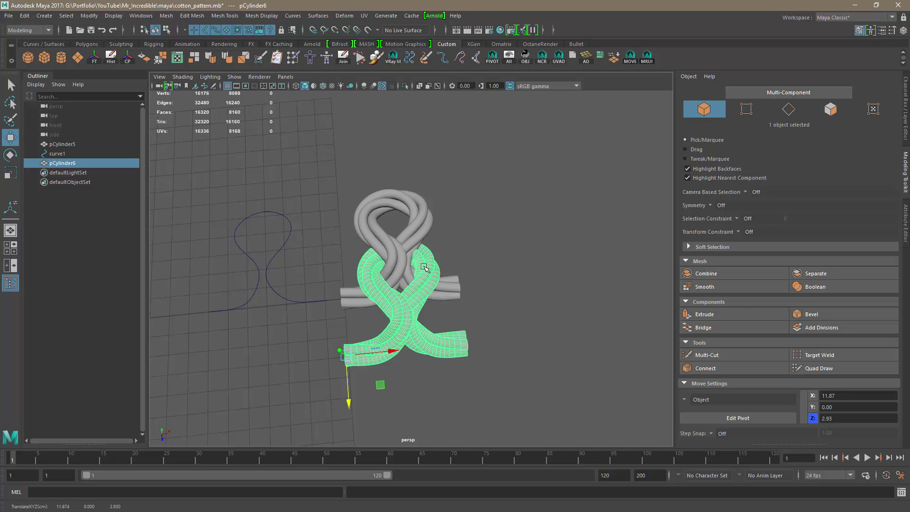
{"action": "key", "text": "Delete"}
Step: Lower one control vertex on the right side of the yarn curve's loop slightly along Y
{"action": "left_click", "coordinate": [287, 246]}
{"action": "middle_click_drag", "start_coordinate": [322, 270], "coordinate": [359, 267], "text": "alt"}
{"action": "right_click_drag", "start_coordinate": [343, 256], "coordinate": [289, 255]}
{"action": "left_click_drag", "start_coordinate": [363, 272], "coordinate": [355, 240], "text": "alt"}
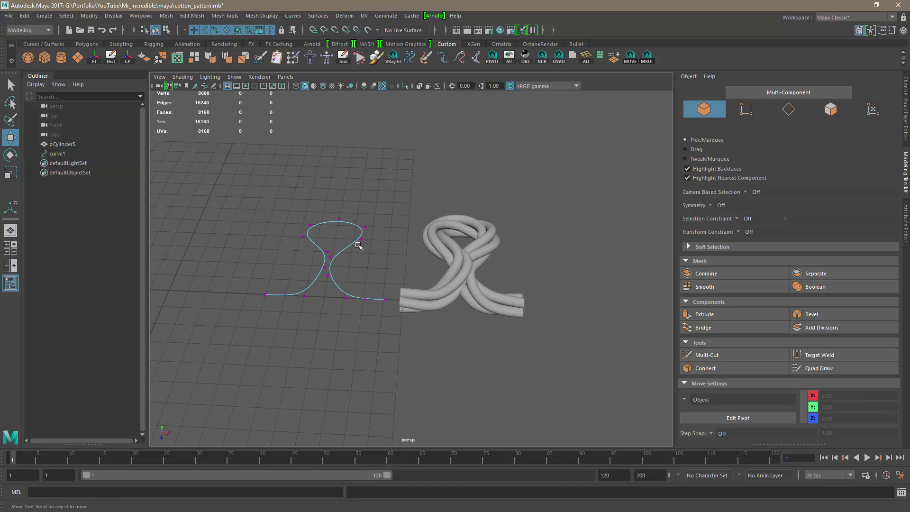
{"action": "left_click", "coordinate": [360, 238]}
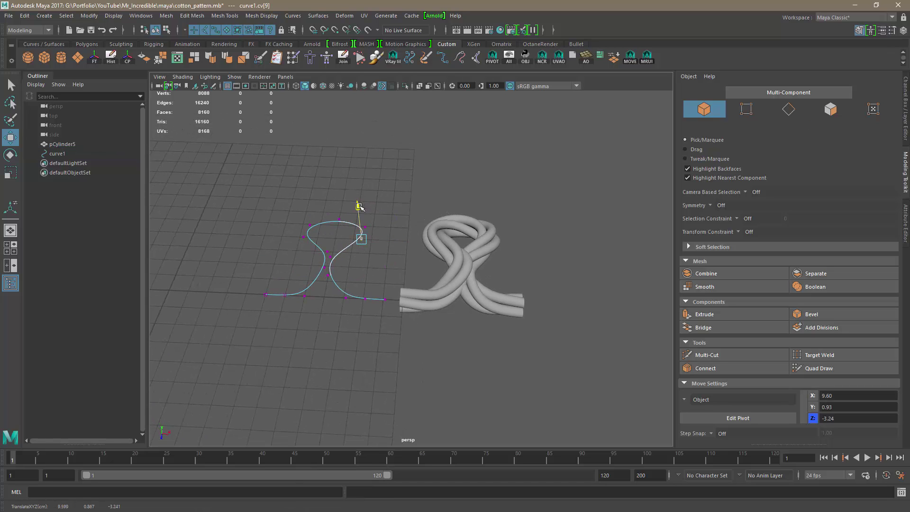
{"action": "left_click_drag", "start_coordinate": [359, 207], "coordinate": [361, 210]}
Step: Test the interlock with a duplicate of the yarn mesh moved along Z to about 2.76, and delete that copy
{"action": "left_click", "coordinate": [440, 301]}
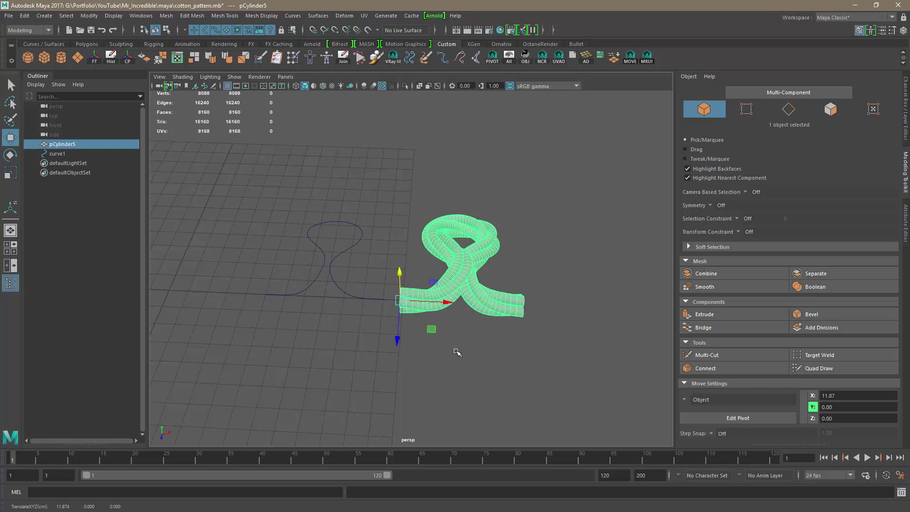
{"action": "left_click_drag", "start_coordinate": [457, 351], "coordinate": [484, 390], "text": "alt"}
{"action": "key", "text": "ctrl+d"}
{"action": "left_click_drag", "start_coordinate": [417, 358], "coordinate": [426, 420]}
{"action": "left_click", "coordinate": [558, 286]}
{"action": "scroll", "coordinate": [538, 317], "scroll_direction": "down", "scroll_amount": 3}
{"action": "left_click_drag", "start_coordinate": [534, 321], "coordinate": [504, 324], "text": "alt"}
{"action": "left_click", "coordinate": [429, 314]}
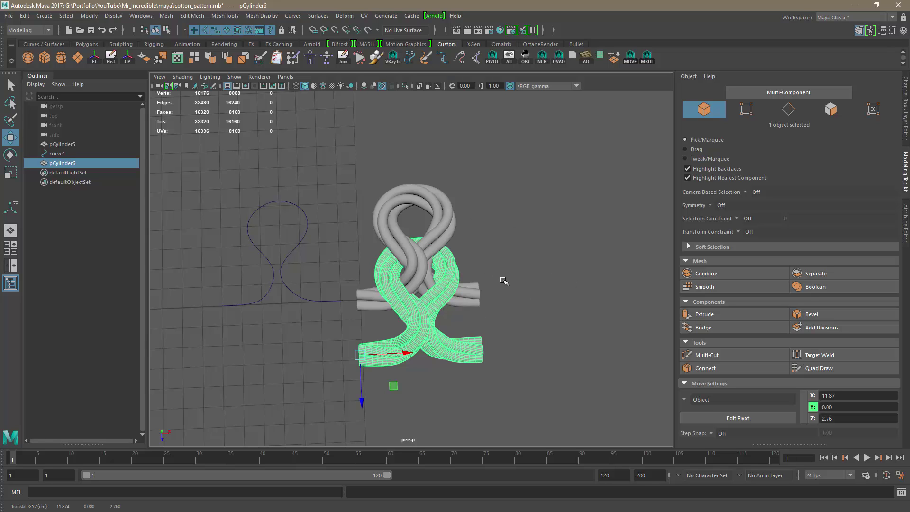
{"action": "key", "text": "Delete"}
Step: Duplicate the twisted yarn mesh and move the copy across the grid to about X -3.17, Z 7.82
{"action": "left_click", "coordinate": [440, 291]}
{"action": "scroll", "coordinate": [415, 339], "scroll_direction": "down", "scroll_amount": 3}
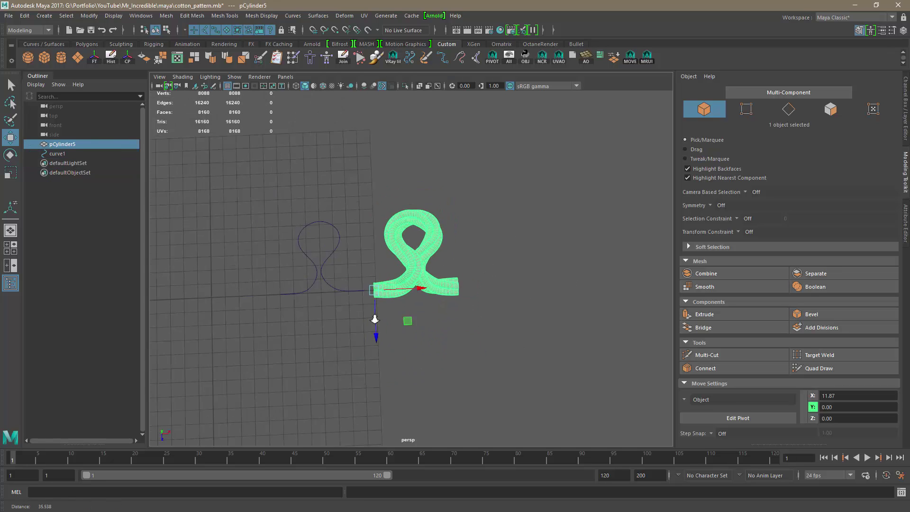
{"action": "middle_click_drag", "start_coordinate": [415, 339], "coordinate": [364, 340], "text": "alt"}
{"action": "mouse_move", "coordinate": [386, 343]}
{"action": "left_mouse_down", "text": "alt"}
{"action": "mouse_move", "coordinate": [375, 342]}
{"action": "mouse_move", "coordinate": [399, 337]}
{"action": "left_mouse_up", "text": "alt"}
{"action": "left_click", "coordinate": [400, 337]}
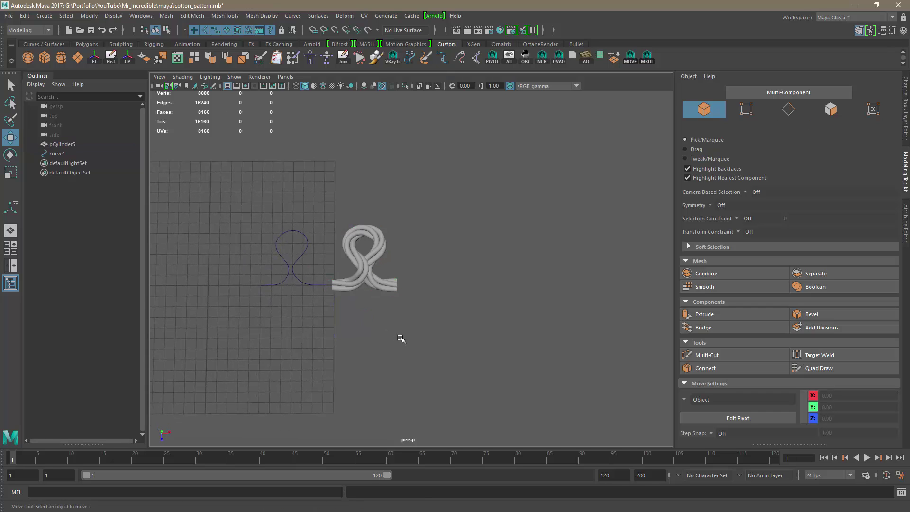
{"action": "left_click", "coordinate": [374, 276]}
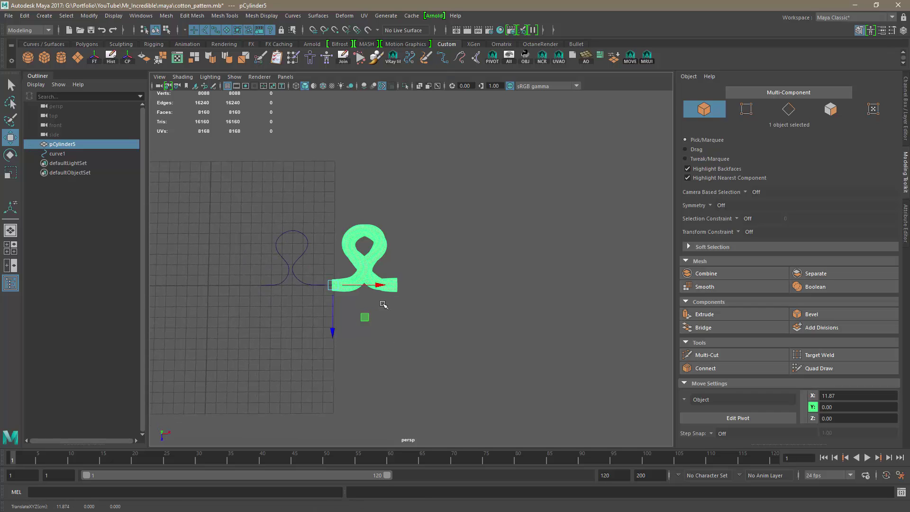
{"action": "key", "text": "ctrl+d"}
{"action": "left_click_drag", "start_coordinate": [365, 319], "coordinate": [203, 401]}
Step: Freeze the transformations of the moved yarn copy and center its pivot
{"action": "scroll", "coordinate": [369, 379], "scroll_direction": "up", "scroll_amount": 4}
{"action": "middle_click_drag", "start_coordinate": [258, 405], "coordinate": [455, 339], "text": "alt"}
{"action": "right_click_drag", "start_coordinate": [455, 339], "coordinate": [423, 355], "text": "alt"}
{"action": "left_click_drag", "start_coordinate": [423, 355], "coordinate": [420, 349], "text": "alt"}
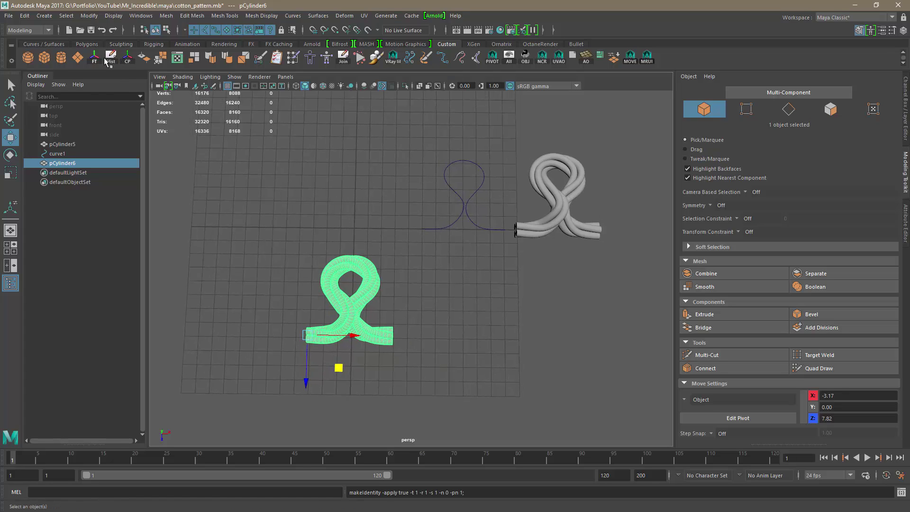
{"action": "left_click", "coordinate": [128, 59]}
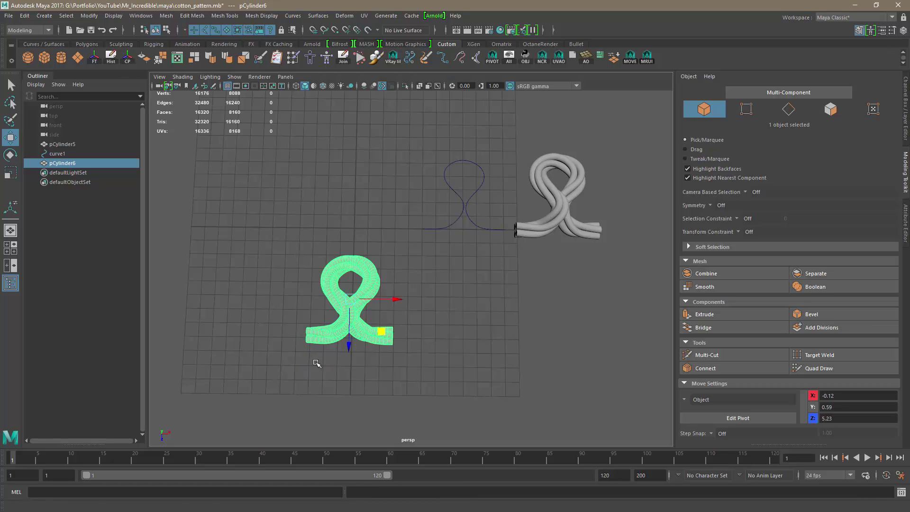
{"action": "left_click_drag", "start_coordinate": [361, 380], "coordinate": [405, 340], "text": "alt"}
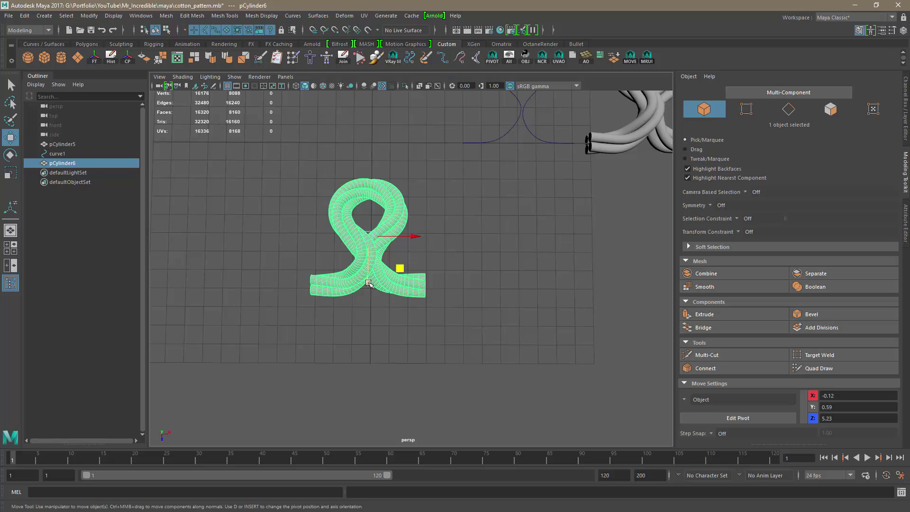
Step: Duplicate the frozen yarn copy along Z and set the duplicate's Translate Z to 3 to test the row spacing
{"action": "key", "text": "ctrl+d"}
{"action": "left_click_drag", "start_coordinate": [369, 283], "coordinate": [389, 337]}
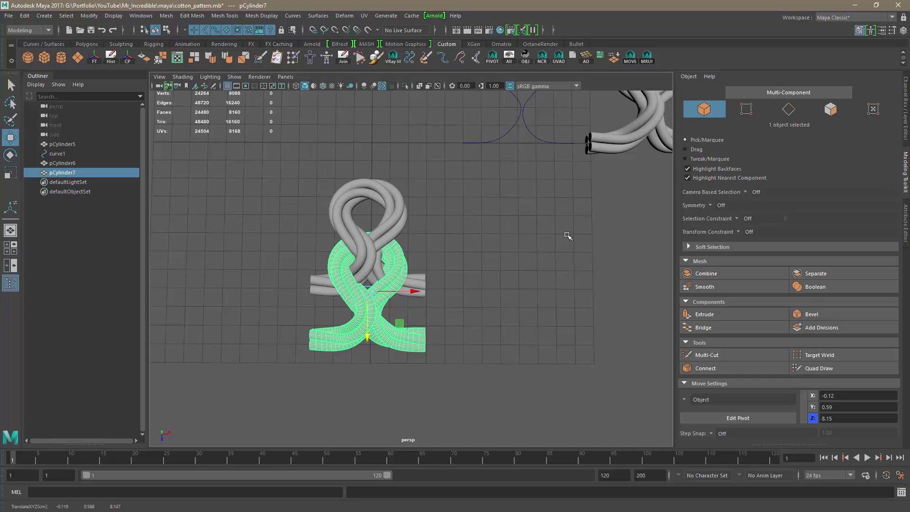
{"action": "left_click", "coordinate": [905, 122]}
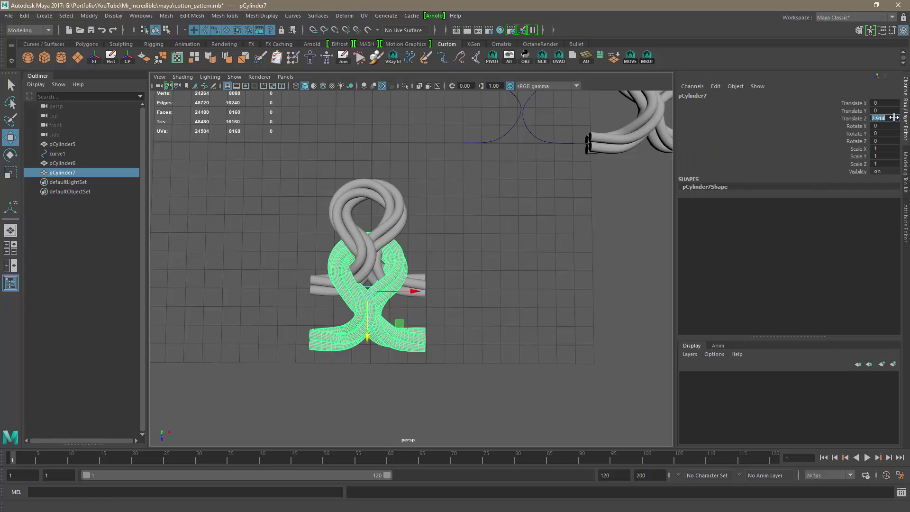
{"action": "left_click", "coordinate": [893, 117]}
{"action": "type", "text": "3"}
{"action": "key", "text": "Return"}
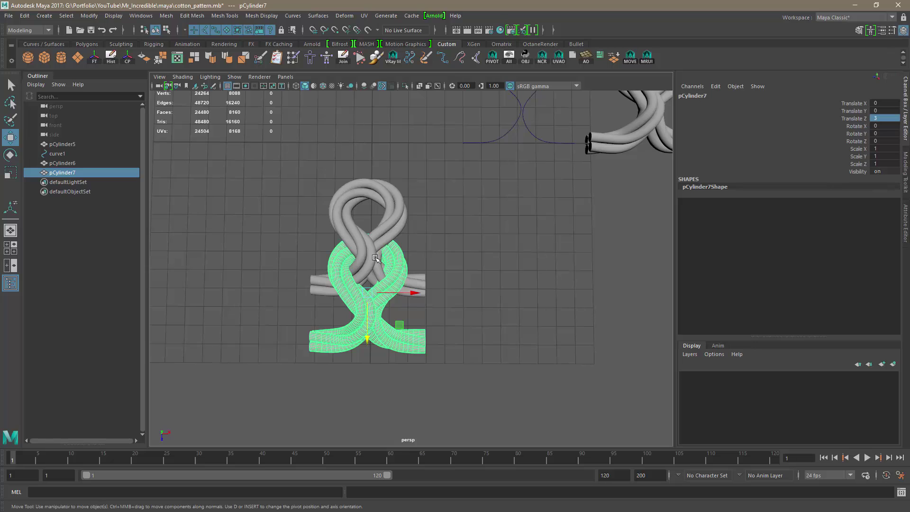
Step: Duplicate the upper yarn loop and offset the copy along X to 4.25 to test the column spacing
{"action": "left_click", "coordinate": [382, 217]}
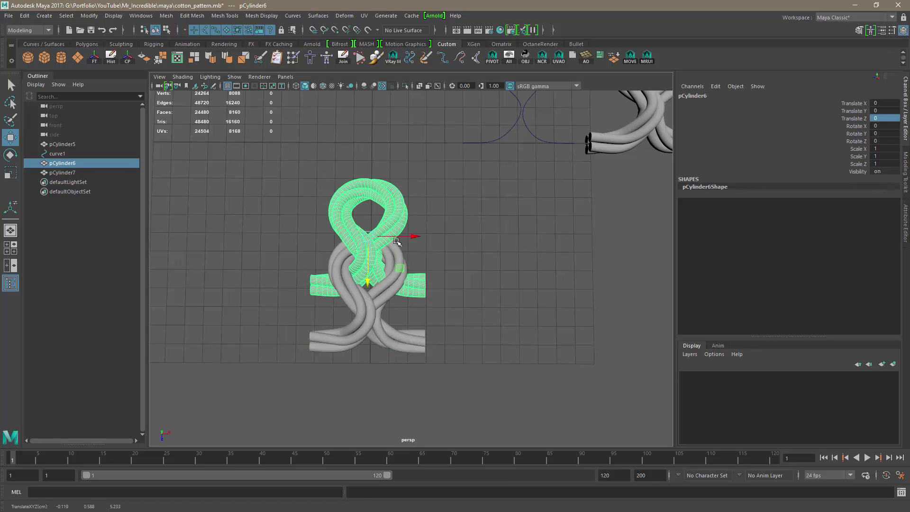
{"action": "key", "text": "ctrl+d"}
{"action": "left_click_drag", "start_coordinate": [413, 238], "coordinate": [498, 249]}
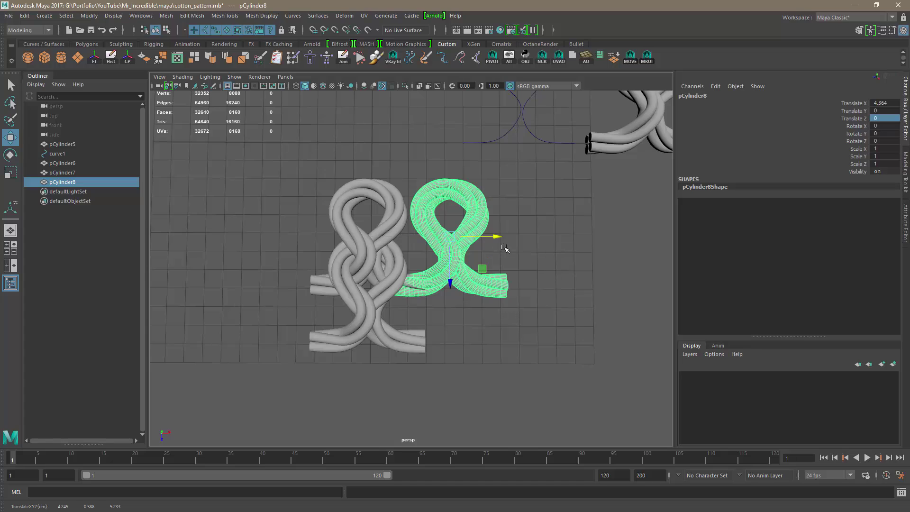
{"action": "double_click", "coordinate": [884, 103]}
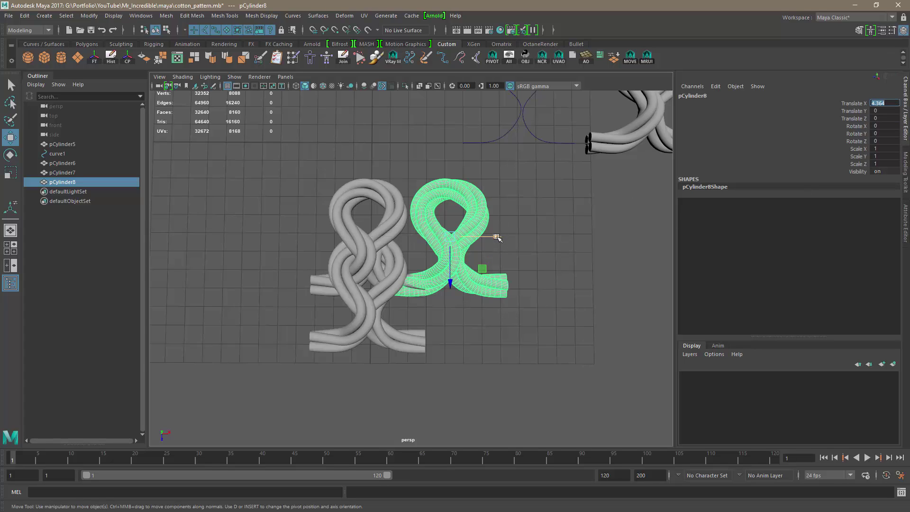
{"action": "left_click_drag", "start_coordinate": [497, 238], "coordinate": [494, 238]}
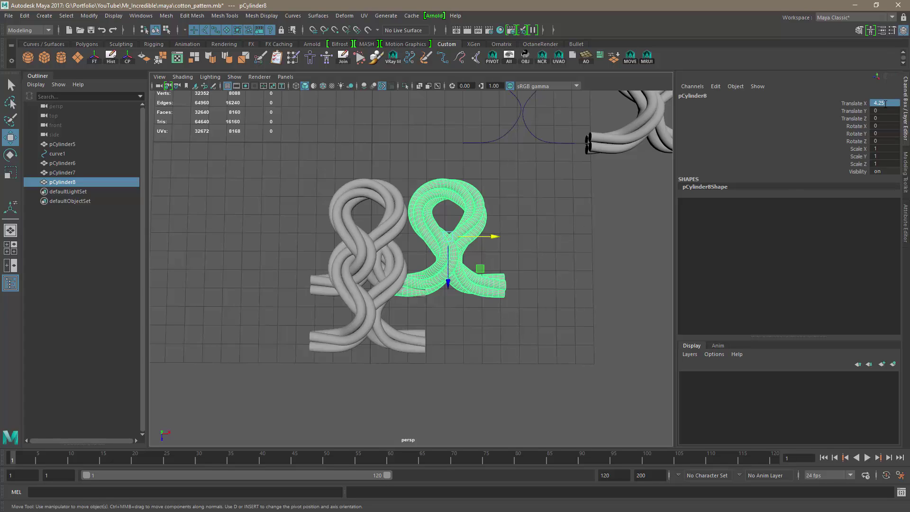
Step: Delete the two spacing-test copies, leaving only the frozen yarn loop beside the original
{"action": "key", "text": "Delete"}
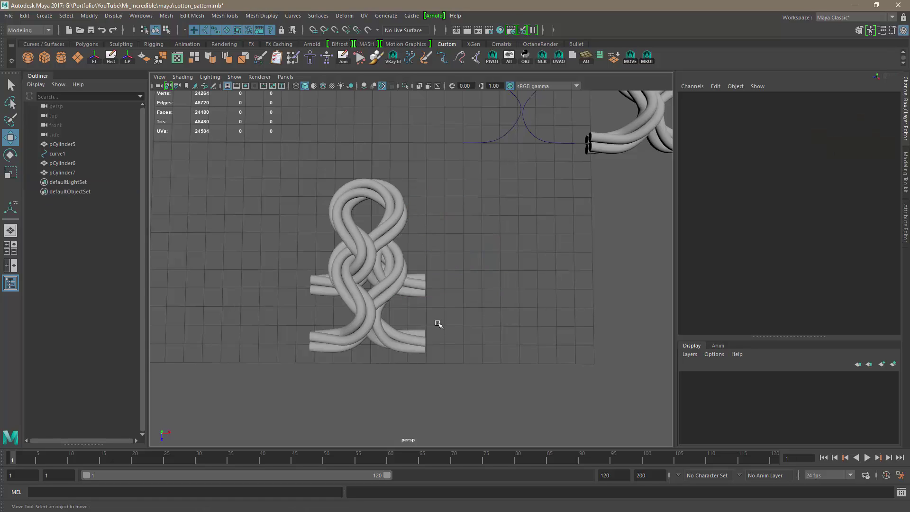
{"action": "left_click", "coordinate": [377, 311]}
{"action": "key", "text": "Delete"}
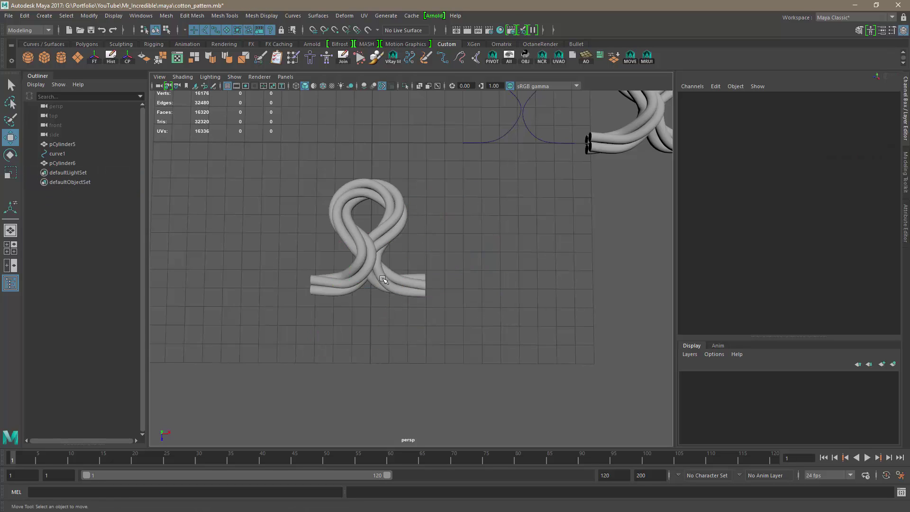
Step: Open the Duplicate Special options for the frozen yarn loop and set the Z translate to 0
{"action": "left_click", "coordinate": [372, 256]}
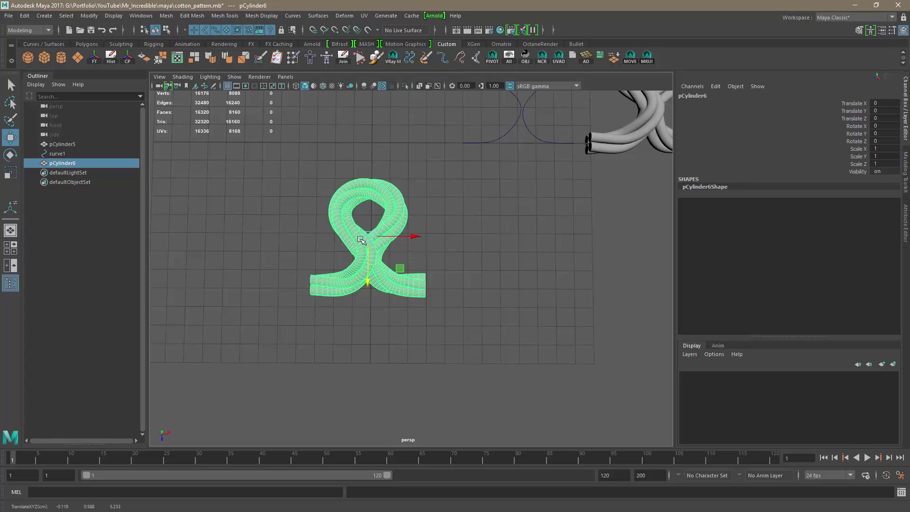
{"action": "left_click", "coordinate": [25, 16]}
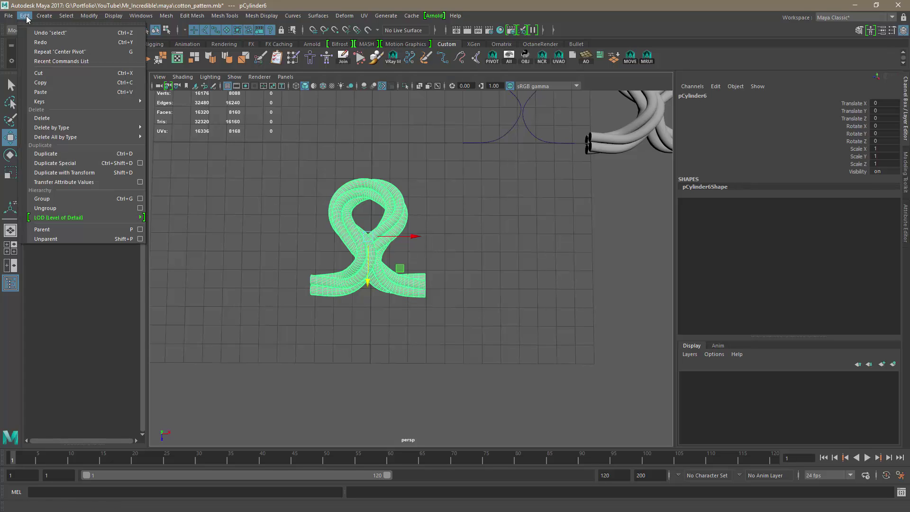
{"action": "left_click", "coordinate": [140, 163]}
{"action": "left_click_drag", "start_coordinate": [292, 116], "coordinate": [155, 90]}
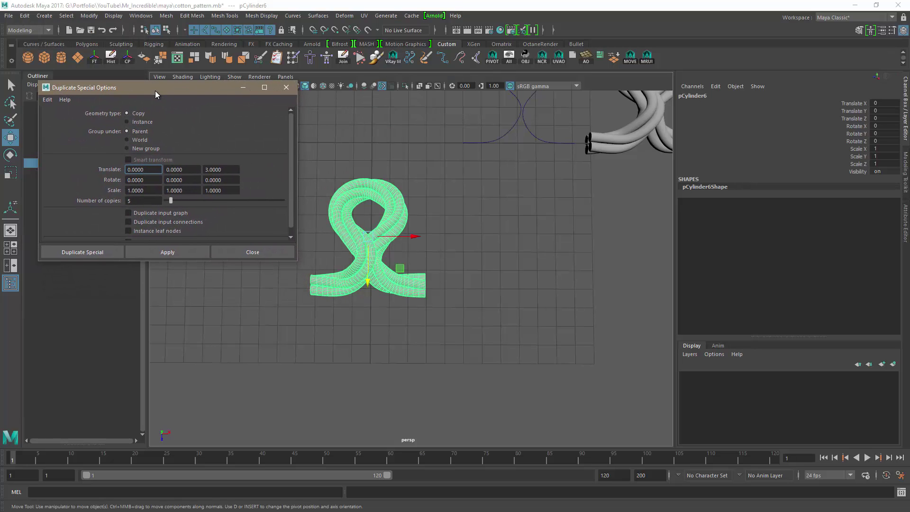
{"action": "left_click", "coordinate": [225, 170]}
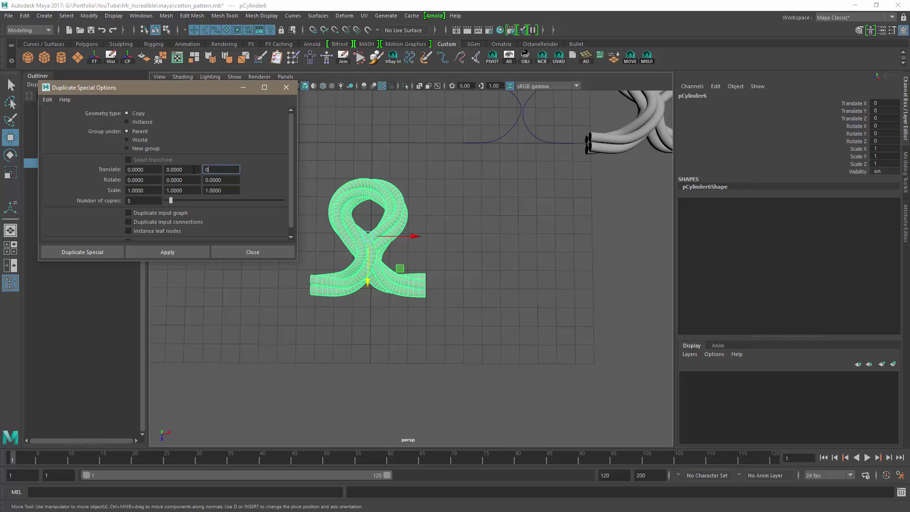
{"action": "type", "text": "0"}
{"action": "key", "text": "Return"}
Step: Create five copies of the yarn loop spaced 4.25 apart along X with Duplicate Special, and clear the selection
{"action": "left_click_drag", "start_coordinate": [151, 170], "coordinate": [122, 171]}
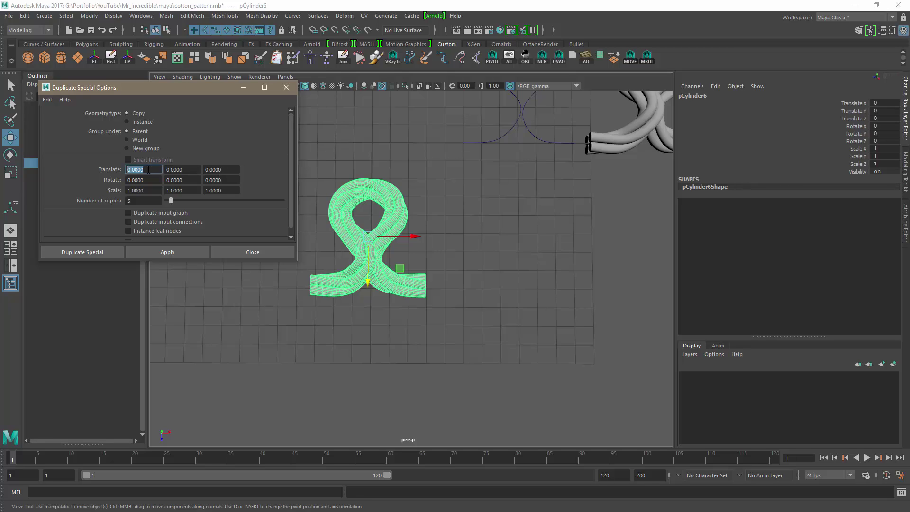
{"action": "type", "text": "4.25"}
{"action": "left_click", "coordinate": [131, 201]}
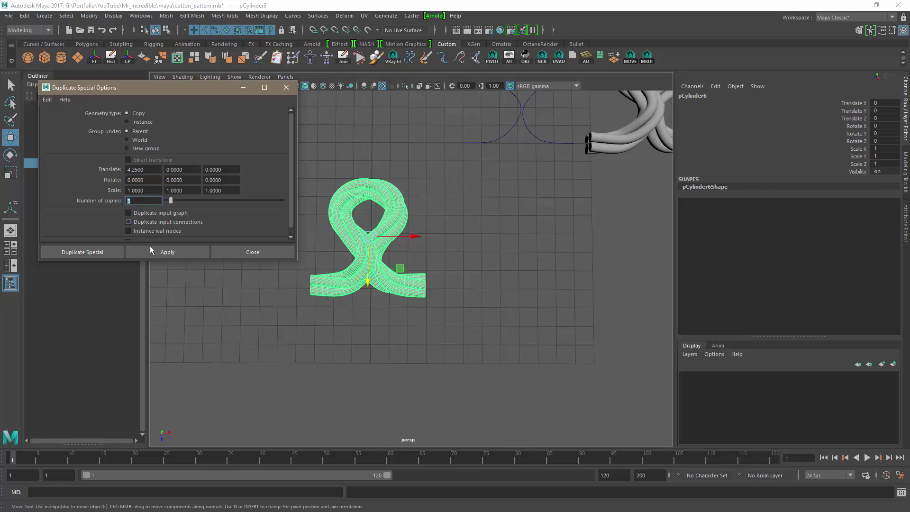
{"action": "left_click", "coordinate": [164, 252]}
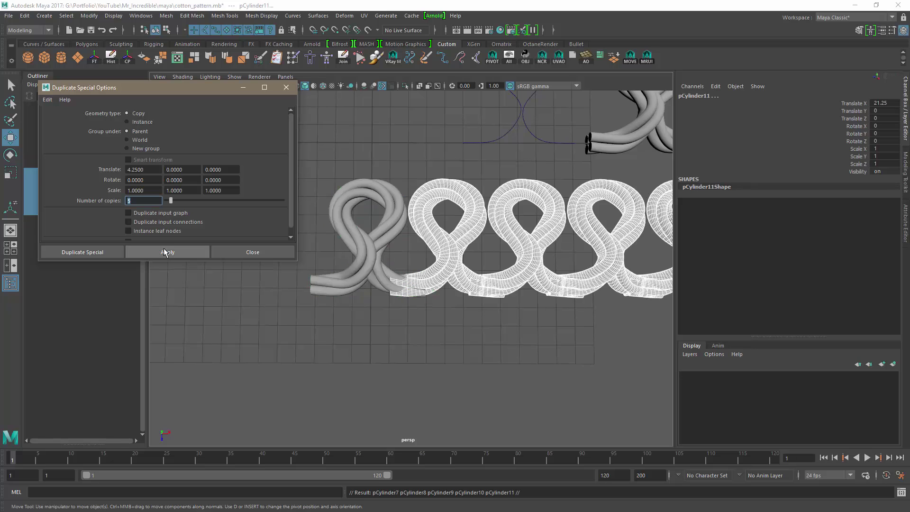
{"action": "left_click", "coordinate": [401, 354]}
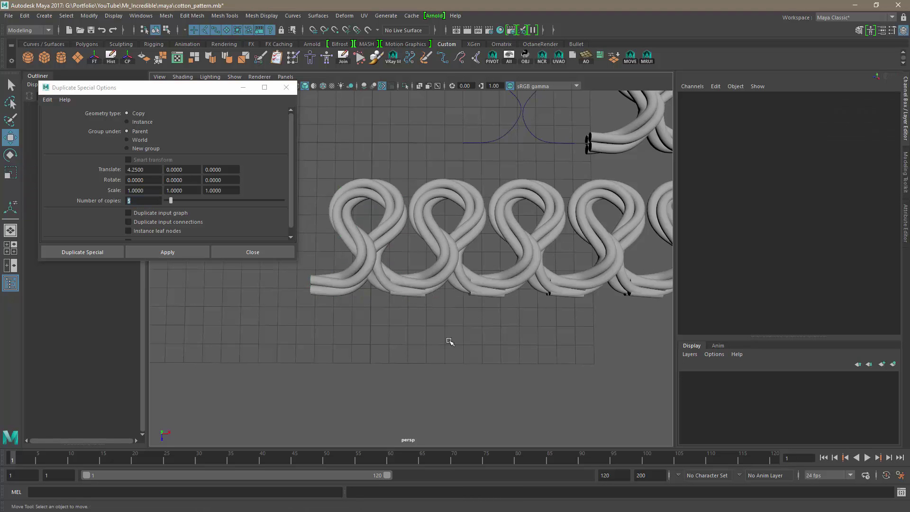
Step: Select the whole row of yarn loops and reset the Duplicate Special X translate to 0
{"action": "right_click_drag", "start_coordinate": [572, 347], "coordinate": [498, 339], "text": "alt"}
{"action": "middle_click_drag", "start_coordinate": [497, 340], "coordinate": [412, 349], "text": "alt"}
{"action": "left_click_drag", "start_coordinate": [412, 349], "coordinate": [417, 348], "text": "alt"}
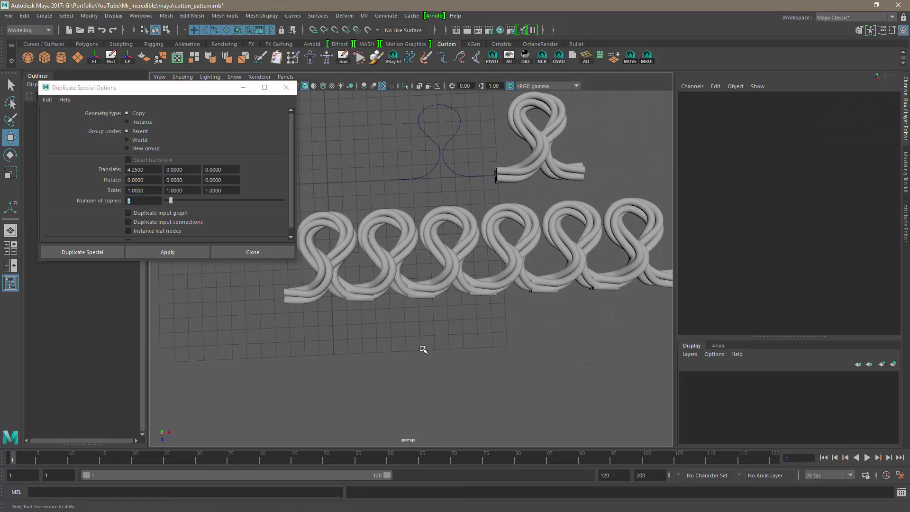
{"action": "left_click_drag", "start_coordinate": [255, 269], "coordinate": [641, 313]}
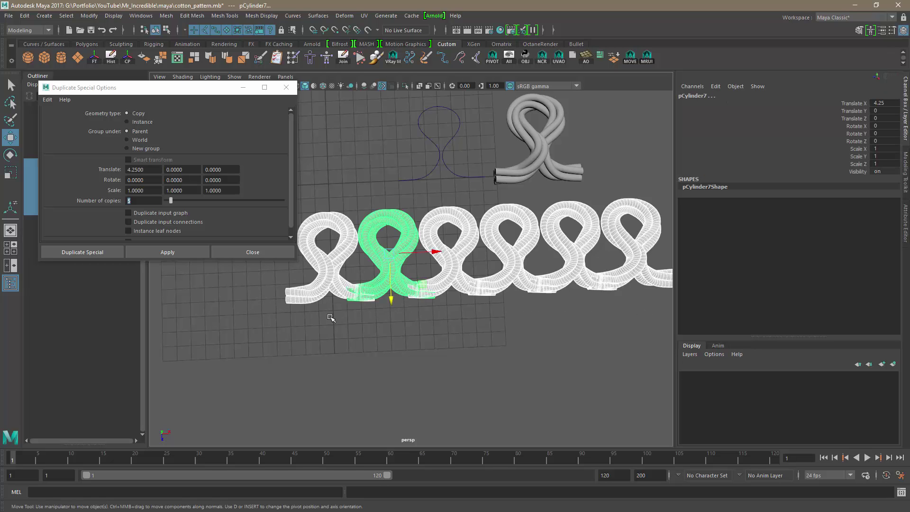
{"action": "left_click_drag", "start_coordinate": [147, 170], "coordinate": [117, 171]}
{"action": "type", "text": "0"}
{"action": "key", "text": "Return"}
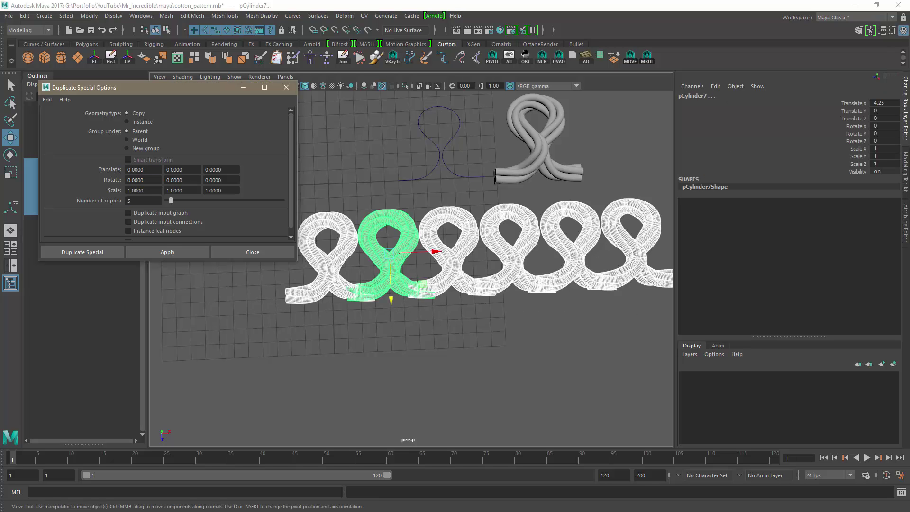
Step: Duplicate the row of loops five times at a Z translate of 3, deselect the copies and close the options
{"action": "left_click_drag", "start_coordinate": [224, 169], "coordinate": [201, 169]}
{"action": "left_click", "coordinate": [184, 252]}
{"action": "left_click", "coordinate": [261, 318]}
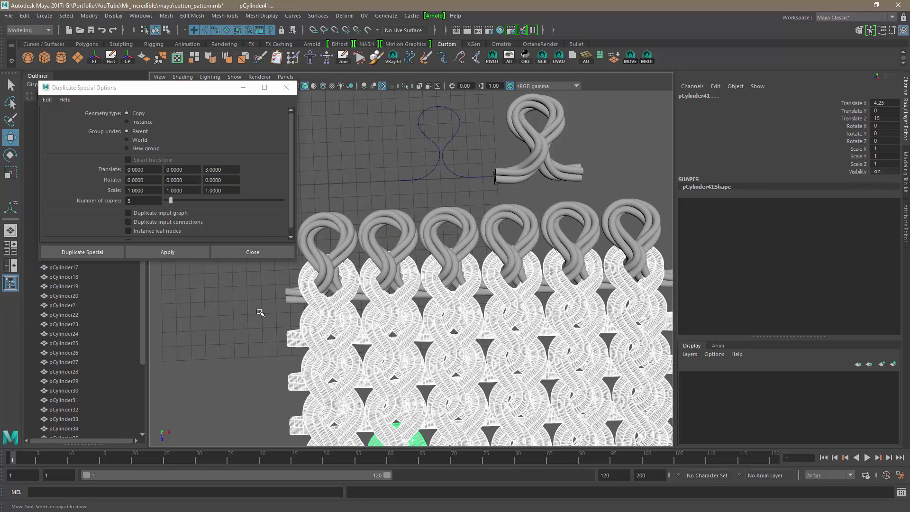
{"action": "left_click", "coordinate": [263, 252]}
Step: Compare the knitted pattern with the cotton close-up reference in Chrome and return to Maya
{"action": "left_click_drag", "start_coordinate": [493, 330], "coordinate": [474, 310], "text": "alt"}
{"action": "key", "text": "alt+Tab"}
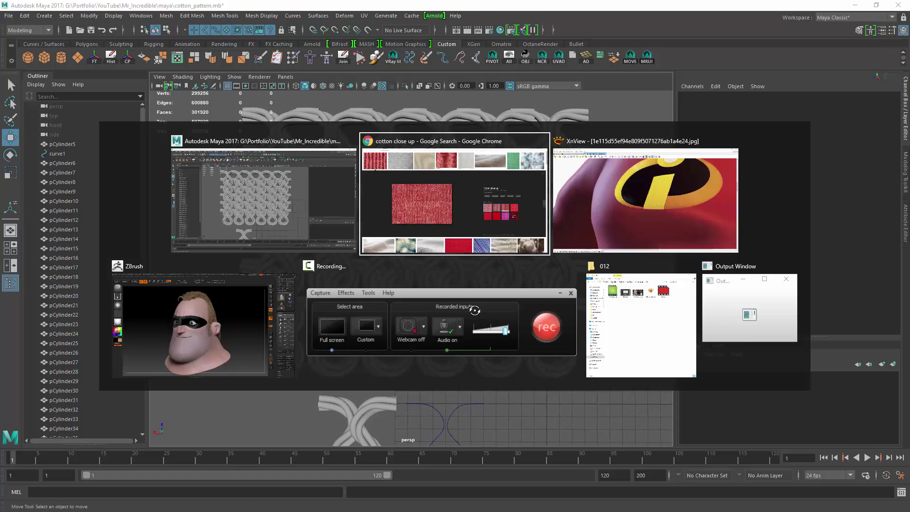
{"action": "key", "text": "alt+Tab"}
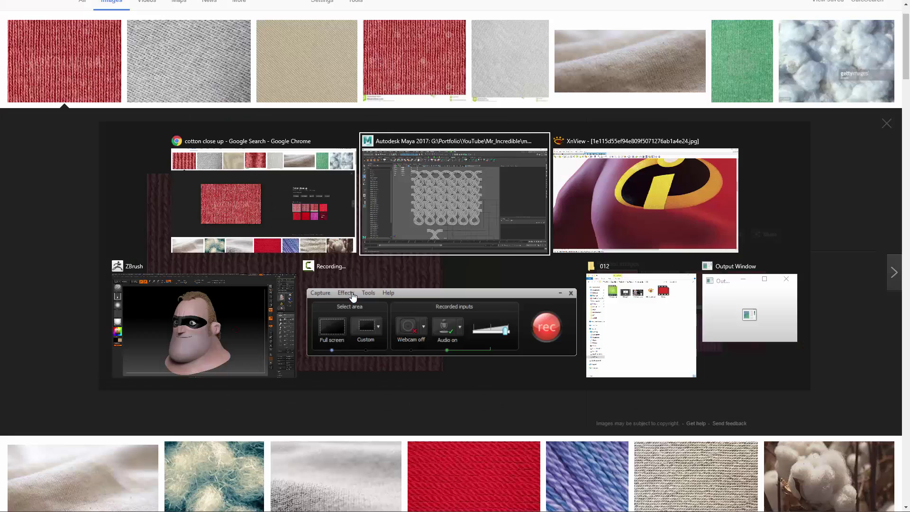
Step: Check the rows of yarn loops once more against the red cotton close-up photo in Chrome, and return to Maya
{"action": "scroll", "coordinate": [522, 317], "scroll_direction": "down", "scroll_amount": 10}
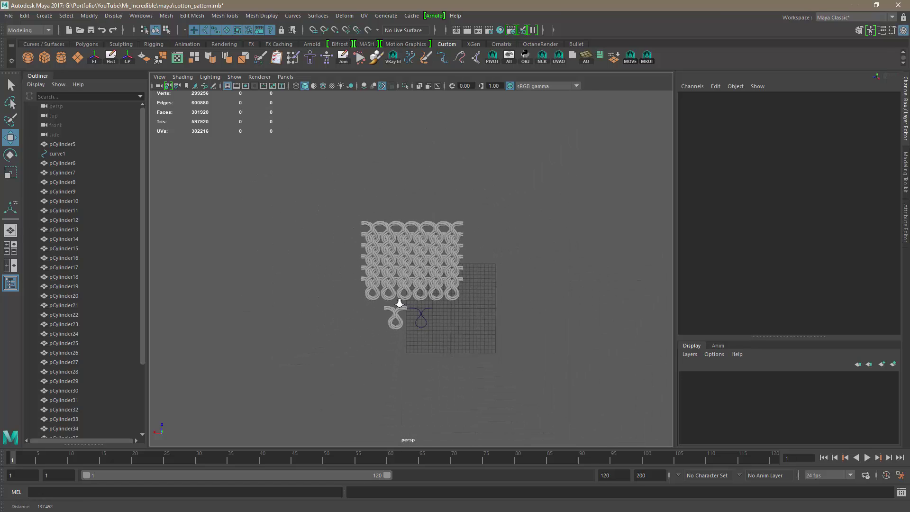
{"action": "scroll", "coordinate": [448, 321], "scroll_direction": "up", "scroll_amount": 8}
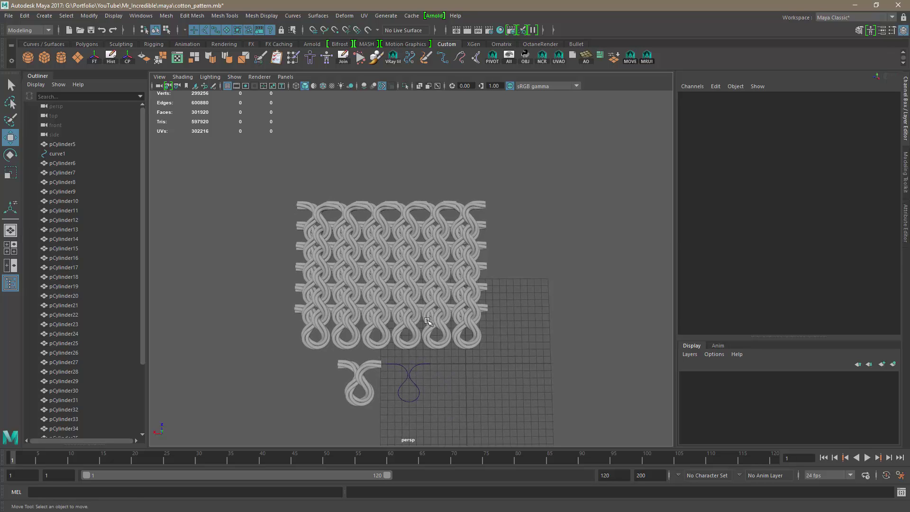
{"action": "key", "text": "alt+Tab"}
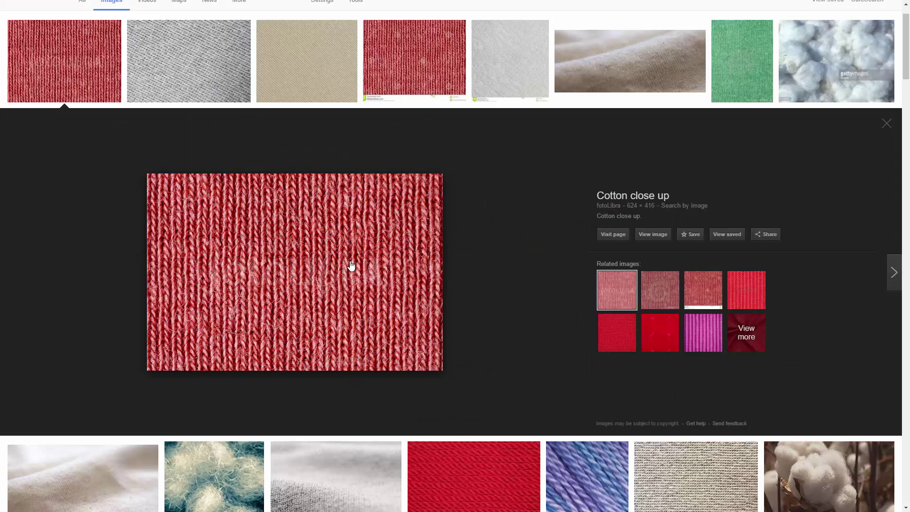
{"action": "key", "text": "alt+Tab"}
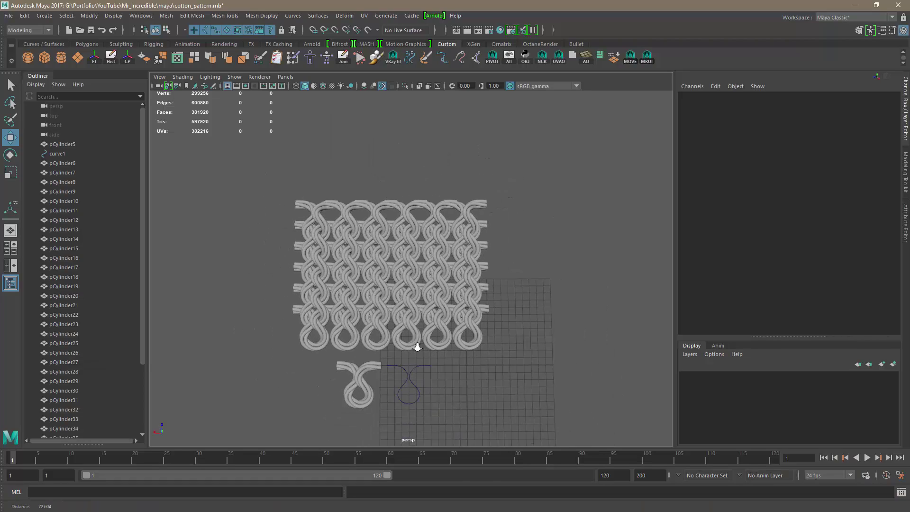
Step: Save the scene with the completed grid of interlocking yarn loops
{"action": "left_click_drag", "start_coordinate": [519, 344], "coordinate": [298, 351], "text": "alt"}
{"action": "right_click_drag", "start_coordinate": [304, 349], "coordinate": [494, 326], "text": "alt"}
{"action": "scroll", "coordinate": [493, 325], "scroll_direction": "down", "scroll_amount": 3}
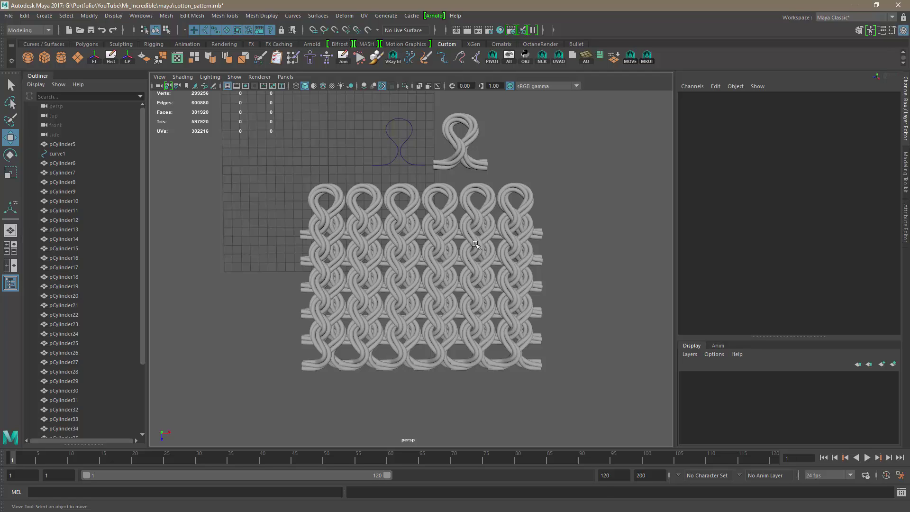
{"action": "left_click_drag", "start_coordinate": [416, 303], "coordinate": [419, 281], "text": "alt"}
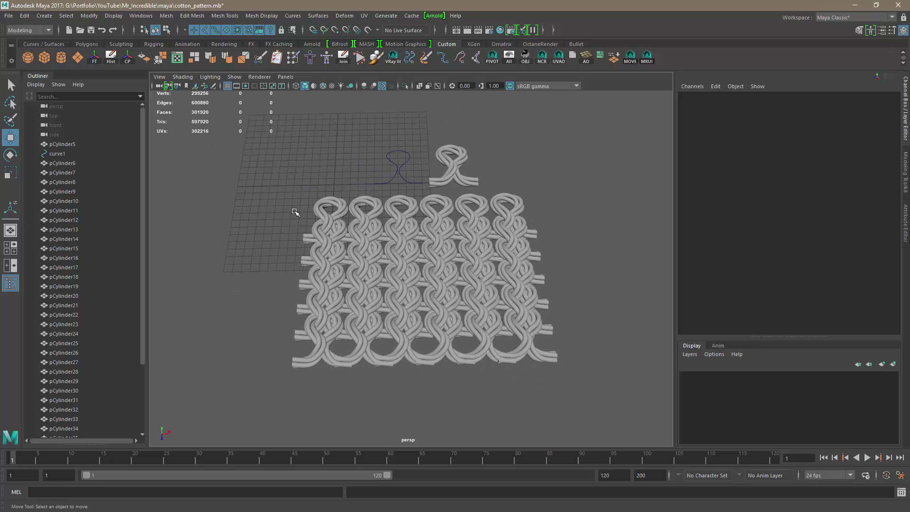
{"action": "key", "text": "ctrl+s"}
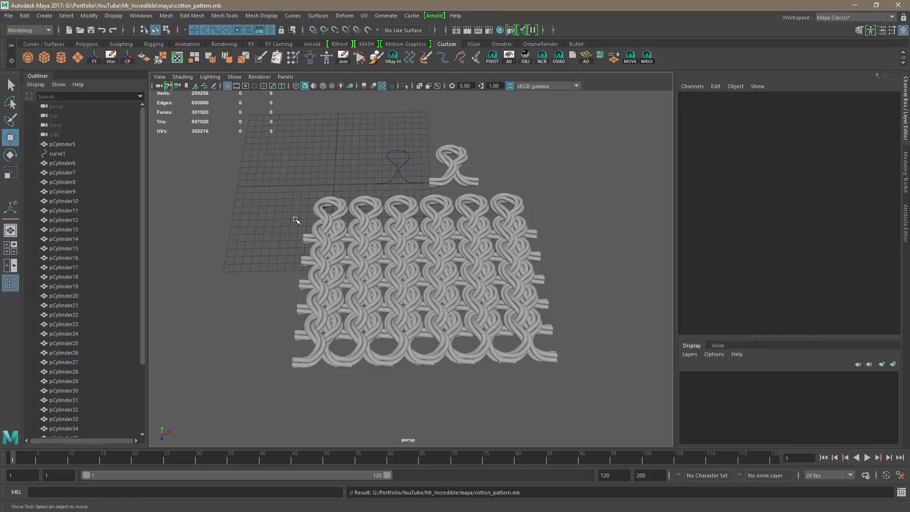
Step: Examine how the yarn loops interlock across the knitted pattern, up close and from several angles
{"action": "left_click_drag", "start_coordinate": [296, 221], "coordinate": [293, 240], "text": "alt"}
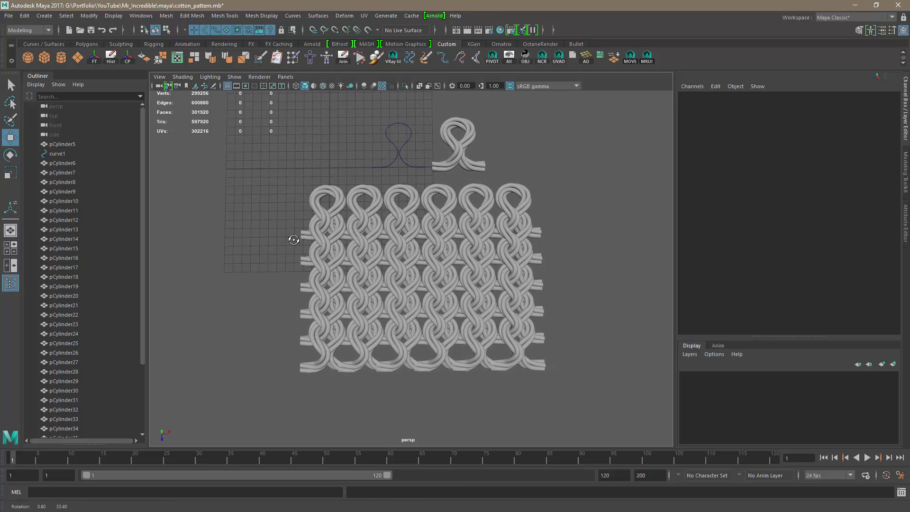
{"action": "right_click_drag", "start_coordinate": [321, 251], "coordinate": [366, 271], "text": "alt"}
{"action": "right_click_drag", "start_coordinate": [454, 286], "coordinate": [393, 278], "text": "alt"}
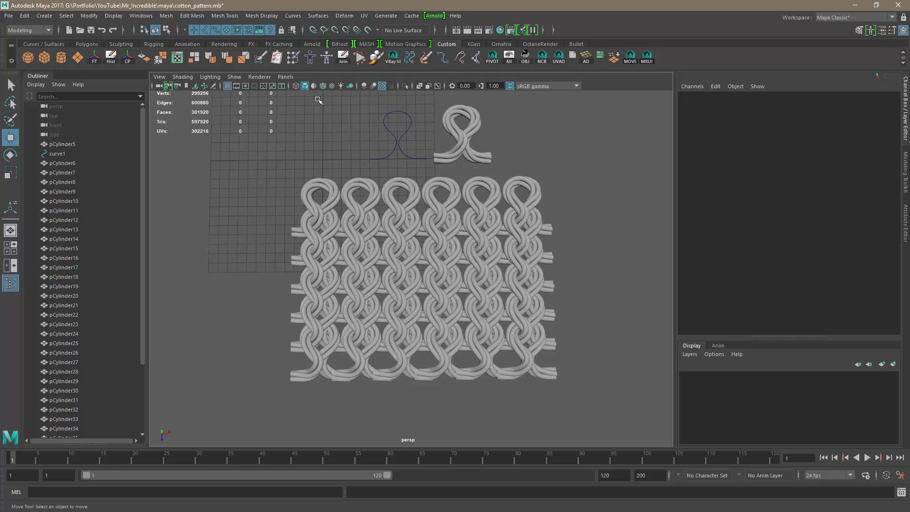
{"action": "left_click_drag", "start_coordinate": [406, 250], "coordinate": [392, 286], "text": "alt"}
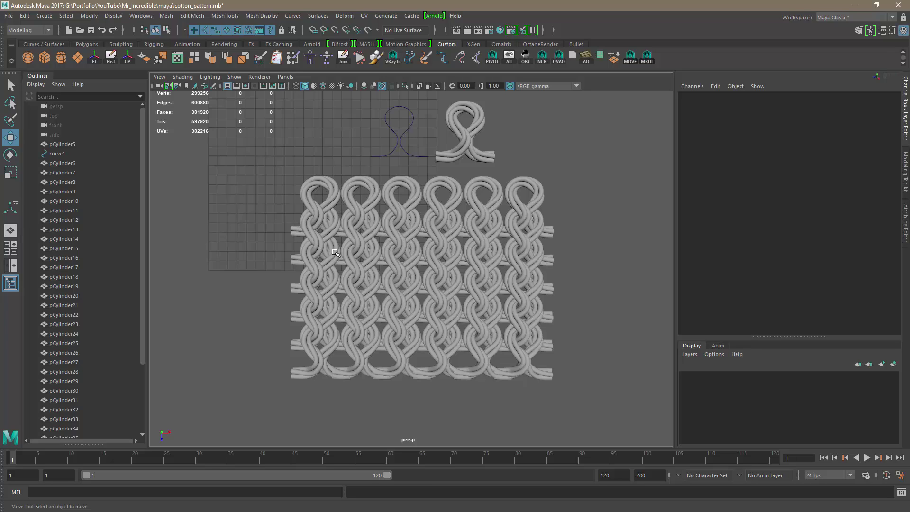
{"action": "right_click_drag", "start_coordinate": [434, 301], "coordinate": [488, 308], "text": "alt"}
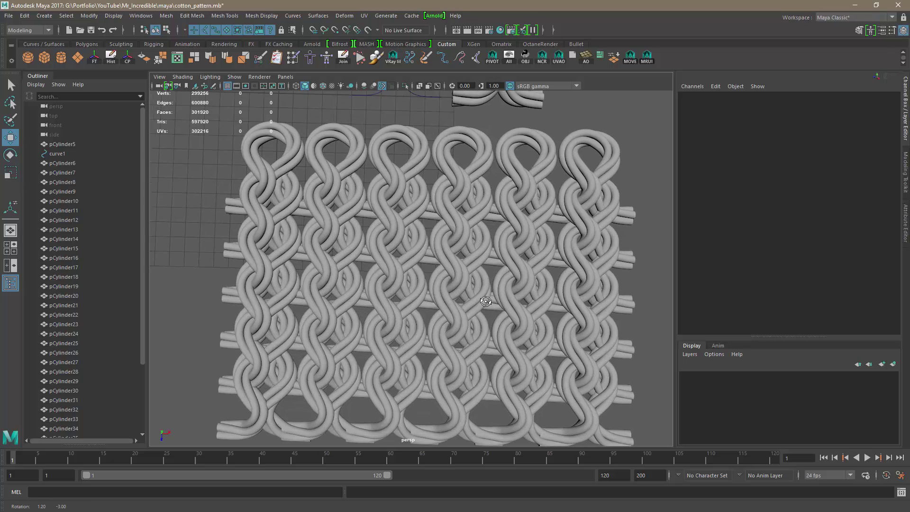
{"action": "left_click_drag", "start_coordinate": [475, 306], "coordinate": [479, 302], "text": "alt"}
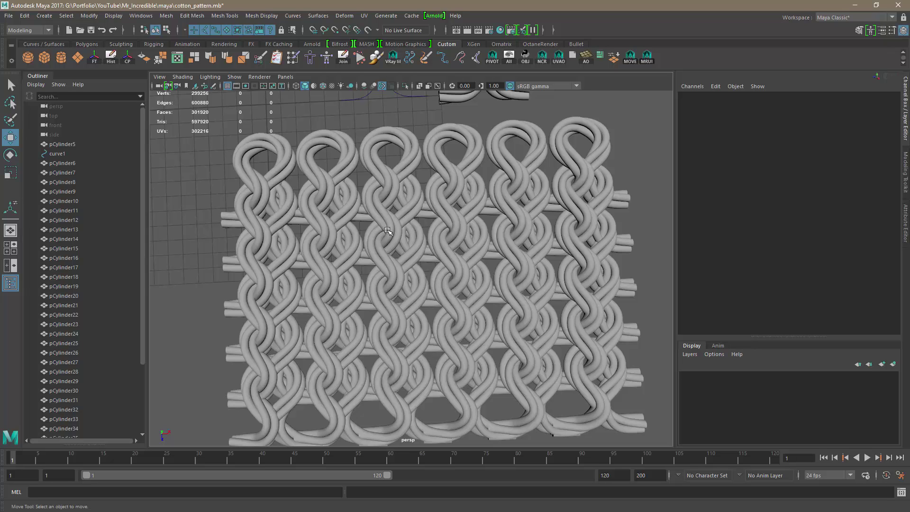
{"action": "right_click_drag", "start_coordinate": [581, 323], "coordinate": [519, 323], "text": "alt"}
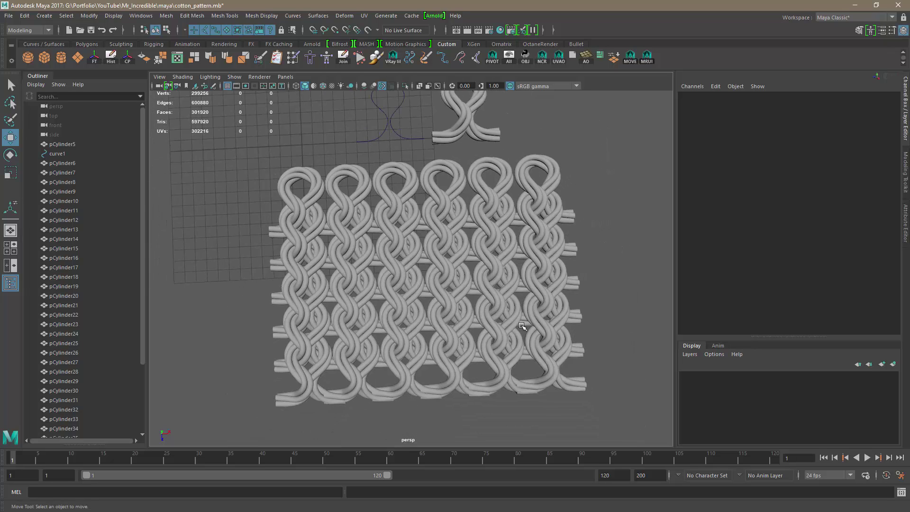
{"action": "mouse_move", "coordinate": [519, 323]}
{"action": "left_mouse_down", "text": "alt"}
{"action": "mouse_move", "coordinate": [517, 307]}
{"action": "mouse_move", "coordinate": [515, 322]}
{"action": "left_mouse_up", "text": "alt"}
{"action": "right_click_drag", "start_coordinate": [516, 322], "coordinate": [479, 306], "text": "alt"}
{"action": "left_click_drag", "start_coordinate": [480, 306], "coordinate": [473, 307], "text": "alt"}
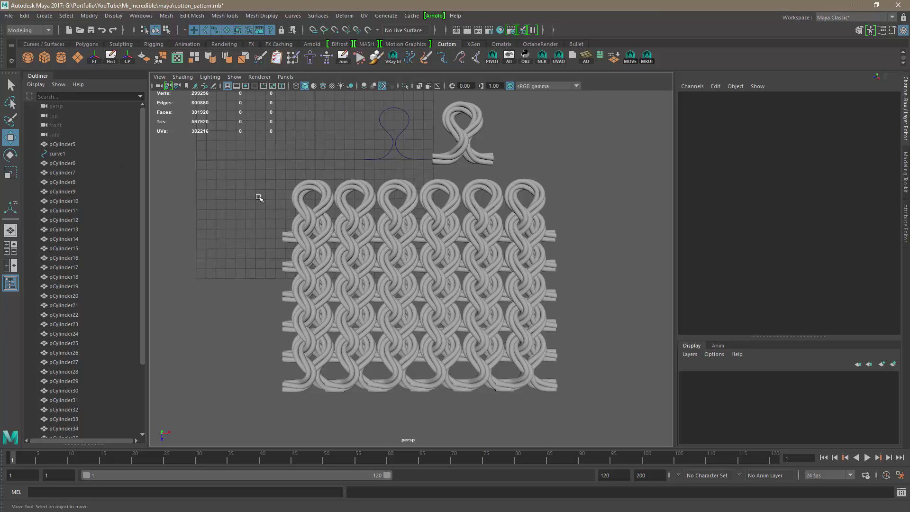
Step: Draw a polygon plane over the whole knitted pattern in the top view, about 26.9 wide and 21.9 high
{"action": "left_click", "coordinate": [76, 58]}
{"action": "left_click", "coordinate": [286, 77]}
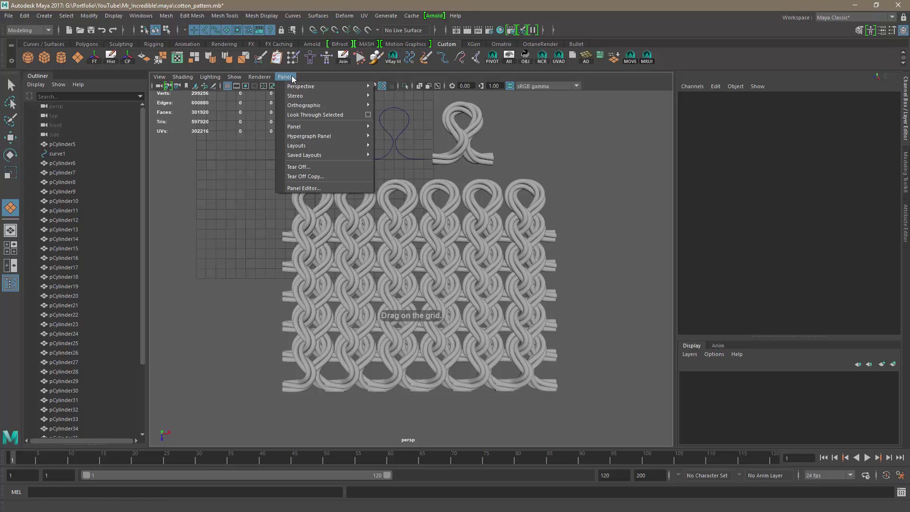
{"action": "mouse_move", "coordinate": [313, 105]}
{"action": "left_click", "coordinate": [396, 124]}
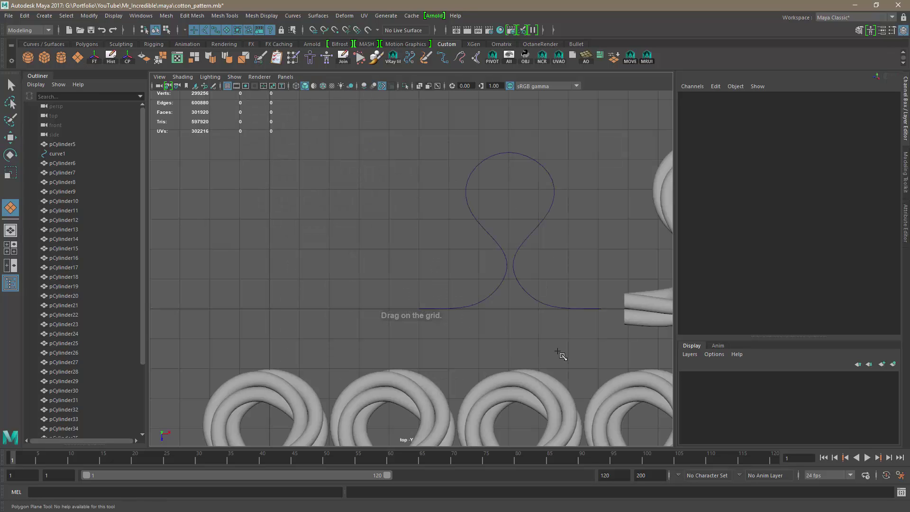
{"action": "scroll", "coordinate": [521, 332], "scroll_direction": "down", "scroll_amount": 2}
{"action": "scroll", "coordinate": [502, 322], "scroll_direction": "down", "scroll_amount": 2}
{"action": "scroll", "coordinate": [460, 352], "scroll_direction": "up", "scroll_amount": 1}
{"action": "middle_click_drag", "start_coordinate": [459, 352], "coordinate": [433, 264], "text": "alt"}
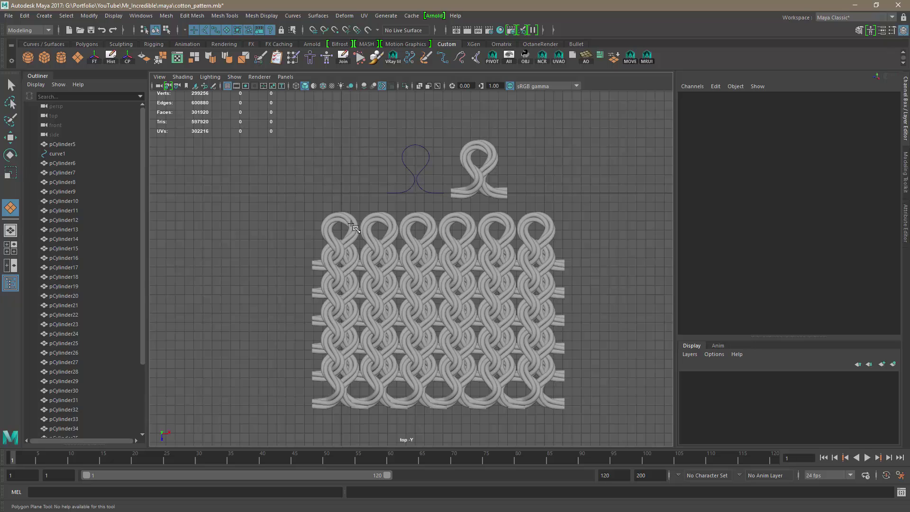
{"action": "left_click_drag", "start_coordinate": [312, 212], "coordinate": [563, 414]}
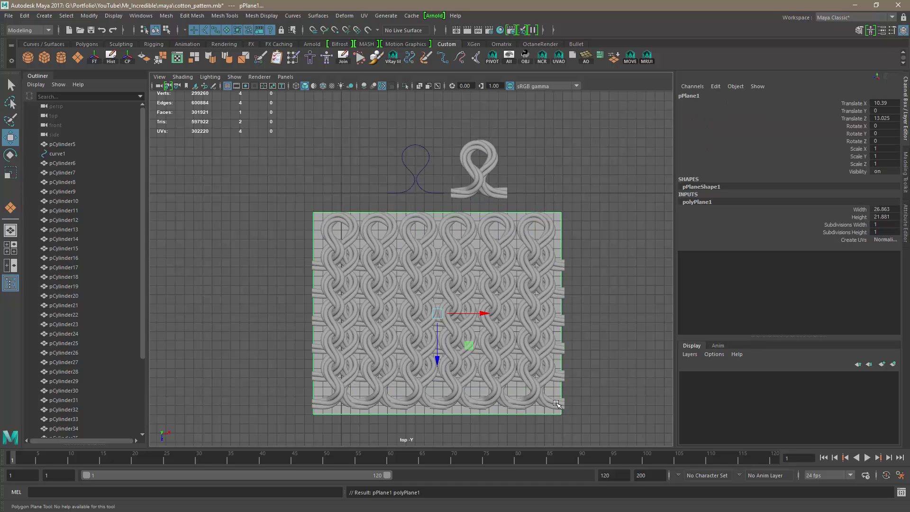
Step: Center the plane on the knitted pattern at about X 10.54 and Z 12.77
{"action": "left_click_drag", "start_coordinate": [486, 314], "coordinate": [486, 313]}
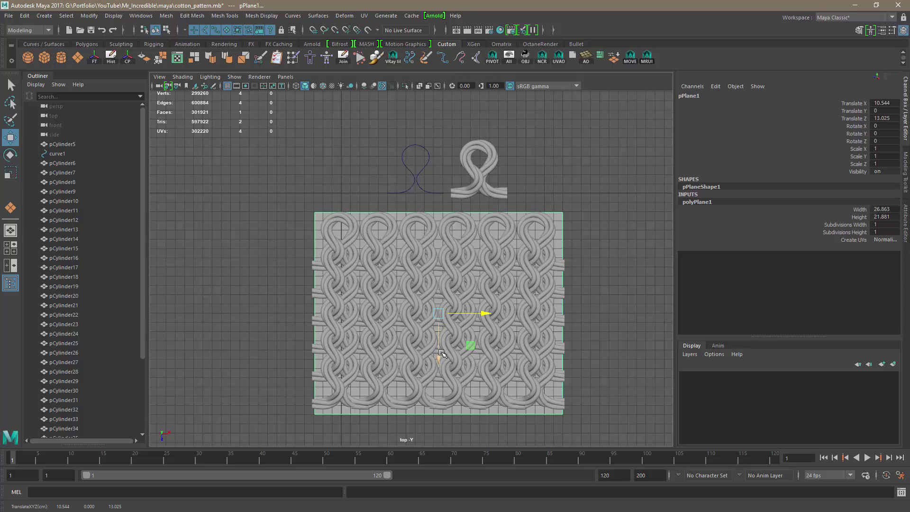
{"action": "left_click_drag", "start_coordinate": [439, 359], "coordinate": [436, 356]}
{"action": "key", "text": "f"}
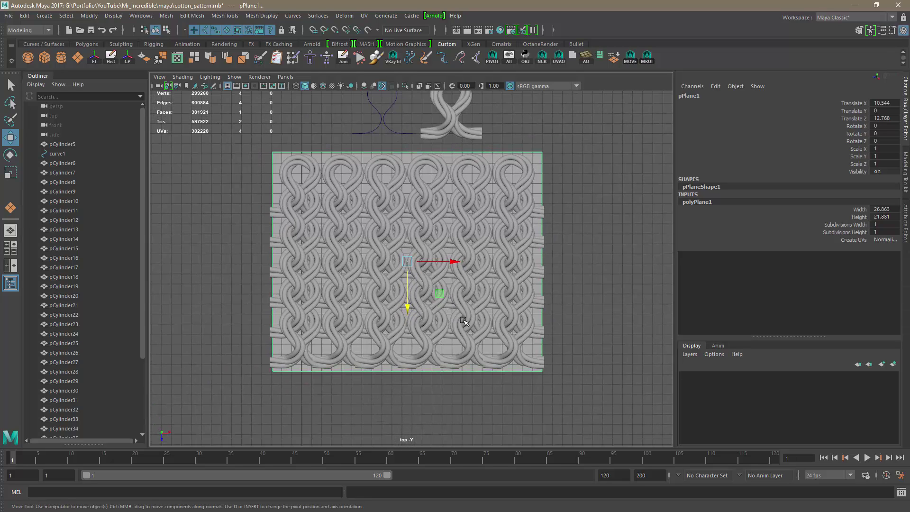
Step: Lower the plane to just beneath the yarn loops in the perspective view, at about Y -1
{"action": "left_click_drag", "start_coordinate": [463, 320], "coordinate": [455, 316], "text": "alt"}
{"action": "left_click", "coordinate": [287, 77]}
{"action": "mouse_move", "coordinate": [319, 87]}
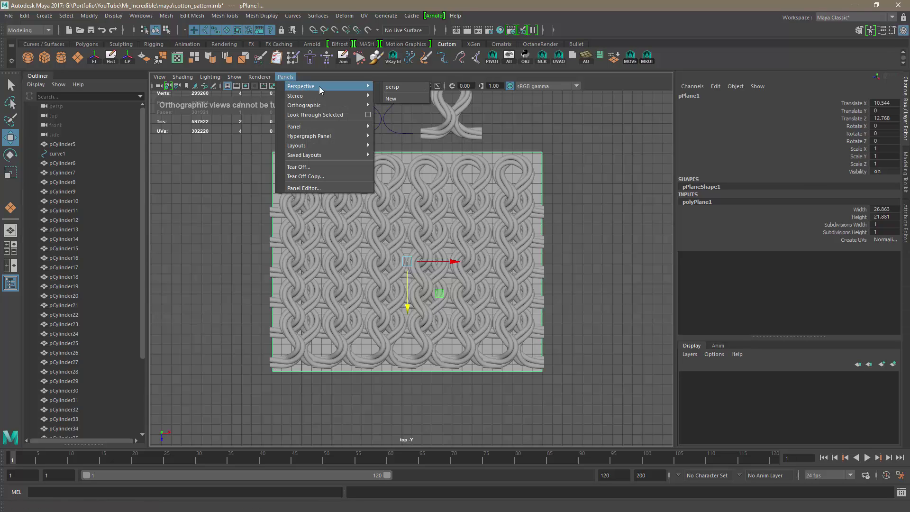
{"action": "left_click", "coordinate": [396, 89]}
{"action": "left_click_drag", "start_coordinate": [417, 303], "coordinate": [395, 242], "text": "alt"}
{"action": "right_click_drag", "start_coordinate": [395, 241], "coordinate": [462, 284], "text": "alt"}
{"action": "left_click_drag", "start_coordinate": [462, 284], "coordinate": [430, 275], "text": "alt"}
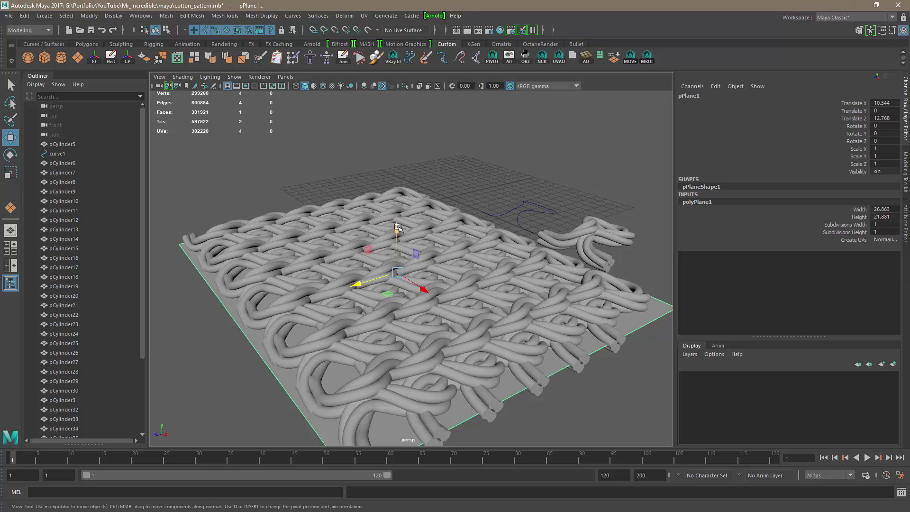
{"action": "left_click_drag", "start_coordinate": [397, 227], "coordinate": [413, 239]}
{"action": "right_click_drag", "start_coordinate": [423, 315], "coordinate": [430, 318], "text": "alt"}
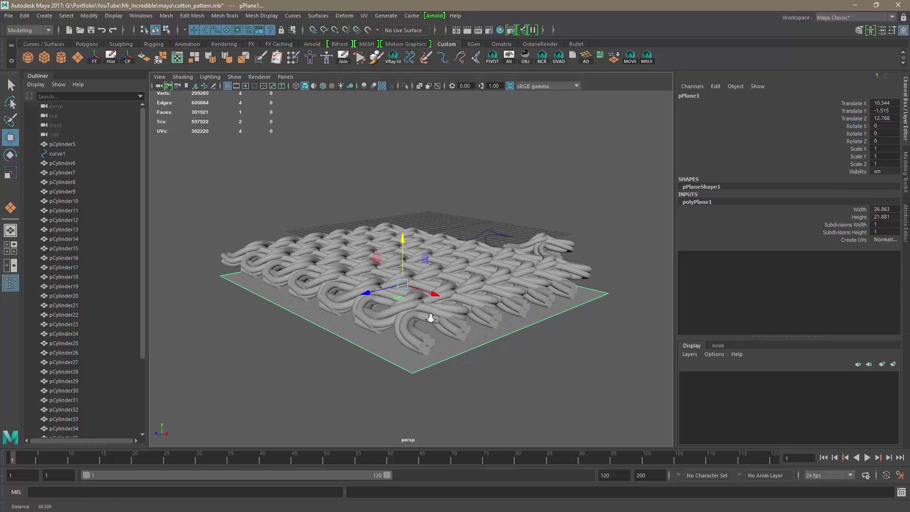
{"action": "left_click_drag", "start_coordinate": [430, 318], "coordinate": [381, 303], "text": "alt"}
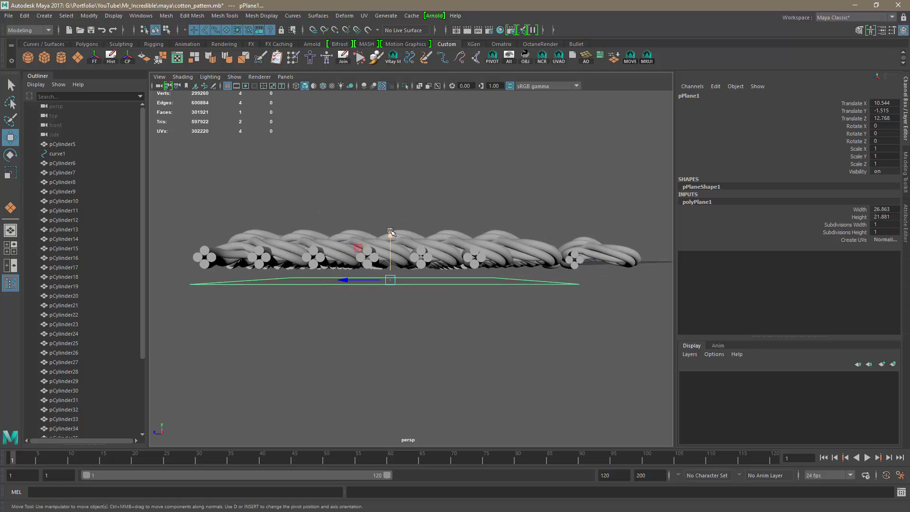
{"action": "left_click_drag", "start_coordinate": [390, 231], "coordinate": [402, 225]}
Step: Normalize the plane's UVs to fill the full 0 to 1 space in the UV Editor, and close the editor
{"action": "left_click_drag", "start_coordinate": [356, 283], "coordinate": [433, 313], "text": "alt"}
{"action": "scroll", "coordinate": [428, 318], "scroll_direction": "up", "scroll_amount": 4}
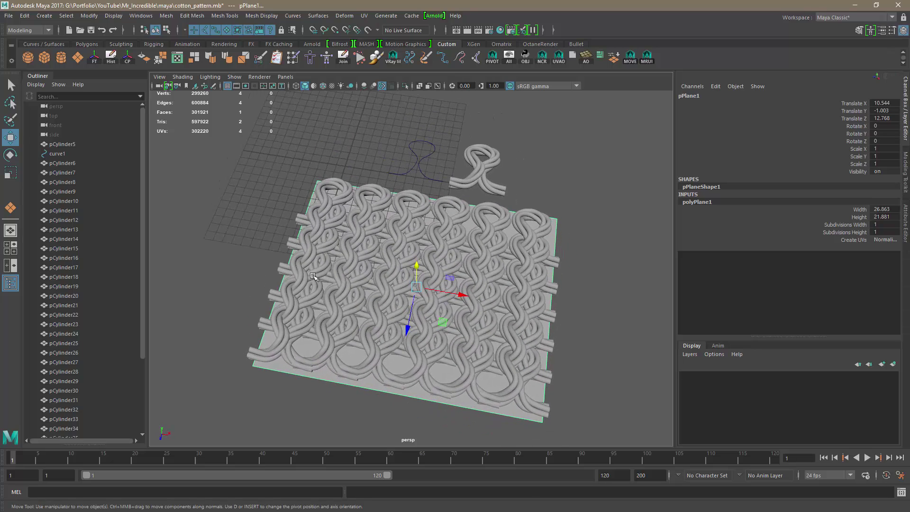
{"action": "left_click_drag", "start_coordinate": [401, 355], "coordinate": [420, 369], "text": "alt"}
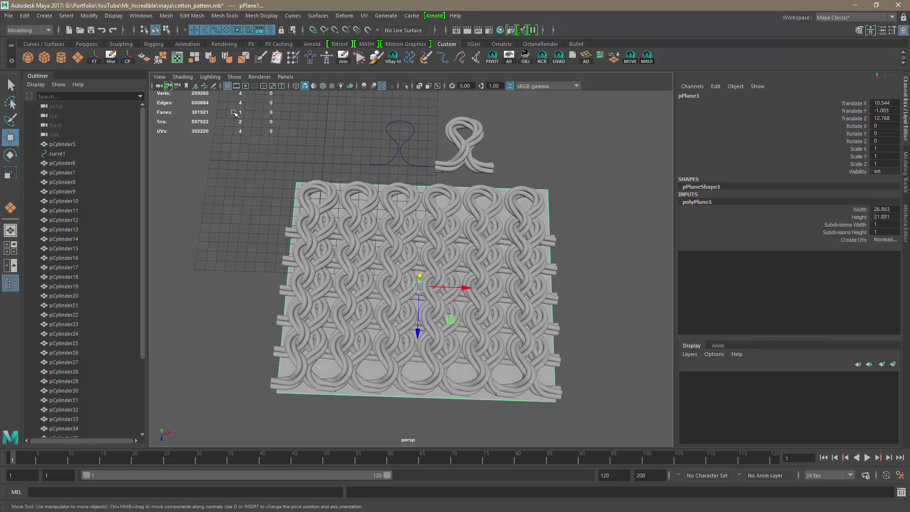
{"action": "left_click", "coordinate": [177, 59]}
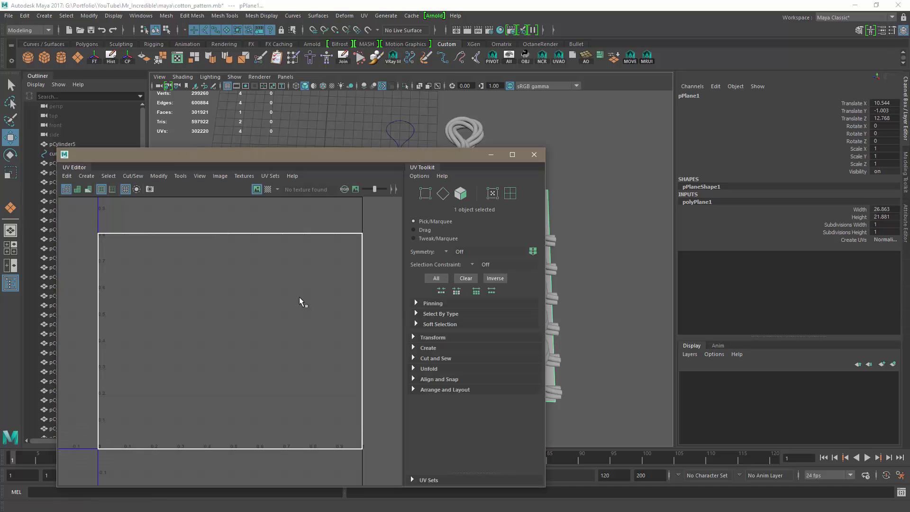
{"action": "scroll", "coordinate": [372, 339], "scroll_direction": "down", "scroll_amount": 3}
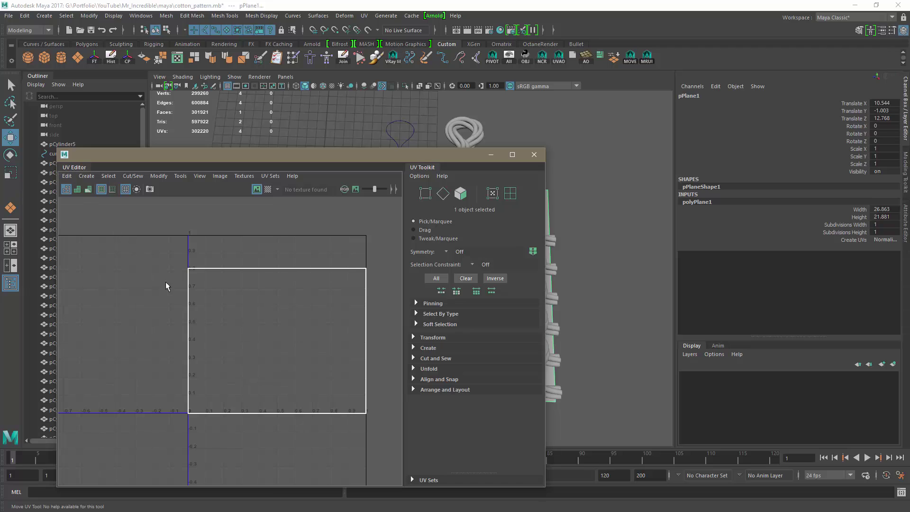
{"action": "left_click", "coordinate": [68, 176]}
{"action": "mouse_move", "coordinate": [116, 176]}
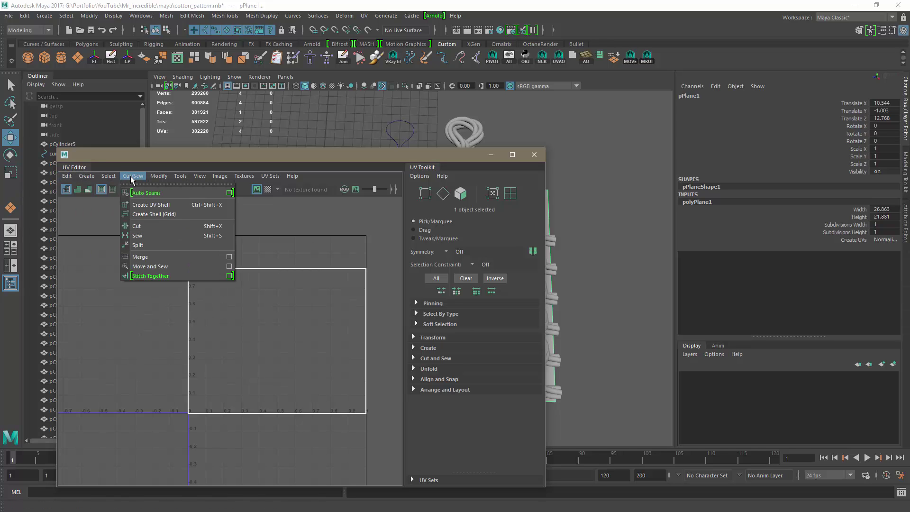
{"action": "mouse_move", "coordinate": [87, 178]}
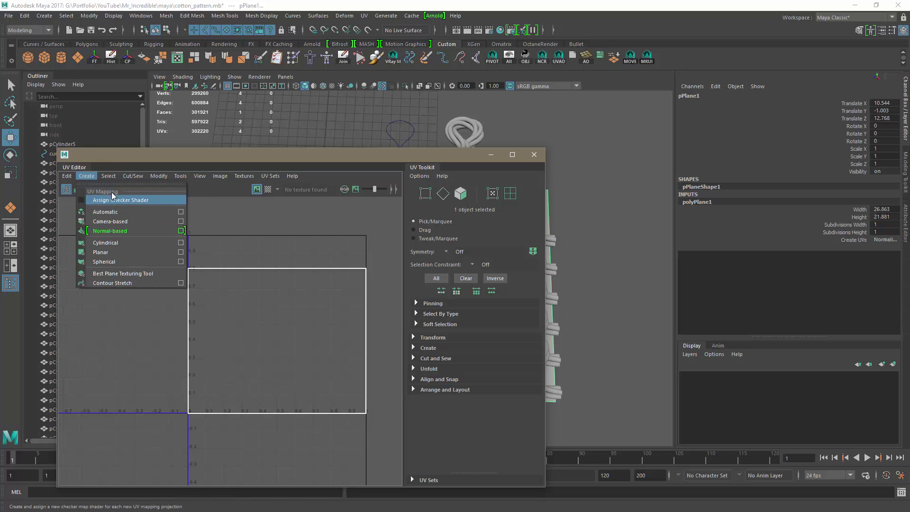
{"action": "mouse_move", "coordinate": [157, 177]}
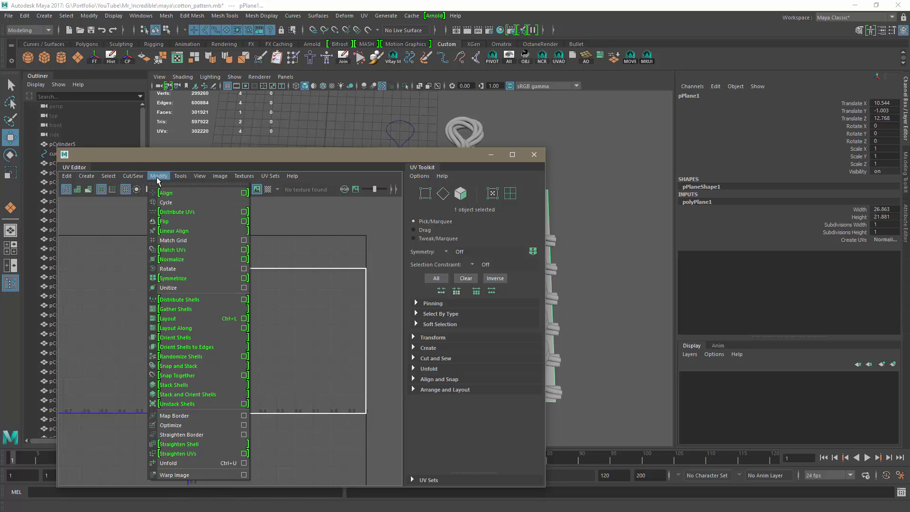
{"action": "left_click", "coordinate": [174, 259]}
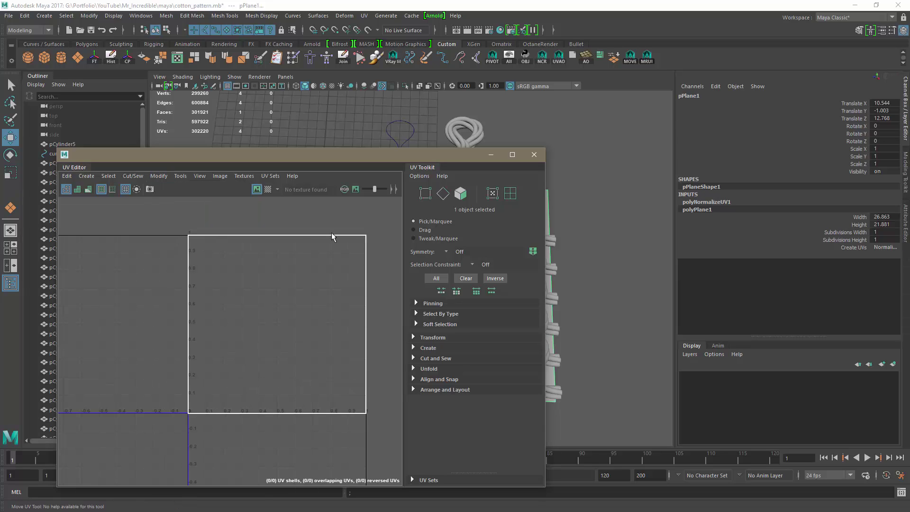
{"action": "left_click", "coordinate": [533, 155]}
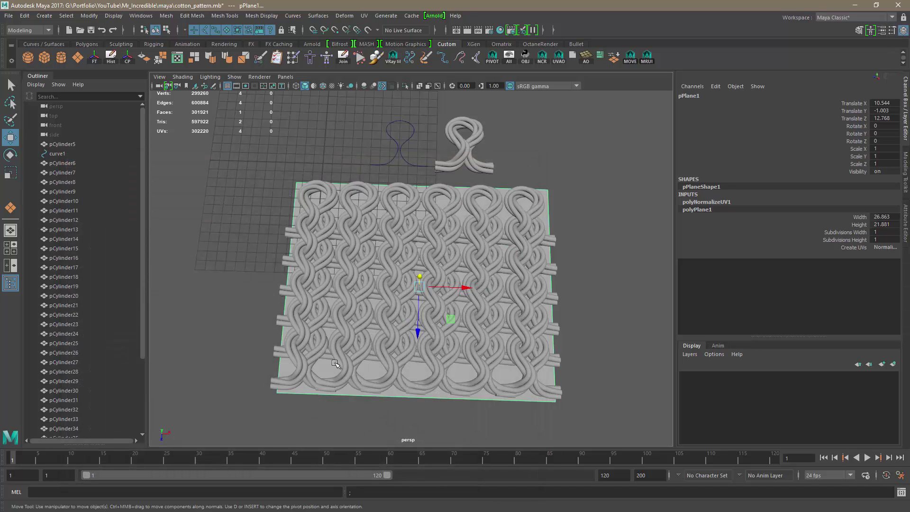
Step: Deselect the plane and save the scene with the plane under the knitted pattern
{"action": "left_click_drag", "start_coordinate": [458, 369], "coordinate": [450, 373], "text": "alt"}
{"action": "left_click_drag", "start_coordinate": [451, 372], "coordinate": [375, 339], "text": "alt"}
{"action": "left_click", "coordinate": [246, 308]}
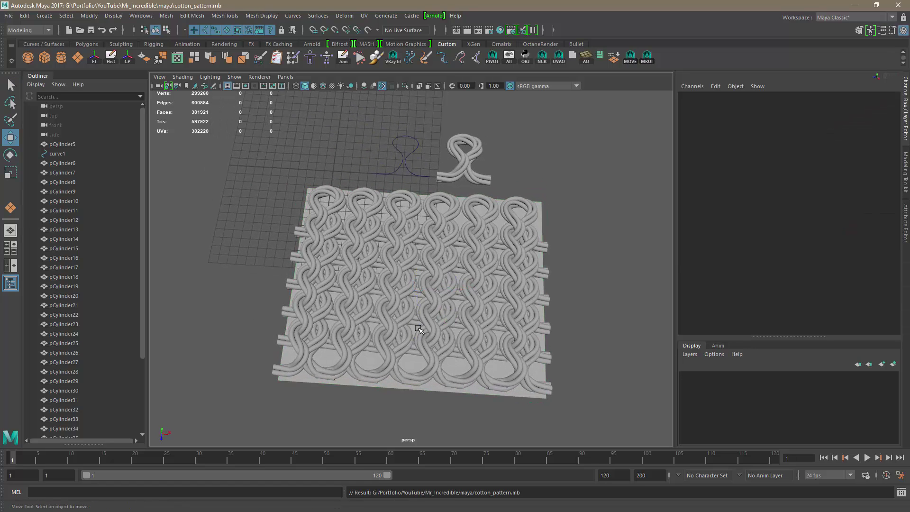
{"action": "left_click_drag", "start_coordinate": [420, 330], "coordinate": [422, 340], "text": "alt"}
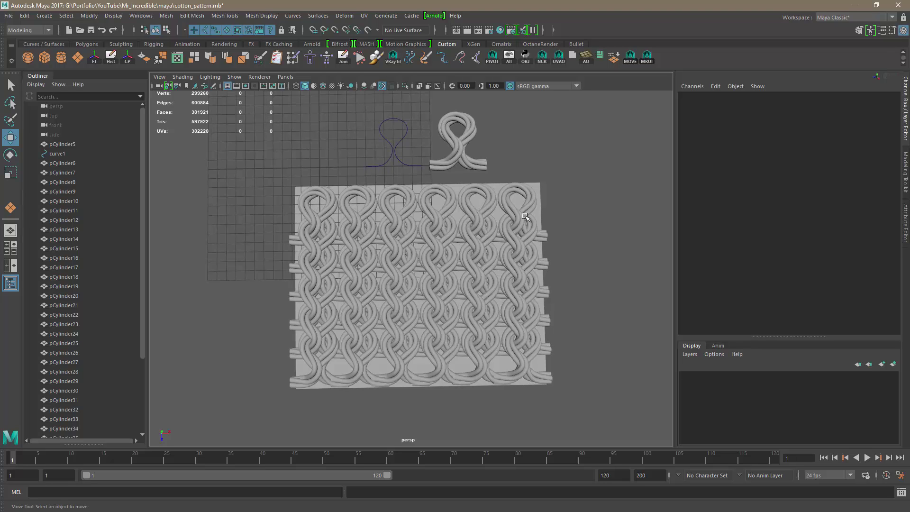
Step: Export only the plane beneath the knitted pattern as an OBJ file named cotton_pattern_plane in the Mr_Incredible maya folder
{"action": "left_click_drag", "start_coordinate": [442, 336], "coordinate": [410, 334], "text": "alt"}
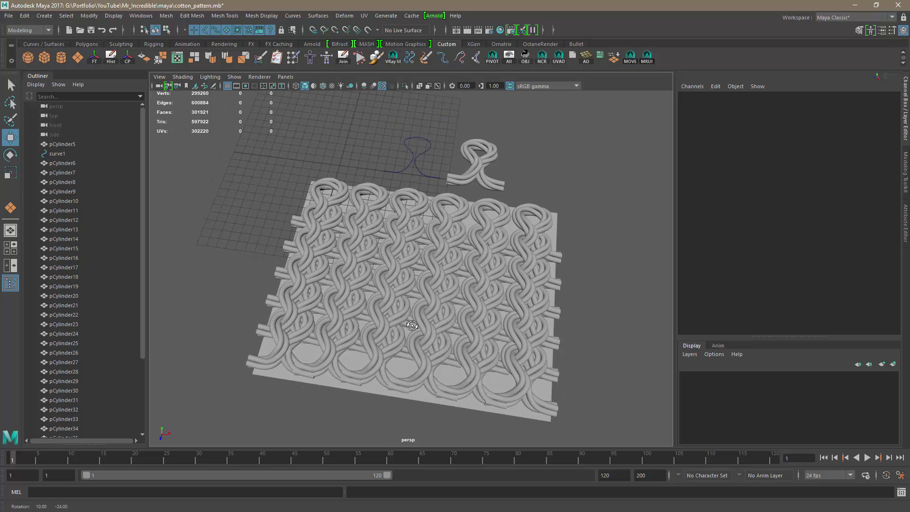
{"action": "left_click", "coordinate": [377, 394]}
{"action": "left_click_drag", "start_coordinate": [365, 305], "coordinate": [372, 326], "text": "alt"}
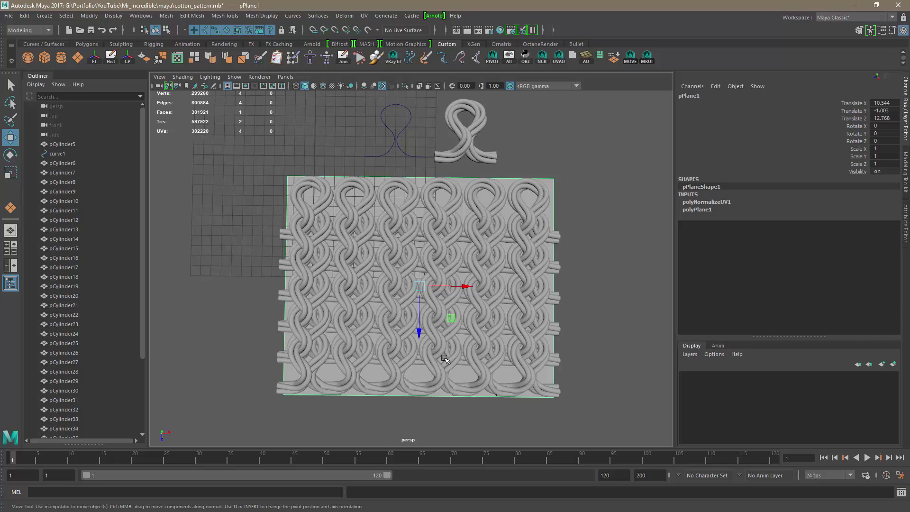
{"action": "left_click_drag", "start_coordinate": [445, 359], "coordinate": [490, 374], "text": "alt"}
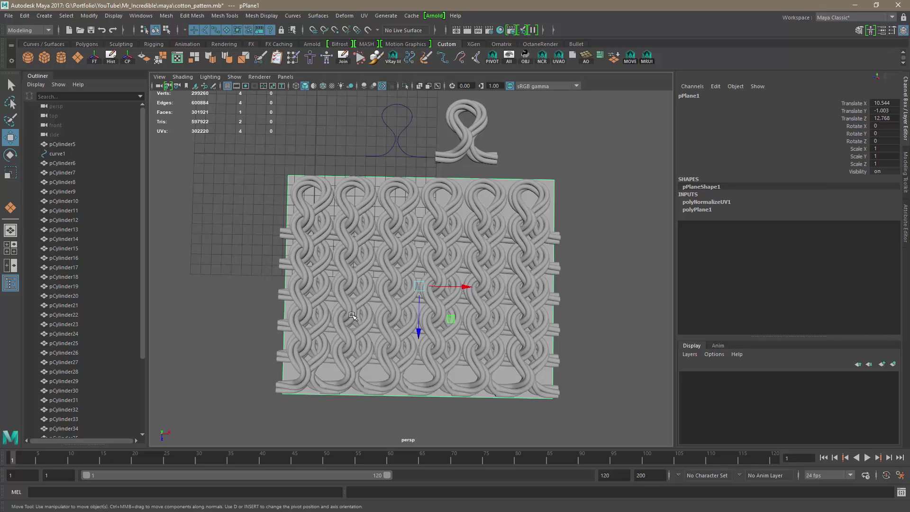
{"action": "left_click_drag", "start_coordinate": [353, 316], "coordinate": [417, 362], "text": "alt"}
{"action": "left_click", "coordinate": [9, 15]}
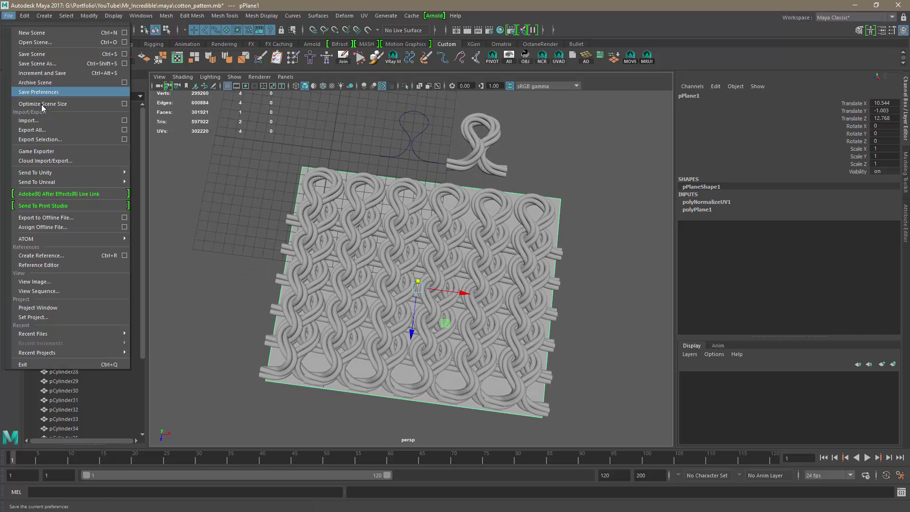
{"action": "left_click", "coordinate": [47, 142]}
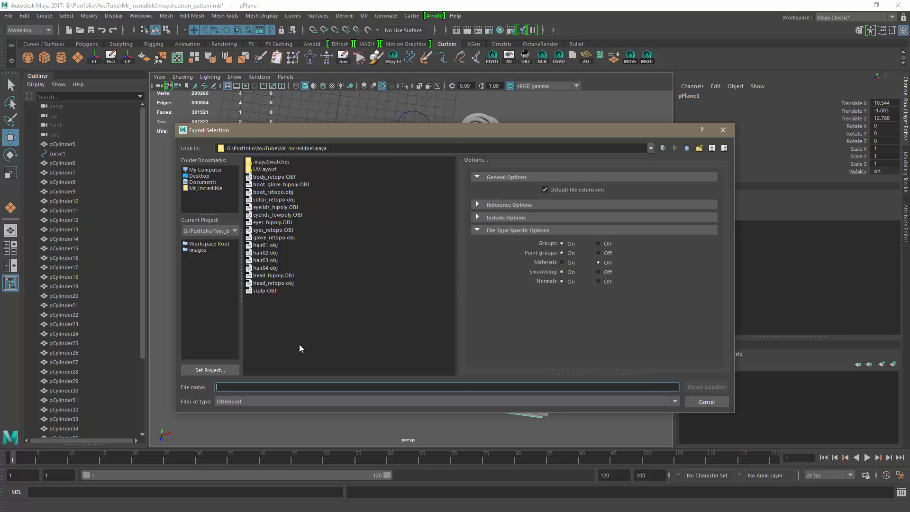
{"action": "type", "text": "cotto"}
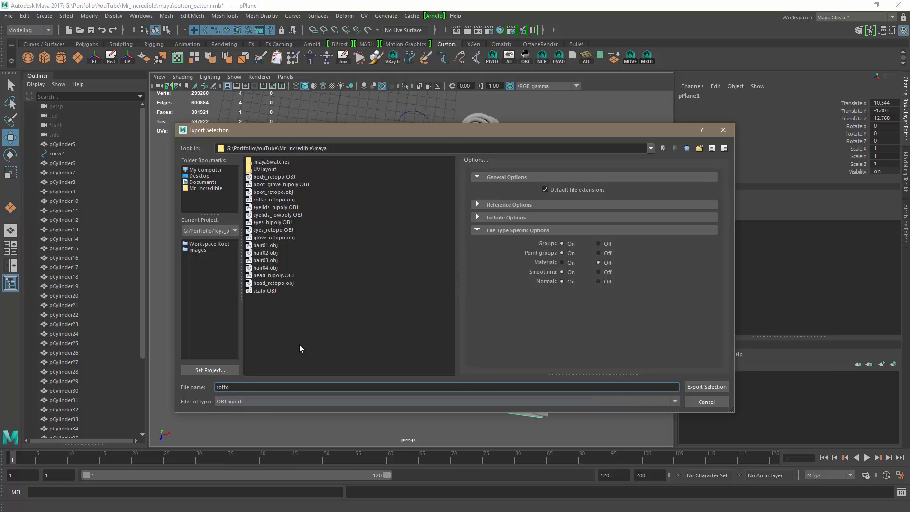
{"action": "type", "text": "n_pattern"}
{"action": "key", "text": "BackSpace"}
{"action": "type", "text": "_plane"}
{"action": "key", "text": "Return"}
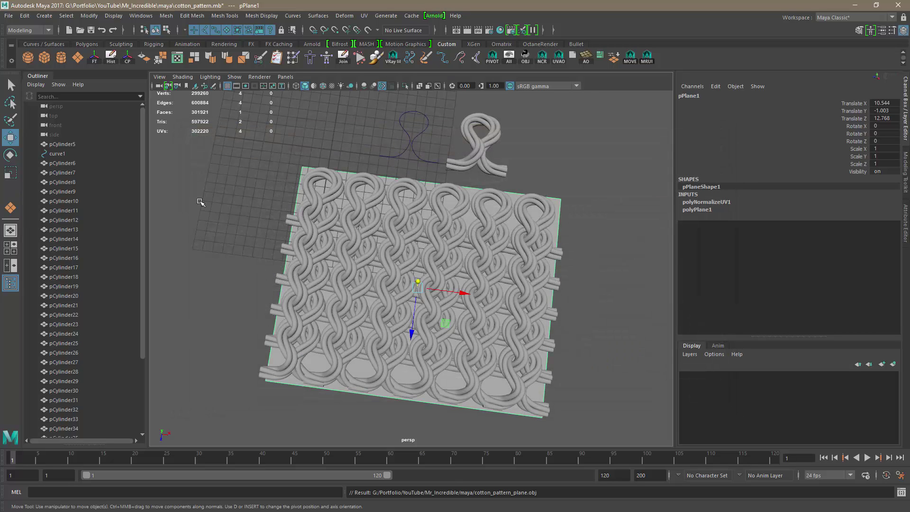
Step: Export the yarn loops pCylinder6 through pCylinder41 as cotton_pattern_mesh.obj in the same folder, and clear the selection
{"action": "left_click", "coordinate": [70, 164]}
{"action": "scroll", "coordinate": [94, 265], "scroll_direction": "down", "scroll_amount": 5}
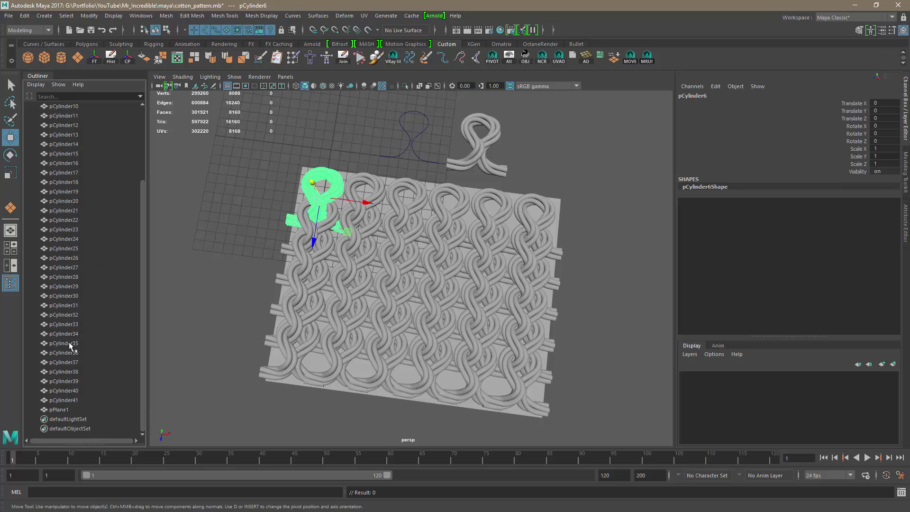
{"action": "left_click", "coordinate": [63, 400], "text": "shift"}
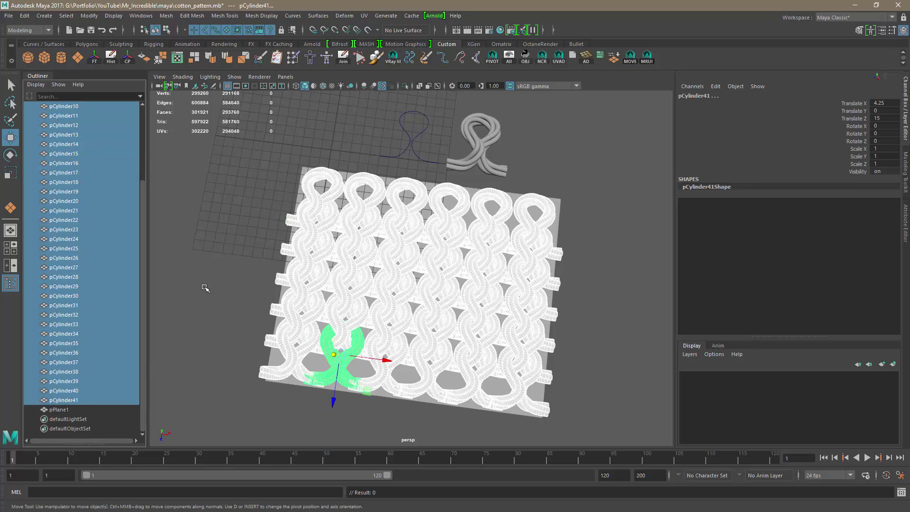
{"action": "left_click", "coordinate": [8, 15]}
{"action": "left_click", "coordinate": [43, 142]}
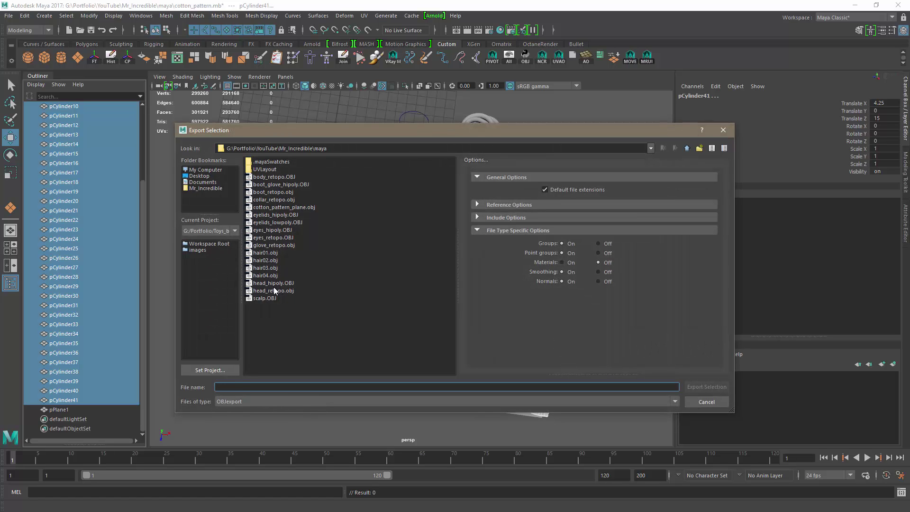
{"action": "left_click", "coordinate": [275, 207]}
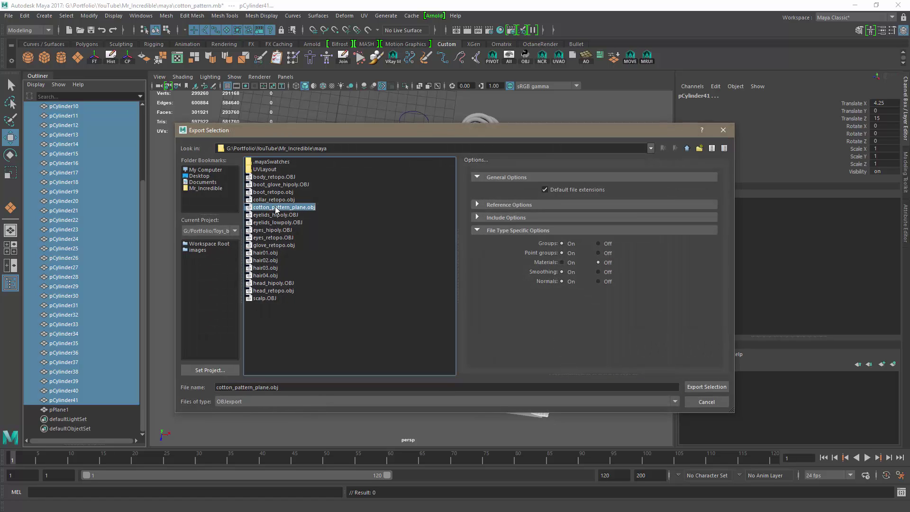
{"action": "double_click", "coordinate": [261, 387]}
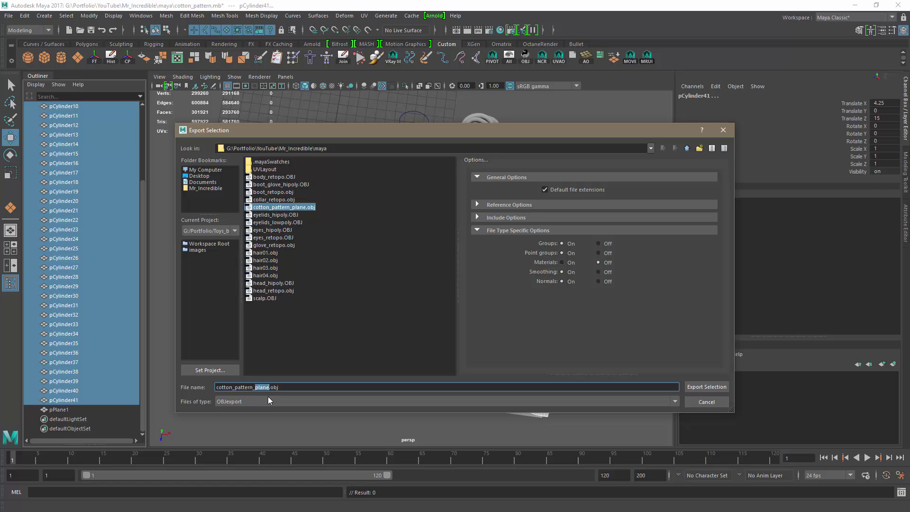
{"action": "type", "text": "mesh"}
{"action": "key", "text": "Return"}
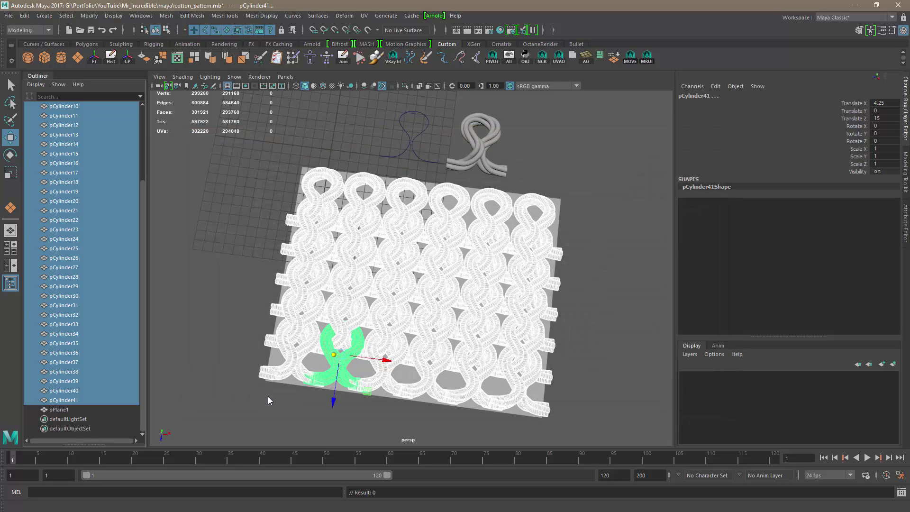
{"action": "left_click", "coordinate": [268, 396]}
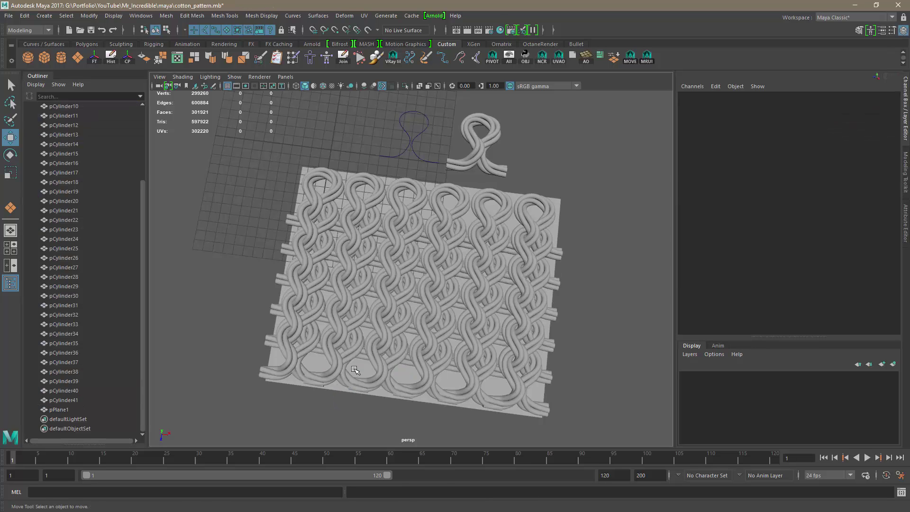
{"action": "left_click_drag", "start_coordinate": [356, 370], "coordinate": [371, 367], "text": "alt"}
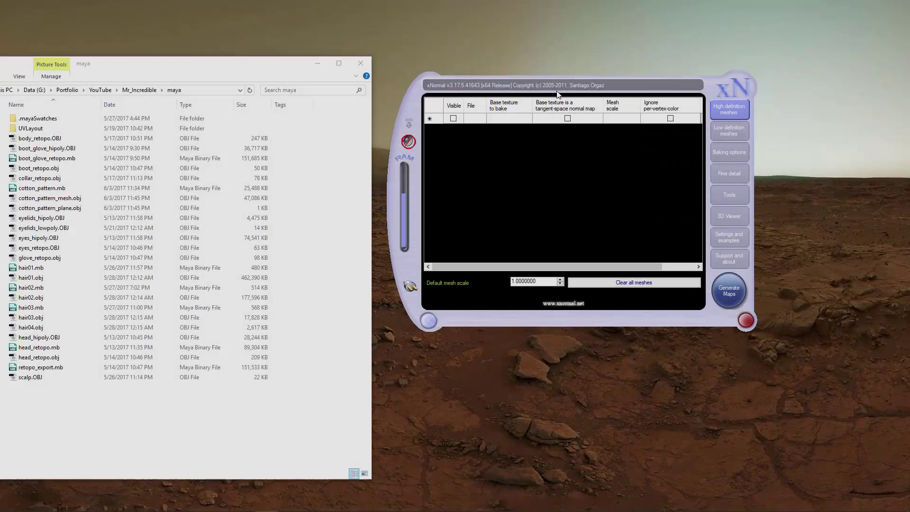
Step: Switch to xNormal, place its window beside the maya folder in File Explorer, and select cotton_pattern_mesh.obj in that folder
{"action": "left_click_drag", "start_coordinate": [573, 87], "coordinate": [592, 103]}
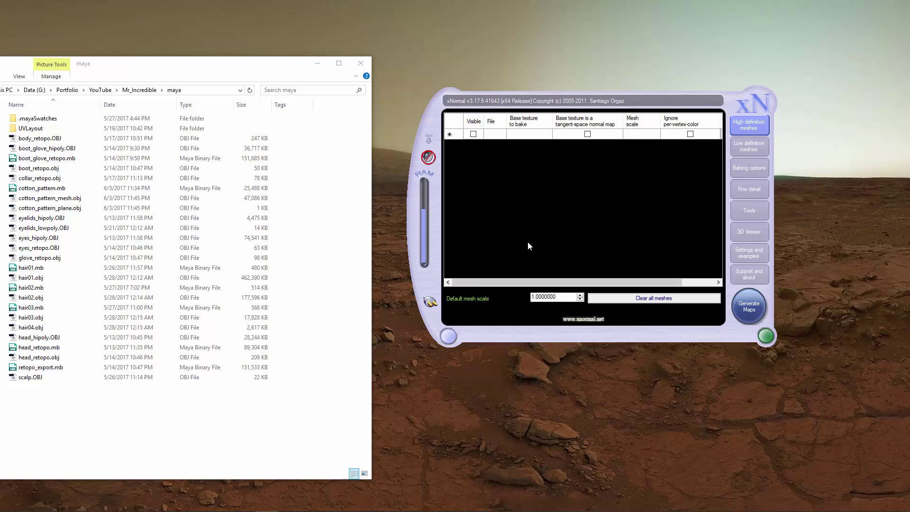
{"action": "left_click_drag", "start_coordinate": [639, 101], "coordinate": [637, 102]}
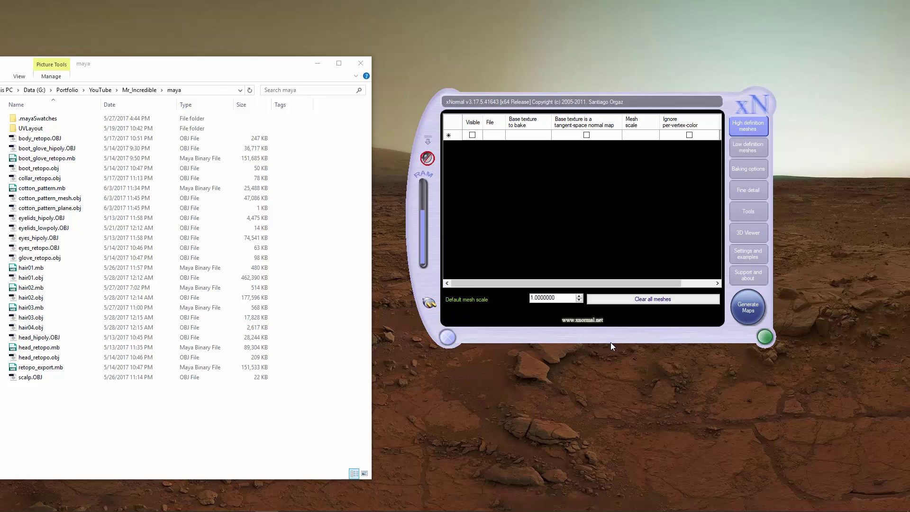
{"action": "left_click_drag", "start_coordinate": [670, 98], "coordinate": [669, 101]}
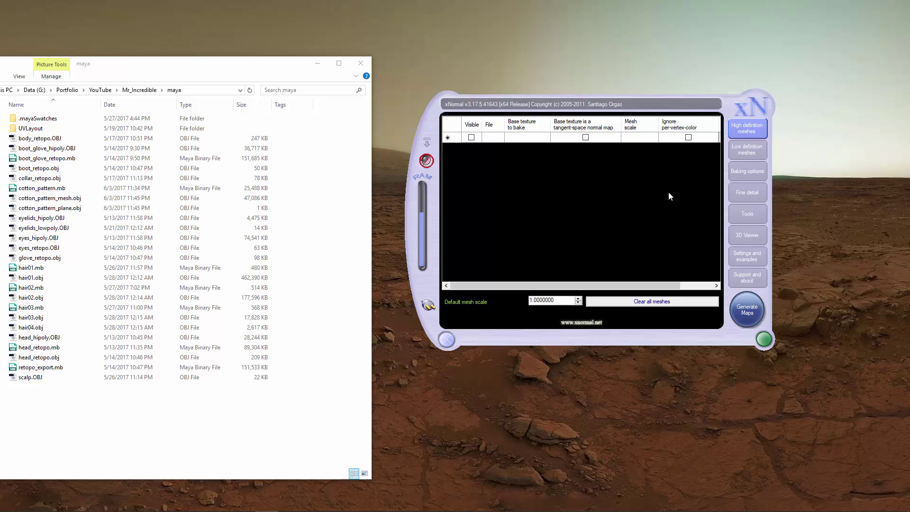
{"action": "left_click_drag", "start_coordinate": [647, 104], "coordinate": [640, 100]}
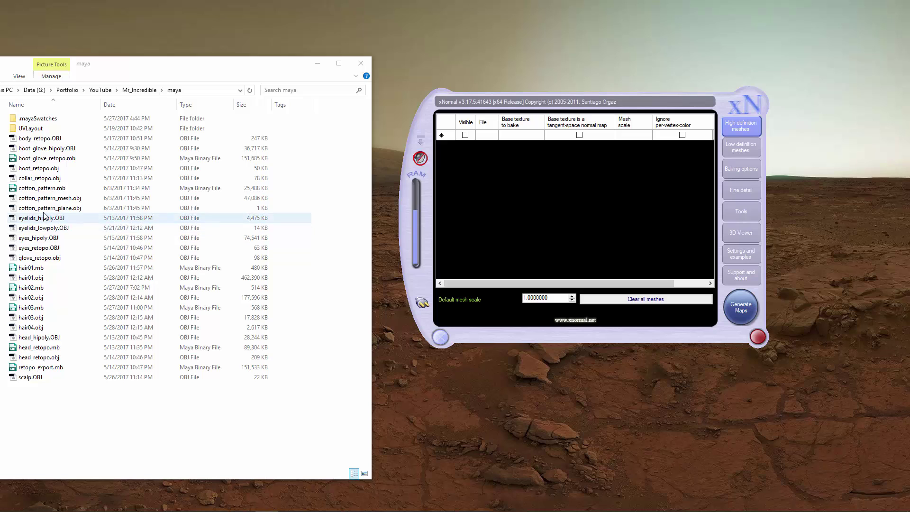
{"action": "left_click", "coordinate": [51, 199]}
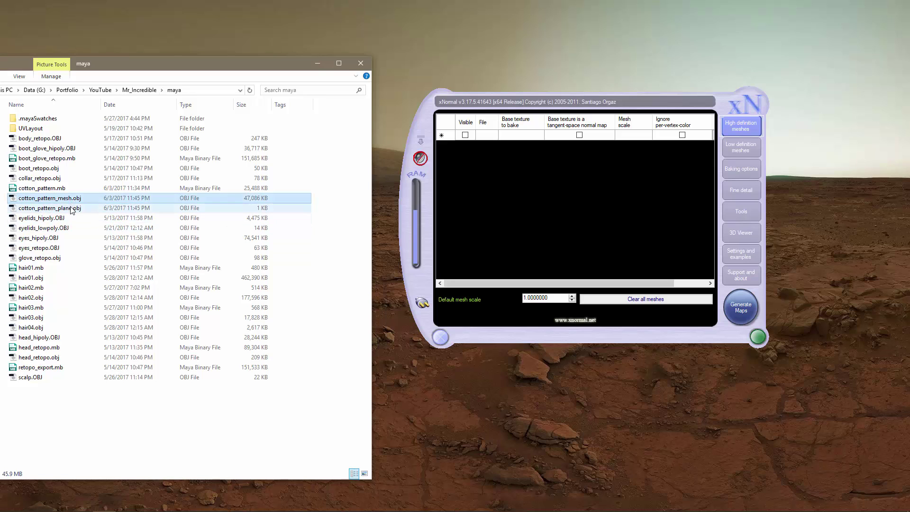
Step: Load cotton_pattern_mesh.obj from the maya folder as the high-definition mesh
{"action": "left_click", "coordinate": [71, 212]}
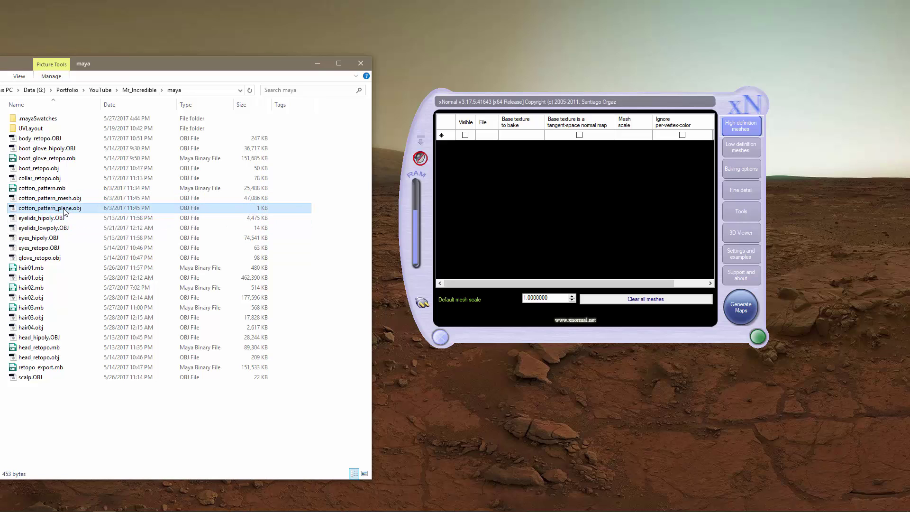
{"action": "left_click_drag", "start_coordinate": [65, 212], "coordinate": [733, 123]}
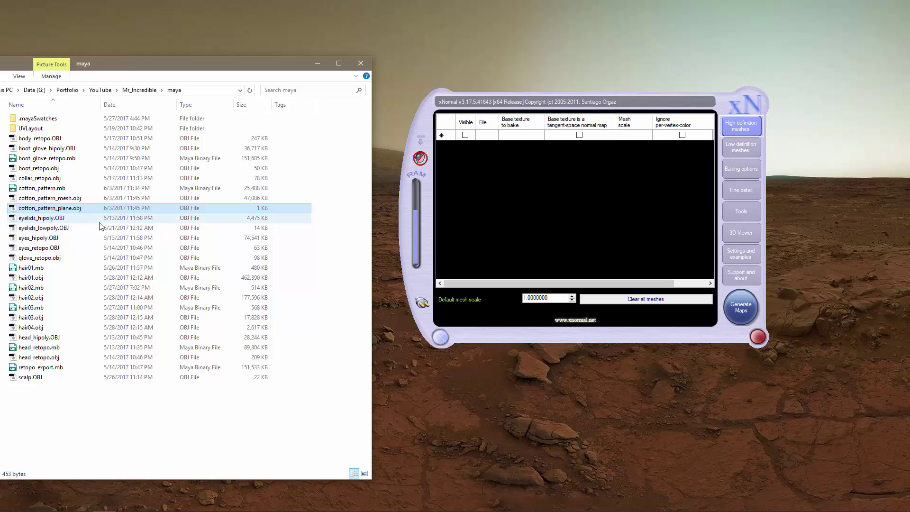
{"action": "left_click", "coordinate": [61, 200]}
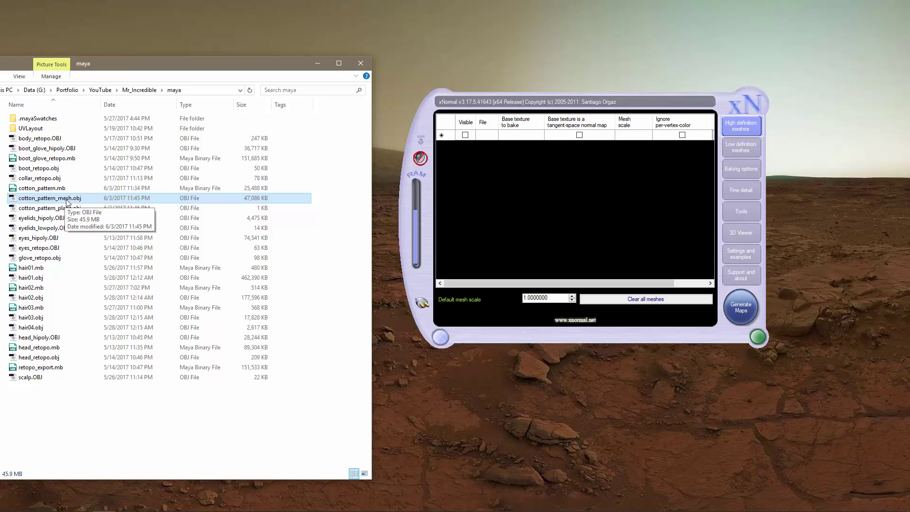
{"action": "left_click_drag", "start_coordinate": [67, 202], "coordinate": [529, 147]}
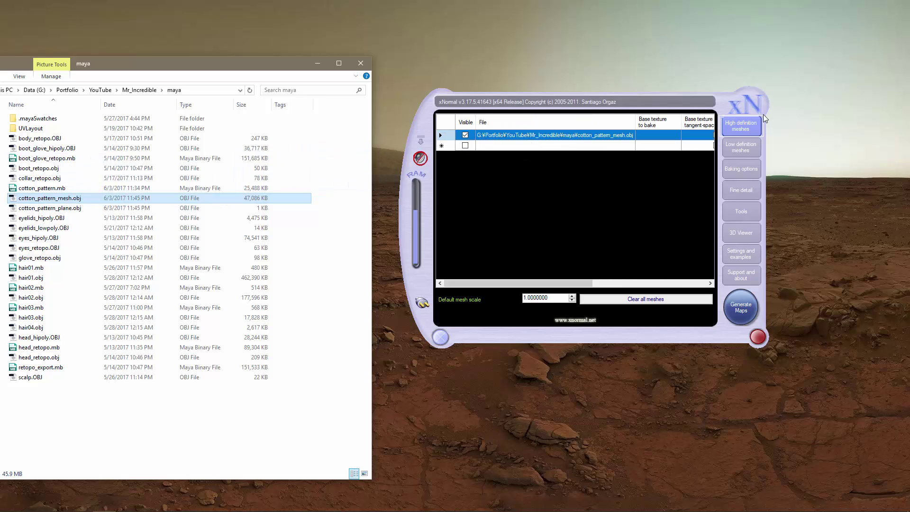
Step: Load cotton_pattern_plane.obj as the low-definition mesh and review its ray distance settings
{"action": "left_click", "coordinate": [740, 149]}
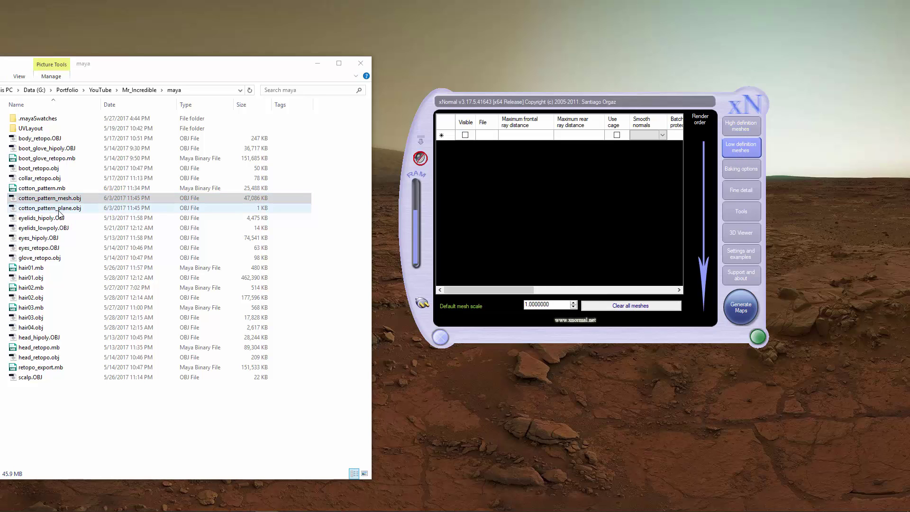
{"action": "left_click_drag", "start_coordinate": [59, 214], "coordinate": [509, 147]}
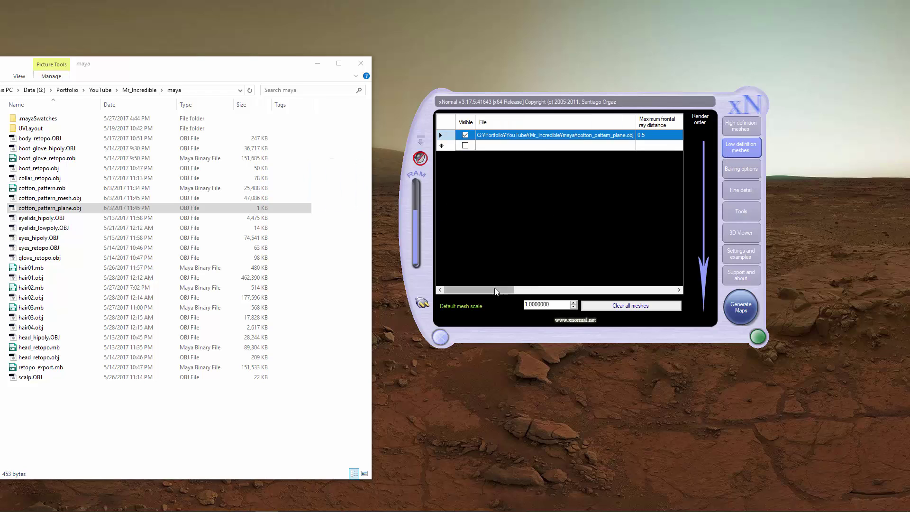
{"action": "left_click_drag", "start_coordinate": [494, 289], "coordinate": [529, 288]}
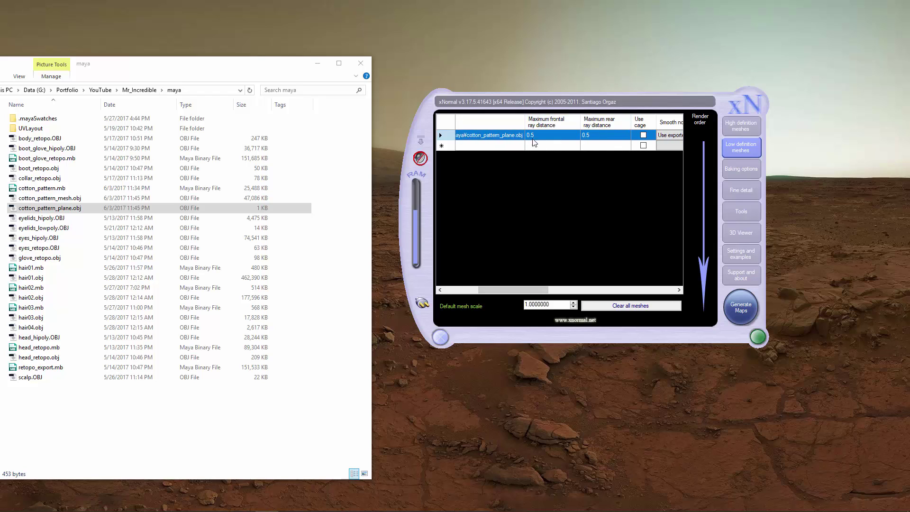
{"action": "left_click_drag", "start_coordinate": [524, 289], "coordinate": [557, 199]}
Step: Set the baked map size to 1024 by 1024 in the baking options
{"action": "left_click", "coordinate": [739, 172]}
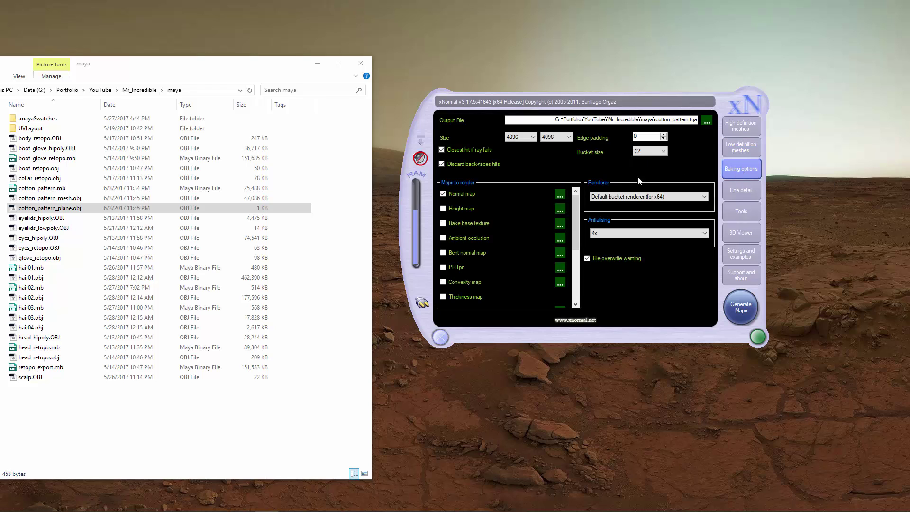
{"action": "left_click", "coordinate": [533, 137]}
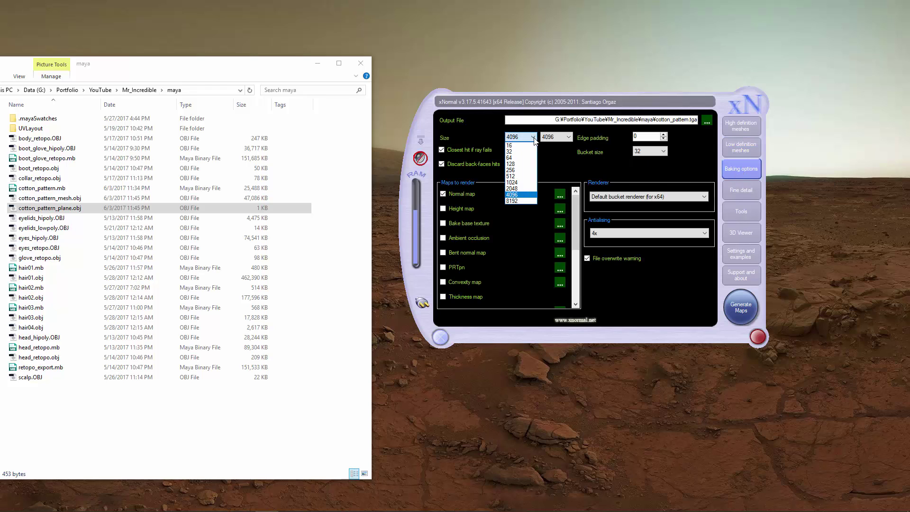
{"action": "left_click", "coordinate": [521, 184]}
{"action": "left_click", "coordinate": [558, 137]}
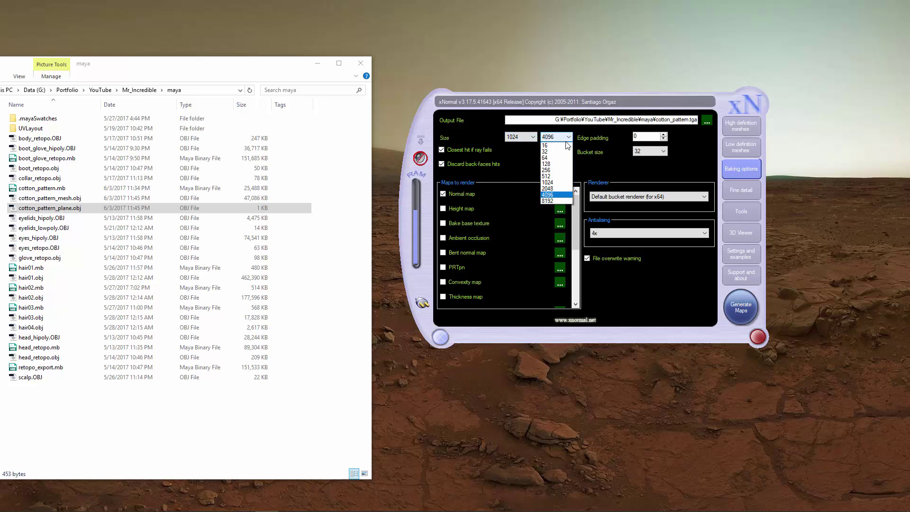
{"action": "left_click", "coordinate": [557, 182]}
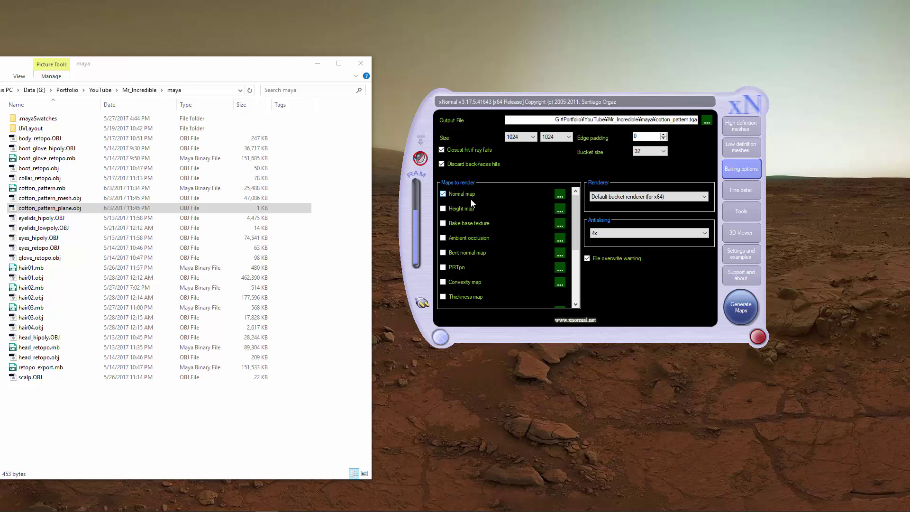
Step: Enable the ambient occlusion map alongside the normal map and review its occlusion settings
{"action": "mouse_move", "coordinate": [573, 213]}
{"action": "left_mouse_down"}
{"action": "mouse_move", "coordinate": [572, 256]}
{"action": "mouse_move", "coordinate": [574, 206]}
{"action": "left_mouse_up"}
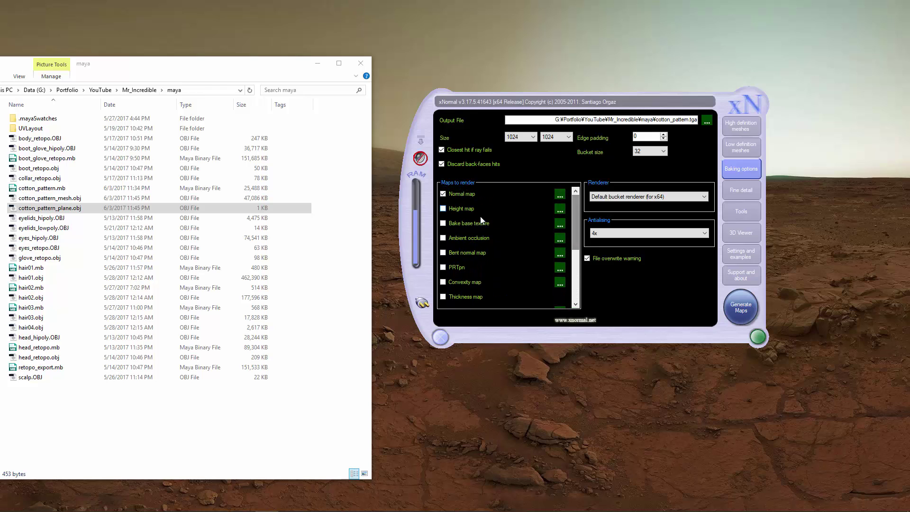
{"action": "left_click", "coordinate": [443, 238]}
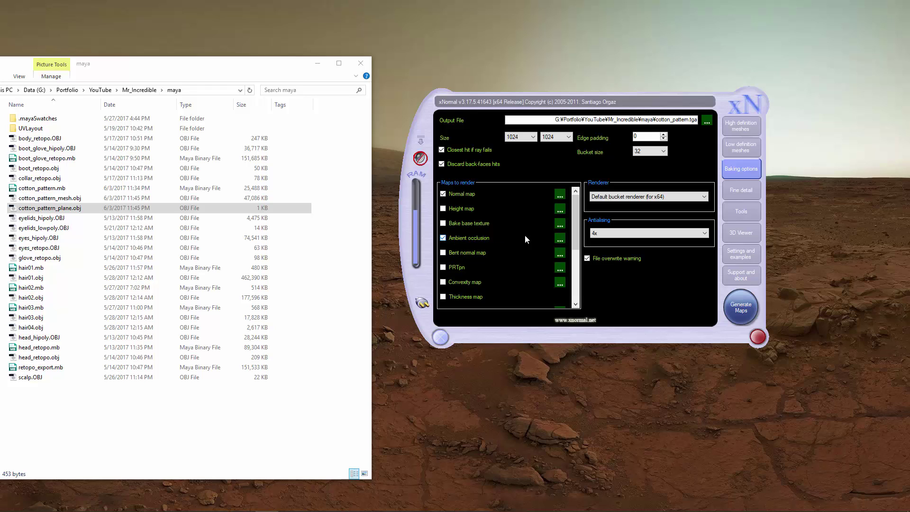
{"action": "left_click", "coordinate": [560, 240]}
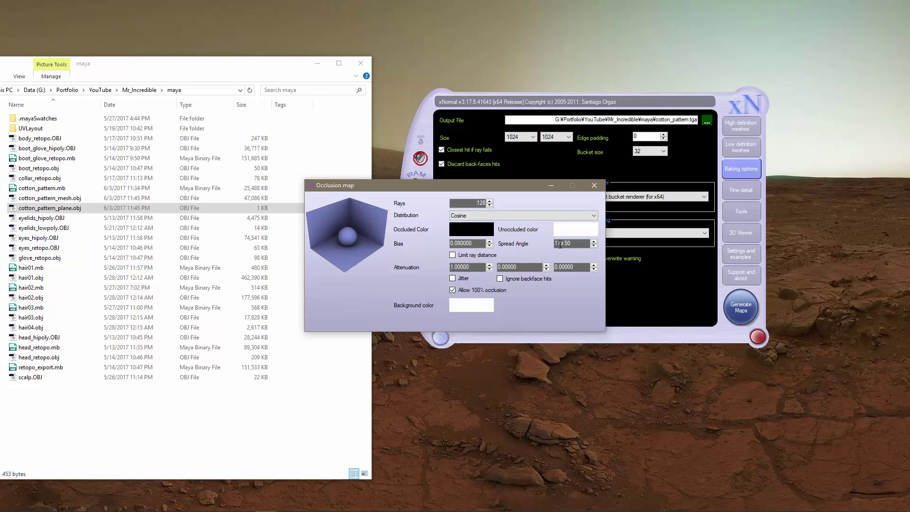
{"action": "left_click", "coordinate": [596, 186]}
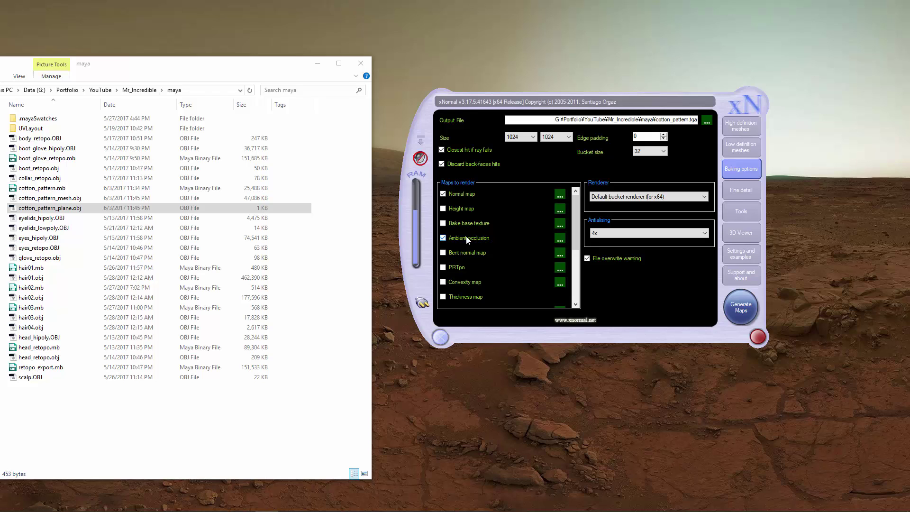
Step: Generate the normal and ambient occlusion maps, then close the preview and exit the baking program
{"action": "left_click", "coordinate": [744, 309]}
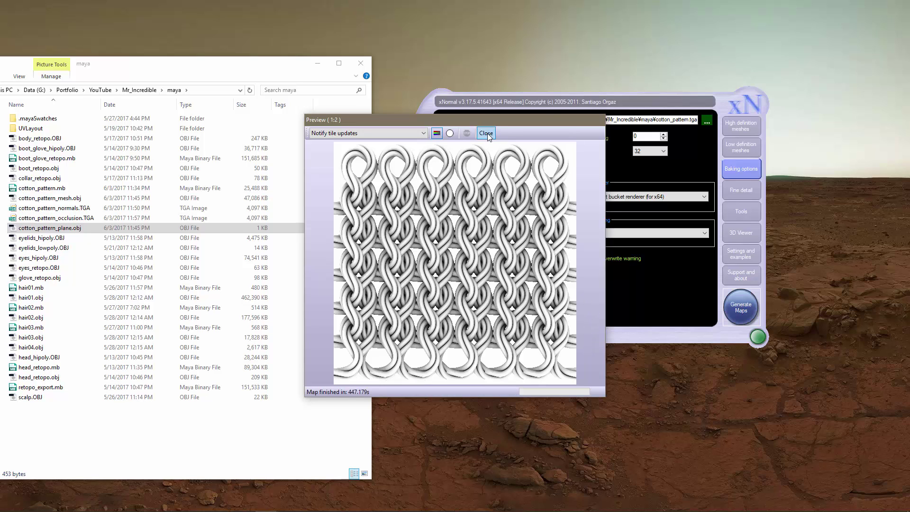
{"action": "left_click", "coordinate": [487, 133]}
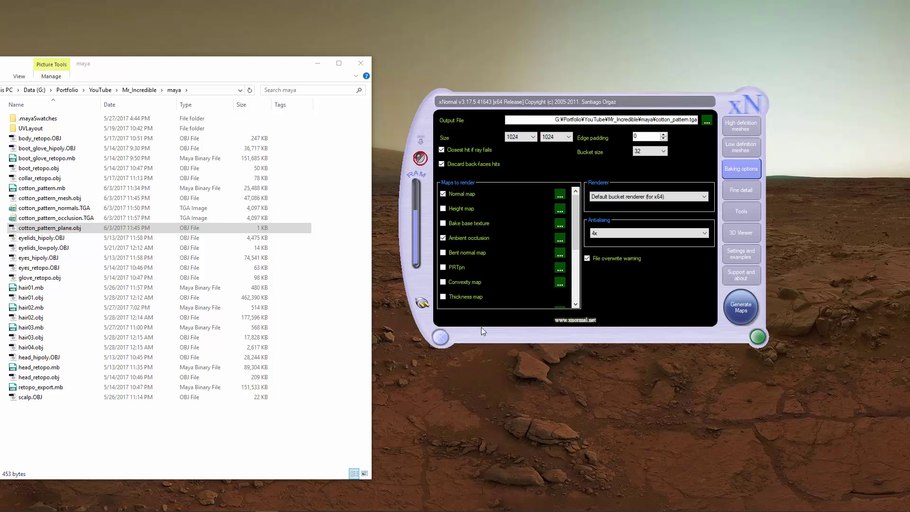
{"action": "left_click", "coordinate": [440, 338]}
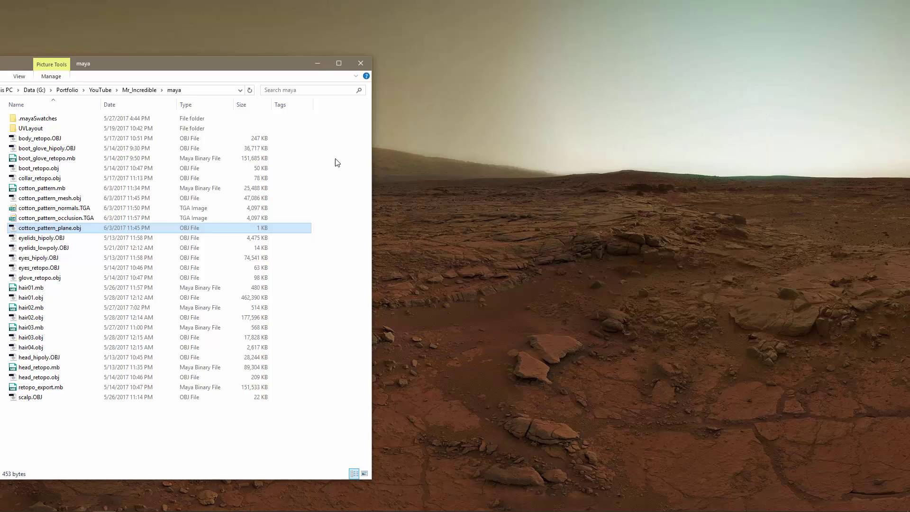
Step: Open cotton_pattern_normals.TGA and cotton_pattern_occlusion.TGA in Photoshop and arrange their windows side by side
{"action": "left_click", "coordinate": [92, 208]}
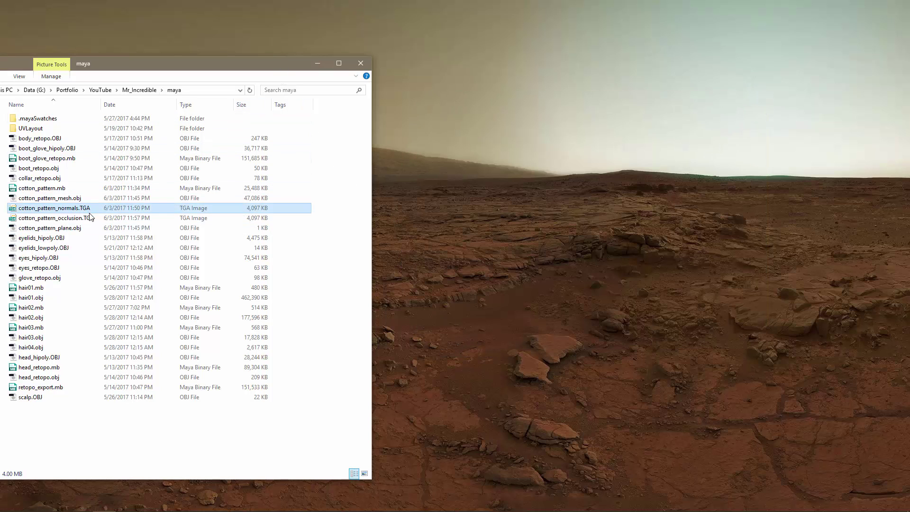
{"action": "left_click", "coordinate": [91, 218], "text": "shift"}
{"action": "left_click", "coordinate": [82, 208]}
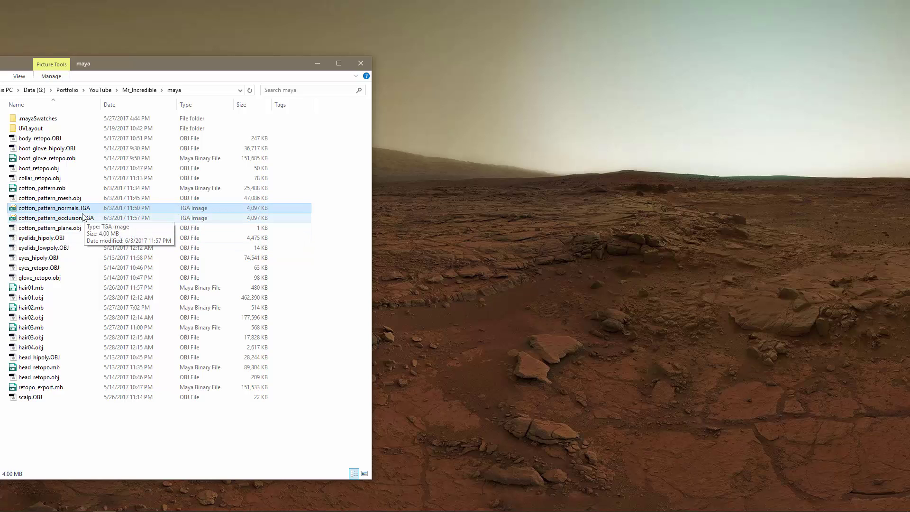
{"action": "left_click", "coordinate": [82, 219], "text": "shift"}
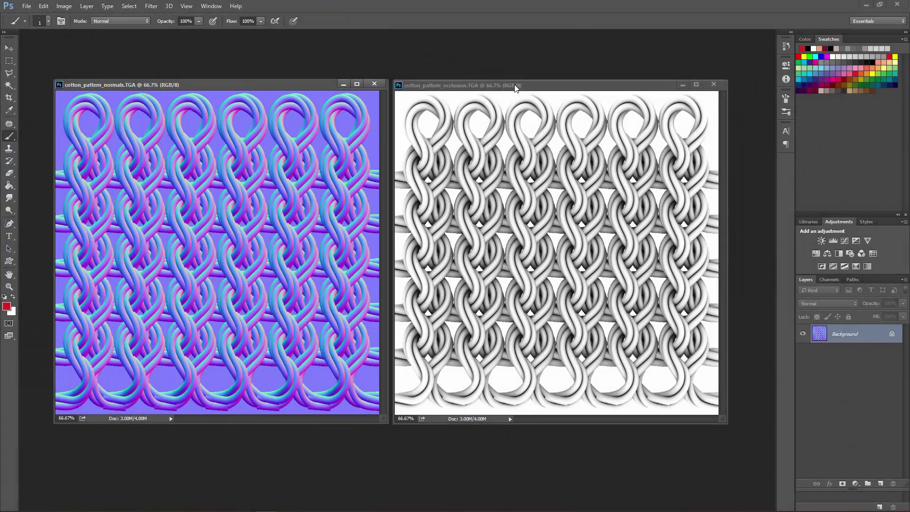
{"action": "left_click_drag", "start_coordinate": [515, 89], "coordinate": [524, 89]}
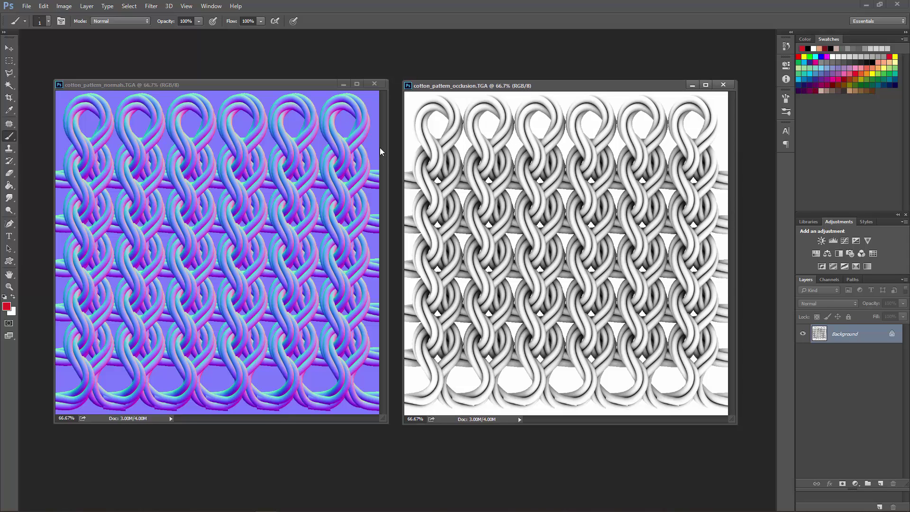
{"action": "left_click_drag", "start_coordinate": [300, 83], "coordinate": [304, 83]}
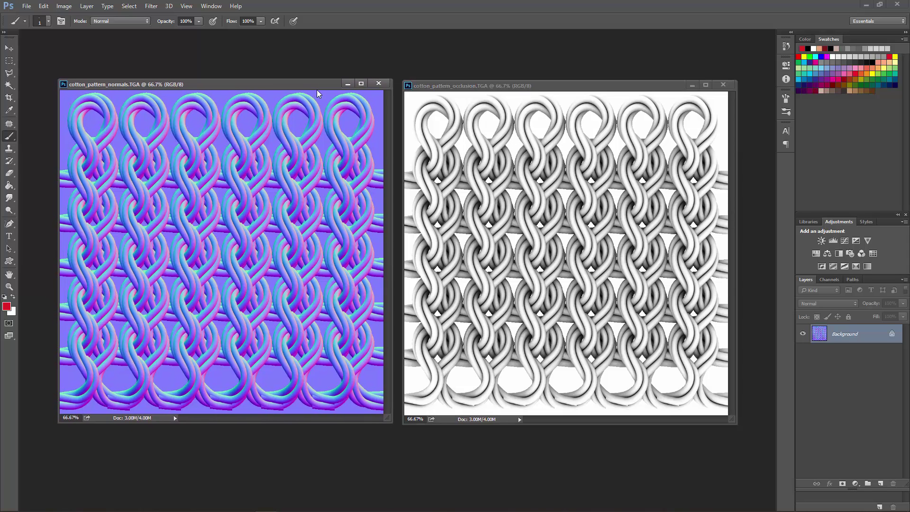
Step: Copy the entire occlusion image into the normals document as an aligned new layer and close the occlusion file
{"action": "left_click", "coordinate": [449, 87]}
{"action": "key", "text": "ctrl+a"}
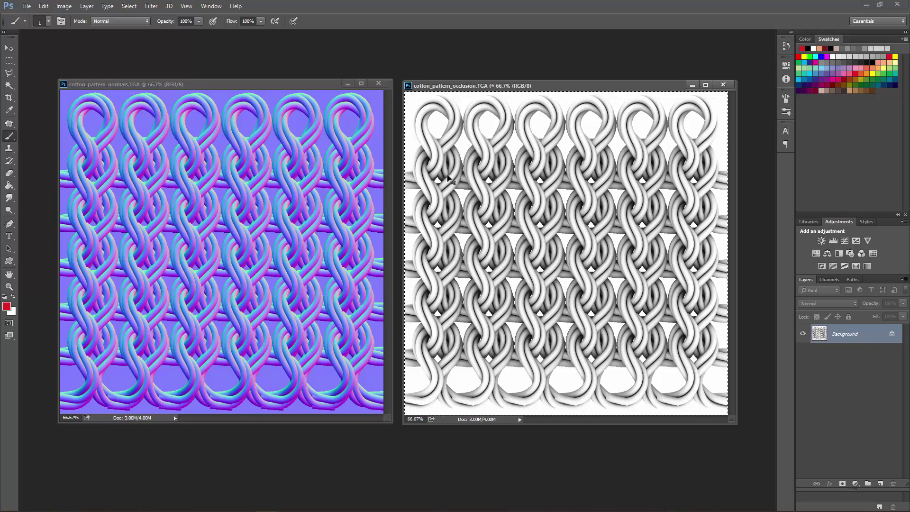
{"action": "left_click_drag", "start_coordinate": [454, 180], "coordinate": [370, 225], "text": "ctrl"}
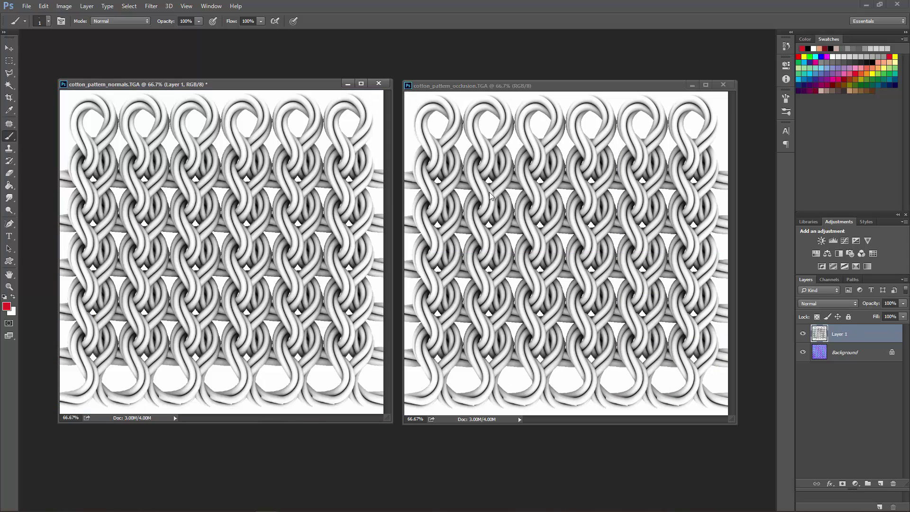
{"action": "left_click", "coordinate": [723, 84]}
{"action": "left_click_drag", "start_coordinate": [317, 90], "coordinate": [536, 97]}
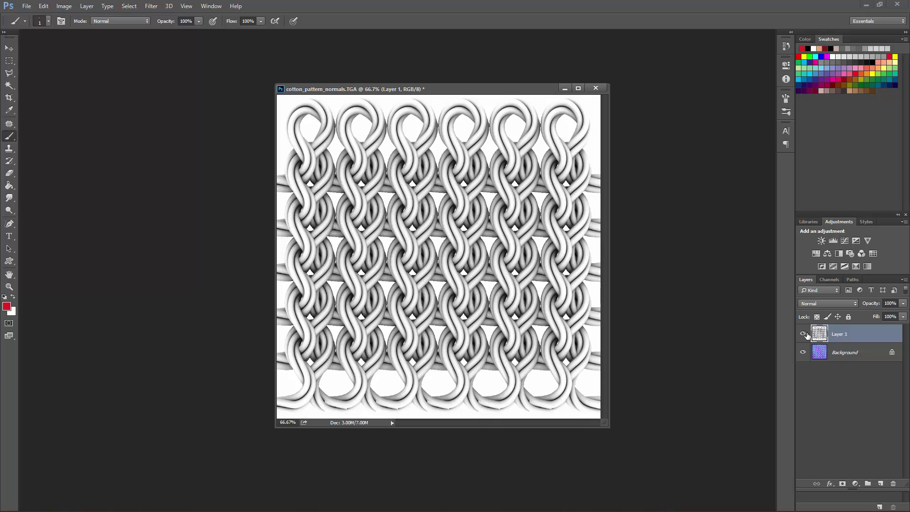
Step: Compare the occlusion layer with the normal map background by toggling their visibility
{"action": "left_click", "coordinate": [802, 334]}
{"action": "left_click", "coordinate": [803, 333]}
{"action": "left_click", "coordinate": [802, 351]}
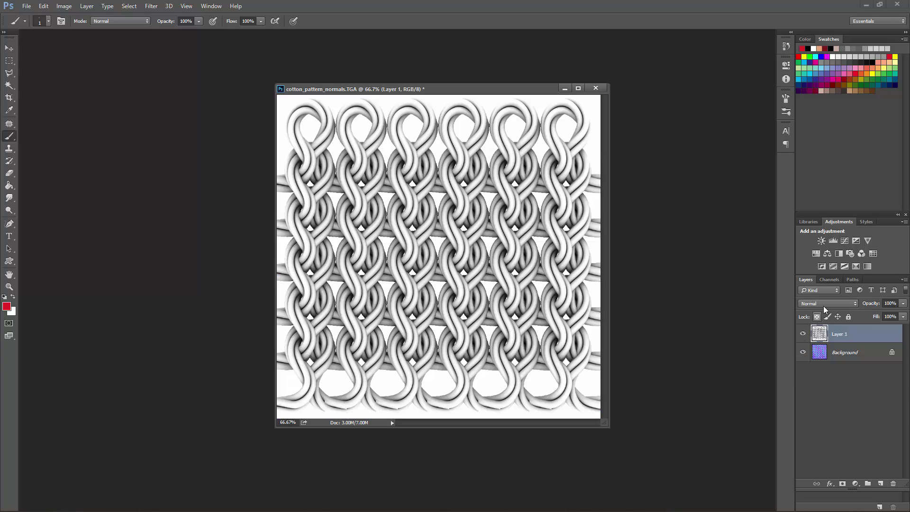
Step: Examine the Alpha 1 channel of the normals document, inspecting the mask's gaps and edges up close
{"action": "left_click", "coordinate": [829, 280]}
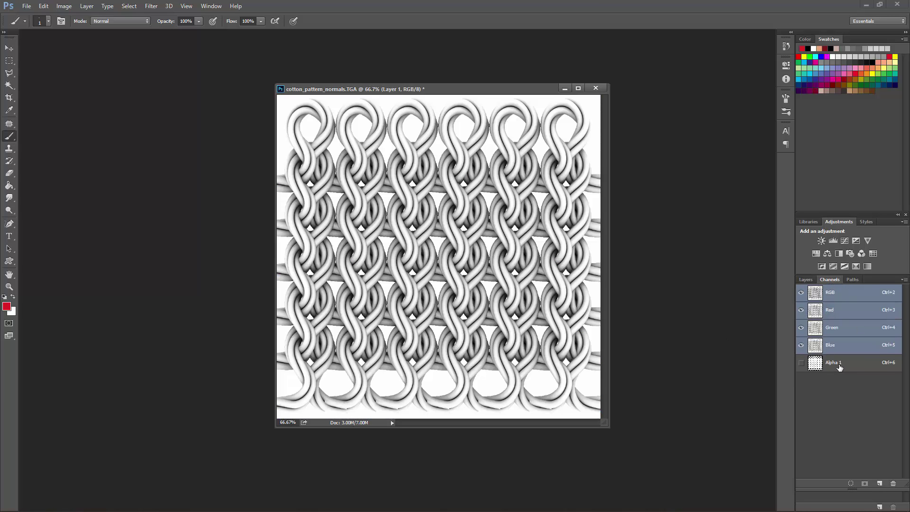
{"action": "left_click", "coordinate": [838, 365]}
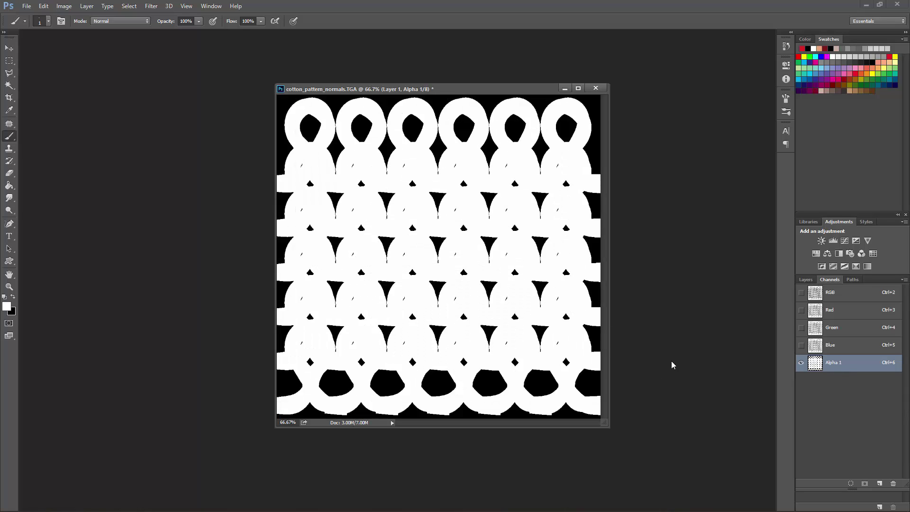
{"action": "double_click", "coordinate": [9, 286]}
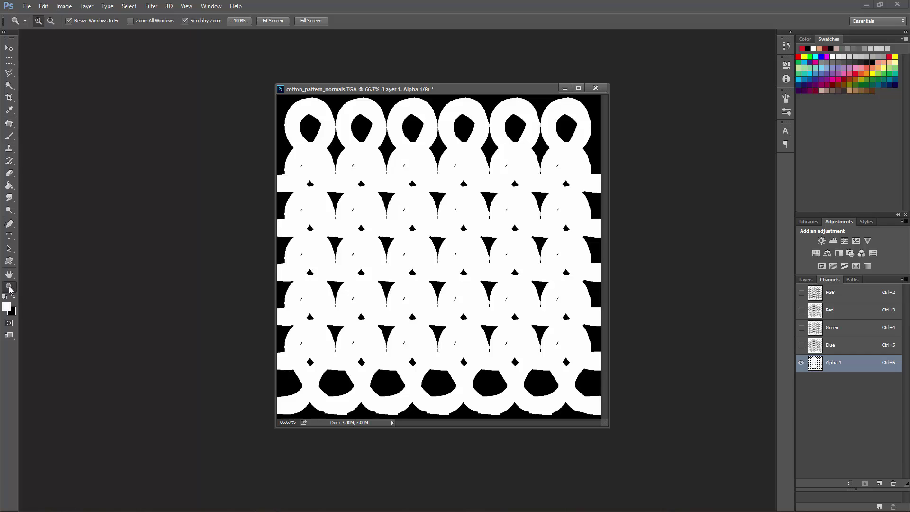
{"action": "left_click", "coordinate": [440, 199]}
{"action": "left_click", "coordinate": [443, 220]}
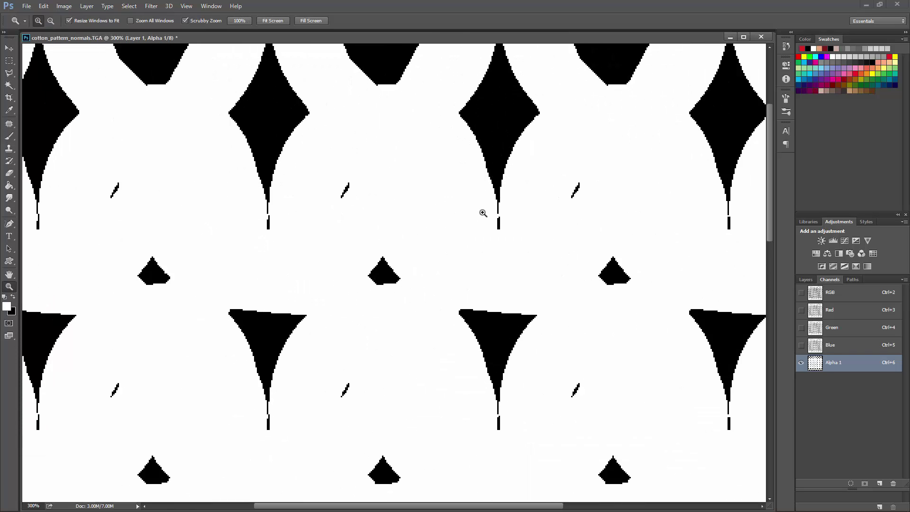
{"action": "left_click", "coordinate": [438, 269], "text": "alt"}
{"action": "left_click", "coordinate": [439, 269], "text": "alt"}
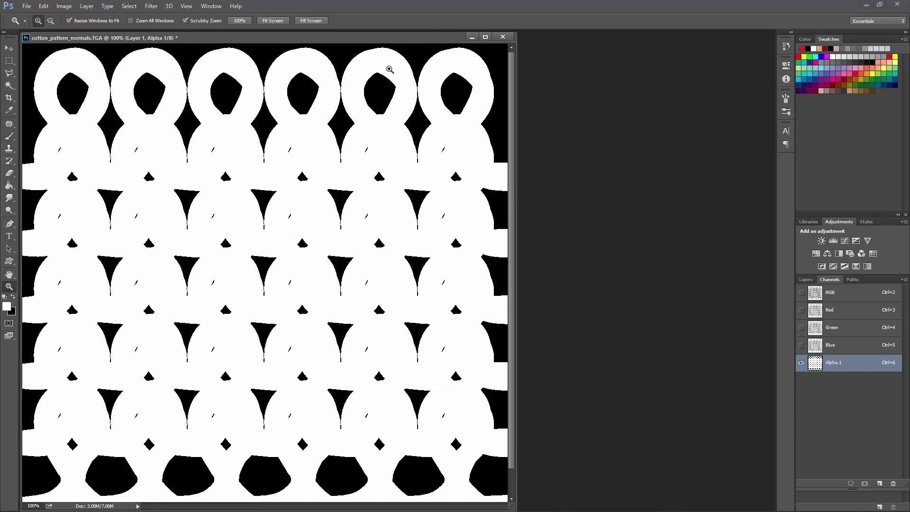
{"action": "left_click_drag", "start_coordinate": [401, 39], "coordinate": [559, 39]}
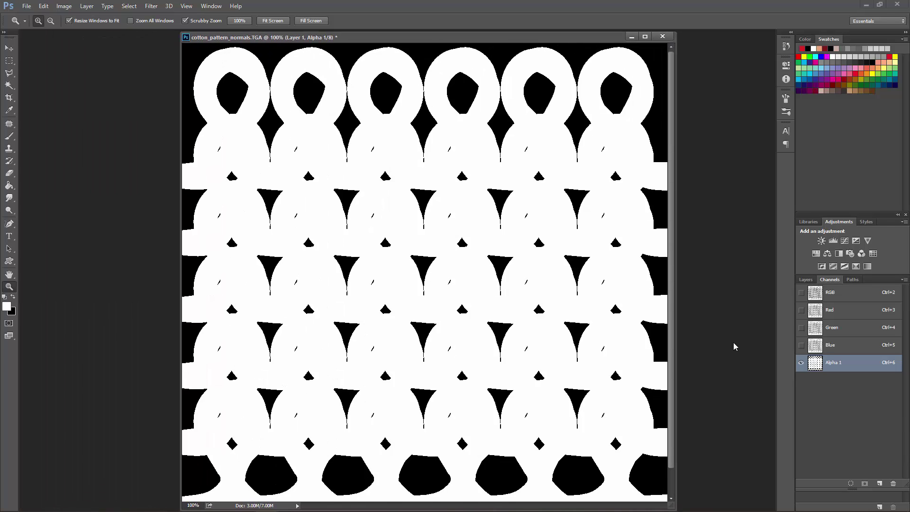
Step: Load the Alpha 1 channel as a selection and return to the RGB composite with the occlusion layer active
{"action": "left_click", "coordinate": [815, 364], "text": "ctrl"}
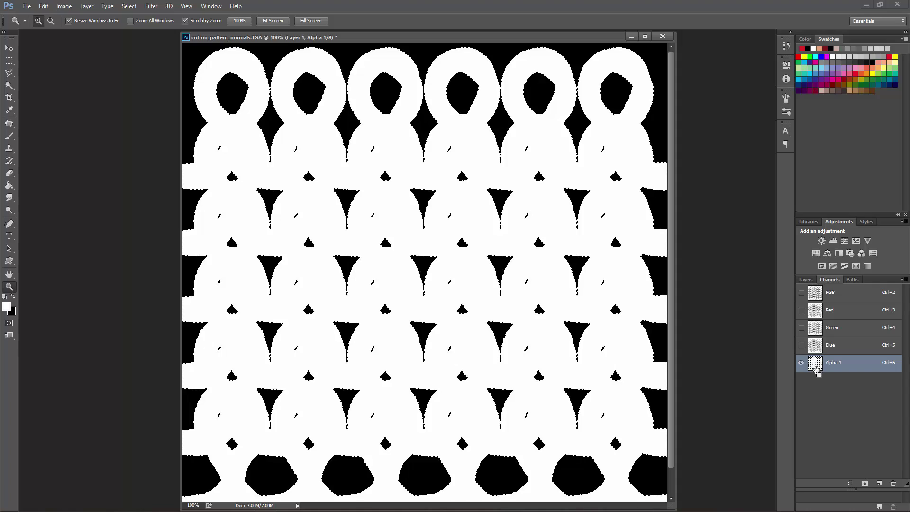
{"action": "left_click", "coordinate": [829, 293]}
{"action": "left_click", "coordinate": [806, 279]}
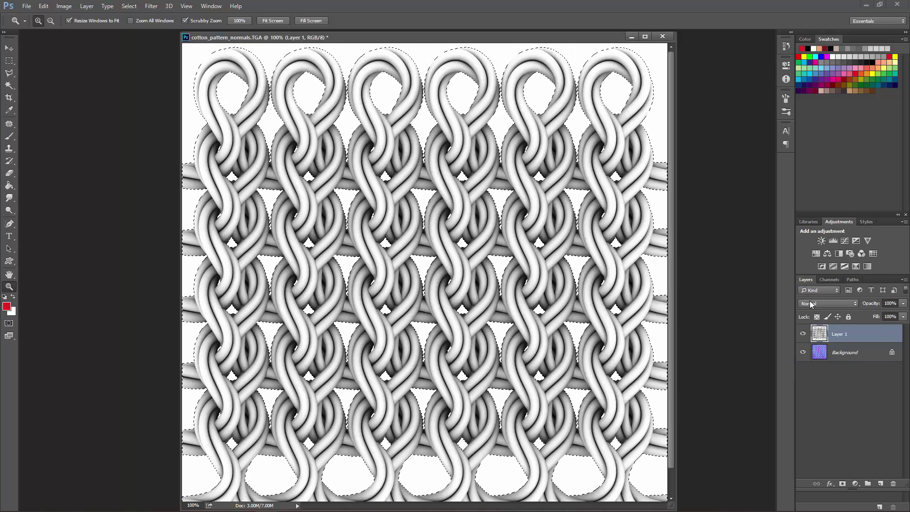
Step: Hide the occlusion layer, copy the selected knit area of the normal map background onto a new layer, and hide the background
{"action": "left_click", "coordinate": [802, 334]}
{"action": "left_click", "coordinate": [837, 358]}
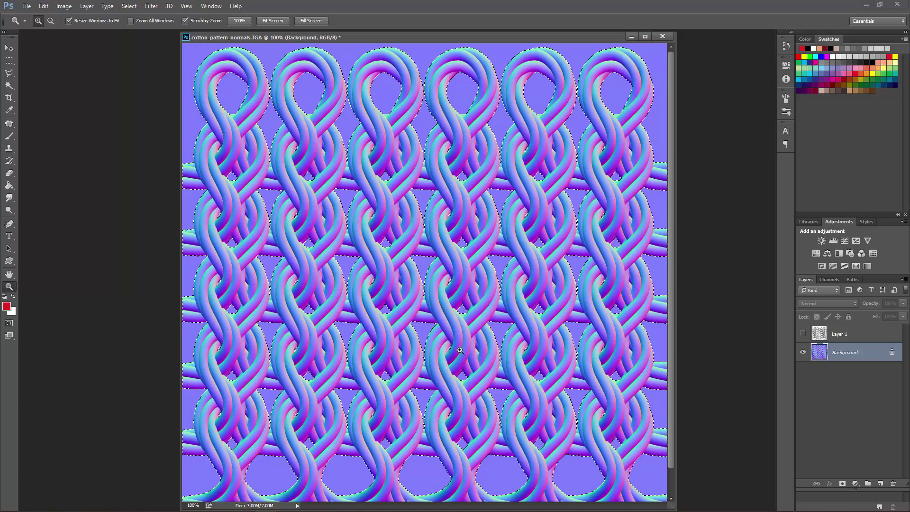
{"action": "key", "text": "ctrl+j"}
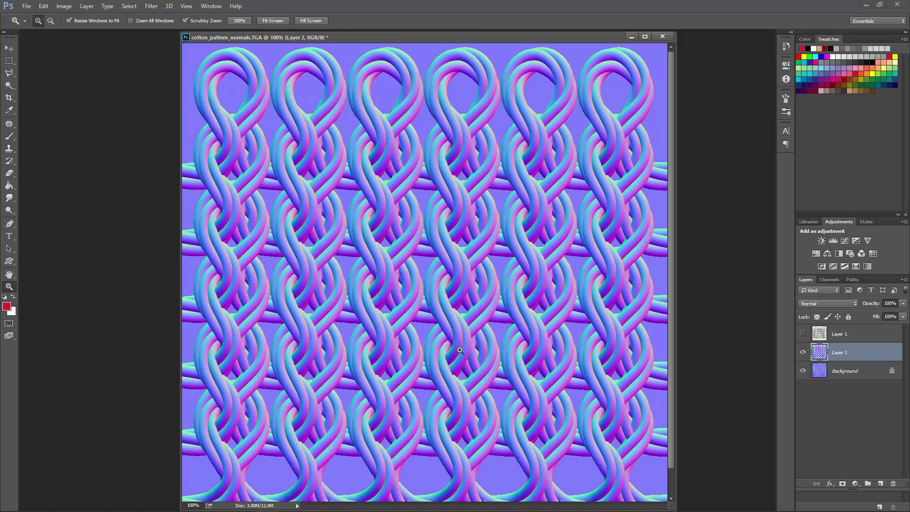
{"action": "left_click", "coordinate": [803, 370]}
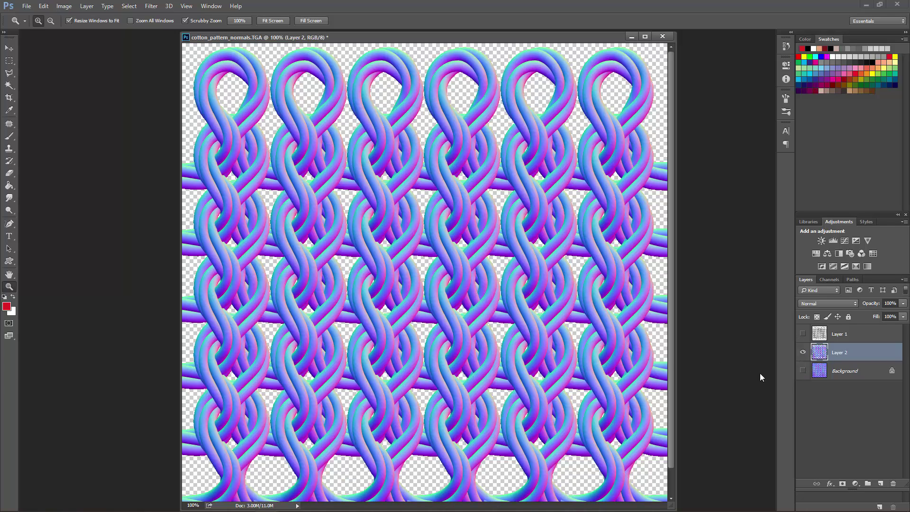
Step: Load the cut-out normal layer's outline as a selection and copy that area of the occlusion layer onto a new layer
{"action": "left_click", "coordinate": [823, 359], "text": "ctrl"}
{"action": "left_click", "coordinate": [811, 340]}
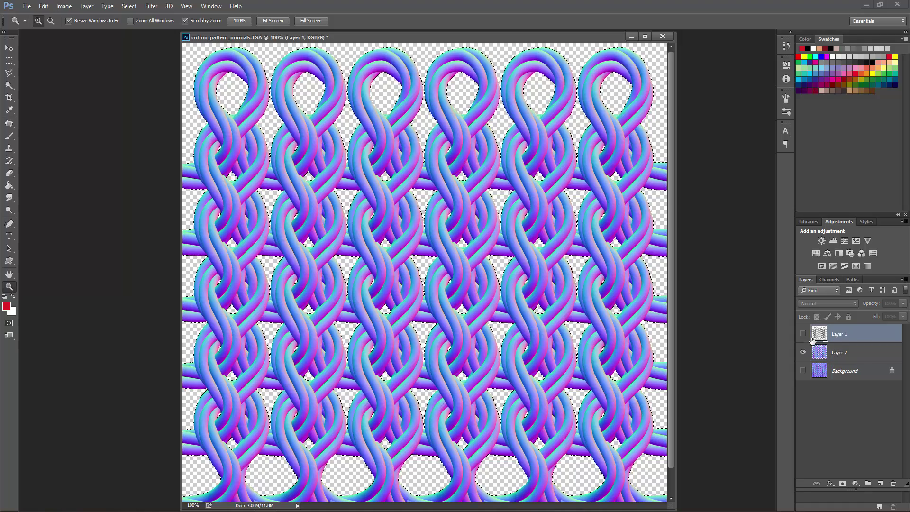
{"action": "left_click", "coordinate": [803, 333]}
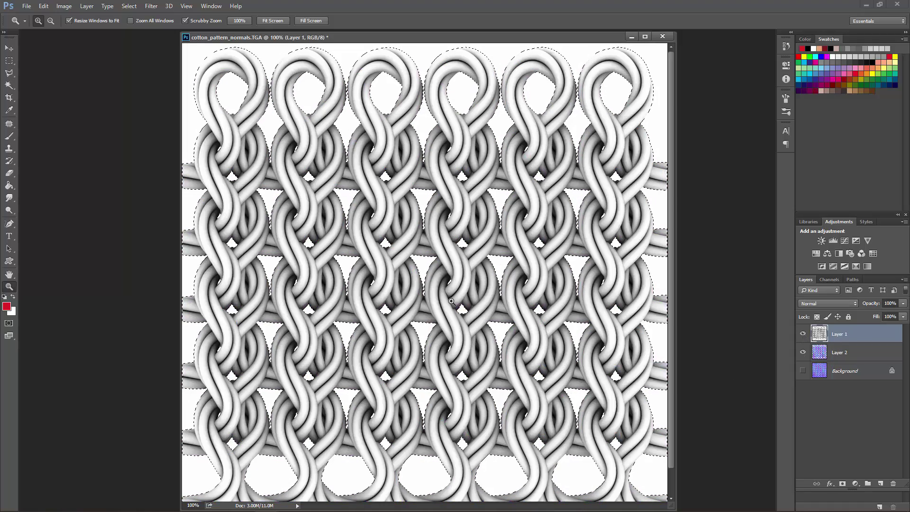
{"action": "key", "text": "ctrl+j"}
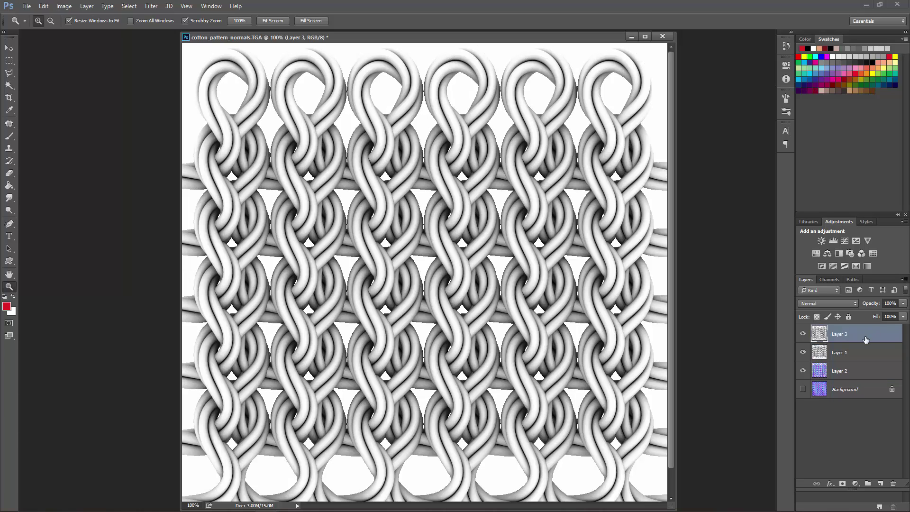
Step: Delete the uncut occlusion layer and the background, and hide the cut-out occlusion layer
{"action": "left_click", "coordinate": [856, 358]}
{"action": "left_click", "coordinate": [861, 391], "text": "ctrl"}
{"action": "left_click_drag", "start_coordinate": [861, 390], "coordinate": [893, 483]}
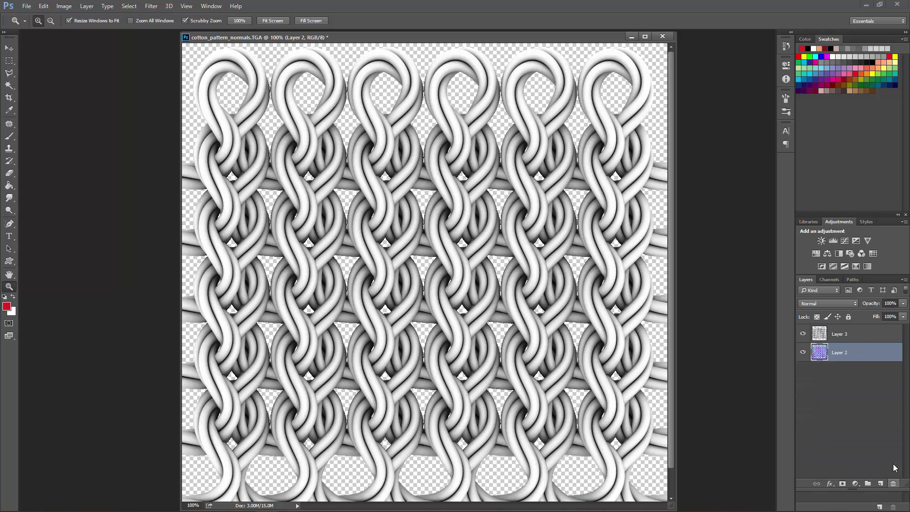
{"action": "left_click", "coordinate": [846, 341]}
{"action": "left_click", "coordinate": [802, 334]}
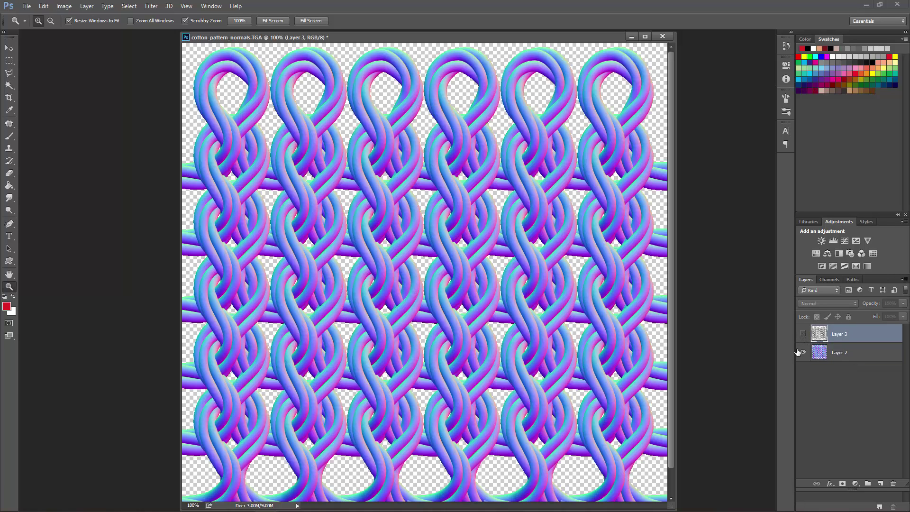
Step: Draw a rectangular selection across the knit, starting and ending at matching points of the repeating loops
{"action": "left_click", "coordinate": [11, 187]}
{"action": "left_click", "coordinate": [9, 287]}
{"action": "left_click", "coordinate": [421, 245]}
{"action": "left_click_drag", "start_coordinate": [401, 253], "coordinate": [497, 323]}
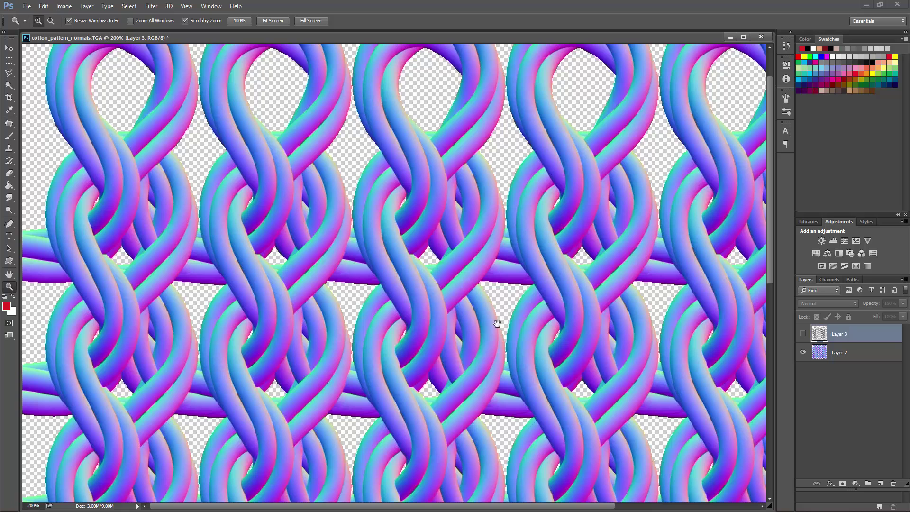
{"action": "left_click", "coordinate": [471, 303], "text": "alt"}
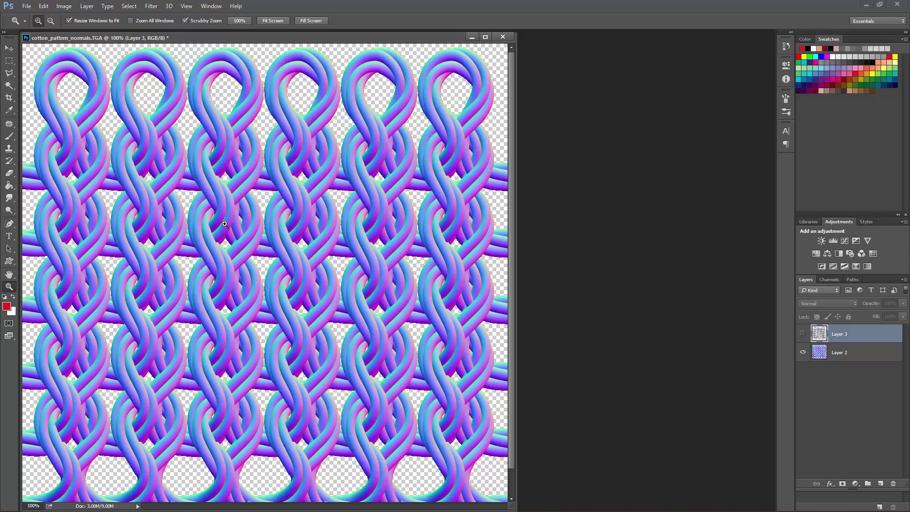
{"action": "left_click", "coordinate": [221, 261]}
{"action": "left_click_drag", "start_coordinate": [259, 227], "coordinate": [516, 333]}
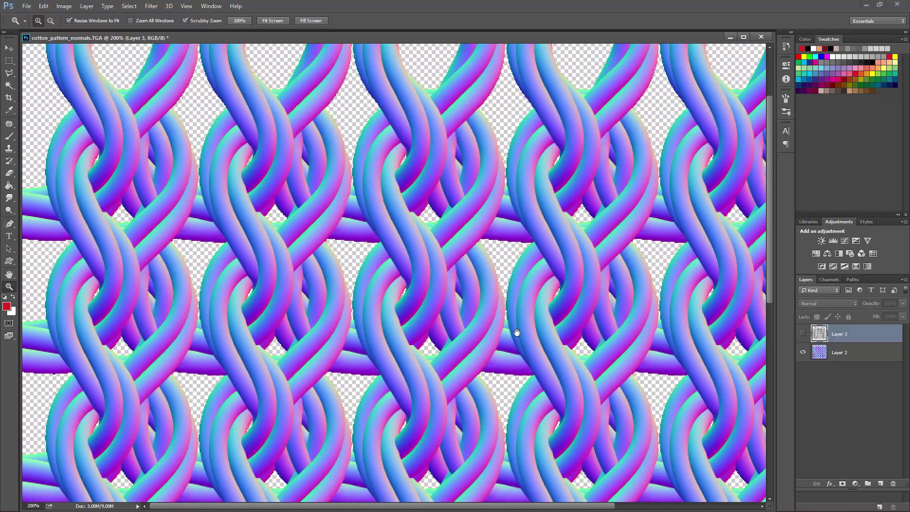
{"action": "key", "text": "m"}
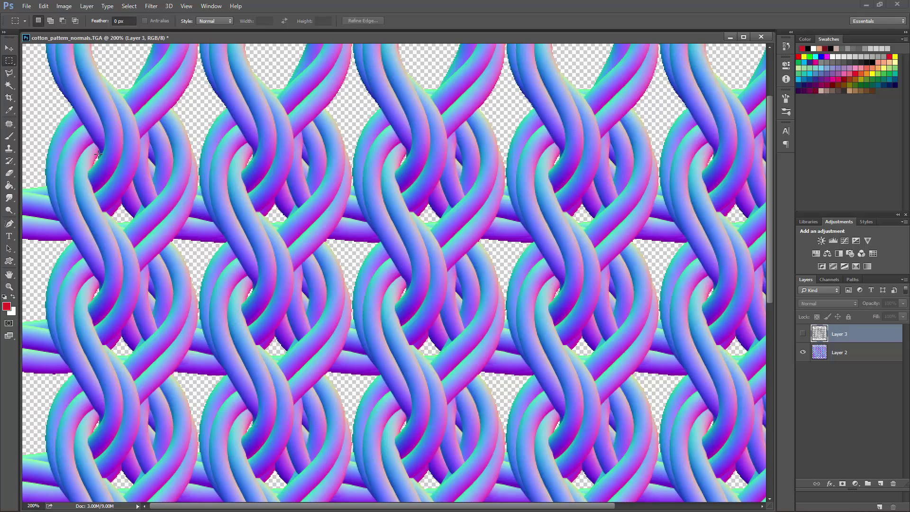
{"action": "left_click_drag", "start_coordinate": [98, 153], "coordinate": [638, 325]}
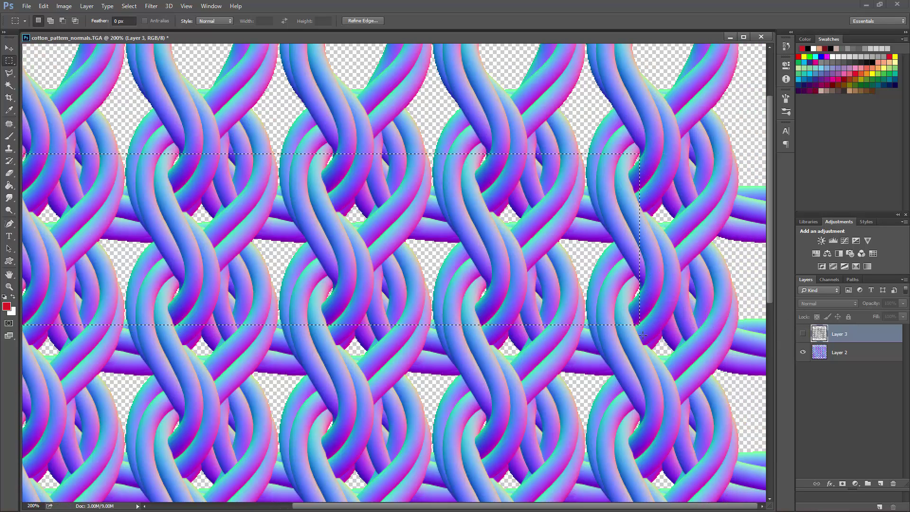
{"action": "left_click_drag", "start_coordinate": [519, 395], "coordinate": [620, 280]}
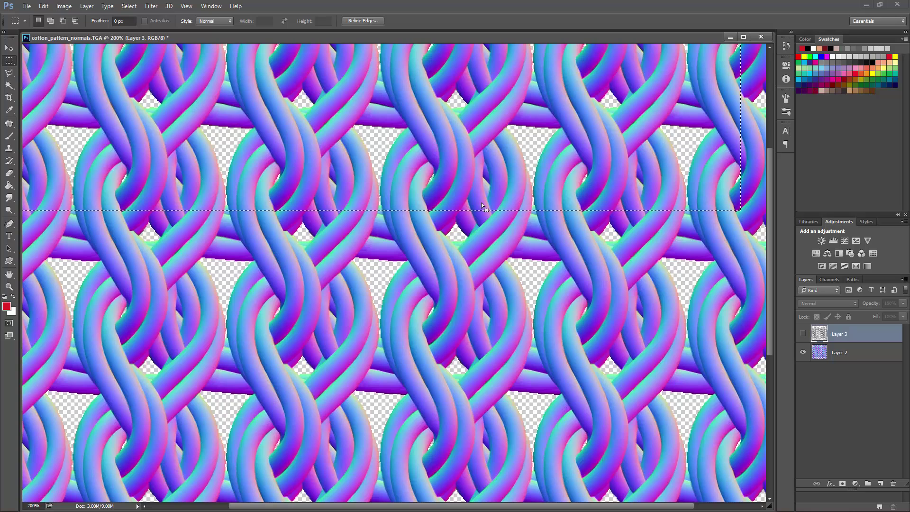
Step: Transform the selection, extending its lower edge to a matching loop row at 311.60% height, and apply the change
{"action": "right_click", "coordinate": [481, 186]}
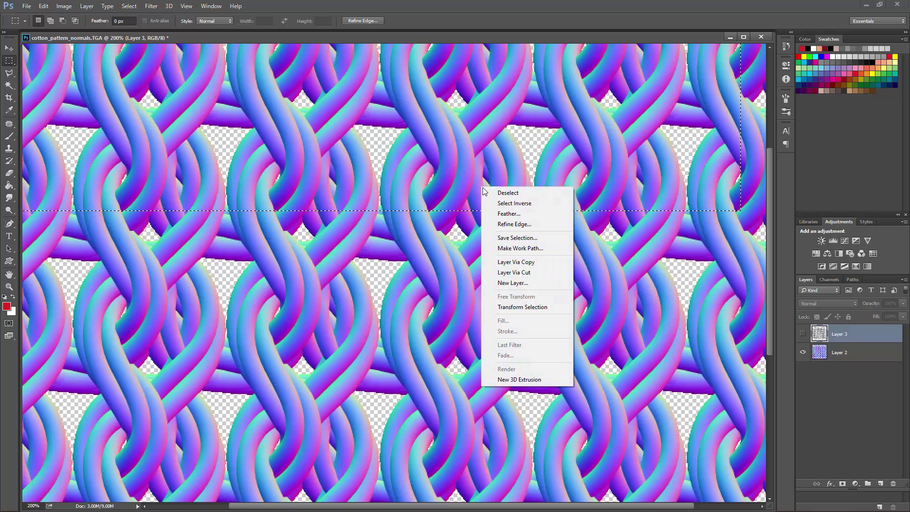
{"action": "left_click", "coordinate": [515, 308]}
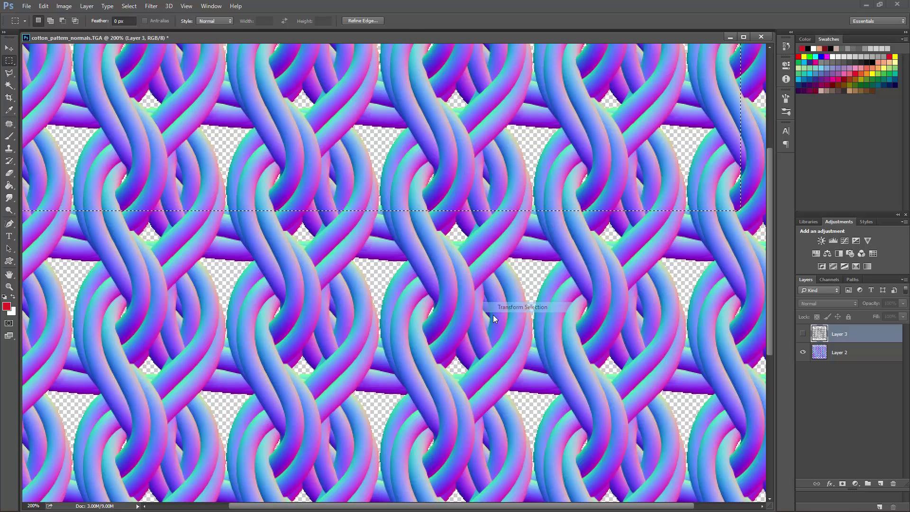
{"action": "left_click_drag", "start_coordinate": [357, 209], "coordinate": [344, 451]}
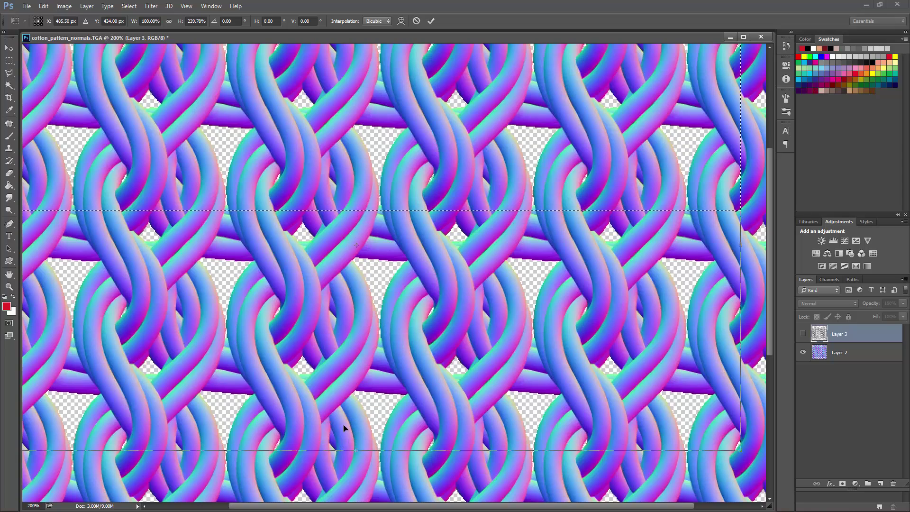
{"action": "left_click_drag", "start_coordinate": [291, 353], "coordinate": [357, 119]}
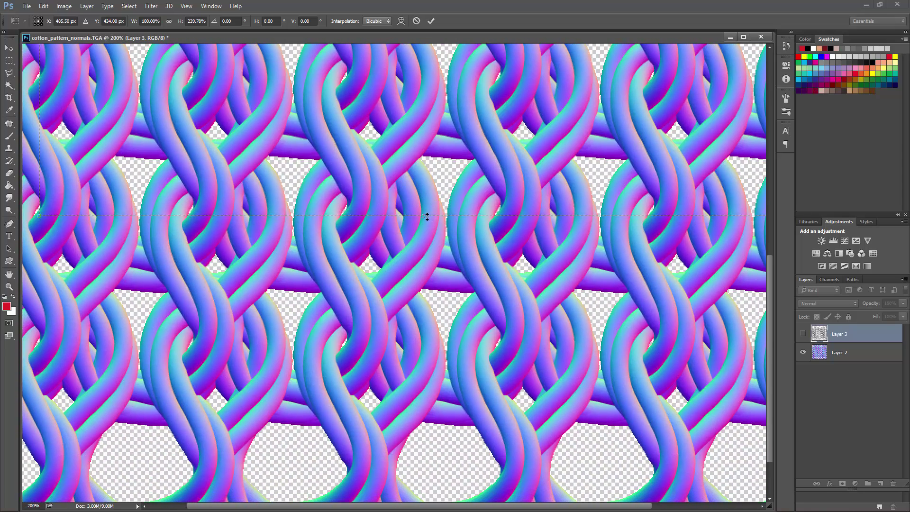
{"action": "left_click_drag", "start_coordinate": [423, 215], "coordinate": [414, 308]}
{"action": "left_click_drag", "start_coordinate": [416, 332], "coordinate": [416, 339]}
{"action": "left_click_drag", "start_coordinate": [293, 191], "coordinate": [583, 252]}
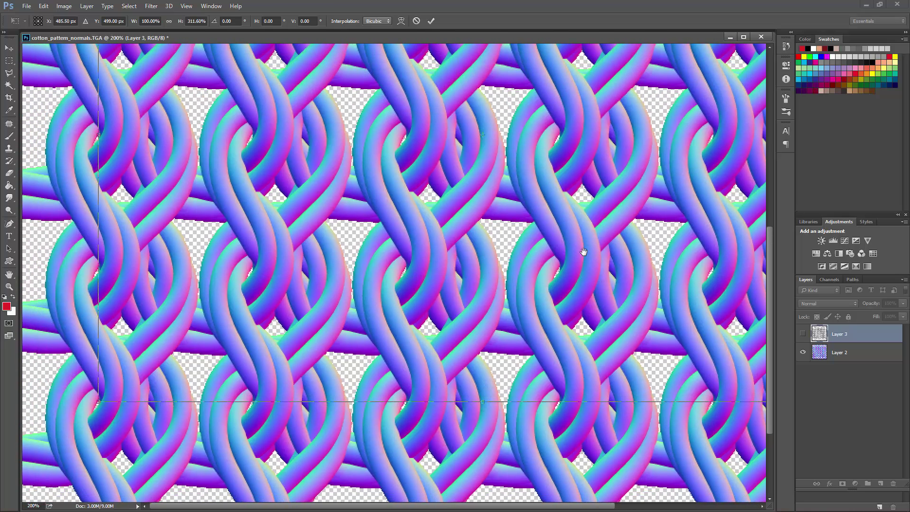
{"action": "left_click_drag", "start_coordinate": [357, 175], "coordinate": [427, 227]}
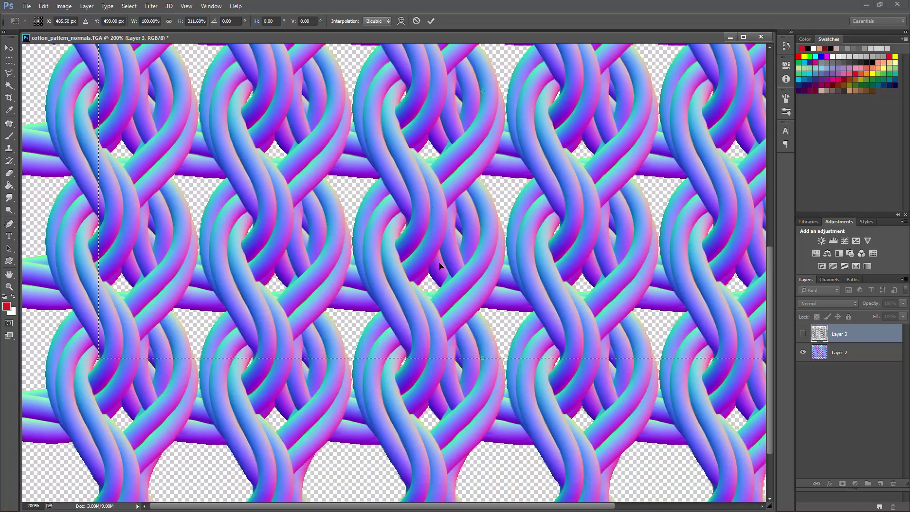
{"action": "left_click", "coordinate": [64, 7]}
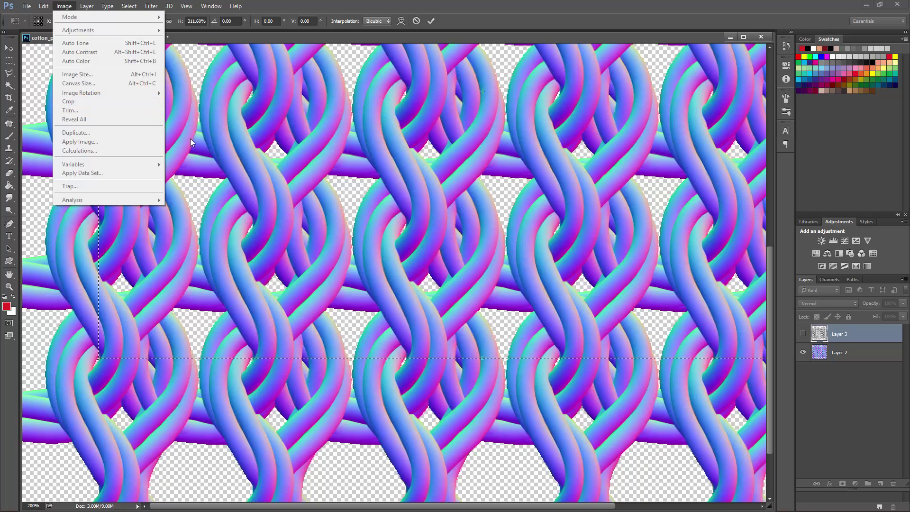
{"action": "left_click", "coordinate": [844, 337]}
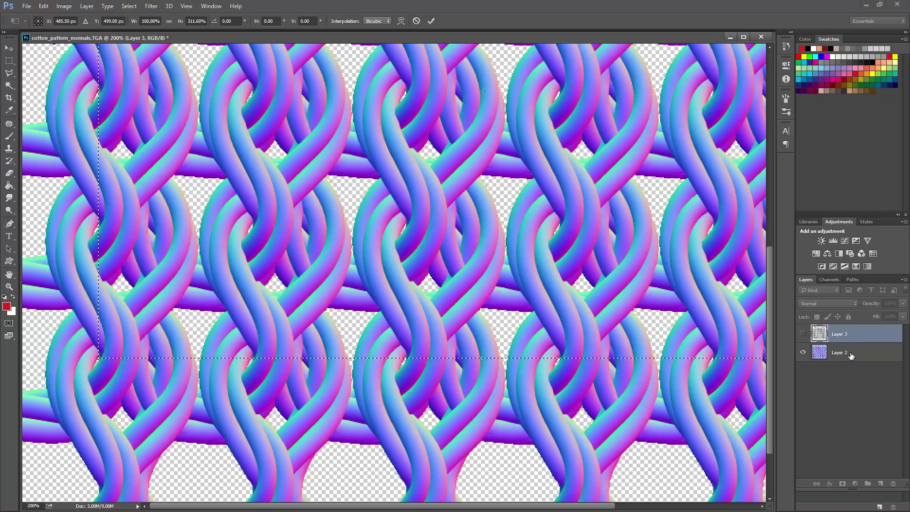
{"action": "double_click", "coordinate": [644, 356]}
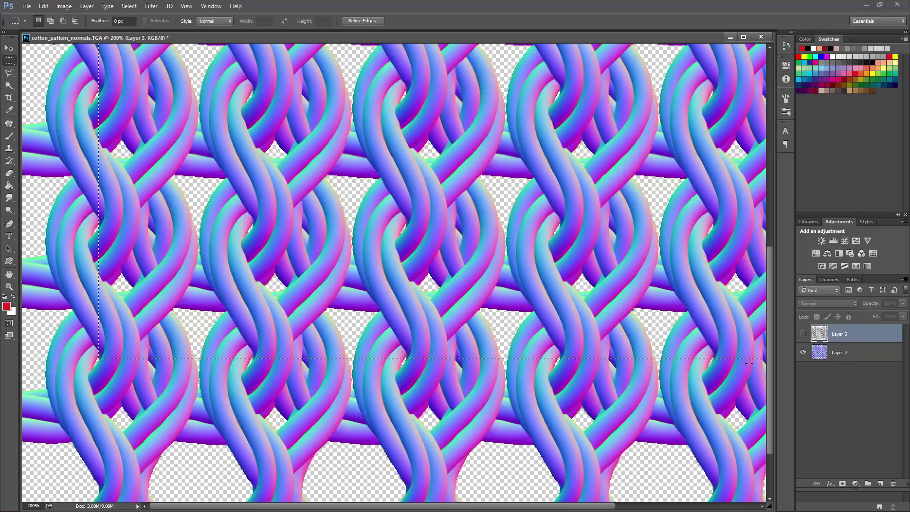
Step: Crop the document to the selection with Layer 2 active, then deselect and view the whole tile at 100%
{"action": "left_click", "coordinate": [842, 355]}
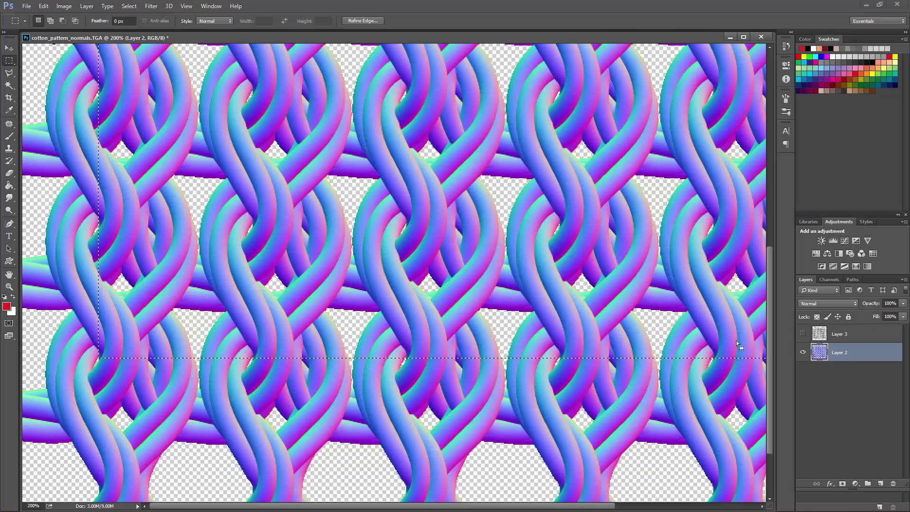
{"action": "left_click", "coordinate": [64, 6]}
{"action": "left_click", "coordinate": [78, 101]}
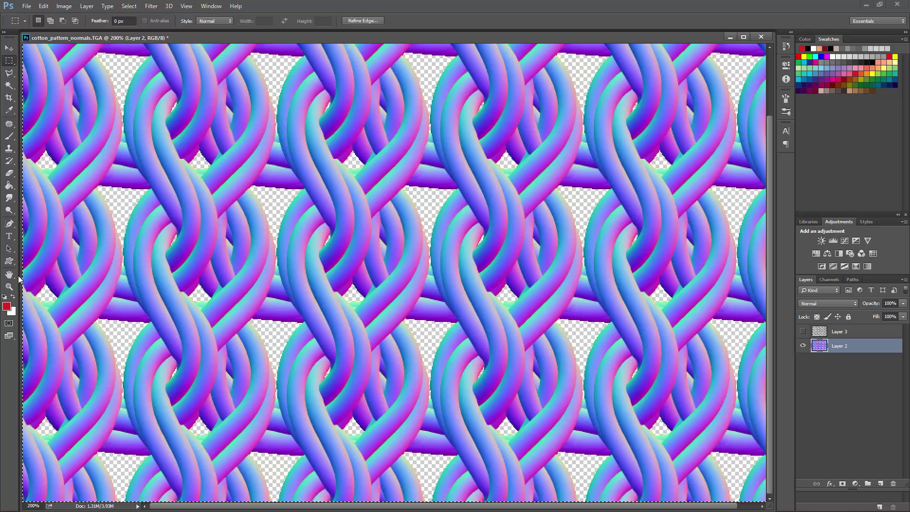
{"action": "key", "text": "z"}
{"action": "left_click", "coordinate": [304, 235], "text": "alt"}
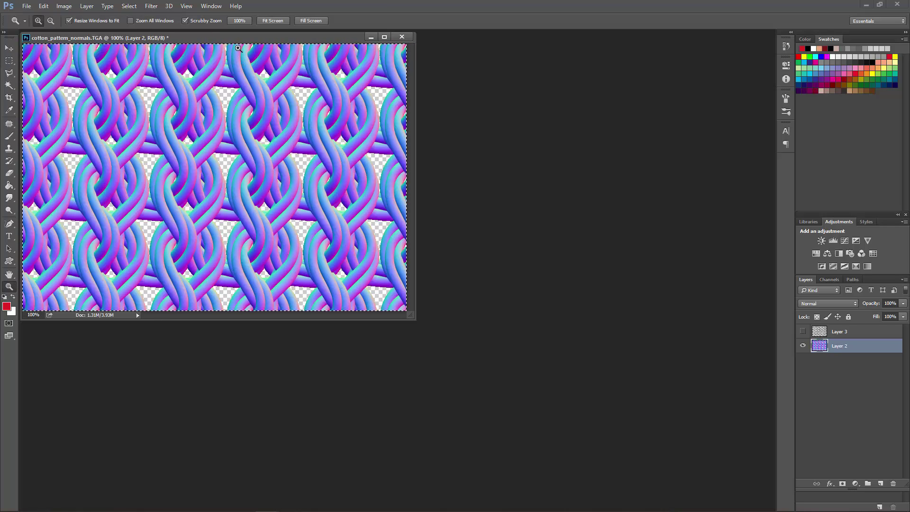
{"action": "left_click_drag", "start_coordinate": [247, 38], "coordinate": [431, 135]}
{"action": "key", "text": "ctrl+d"}
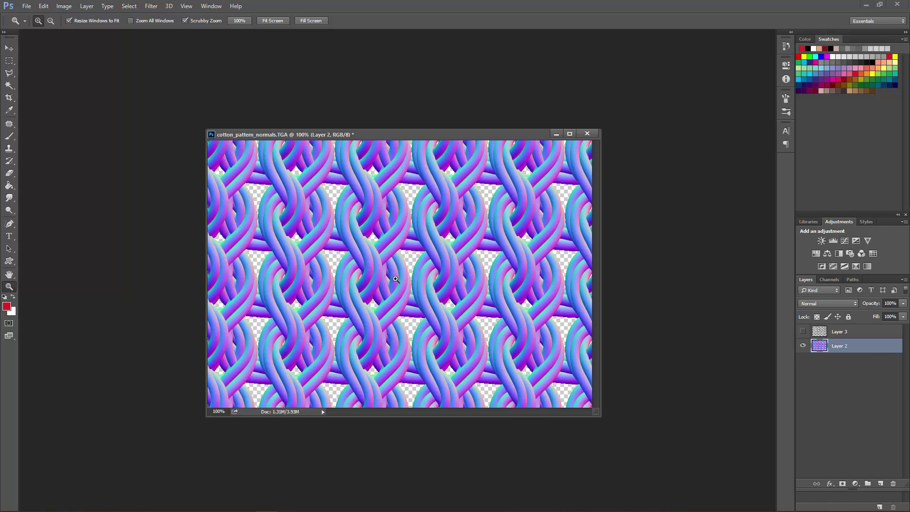
Step: Shift the normal layer sideways by half the canvas and place a copy against it to check the tiling seam
{"action": "left_click_drag", "start_coordinate": [361, 280], "coordinate": [548, 294], "text": "ctrl+shift"}
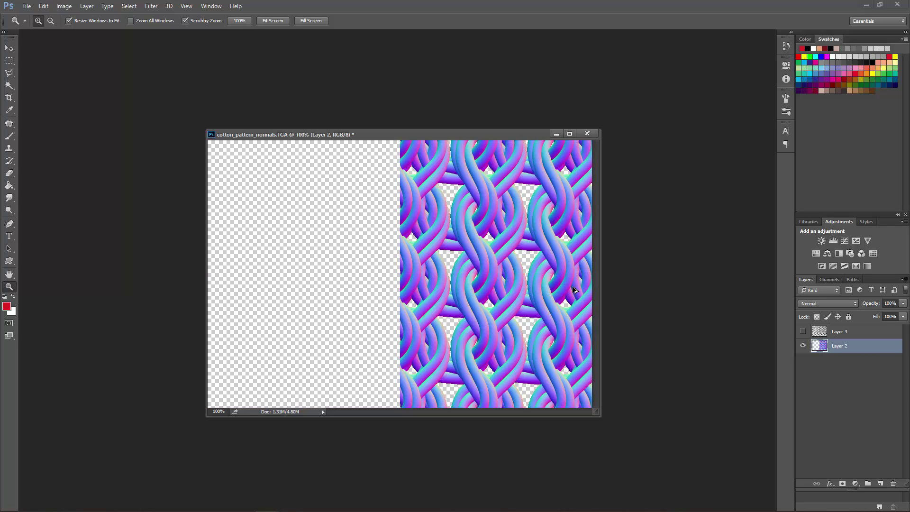
{"action": "left_click_drag", "start_coordinate": [573, 290], "coordinate": [364, 291], "text": "ctrl+alt+shift"}
{"action": "left_click", "coordinate": [399, 288]}
{"action": "left_click", "coordinate": [400, 288]}
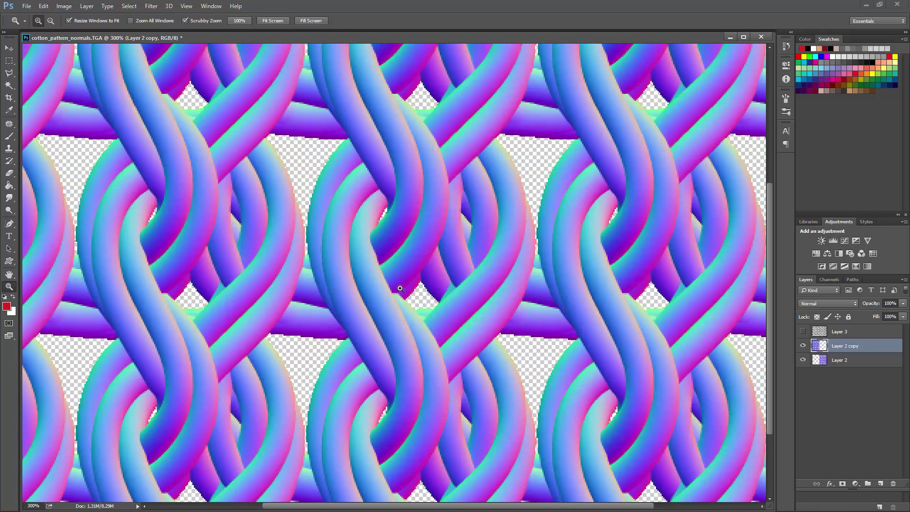
Step: Undo the seam test, removing the layer copy and restoring the normal layer's original position
{"action": "key", "text": "ctrl+z"}
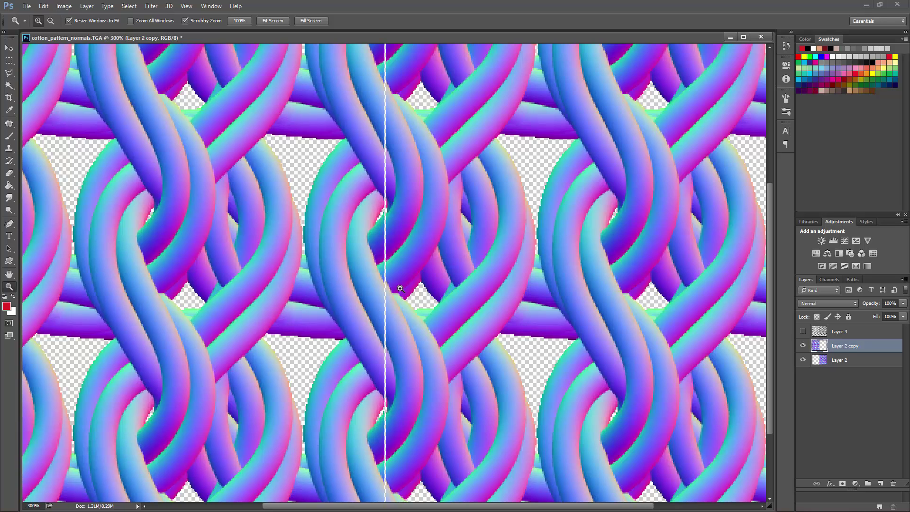
{"action": "key", "text": "ctrl+alt+z"}
{"action": "key", "text": "ctrl+alt+z"}
{"action": "key", "text": "ctrl+alt+z"}
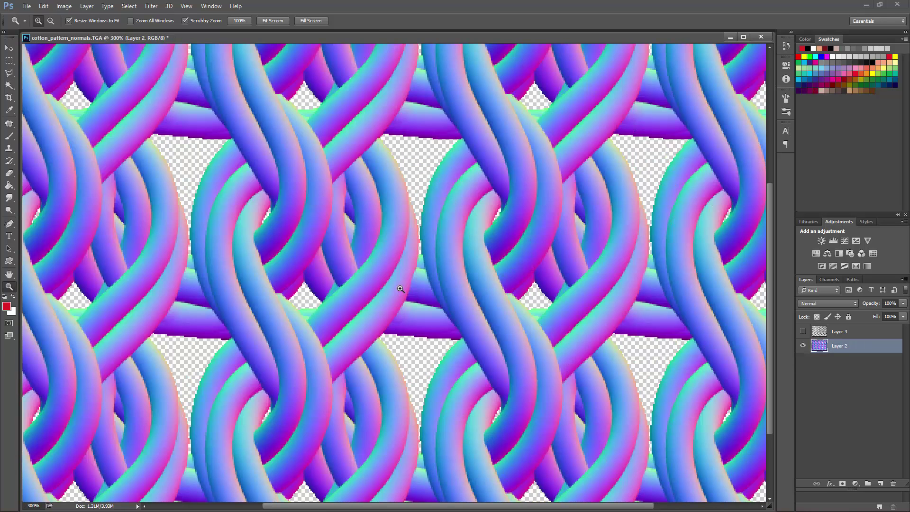
Step: Enlarge the document window beyond the cropped canvas and draw a rectangular selection around the entire image
{"action": "left_click", "coordinate": [401, 289], "text": "alt"}
{"action": "left_click", "coordinate": [400, 289], "text": "alt"}
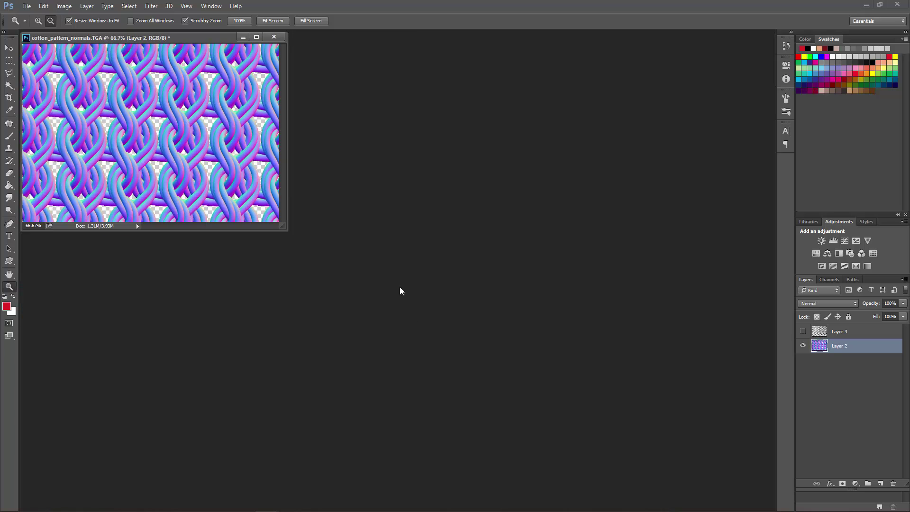
{"action": "left_click_drag", "start_coordinate": [412, 318], "coordinate": [619, 429]}
{"action": "left_click", "coordinate": [10, 61]}
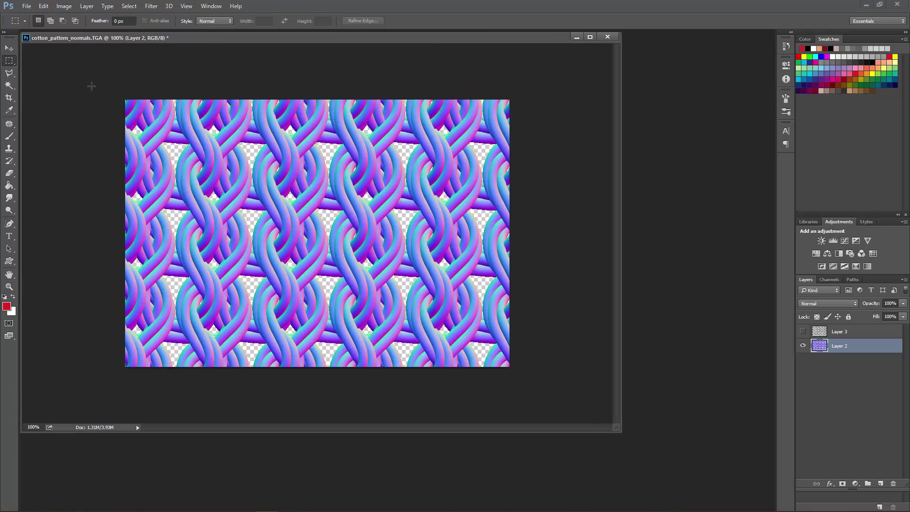
{"action": "left_click_drag", "start_coordinate": [437, 381], "coordinate": [508, 398]}
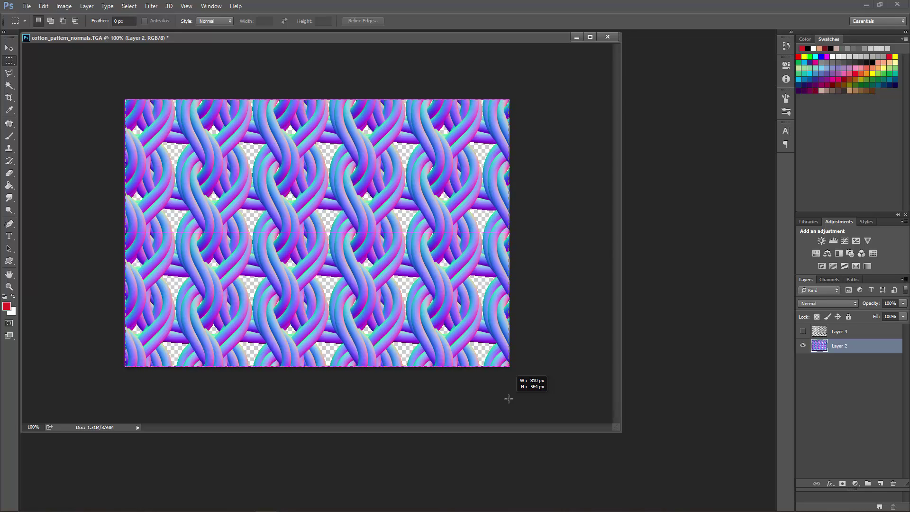
{"action": "left_click_drag", "start_coordinate": [508, 398], "coordinate": [509, 398]}
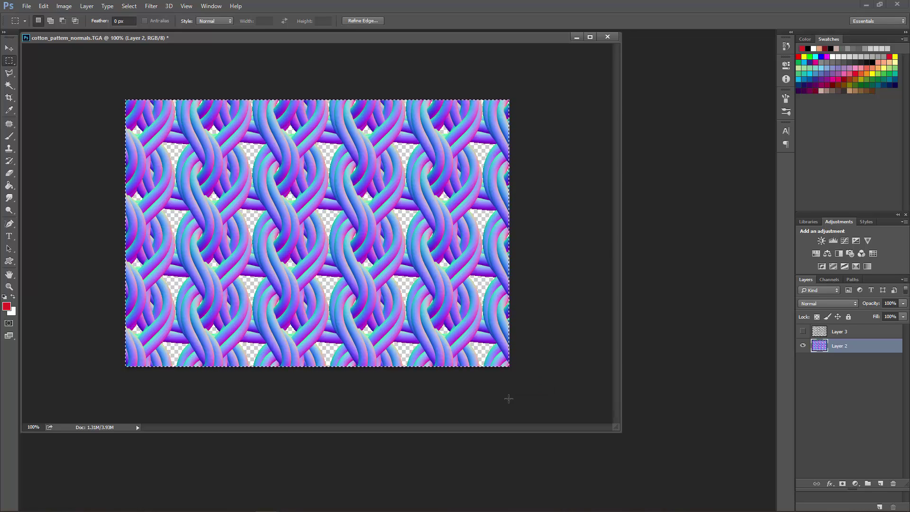
Step: Crop the document to the selection and show the tile in full-screen mode at 100% zoom
{"action": "left_click", "coordinate": [64, 7]}
{"action": "left_click", "coordinate": [77, 103]}
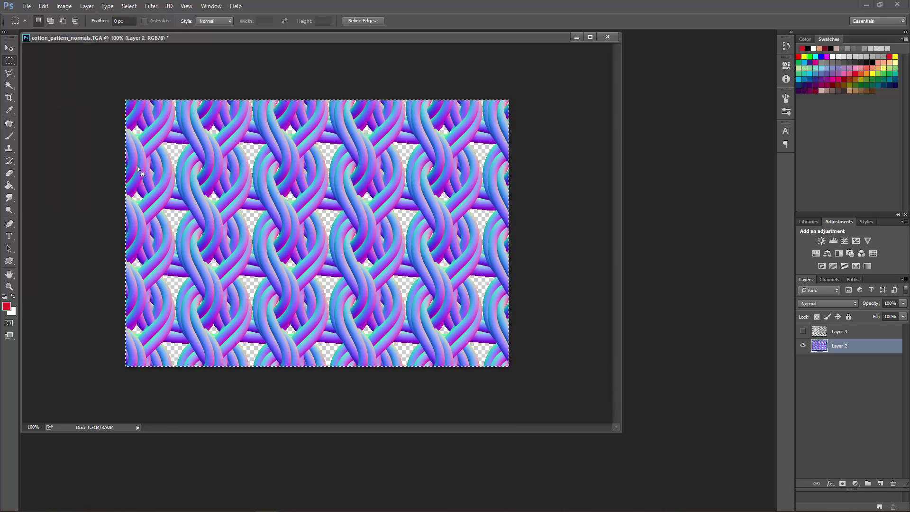
{"action": "double_click", "coordinate": [9, 287]}
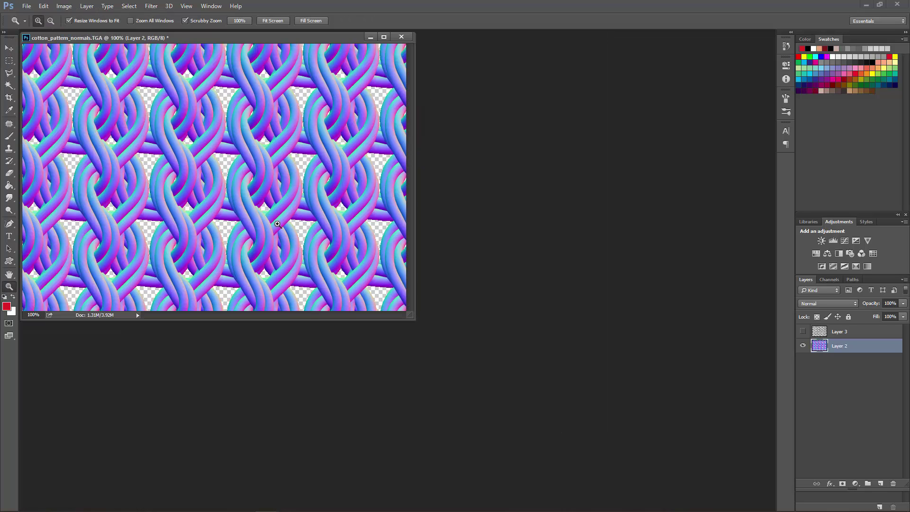
{"action": "key", "text": "f"}
Step: Shift the normal layer sideways by half the canvas and fit a copy beside it to inspect the vertical seam up close
{"action": "left_click", "coordinate": [326, 272]}
{"action": "left_click_drag", "start_coordinate": [450, 304], "coordinate": [257, 245]}
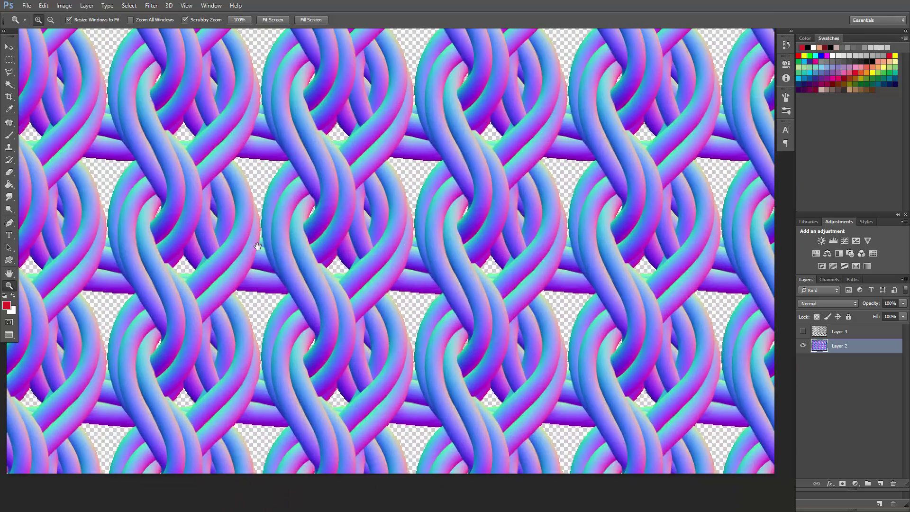
{"action": "left_click", "coordinate": [370, 288], "text": "alt"}
{"action": "left_click_drag", "start_coordinate": [334, 271], "coordinate": [276, 257], "text": "ctrl"}
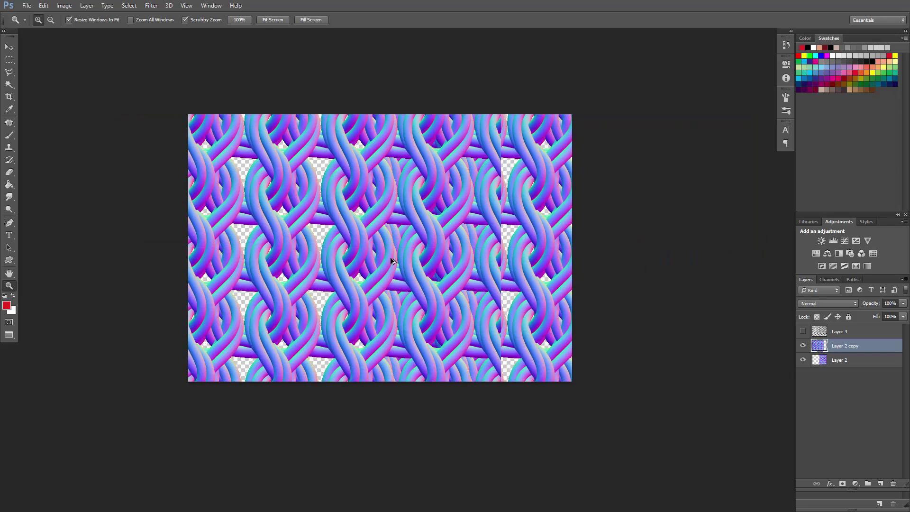
{"action": "left_click_drag", "start_coordinate": [457, 257], "coordinate": [348, 266], "text": "ctrl"}
{"action": "left_click", "coordinate": [392, 212]}
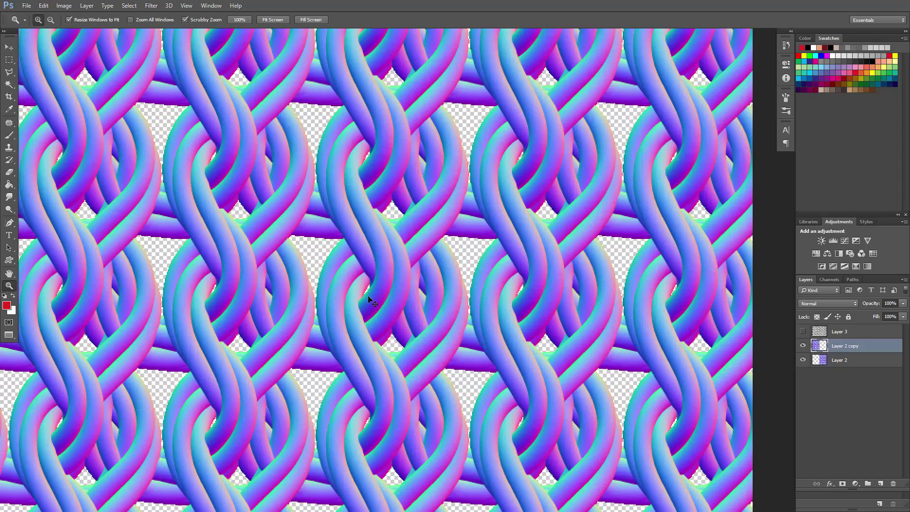
Step: Undo the sideways seam test, removing the layer copy and restoring the normal layer's position
{"action": "key", "text": "ctrl+alt+z"}
{"action": "key", "text": "ctrl+alt+z"}
{"action": "left_click", "coordinate": [473, 317], "text": "alt"}
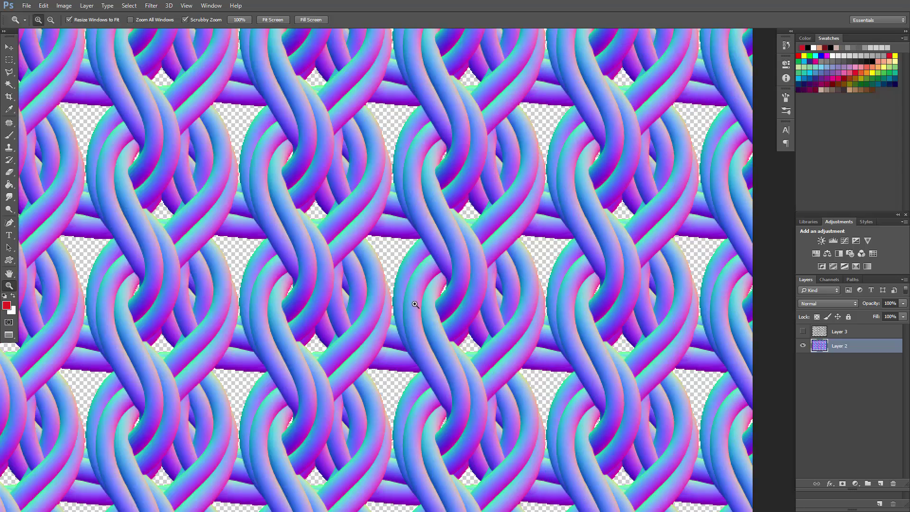
{"action": "left_click", "coordinate": [416, 302], "text": "alt"}
Step: Shift the normal layer down by half the canvas and fit a copy above it to inspect the horizontal seam
{"action": "left_click_drag", "start_coordinate": [433, 215], "coordinate": [454, 128], "text": "ctrl"}
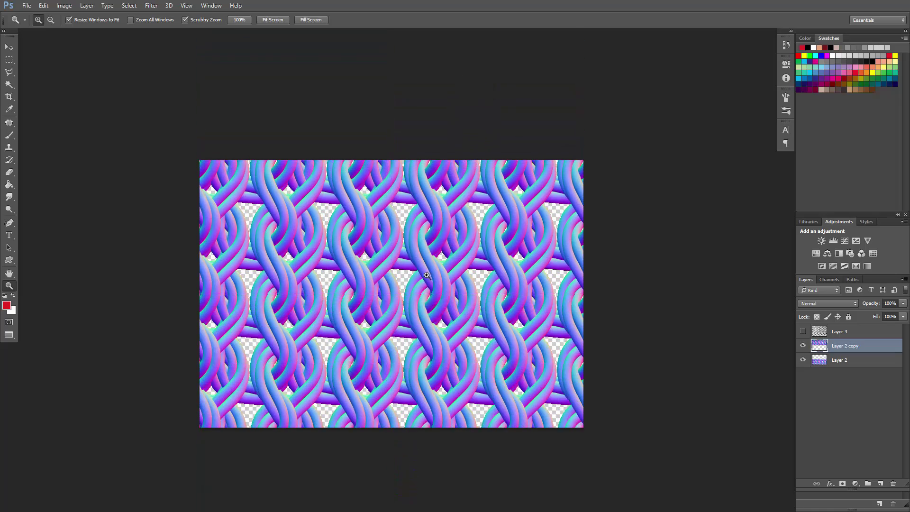
{"action": "left_click", "coordinate": [415, 306]}
{"action": "left_click", "coordinate": [415, 306]}
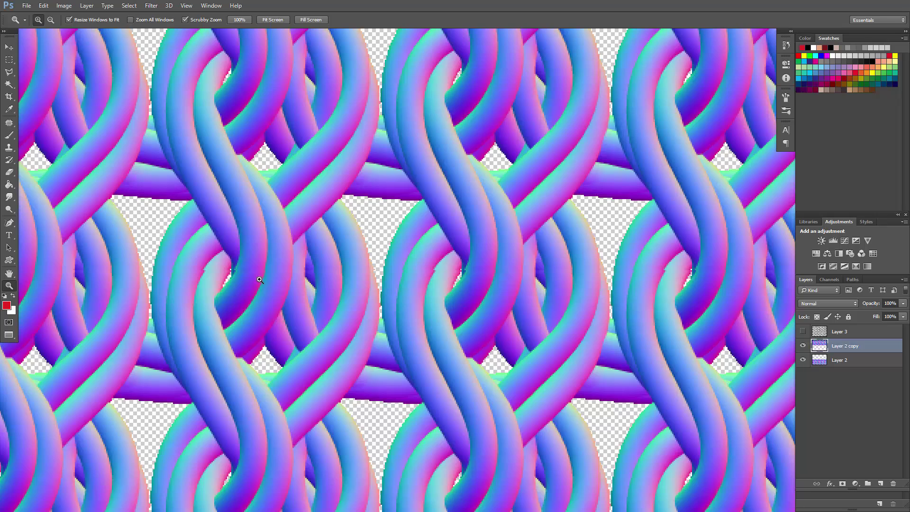
Step: Undo the up-and-down seam test and bring the whole tile back into view
{"action": "key", "text": "ctrl+z"}
{"action": "key", "text": "ctrl+alt+z"}
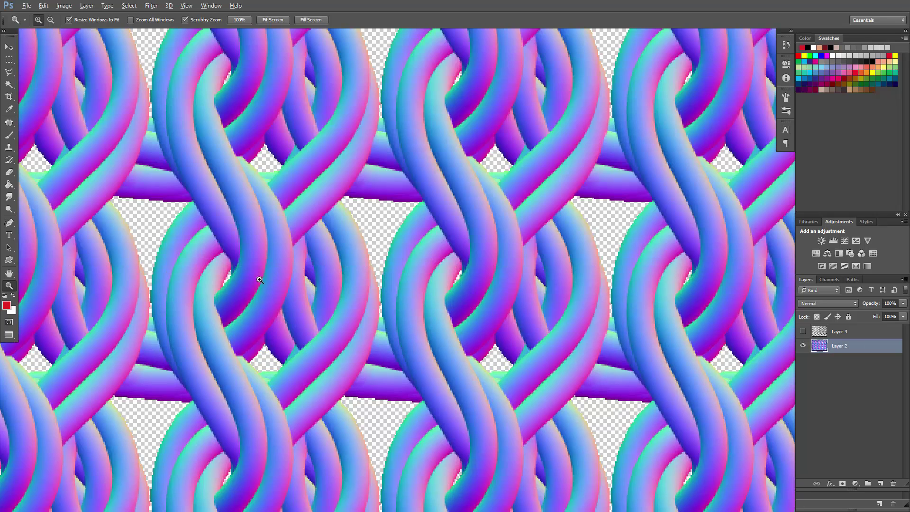
{"action": "left_click", "coordinate": [293, 280], "text": "alt"}
{"action": "left_click", "coordinate": [293, 280], "text": "alt"}
{"action": "left_click", "coordinate": [293, 280], "text": "alt"}
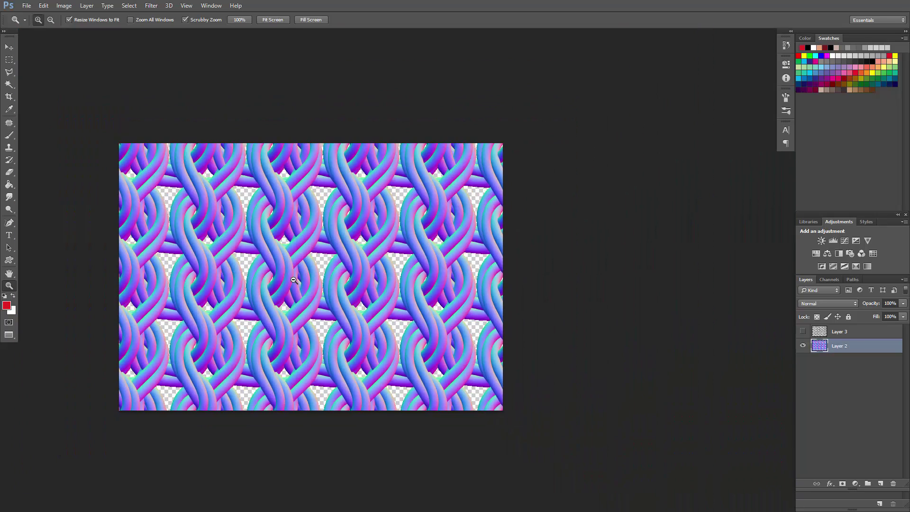
Step: Select the image to just short of its lower edge, crop the document to that selection and deselect
{"action": "left_click", "coordinate": [9, 60]}
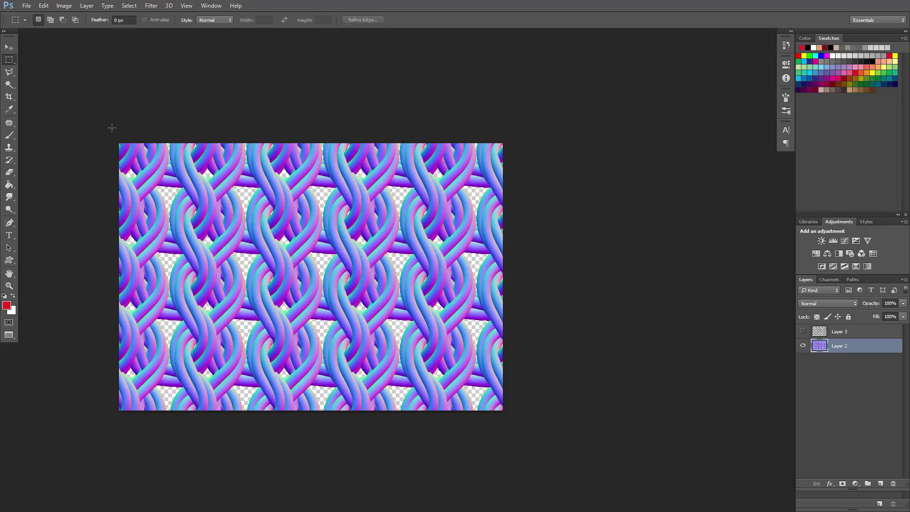
{"action": "left_click_drag", "start_coordinate": [112, 128], "coordinate": [525, 409]}
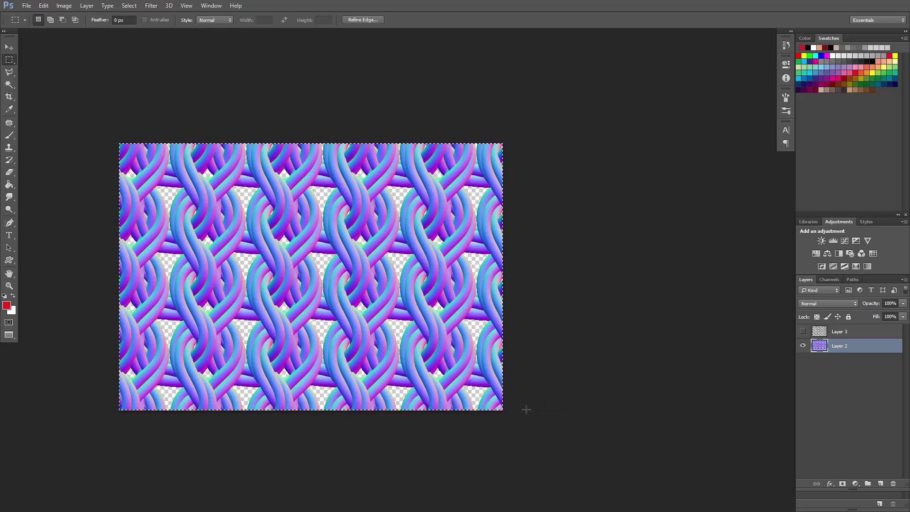
{"action": "left_click", "coordinate": [64, 6]}
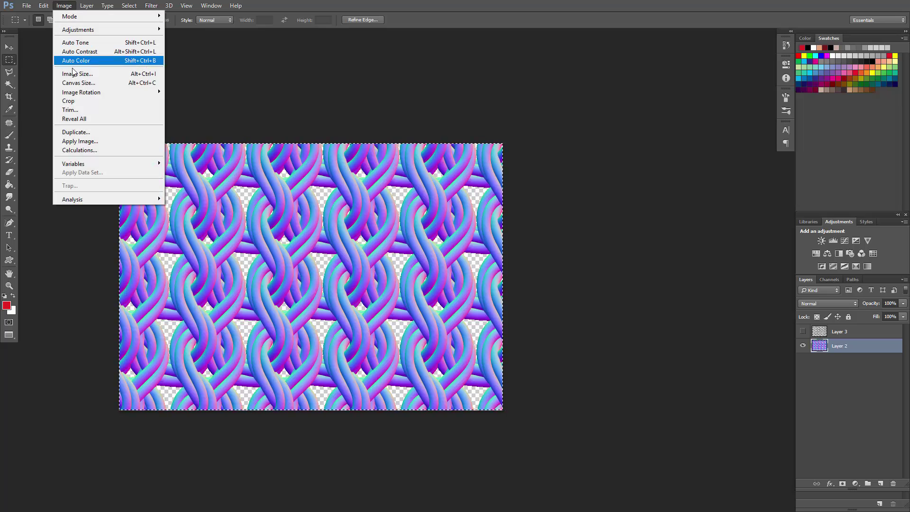
{"action": "left_click", "coordinate": [77, 99]}
{"action": "key", "text": "ctrl+d"}
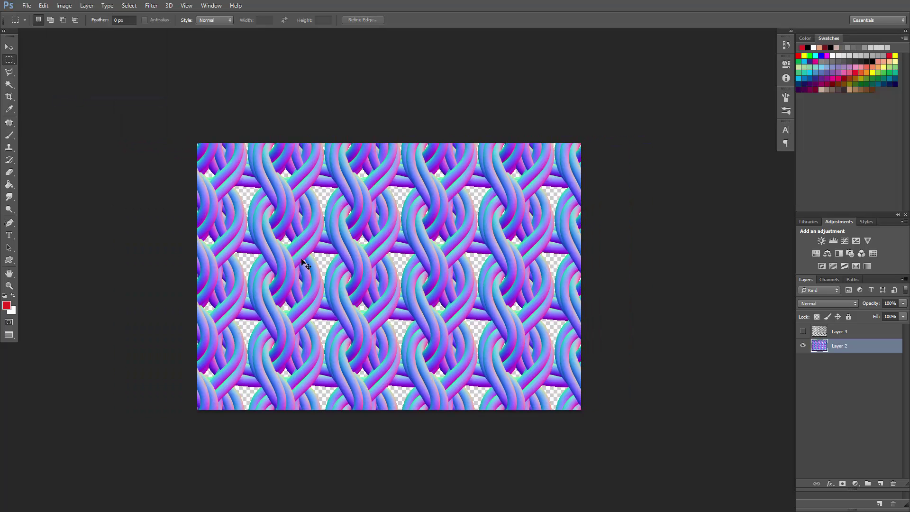
Step: Repeat the horizontal seam test on the cropped tile with a layer copy above the shifted normal layer, nudging the copy slightly downward
{"action": "left_click_drag", "start_coordinate": [386, 221], "coordinate": [424, 100], "text": "ctrl"}
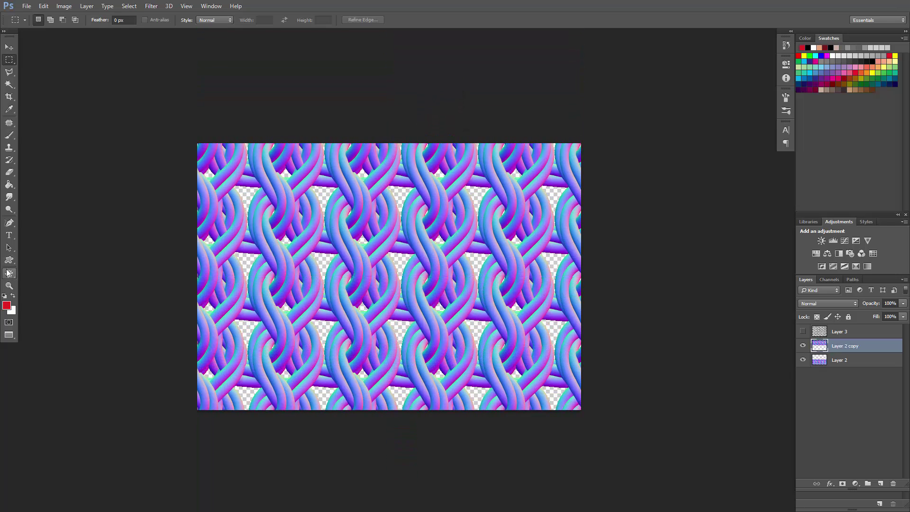
{"action": "left_click", "coordinate": [9, 285]}
{"action": "left_click", "coordinate": [408, 309]}
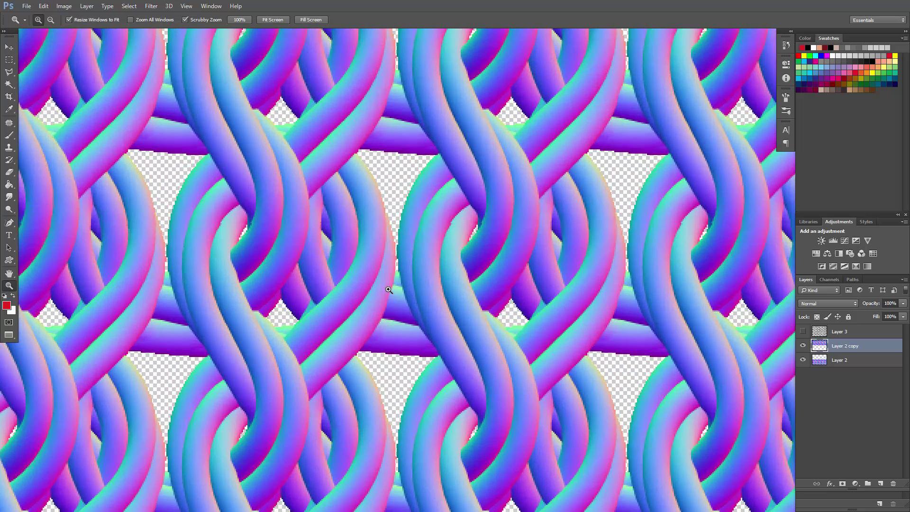
{"action": "left_click_drag", "start_coordinate": [435, 194], "coordinate": [436, 195], "text": "ctrl"}
{"action": "key", "text": "Down"}
Step: Undo the repeated seam test, removing the nudged copy and returning Layer 2 to its original position
{"action": "left_click", "coordinate": [392, 204], "text": "alt"}
{"action": "left_click", "coordinate": [383, 216], "text": "alt"}
{"action": "left_click", "coordinate": [383, 216], "text": "alt"}
{"action": "key", "text": "ctrl+e"}
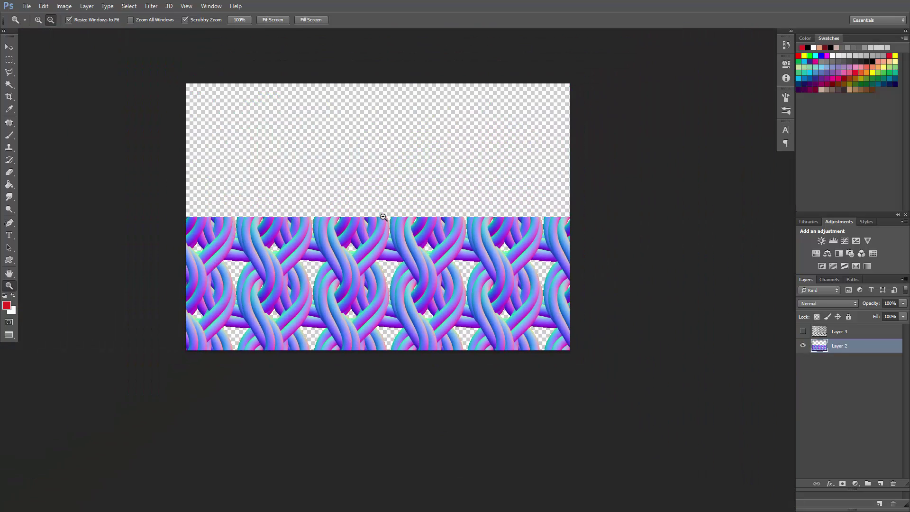
Step: Trim another thin strip off the tile's lower edge by cropping to a slightly shorter rectangular selection
{"action": "left_click", "coordinate": [9, 59]}
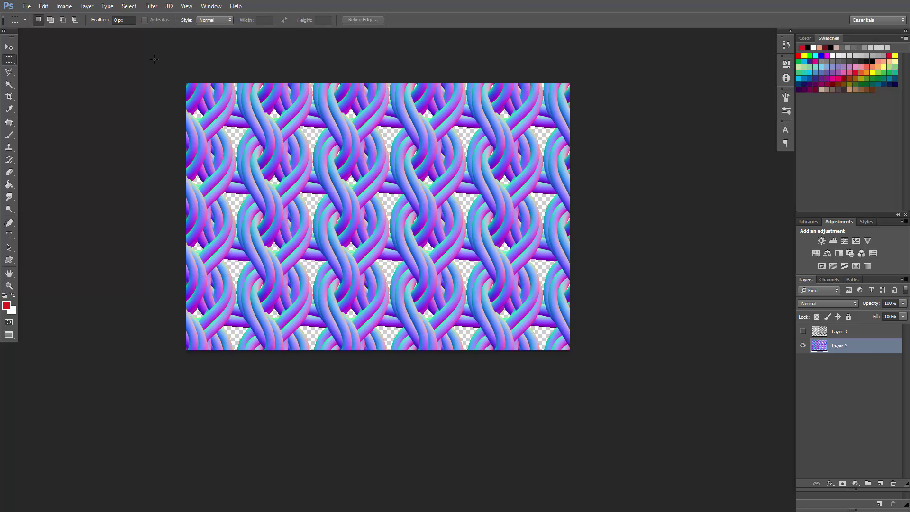
{"action": "left_click_drag", "start_coordinate": [154, 58], "coordinate": [591, 349]}
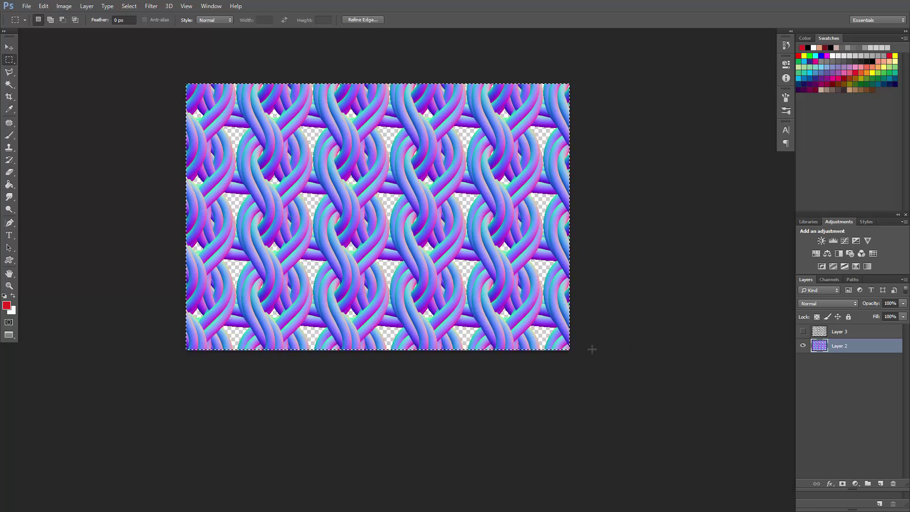
{"action": "left_click", "coordinate": [64, 5]}
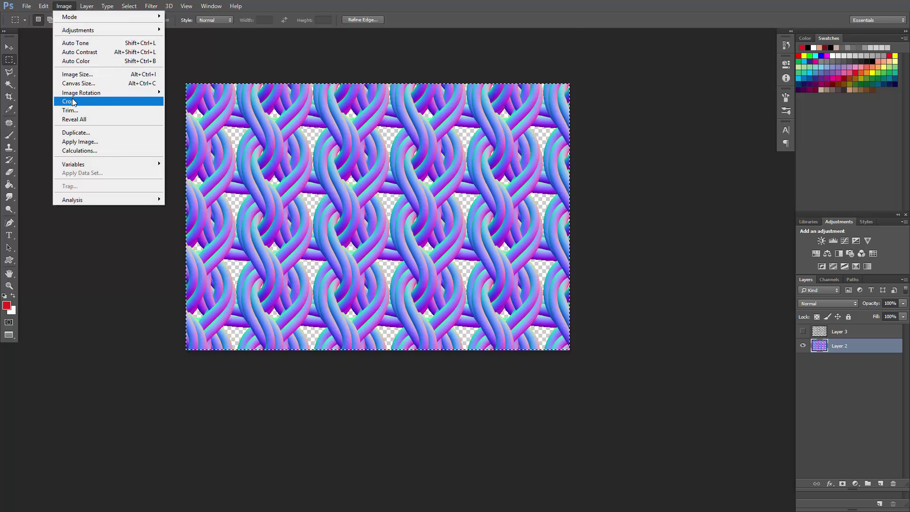
{"action": "left_click", "coordinate": [76, 95]}
Step: Move Layer 2 down by half the canvas, place a copy flush above it and inspect the join up close
{"action": "left_click_drag", "start_coordinate": [419, 163], "coordinate": [408, 299], "text": "ctrl"}
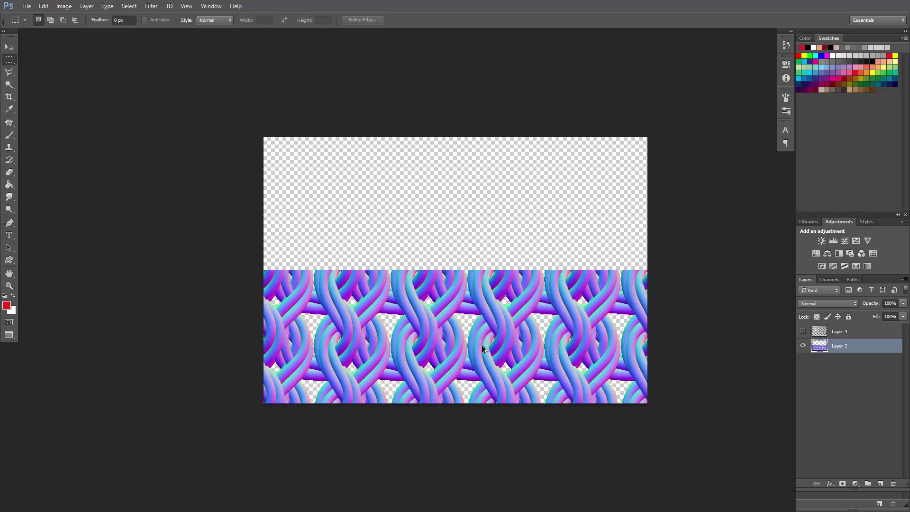
{"action": "left_click_drag", "start_coordinate": [483, 349], "coordinate": [479, 81], "text": "ctrl+alt"}
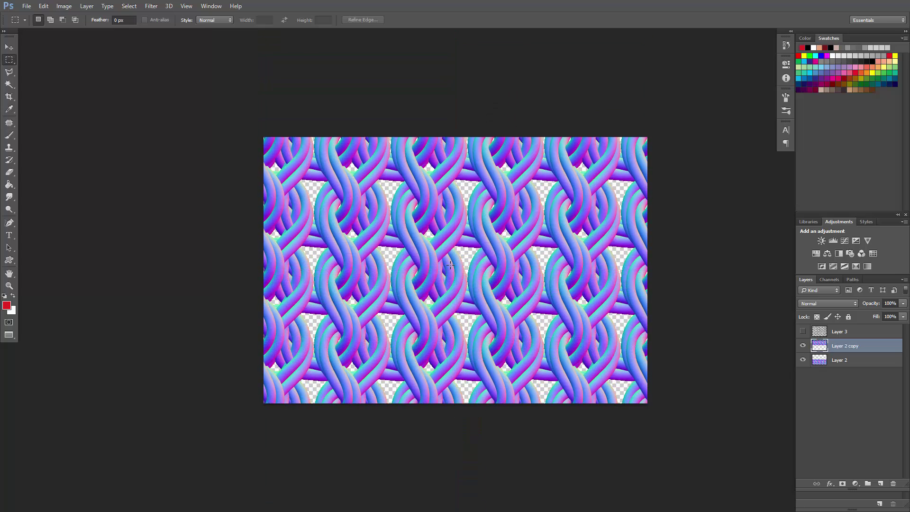
{"action": "left_click", "coordinate": [9, 285]}
{"action": "left_click", "coordinate": [496, 267]}
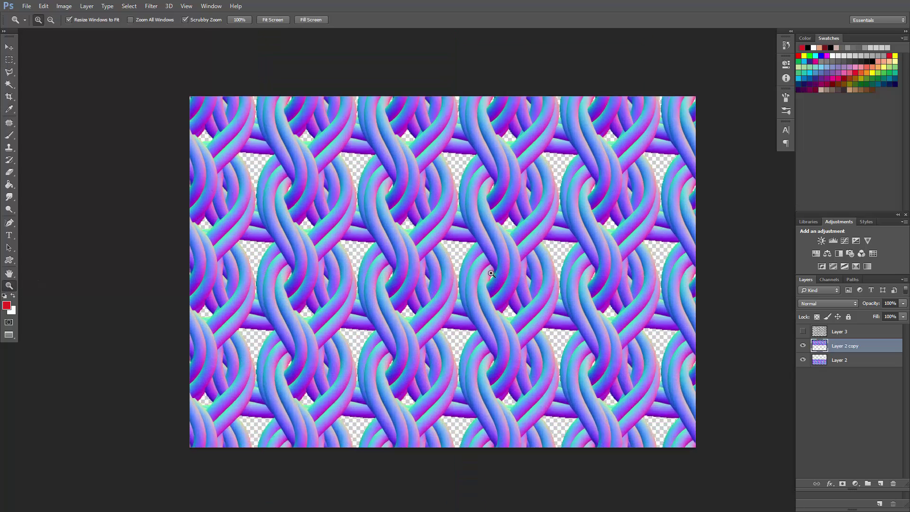
{"action": "left_click", "coordinate": [472, 209], "text": "alt"}
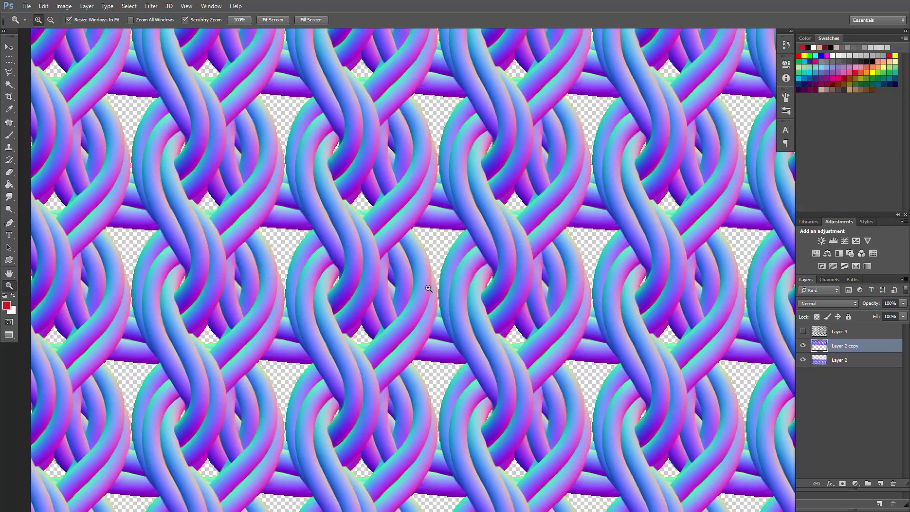
Step: Zoom out to the whole tile and merge the layer copy down into Layer 2
{"action": "left_click", "coordinate": [423, 299], "text": "alt"}
{"action": "left_click", "coordinate": [423, 299], "text": "alt"}
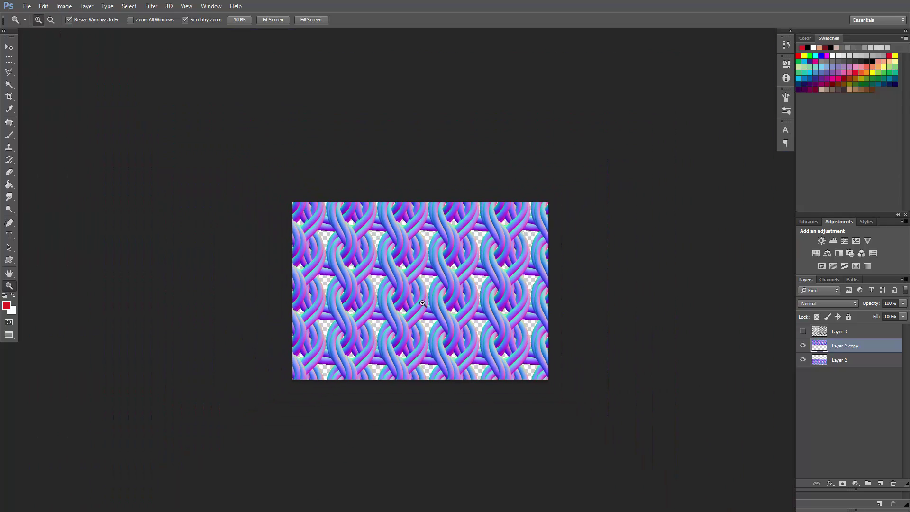
{"action": "key", "text": "ctrl+e"}
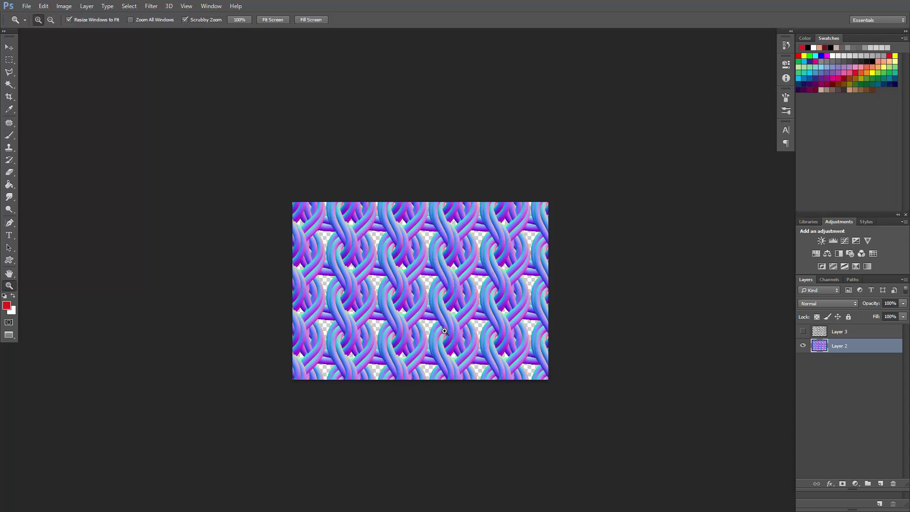
Step: Toggle the occlusion layer's visibility to compare it with the normal map, leaving it hidden
{"action": "left_click_drag", "start_coordinate": [461, 323], "coordinate": [452, 299]}
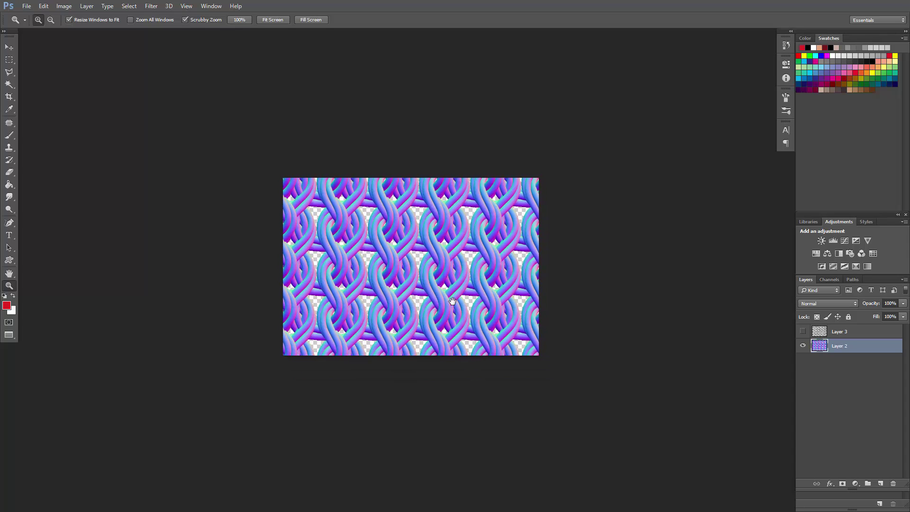
{"action": "left_click", "coordinate": [802, 332]}
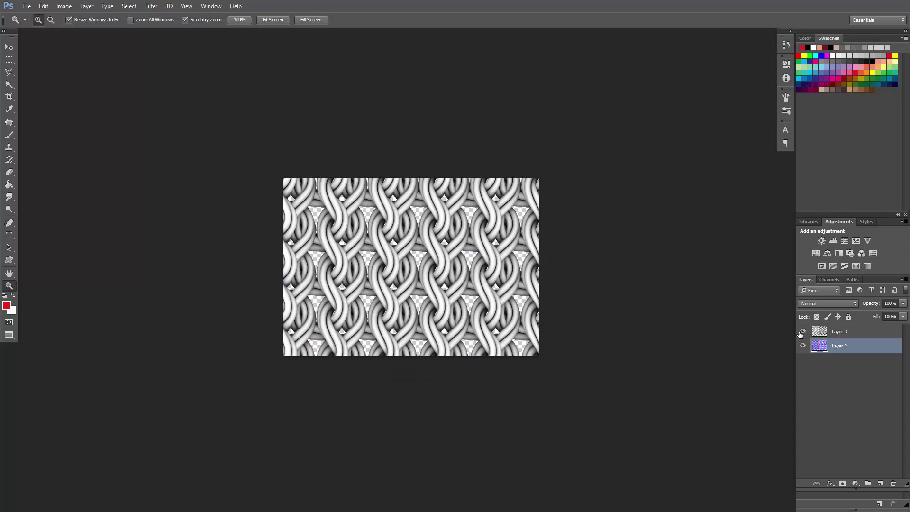
{"action": "left_click", "coordinate": [802, 332]}
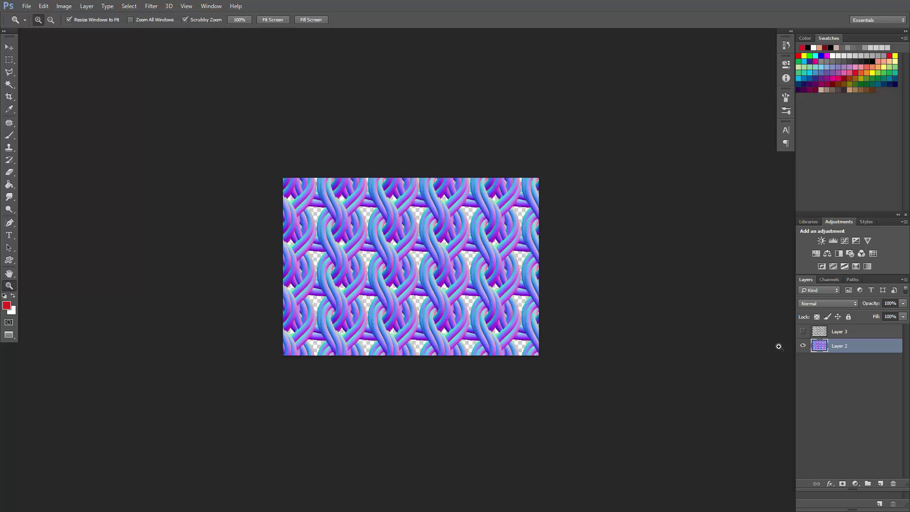
{"action": "left_click", "coordinate": [802, 332]}
{"action": "left_click", "coordinate": [803, 331]}
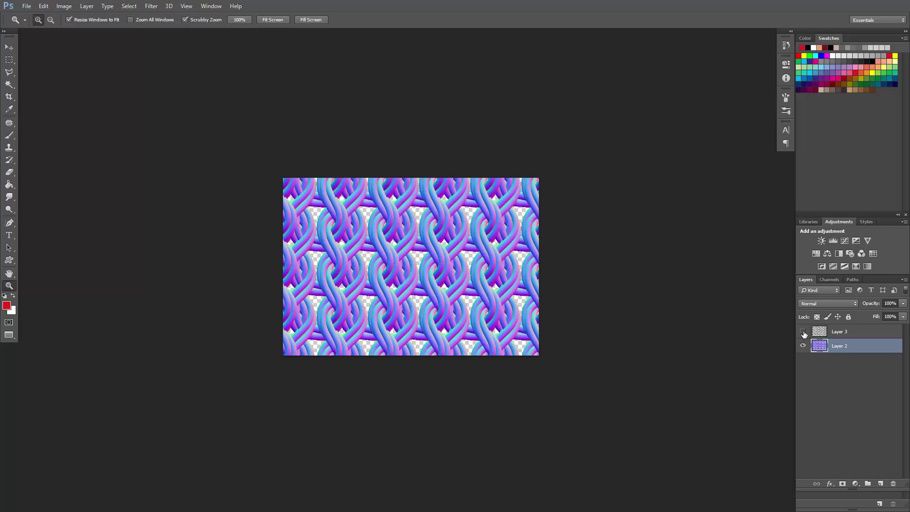
{"action": "left_click", "coordinate": [422, 277]}
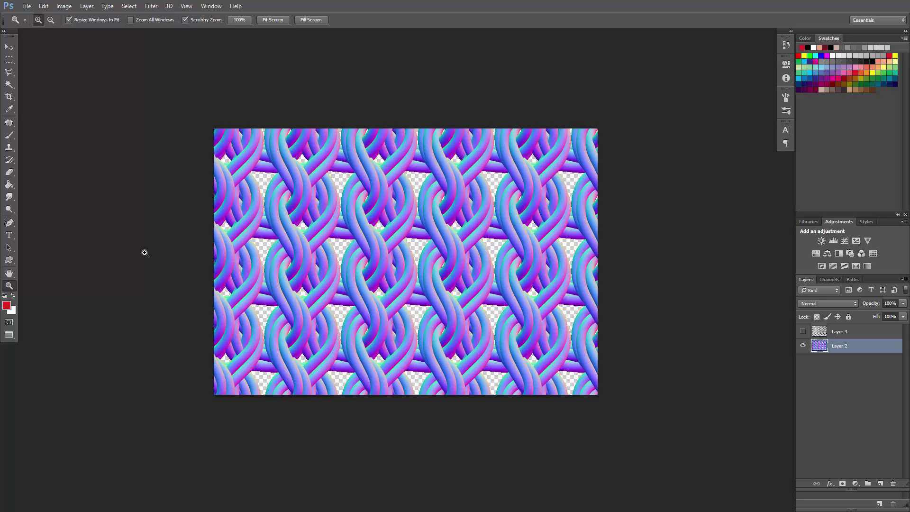
Step: Reset the colours to default and set the foreground colour to RGB 128, 128, 255
{"action": "left_click", "coordinate": [4, 296]}
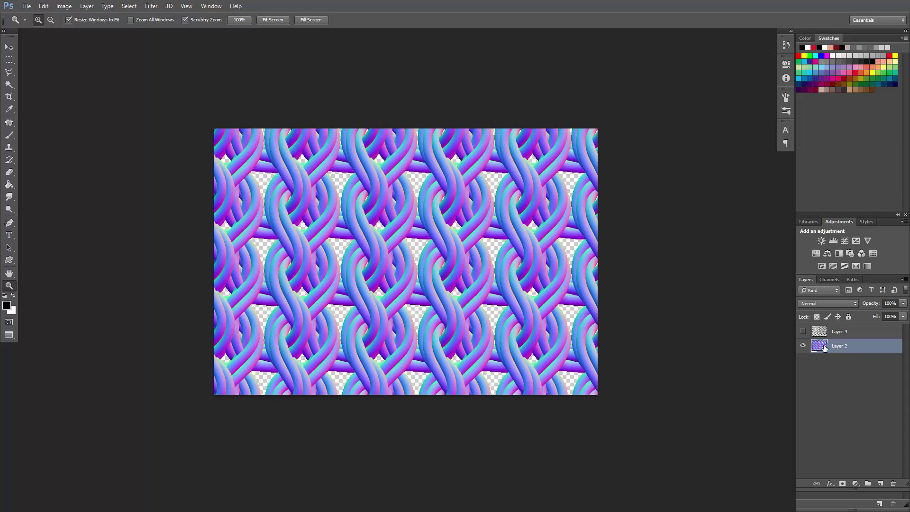
{"action": "left_click", "coordinate": [6, 305]}
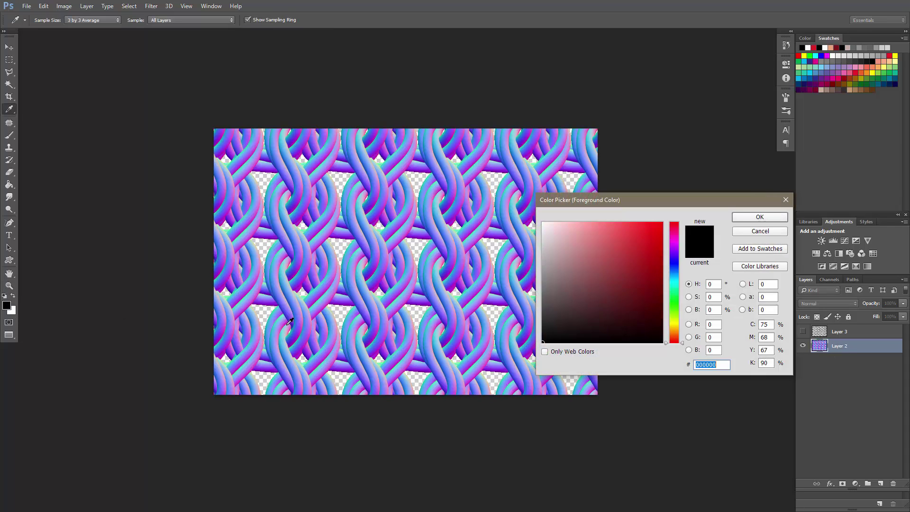
{"action": "left_click_drag", "start_coordinate": [584, 202], "coordinate": [499, 180]}
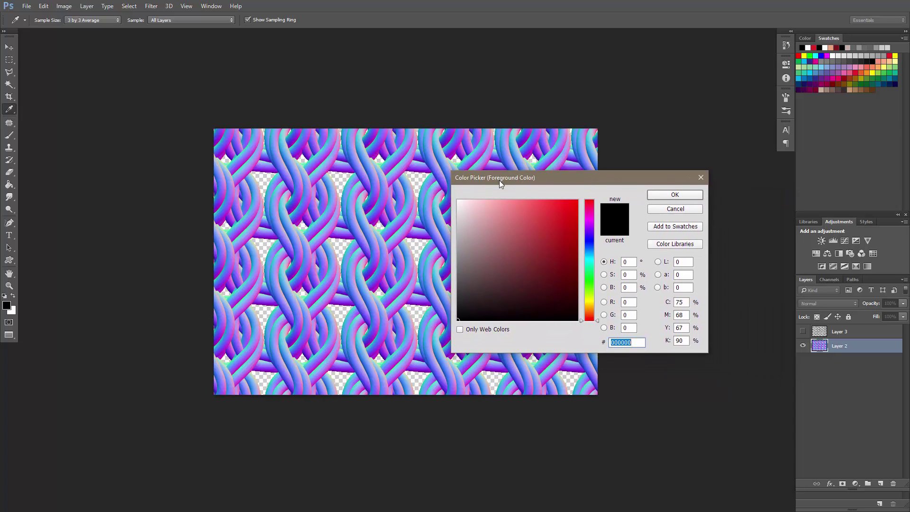
{"action": "left_click", "coordinate": [631, 303]}
{"action": "type", "text": "128"}
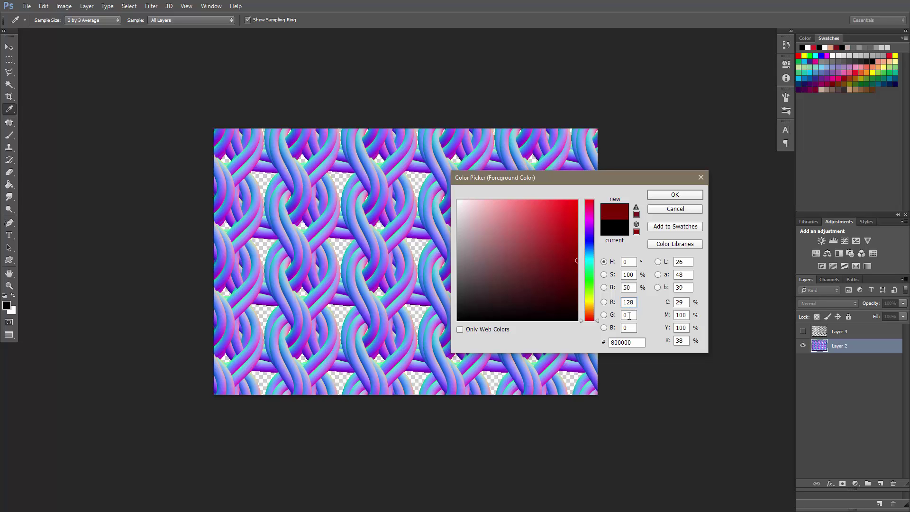
{"action": "double_click", "coordinate": [628, 316]}
{"action": "type", "text": "128"}
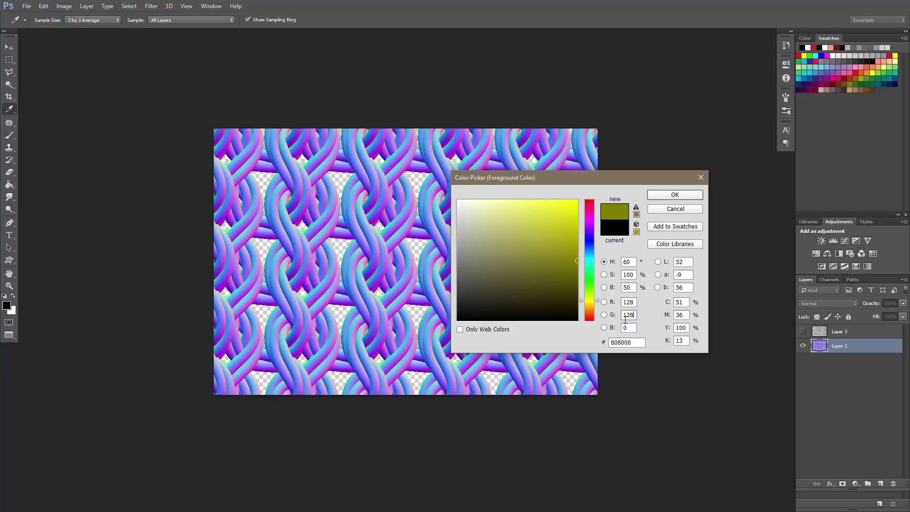
{"action": "double_click", "coordinate": [625, 327]}
{"action": "type", "text": "255"}
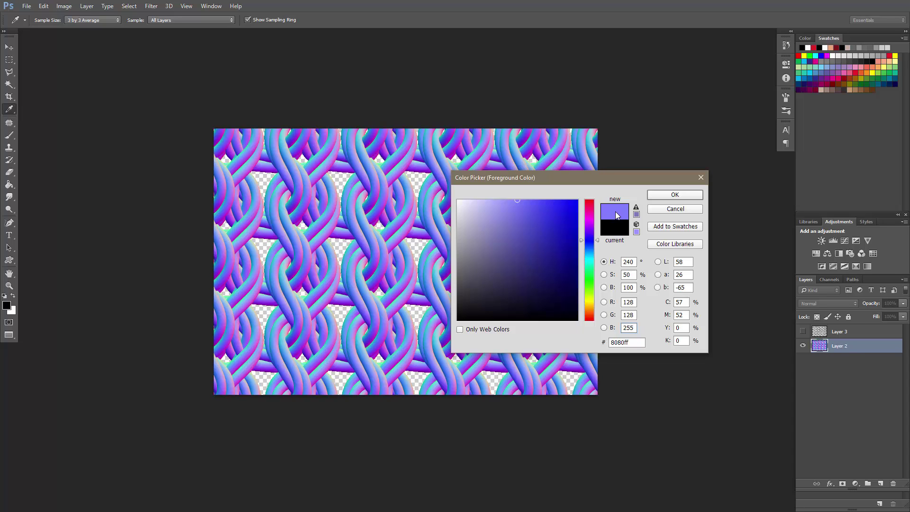
{"action": "left_click", "coordinate": [662, 198]}
Step: Fill all transparent gaps in Layer 2 with the foreground colour, using a non-contiguous Paint Bucket fill without anti-aliasing
{"action": "key", "text": "z"}
{"action": "left_click", "coordinate": [9, 185]}
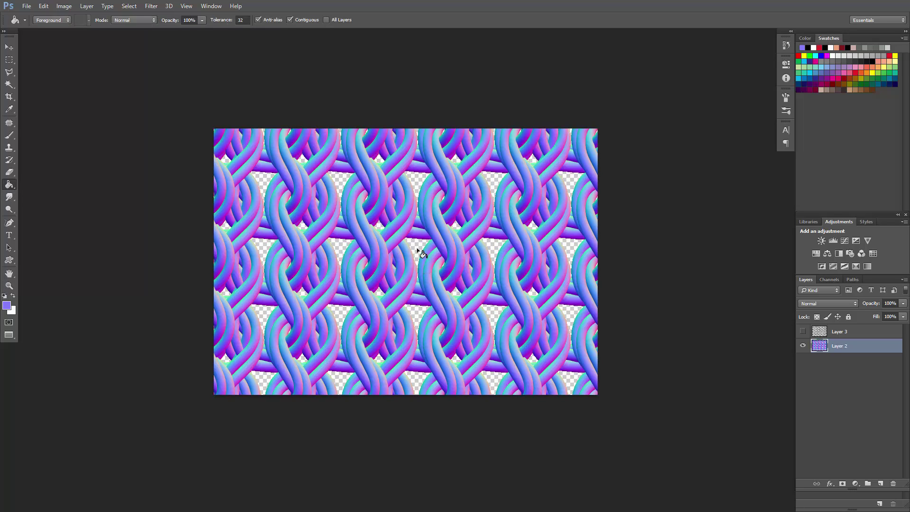
{"action": "key", "text": "ctrl+z"}
{"action": "left_click", "coordinate": [421, 251]}
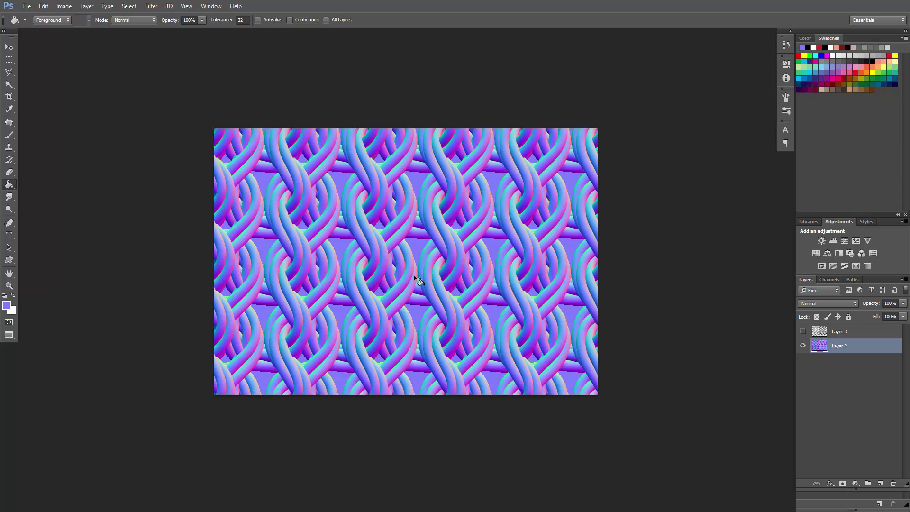
Step: Show the occlusion map on Layer 3 and fill all its transparent gaps with the default black
{"action": "left_click", "coordinate": [841, 335]}
{"action": "left_click", "coordinate": [802, 332]}
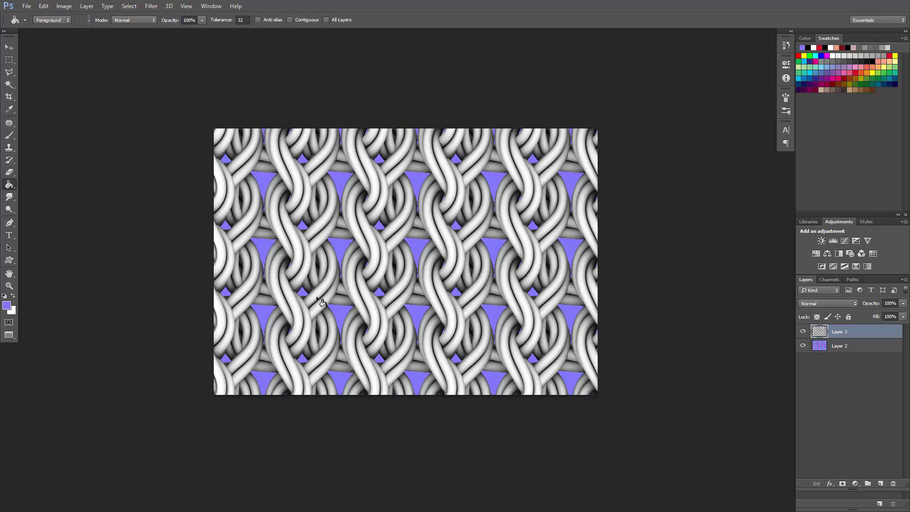
{"action": "left_click", "coordinate": [4, 295]}
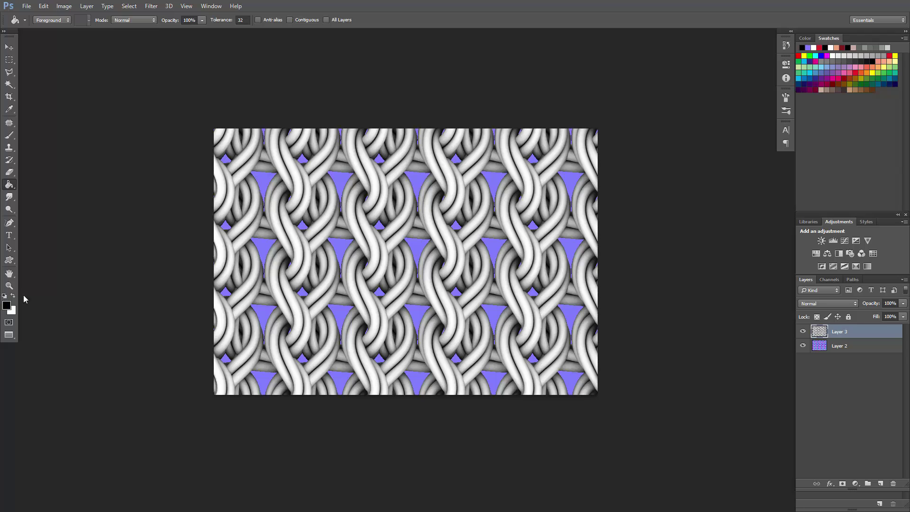
{"action": "left_click", "coordinate": [341, 247]}
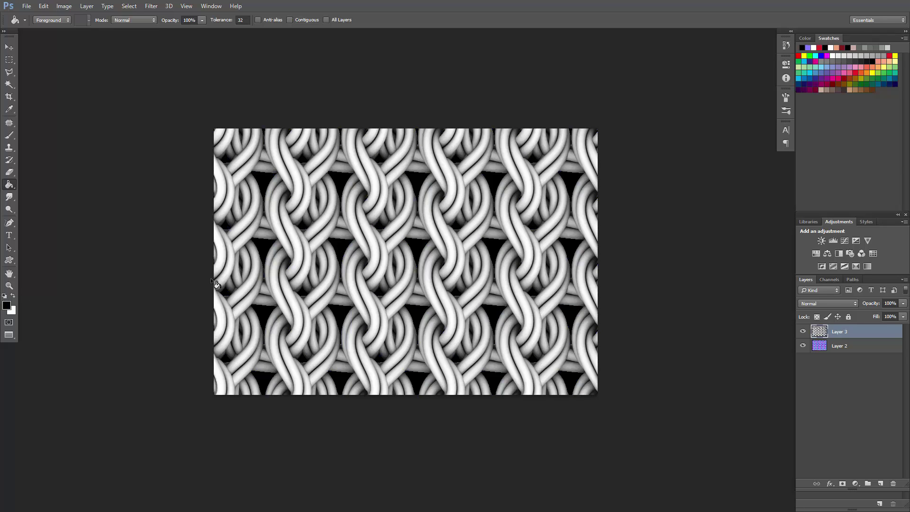
Step: Inspect the filled occlusion map up close and from far out to check its edges and overall pattern
{"action": "left_click", "coordinate": [9, 286]}
{"action": "left_click", "coordinate": [350, 234]}
{"action": "left_click", "coordinate": [351, 233]}
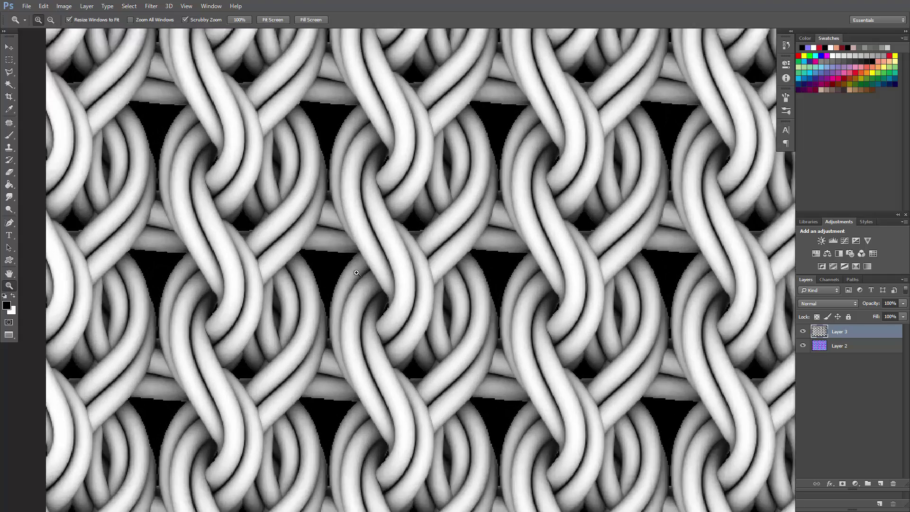
{"action": "left_click", "coordinate": [369, 288], "text": "alt"}
{"action": "left_click", "coordinate": [368, 288], "text": "alt"}
{"action": "left_click", "coordinate": [369, 288], "text": "alt"}
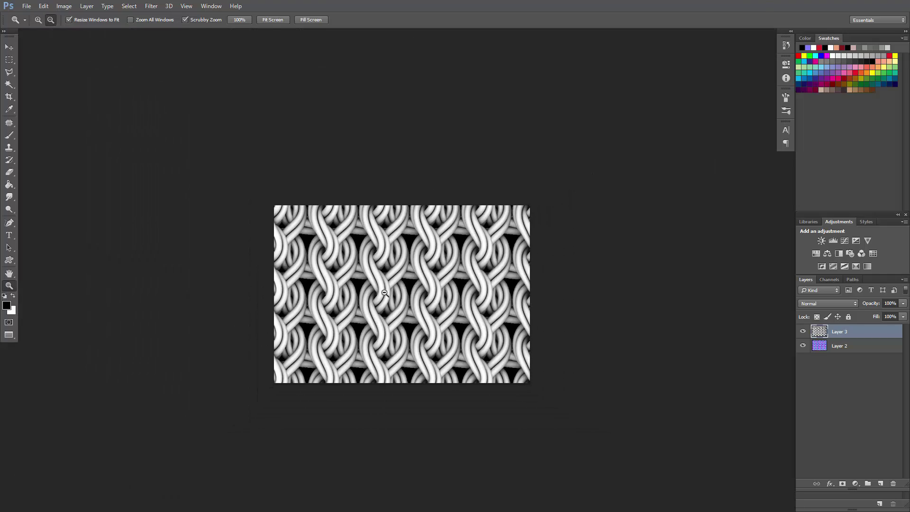
{"action": "left_click", "coordinate": [413, 307], "text": "alt"}
{"action": "left_click", "coordinate": [413, 306], "text": "alt"}
{"action": "left_click", "coordinate": [413, 306], "text": "alt"}
{"action": "left_click", "coordinate": [413, 307], "text": "alt"}
{"action": "left_click", "coordinate": [413, 306], "text": "alt"}
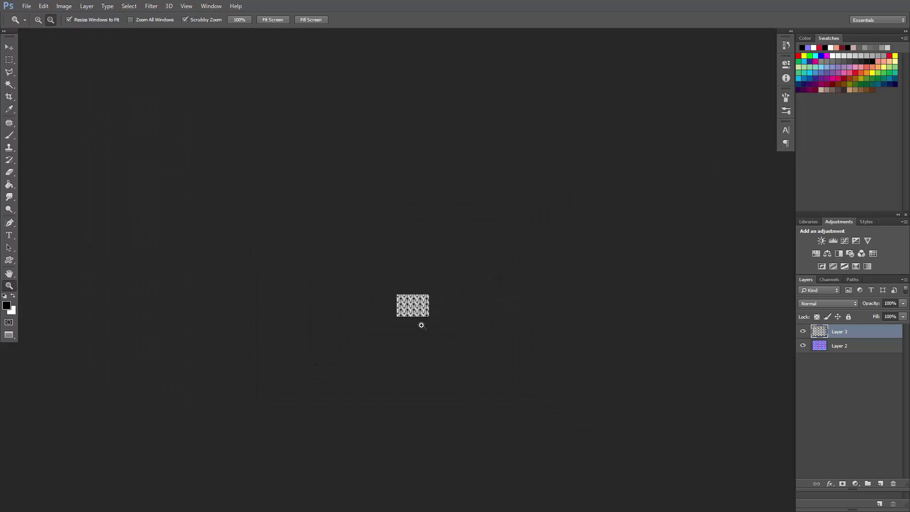
{"action": "left_click", "coordinate": [418, 315]}
{"action": "left_click", "coordinate": [419, 315]}
{"action": "left_click", "coordinate": [418, 315]}
{"action": "left_click_drag", "start_coordinate": [427, 345], "coordinate": [427, 269]}
Step: Compare the filled occlusion and normal maps by toggling Layer 3, leave it hidden and return to 100% zoom
{"action": "left_click", "coordinate": [802, 332]}
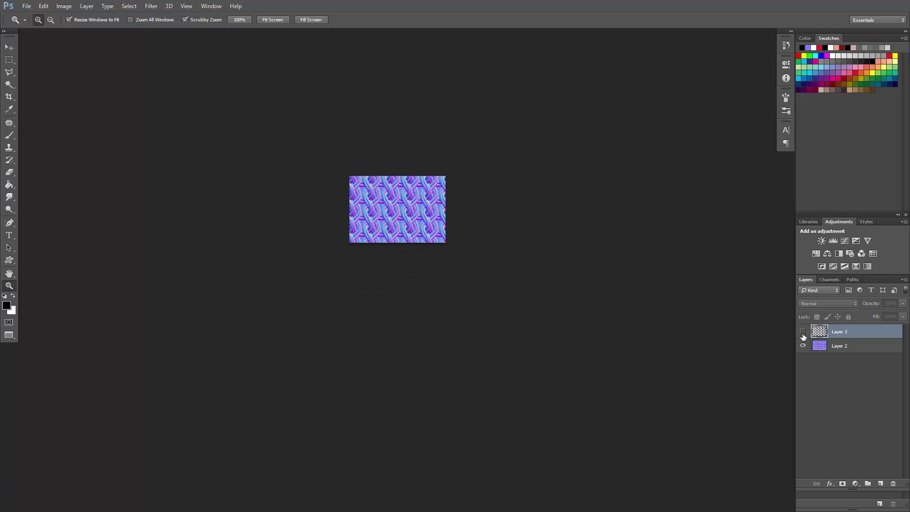
{"action": "left_click", "coordinate": [802, 332]}
{"action": "left_click_drag", "start_coordinate": [418, 212], "coordinate": [472, 220]}
{"action": "mouse_move", "coordinate": [411, 260]}
{"action": "left_mouse_down"}
{"action": "mouse_move", "coordinate": [447, 276]}
{"action": "mouse_move", "coordinate": [391, 258]}
{"action": "mouse_move", "coordinate": [443, 274]}
{"action": "mouse_move", "coordinate": [408, 267]}
{"action": "left_mouse_up"}
{"action": "left_click", "coordinate": [802, 332]}
{"action": "double_click", "coordinate": [9, 288]}
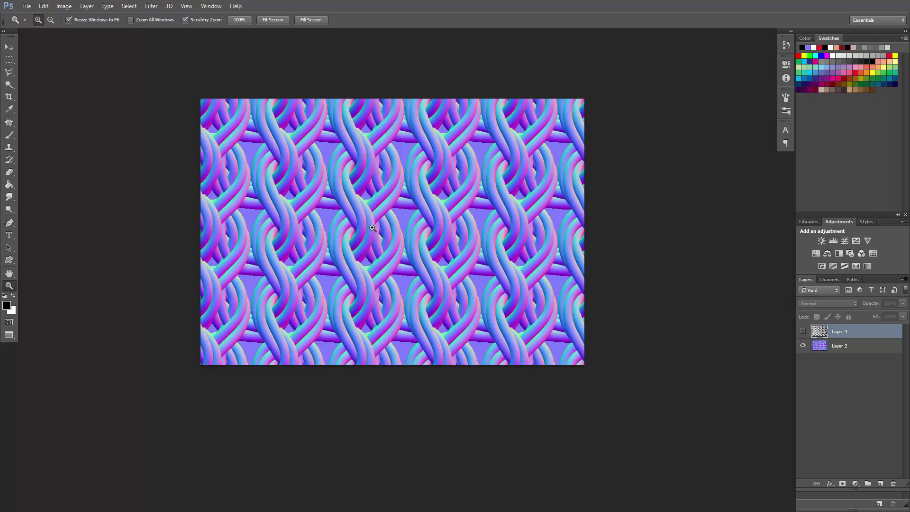
Step: Switch from full-screen view to the standard screen mode and move the floating document window to the middle of the workspace
{"action": "key", "text": "h"}
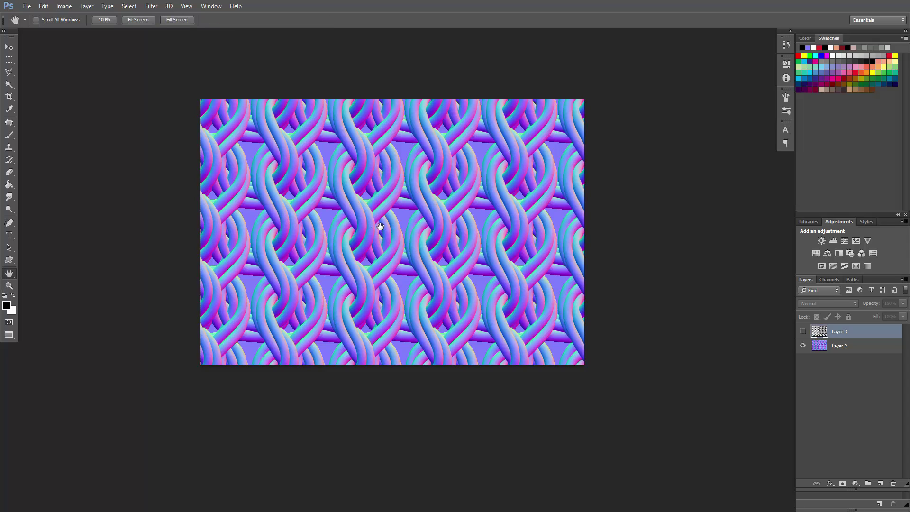
{"action": "key", "text": "f"}
{"action": "key", "text": "f"}
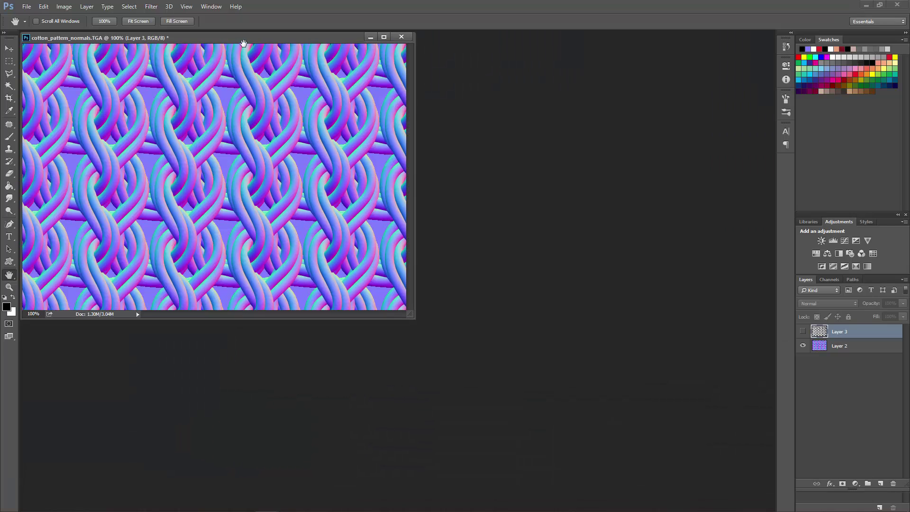
{"action": "left_click_drag", "start_coordinate": [243, 43], "coordinate": [427, 122]}
Step: Resize the image to 512 × 512 pixels with the proportions unlinked
{"action": "right_click", "coordinate": [396, 124]}
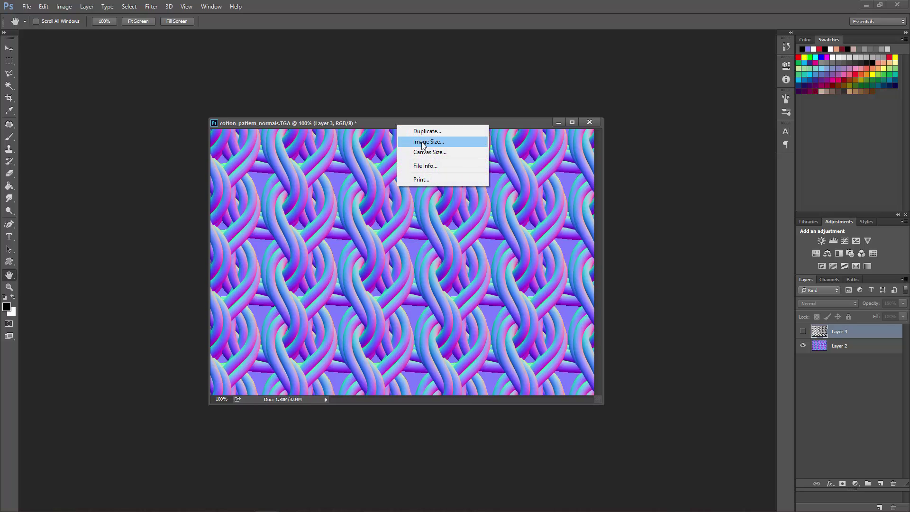
{"action": "left_click", "coordinate": [423, 142]}
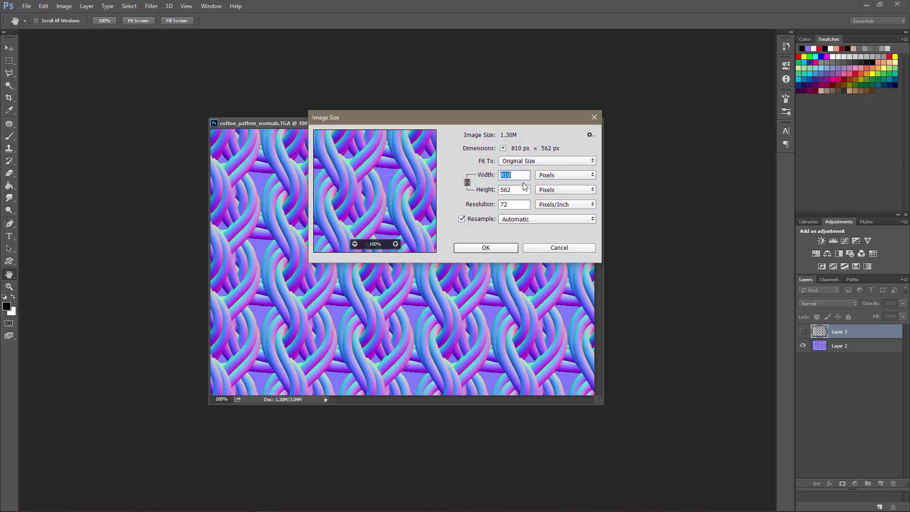
{"action": "type", "text": "512"}
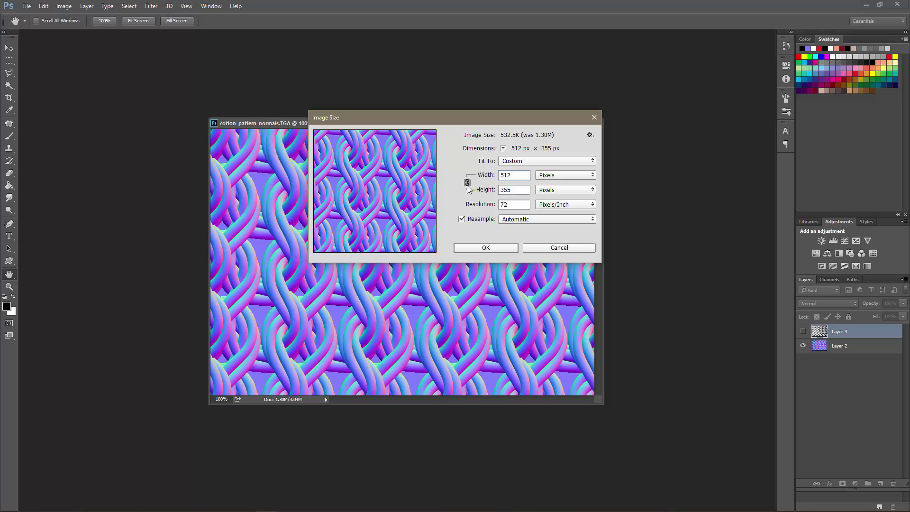
{"action": "left_click", "coordinate": [467, 183]}
{"action": "key", "text": "Tab"}
{"action": "type", "text": "512"}
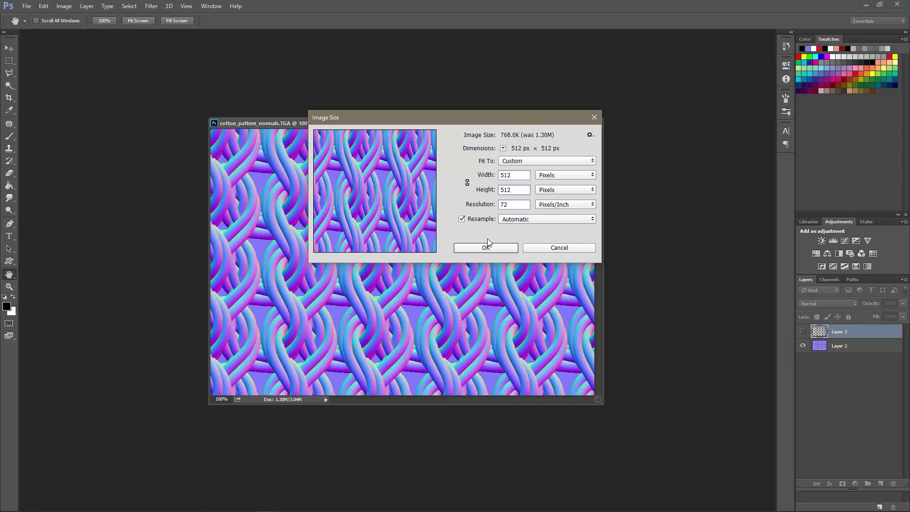
{"action": "left_click", "coordinate": [492, 247]}
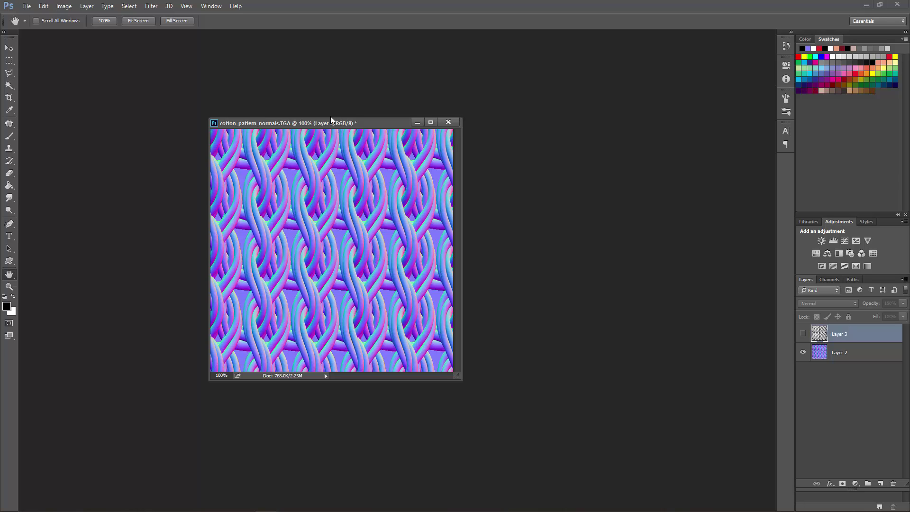
Step: Reposition the document window and check both resized maps by toggling Layer 3, leaving the normal map displayed at 100%
{"action": "left_click_drag", "start_coordinate": [338, 126], "coordinate": [365, 120]}
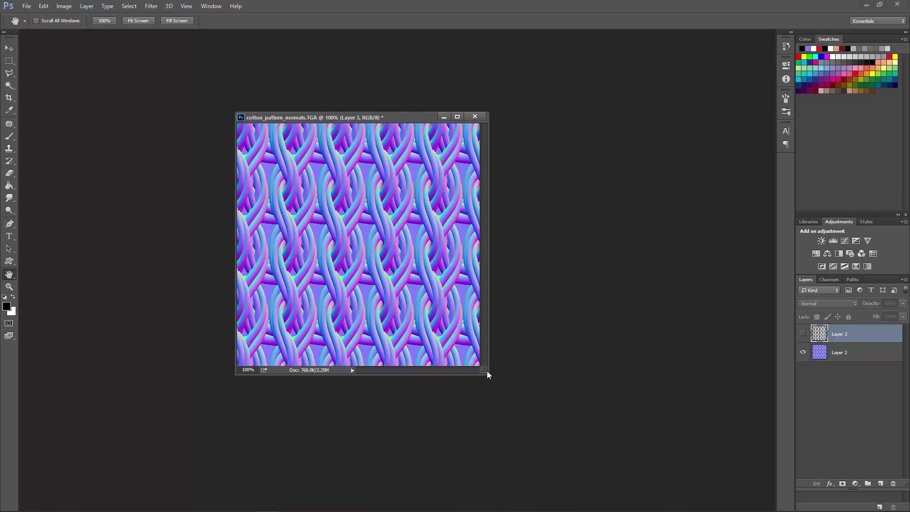
{"action": "left_click_drag", "start_coordinate": [487, 374], "coordinate": [543, 415]}
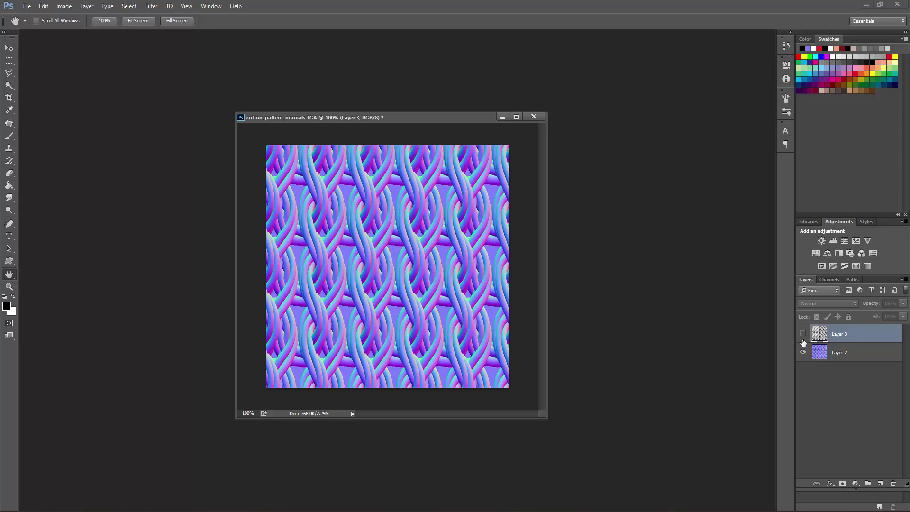
{"action": "left_click", "coordinate": [803, 334]}
{"action": "left_click", "coordinate": [802, 334]}
{"action": "left_click", "coordinate": [9, 286]}
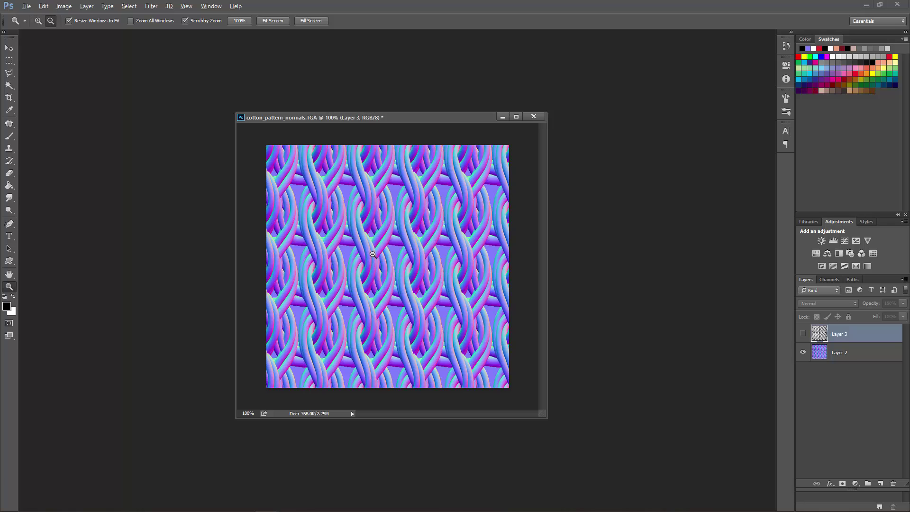
{"action": "left_click", "coordinate": [370, 254], "text": "alt"}
{"action": "left_click", "coordinate": [328, 206]}
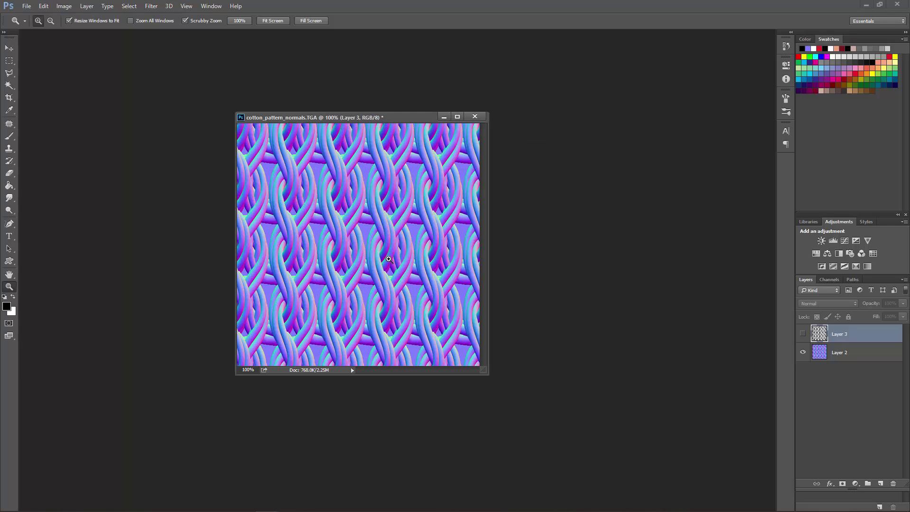
Step: Save the document as cotton_pattern.psd in the maya folder, in Photoshop format with Maximize Compatibility enabled
{"action": "key", "text": "ctrl+shift+s"}
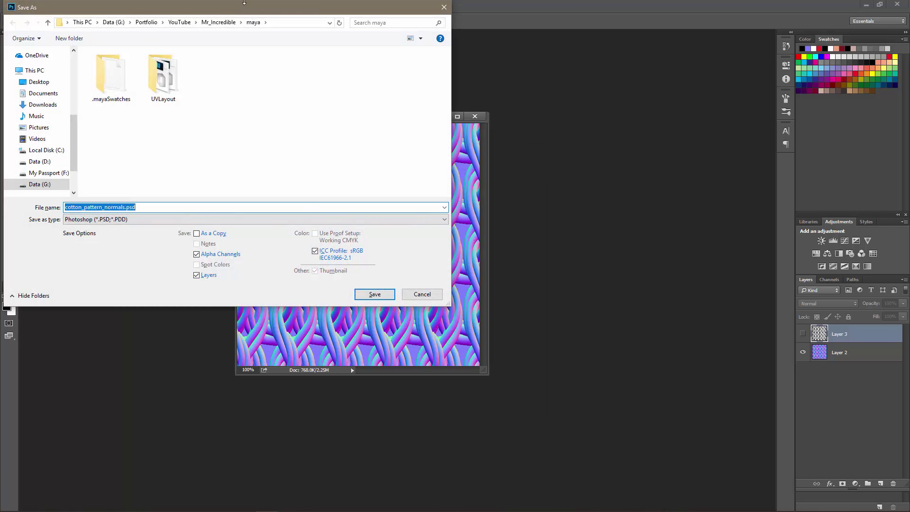
{"action": "left_click_drag", "start_coordinate": [244, 2], "coordinate": [403, 96]}
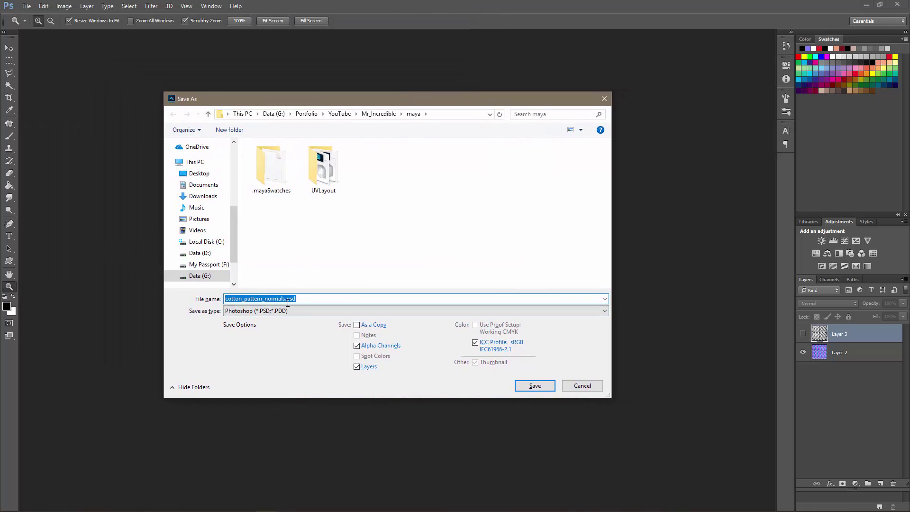
{"action": "left_click_drag", "start_coordinate": [284, 299], "coordinate": [266, 302]}
{"action": "key", "text": "BackSpace"}
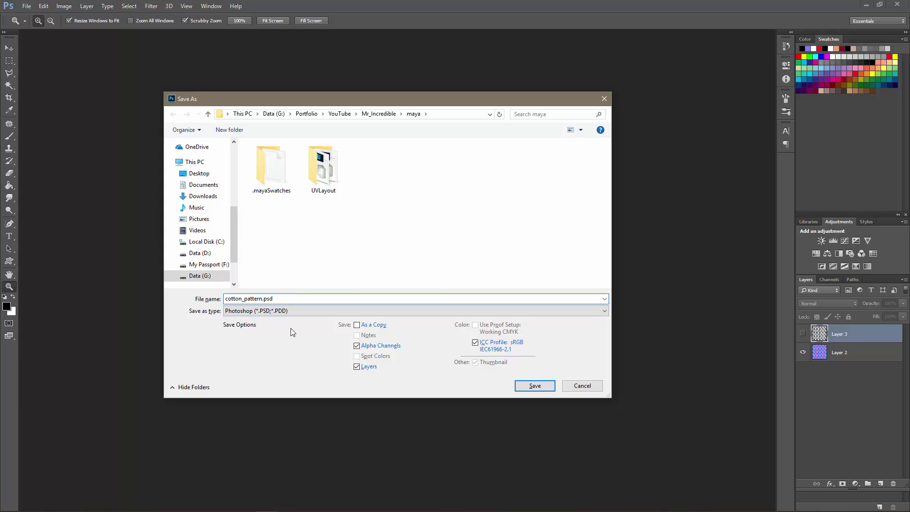
{"action": "left_click", "coordinate": [525, 389]}
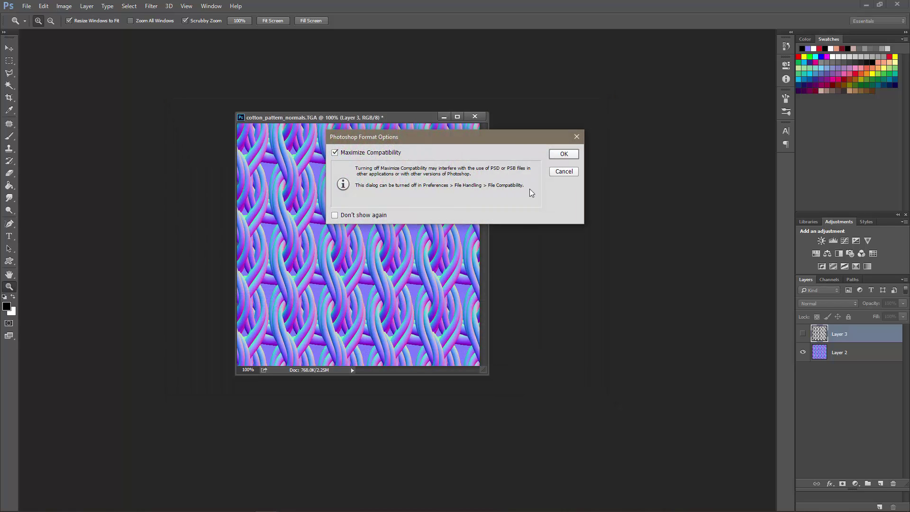
{"action": "left_click", "coordinate": [562, 154]}
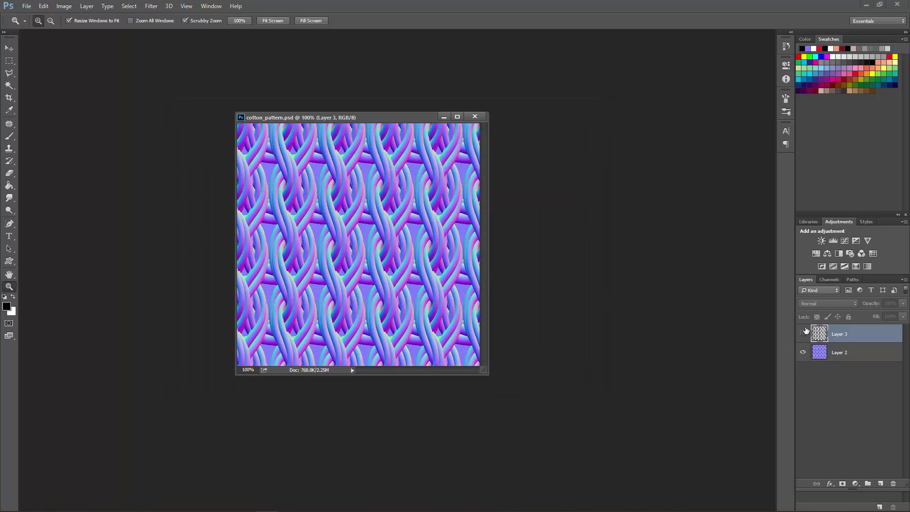
Step: Toggle Layer 3 in the saved file to review the occlusion map against the normal map
{"action": "left_click", "coordinate": [802, 335]}
{"action": "left_click", "coordinate": [803, 334]}
{"action": "left_click", "coordinate": [802, 335]}
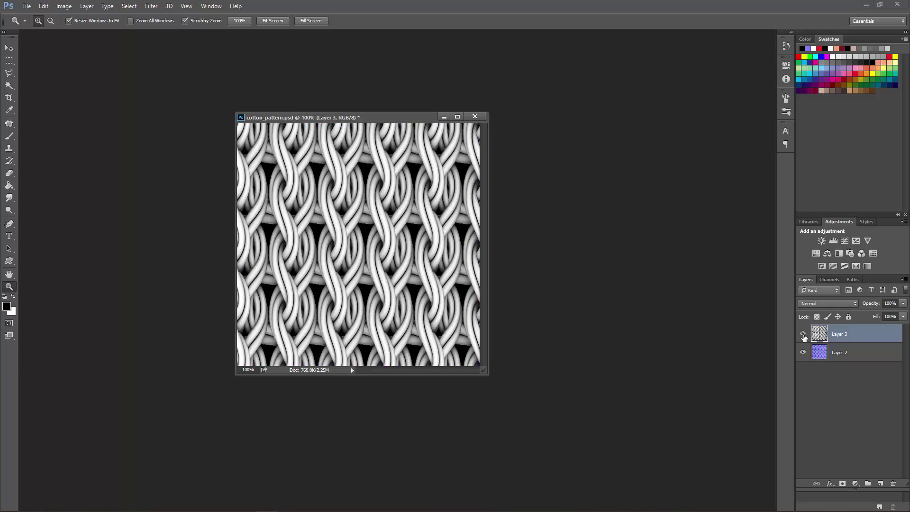
{"action": "left_click", "coordinate": [803, 335]}
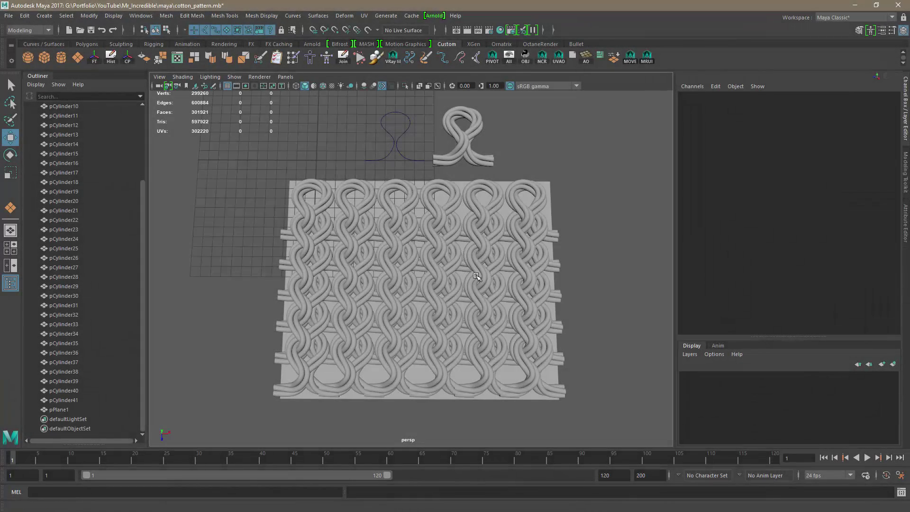
Step: Hide everything except the flat plane behind the knitted pattern and turn off the viewport grid
{"action": "scroll", "coordinate": [479, 274], "scroll_direction": "up", "scroll_amount": 1}
{"action": "middle_click_drag", "start_coordinate": [503, 351], "coordinate": [487, 342], "text": "alt"}
{"action": "left_click_drag", "start_coordinate": [536, 347], "coordinate": [523, 327], "text": "alt"}
{"action": "left_click", "coordinate": [535, 212]}
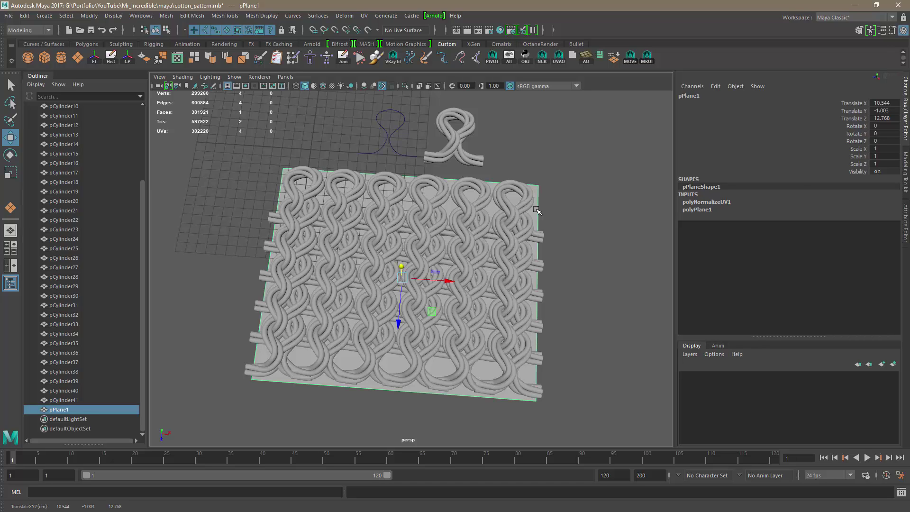
{"action": "key", "text": "alt+h"}
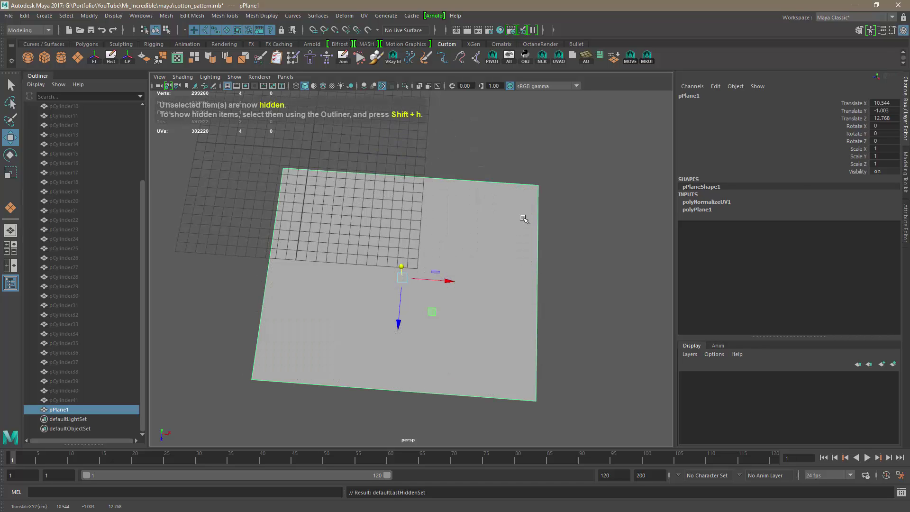
{"action": "left_click", "coordinate": [227, 87]}
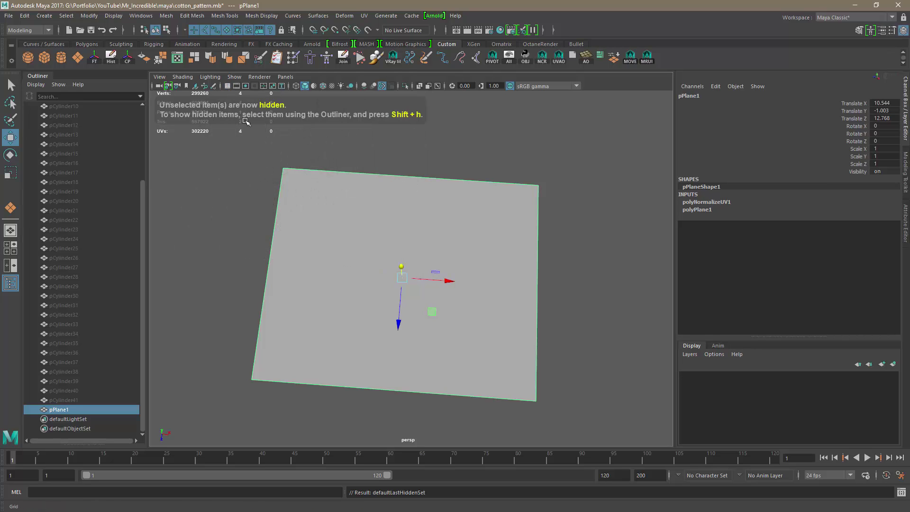
{"action": "left_click_drag", "start_coordinate": [549, 341], "coordinate": [458, 205], "text": "alt"}
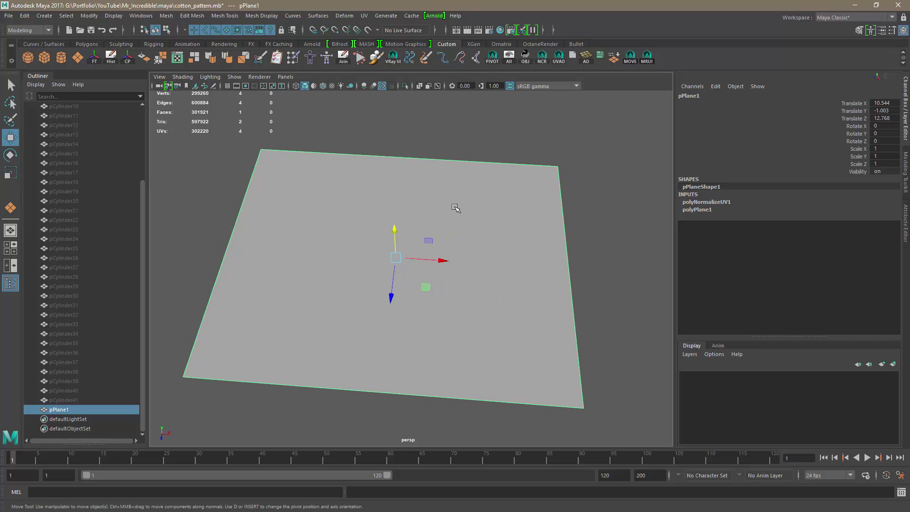
Step: Assign a new Blinn material to the plane
{"action": "right_click_drag", "start_coordinate": [455, 206], "coordinate": [458, 449]}
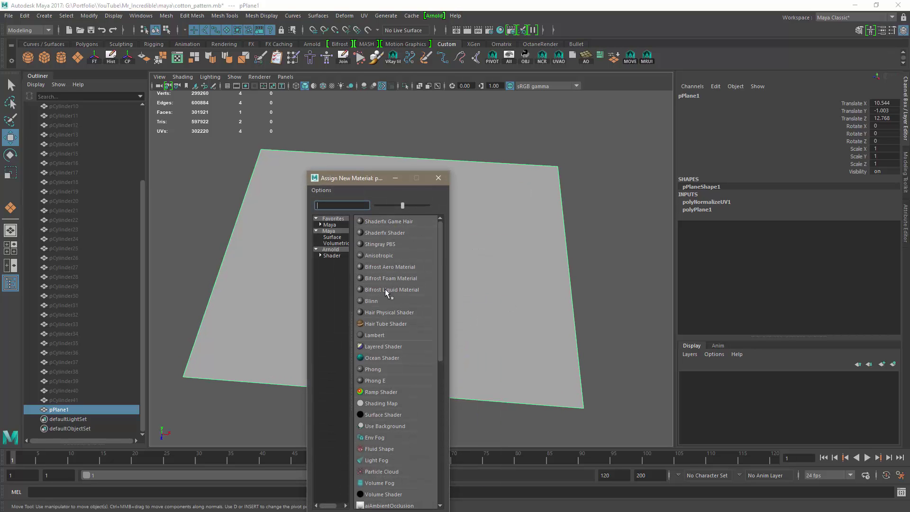
{"action": "left_click", "coordinate": [373, 300]}
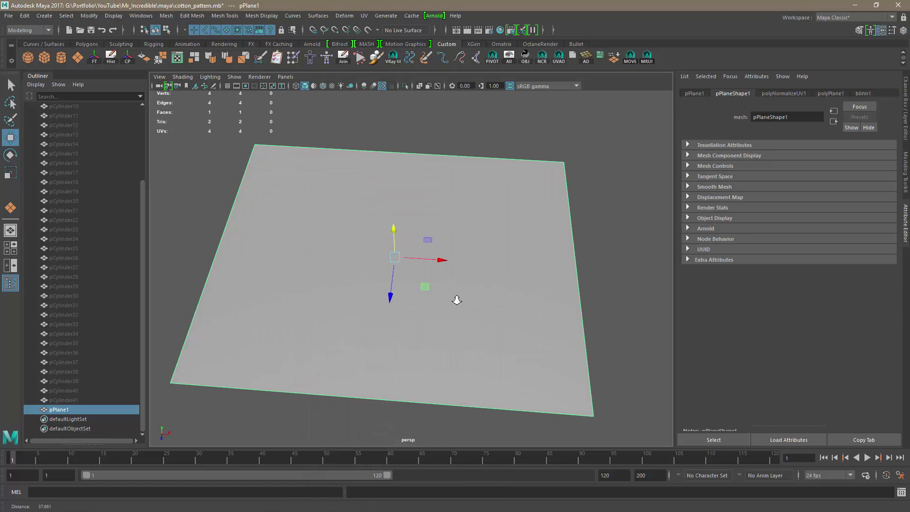
{"action": "mouse_move", "coordinate": [474, 287]}
{"action": "left_mouse_down", "text": "alt"}
{"action": "mouse_move", "coordinate": [481, 305]}
{"action": "mouse_move", "coordinate": [478, 295]}
{"action": "left_mouse_up", "text": "alt"}
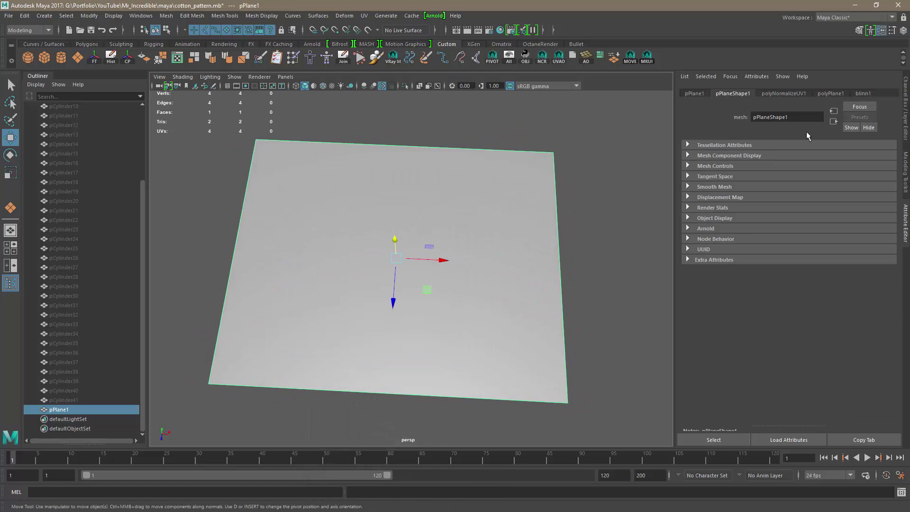
Step: Connect a file texture to the Blinn's bump mapping, and set the bump node to treat it as a normal map
{"action": "left_click", "coordinate": [862, 94]}
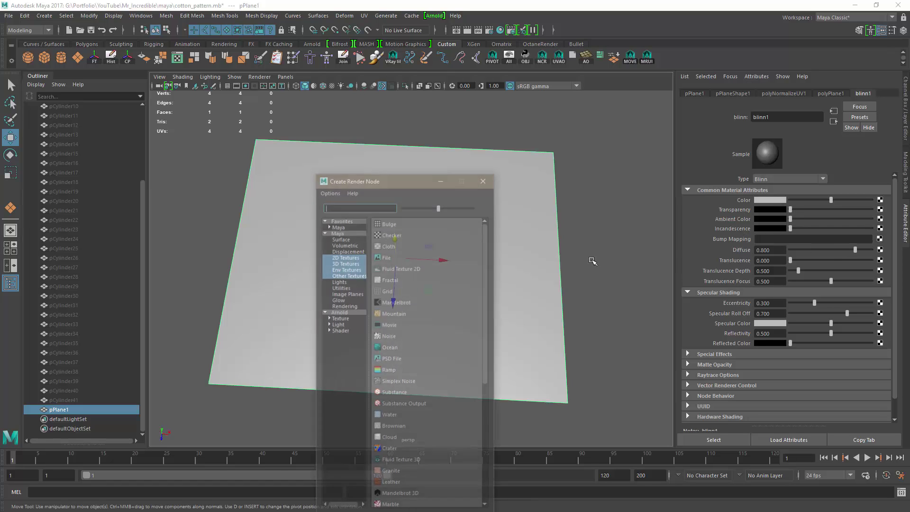
{"action": "left_click", "coordinate": [382, 261]}
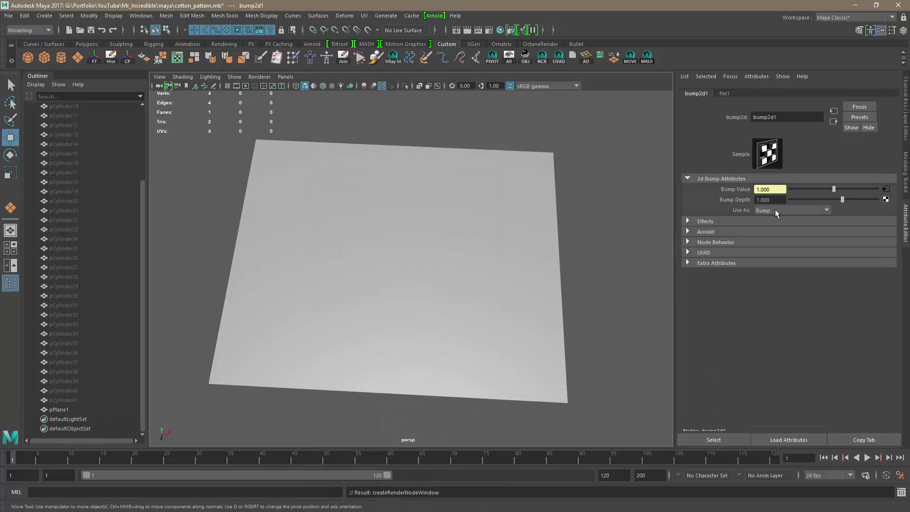
{"action": "left_click", "coordinate": [775, 211]}
{"action": "left_click", "coordinate": [776, 230]}
{"action": "left_click", "coordinate": [885, 190]}
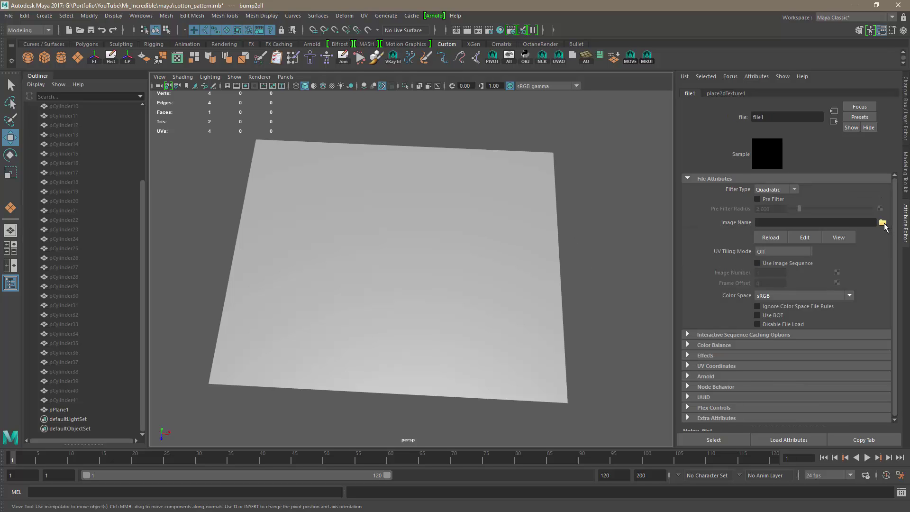
Step: Load cotton_pattern.psd from the maya folder into the file texture and turn on textured display in the viewport
{"action": "left_click", "coordinate": [882, 222]}
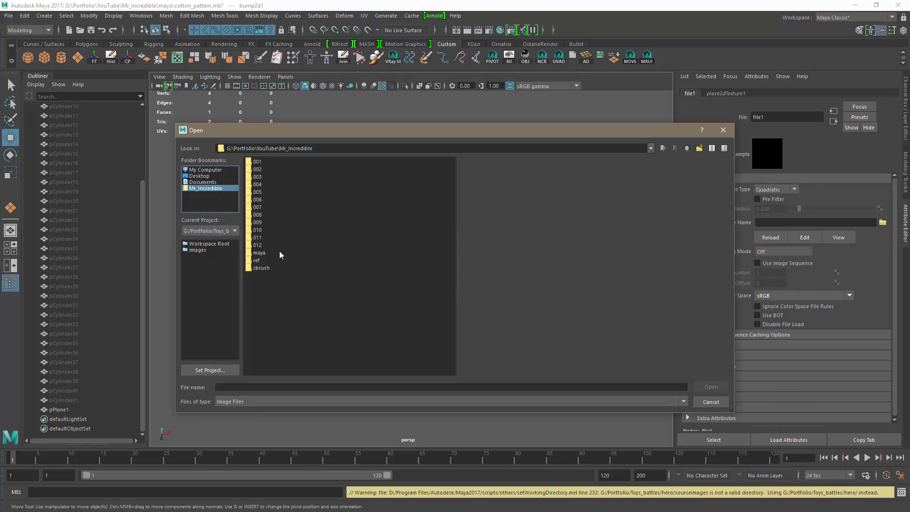
{"action": "double_click", "coordinate": [258, 253]}
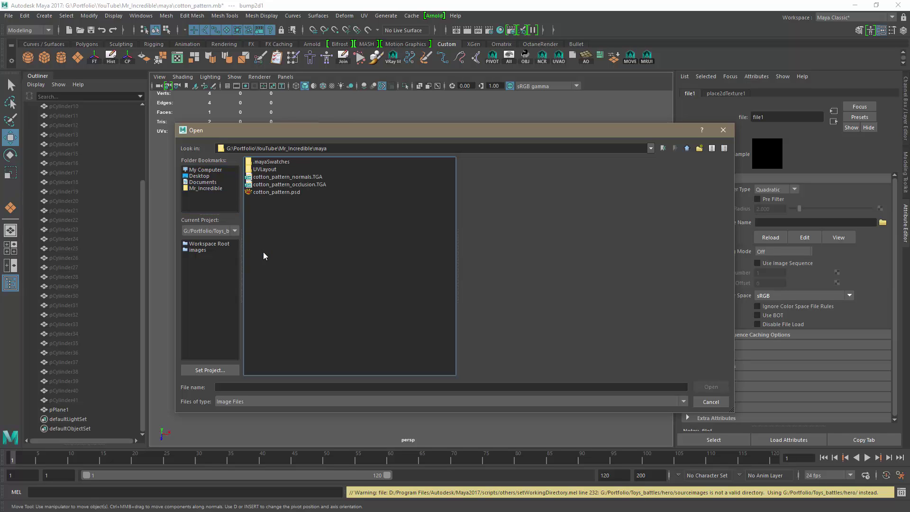
{"action": "left_click", "coordinate": [283, 192]}
{"action": "left_click", "coordinate": [711, 386]}
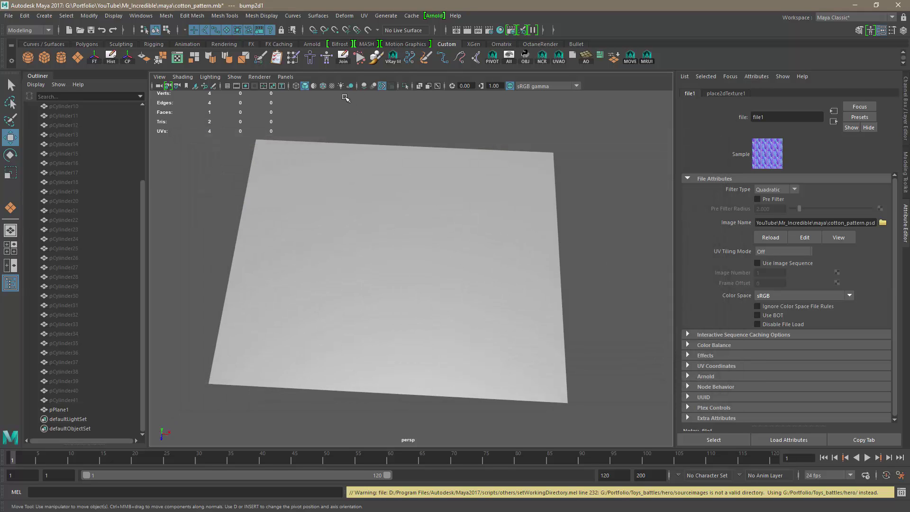
{"action": "left_click", "coordinate": [331, 87]}
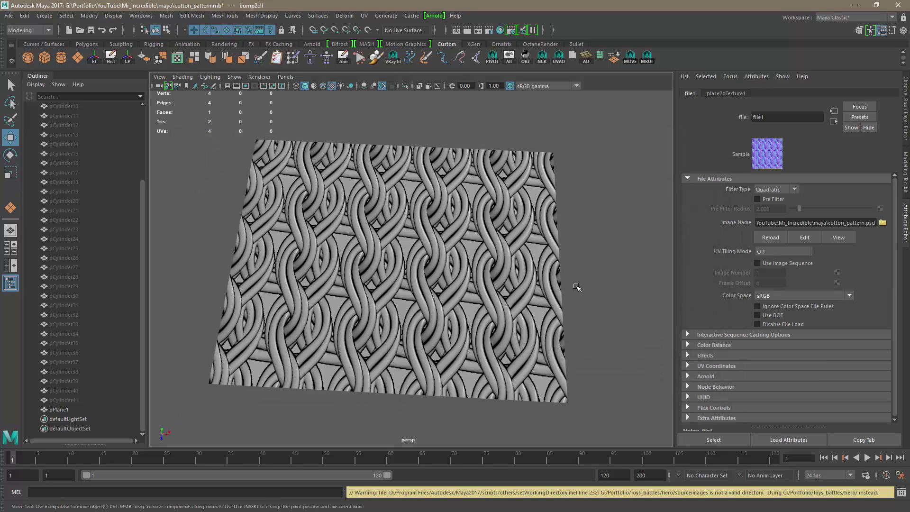
Step: Set the texture's color space to Raw, ignore color space file rules, and reload the image
{"action": "left_click", "coordinate": [774, 296]}
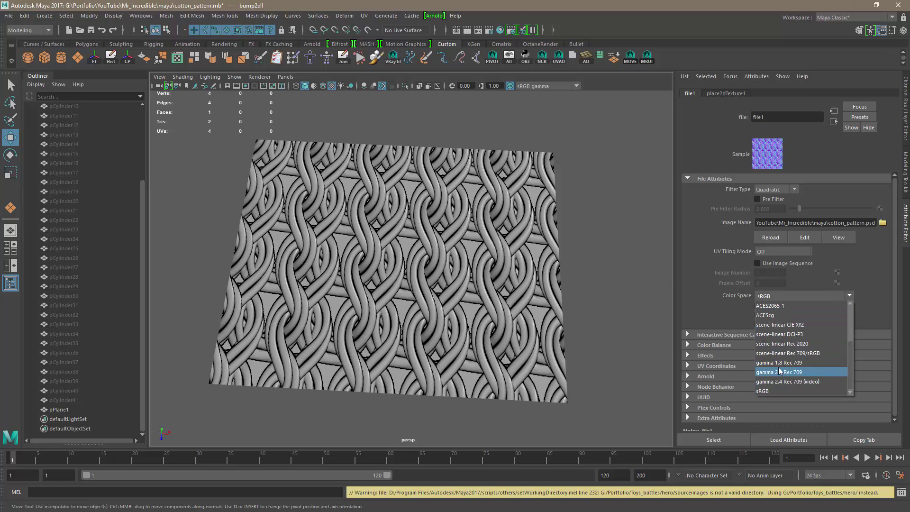
{"action": "scroll", "coordinate": [767, 327], "scroll_direction": "up", "scroll_amount": 1}
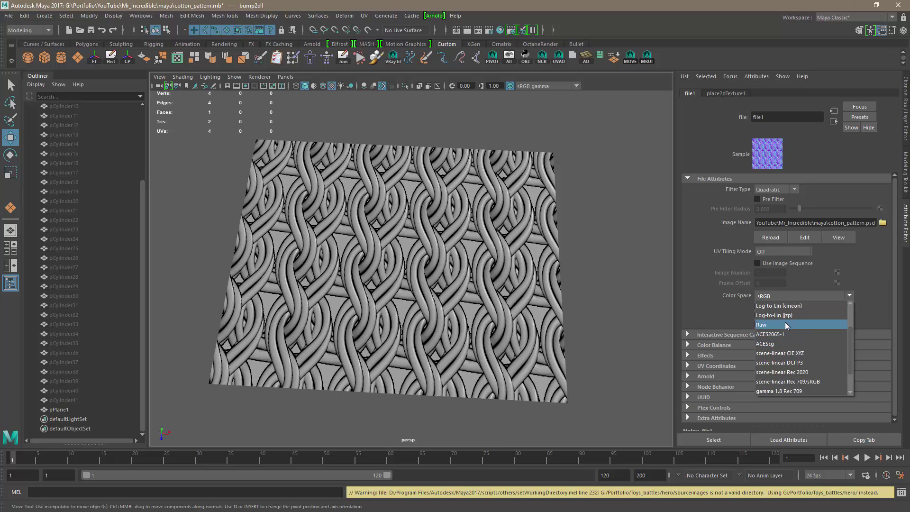
{"action": "left_click", "coordinate": [767, 326]}
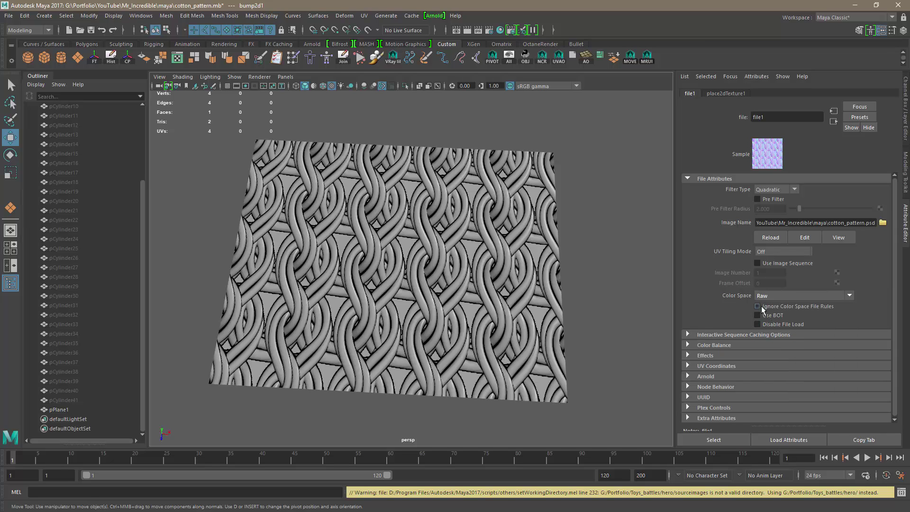
{"action": "left_click", "coordinate": [770, 236]}
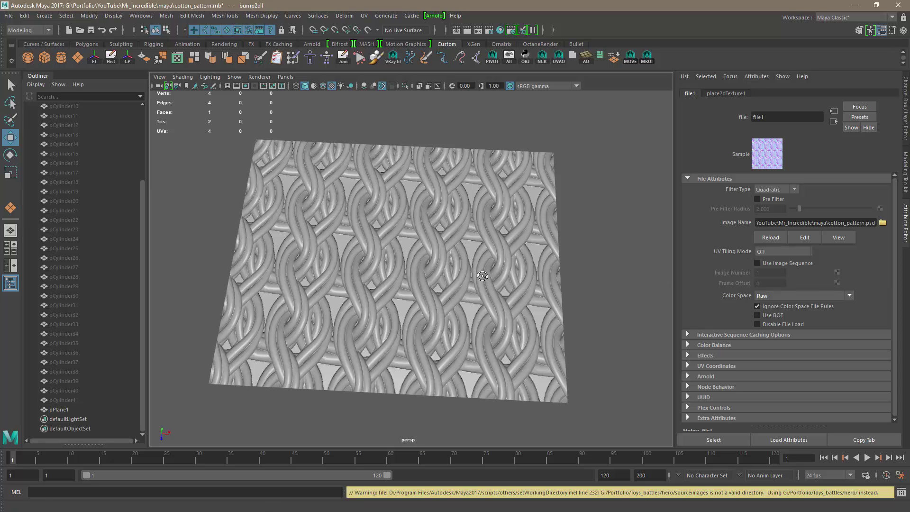
{"action": "left_click_drag", "start_coordinate": [477, 271], "coordinate": [482, 283], "text": "alt"}
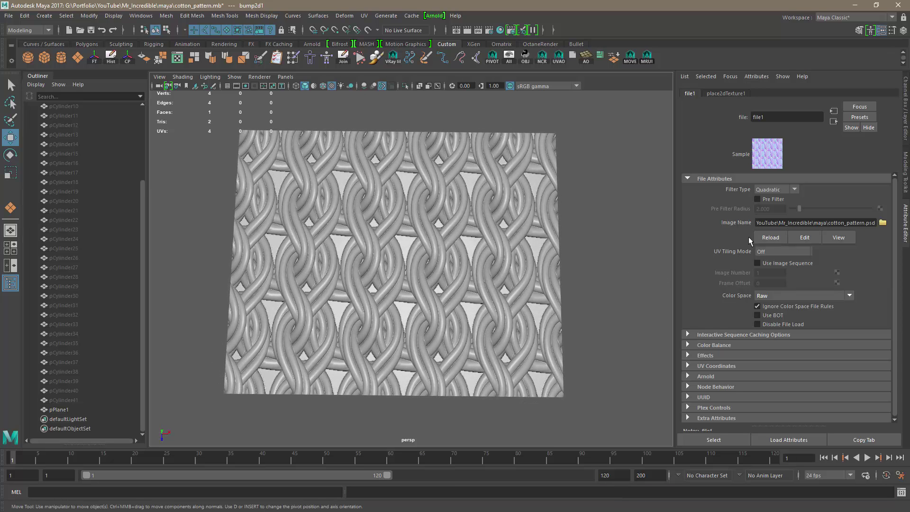
Step: Open the UV Editor for the plane, shrink its window, and arrange it so the textured plane stays visible beside it
{"action": "left_click", "coordinate": [407, 236]}
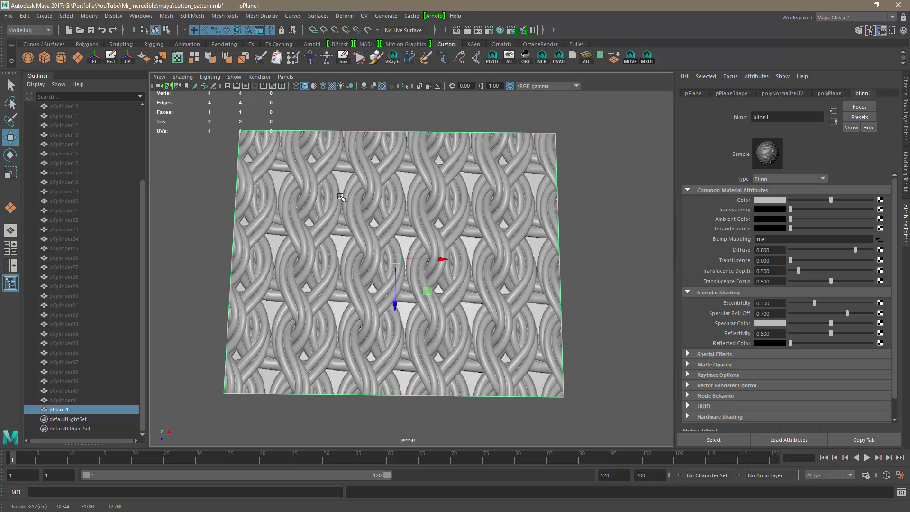
{"action": "left_click", "coordinate": [178, 57]}
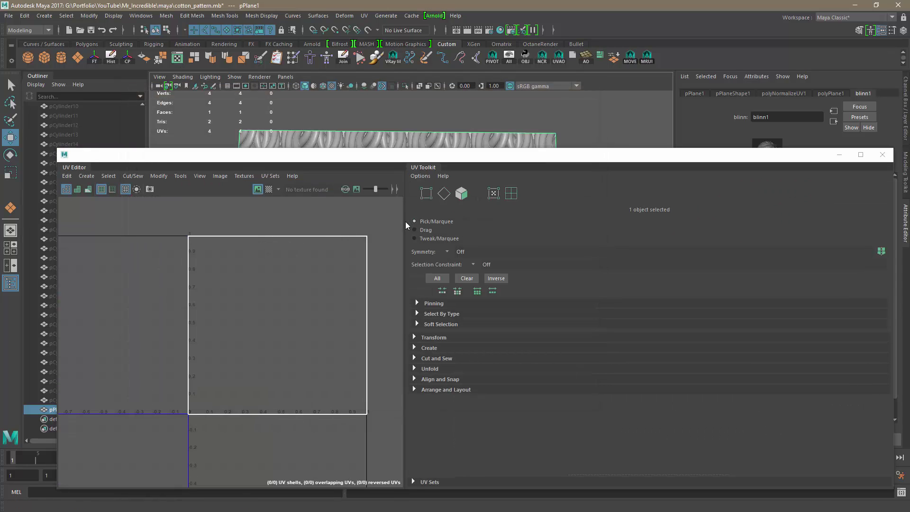
{"action": "left_click_drag", "start_coordinate": [405, 221], "coordinate": [758, 235]}
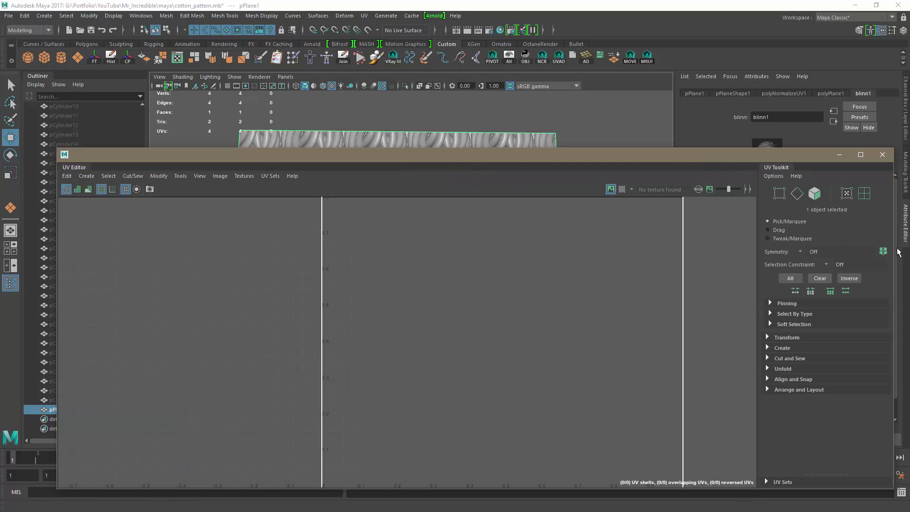
{"action": "left_click_drag", "start_coordinate": [893, 251], "coordinate": [550, 248]}
{"action": "left_click_drag", "start_coordinate": [387, 154], "coordinate": [346, 129]}
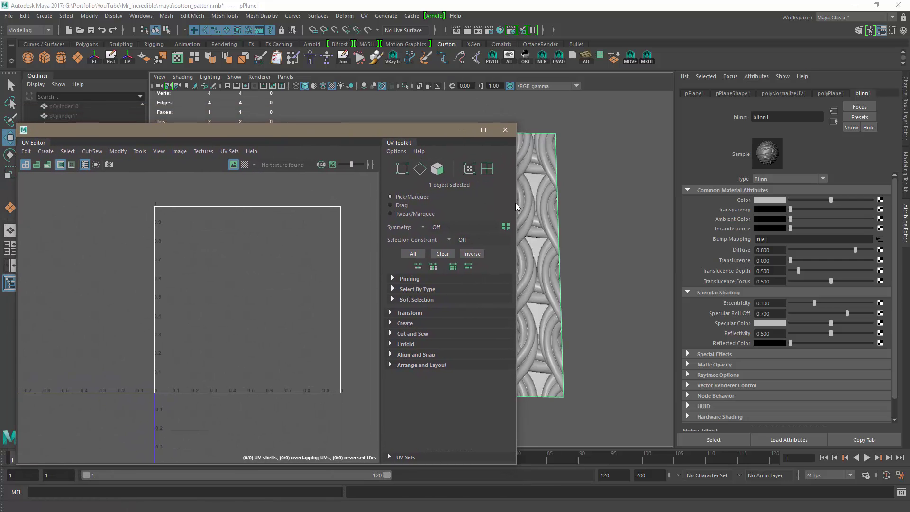
{"action": "left_click_drag", "start_coordinate": [516, 202], "coordinate": [448, 205]}
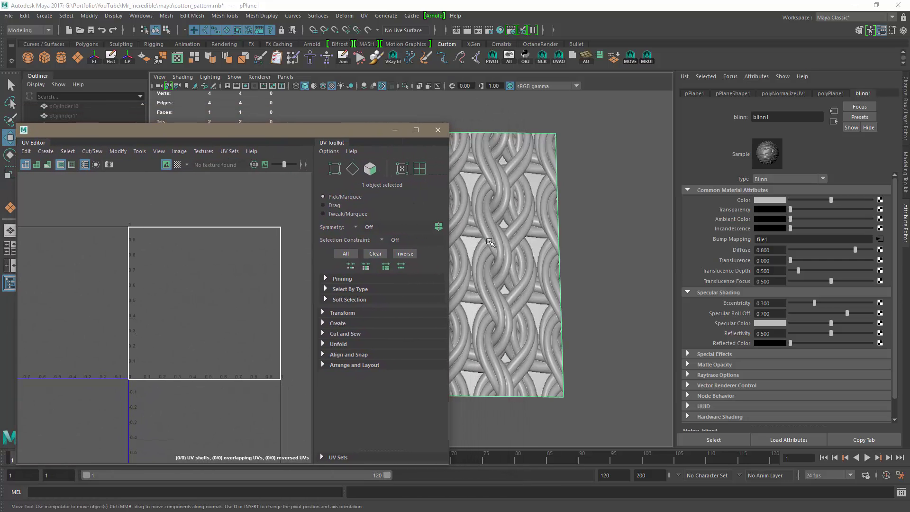
{"action": "mouse_move", "coordinate": [489, 241]}
{"action": "right_mouse_down", "text": "alt"}
{"action": "mouse_move", "coordinate": [516, 243]}
{"action": "mouse_move", "coordinate": [490, 244]}
{"action": "right_mouse_up", "text": "alt"}
{"action": "left_click_drag", "start_coordinate": [490, 243], "coordinate": [495, 245], "text": "alt"}
{"action": "middle_click_drag", "start_coordinate": [495, 246], "coordinate": [546, 253], "text": "alt"}
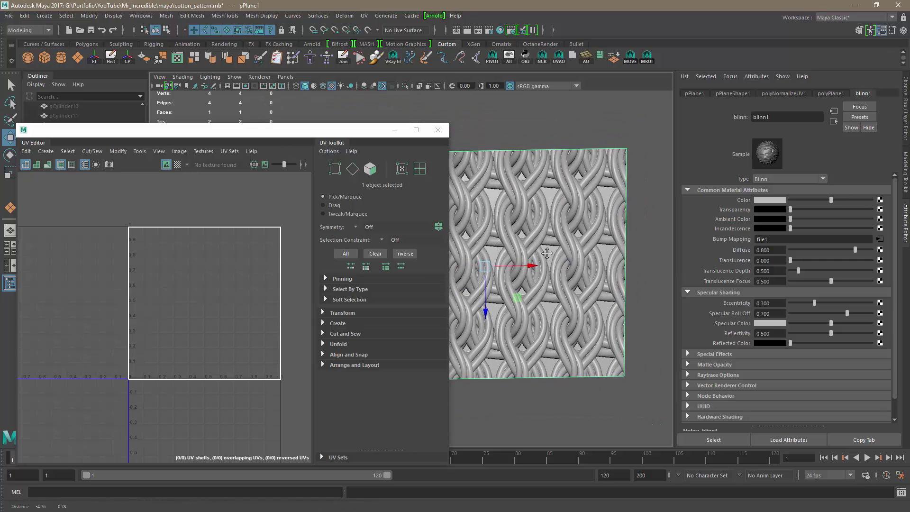
{"action": "left_click_drag", "start_coordinate": [546, 253], "coordinate": [606, 219], "text": "alt"}
{"action": "left_click_drag", "start_coordinate": [351, 124], "coordinate": [315, 104]}
Step: Stretch all the plane's UVs vertically by about 1.4 times, scale them up uniformly for dense tiling, and close the UV Editor
{"action": "scroll", "coordinate": [156, 268], "scroll_direction": "down", "scroll_amount": 2}
{"action": "right_click_drag", "start_coordinate": [175, 263], "coordinate": [211, 269]}
{"action": "left_click_drag", "start_coordinate": [81, 196], "coordinate": [252, 366]}
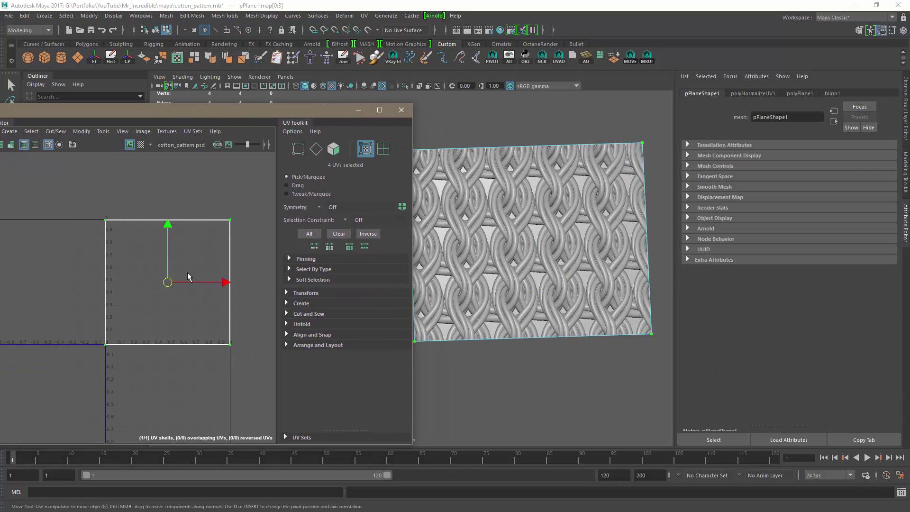
{"action": "key", "text": "r"}
{"action": "left_click_drag", "start_coordinate": [168, 225], "coordinate": [185, 206]}
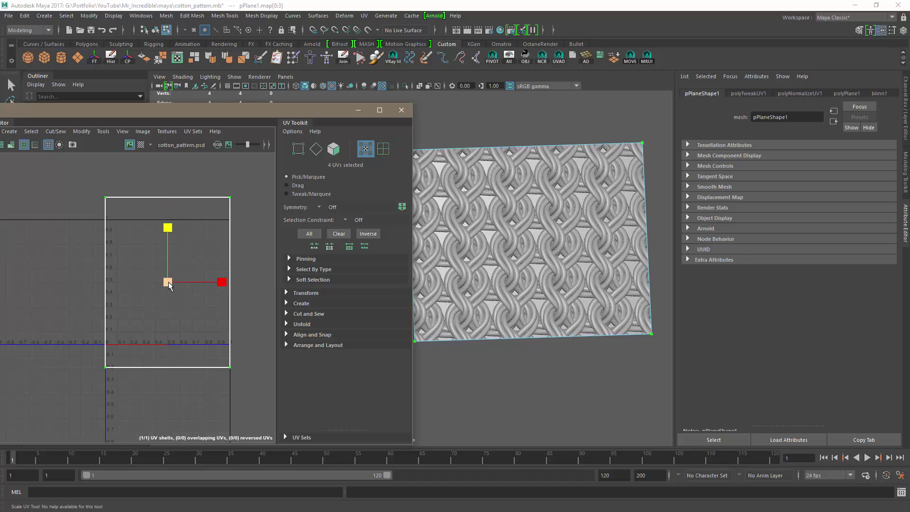
{"action": "left_click_drag", "start_coordinate": [169, 281], "coordinate": [482, 139]}
{"action": "left_click", "coordinate": [400, 109]}
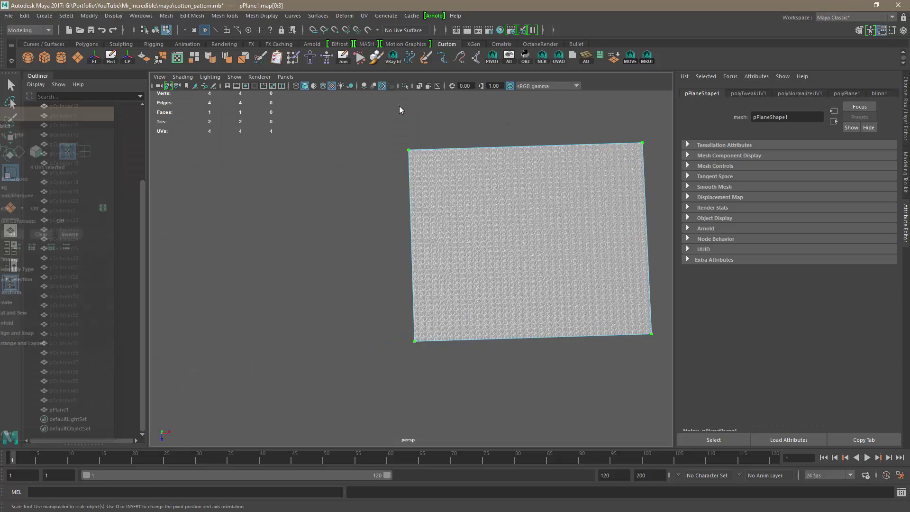
Step: Return the plane to object mode and inspect the densely tiled knit normal map from several angles
{"action": "right_click", "coordinate": [501, 205]}
{"action": "right_click_drag", "start_coordinate": [526, 193], "coordinate": [528, 192]}
{"action": "scroll", "coordinate": [537, 265], "scroll_direction": "up", "scroll_amount": 2}
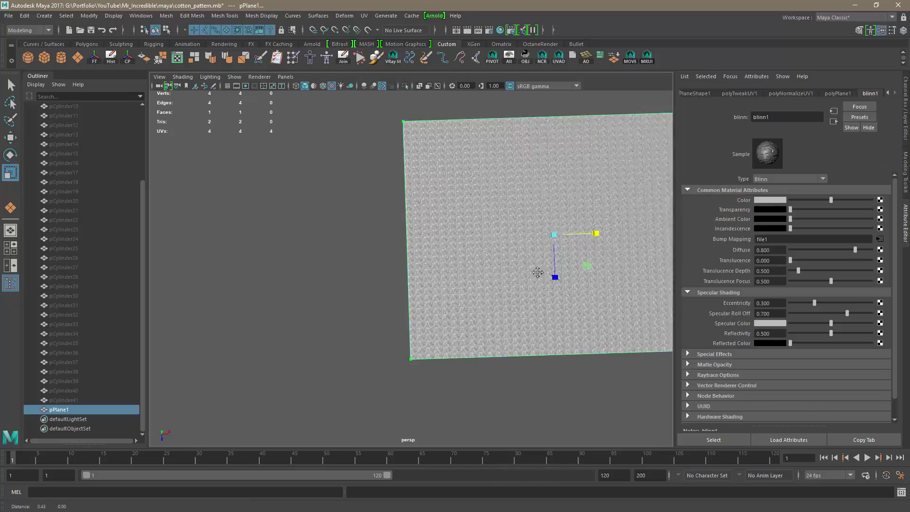
{"action": "middle_click_drag", "start_coordinate": [538, 271], "coordinate": [409, 280], "text": "alt"}
{"action": "scroll", "coordinate": [342, 342], "scroll_direction": "up", "scroll_amount": 2}
{"action": "left_click_drag", "start_coordinate": [340, 346], "coordinate": [304, 311], "text": "alt"}
{"action": "right_click_drag", "start_coordinate": [327, 315], "coordinate": [412, 334], "text": "alt"}
{"action": "left_click_drag", "start_coordinate": [412, 333], "coordinate": [555, 329], "text": "alt"}
{"action": "right_click_drag", "start_coordinate": [469, 339], "coordinate": [544, 296], "text": "alt"}
Step: Switch to Photoshop, show Layer 3, and save the occlusion version as cotton_pattern_AO.psd in the maya folder with Maximize Compatibility enabled
{"action": "key", "text": "alt+Tab"}
{"action": "key", "text": "alt+Tab"}
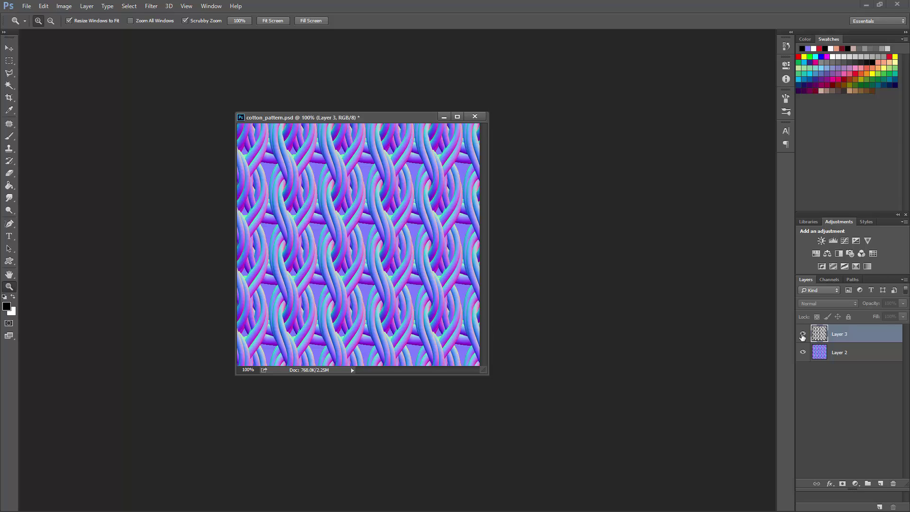
{"action": "left_click", "coordinate": [802, 334]}
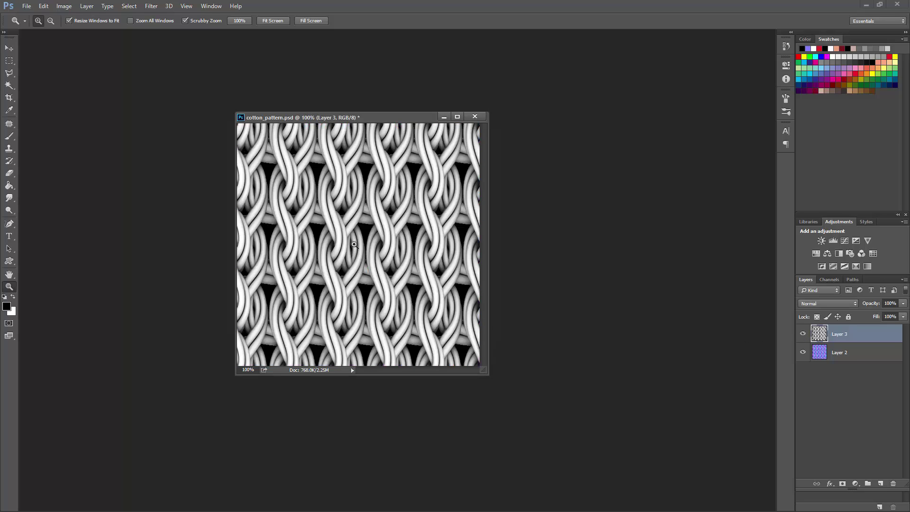
{"action": "key", "text": "ctrl+shift+s"}
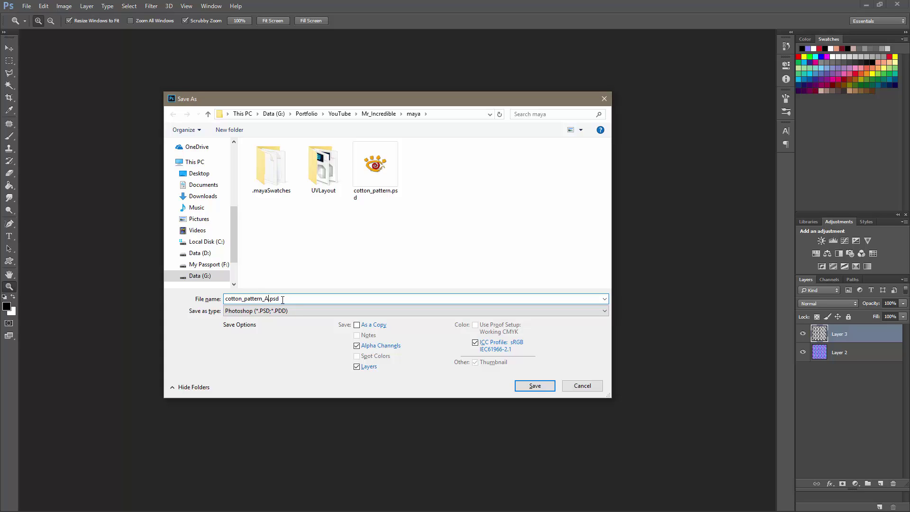
{"action": "key", "text": "Return"}
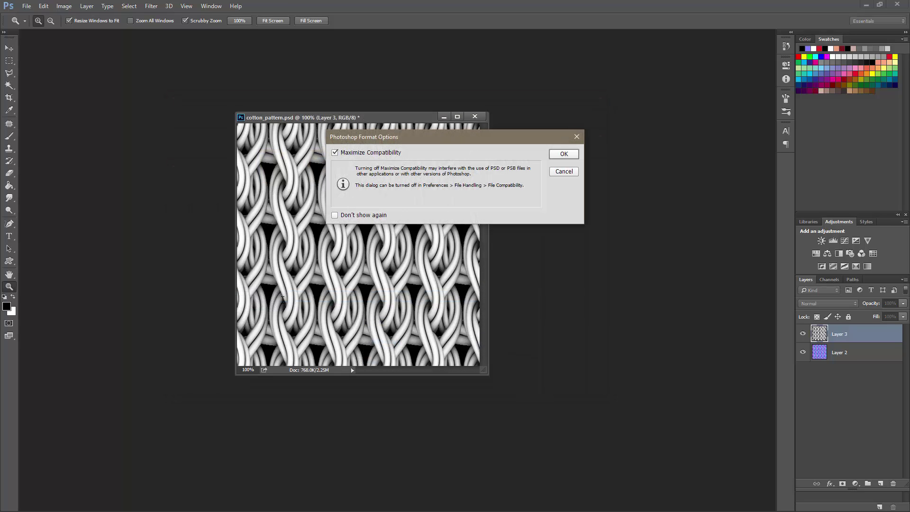
{"action": "key", "text": "Return"}
Step: Switch back to the Maya scene with the textured plane and its Blinn attributes
{"action": "key", "text": "alt+Tab"}
{"action": "key", "text": "alt+Tab"}
{"action": "key", "text": "Tab"}
{"action": "key", "text": "Tab"}
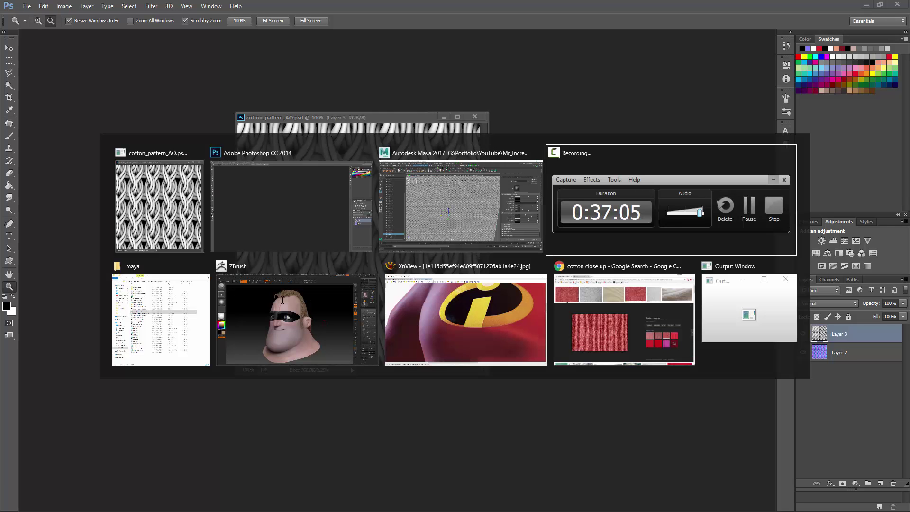
{"action": "key", "text": "alt+shift+Tab"}
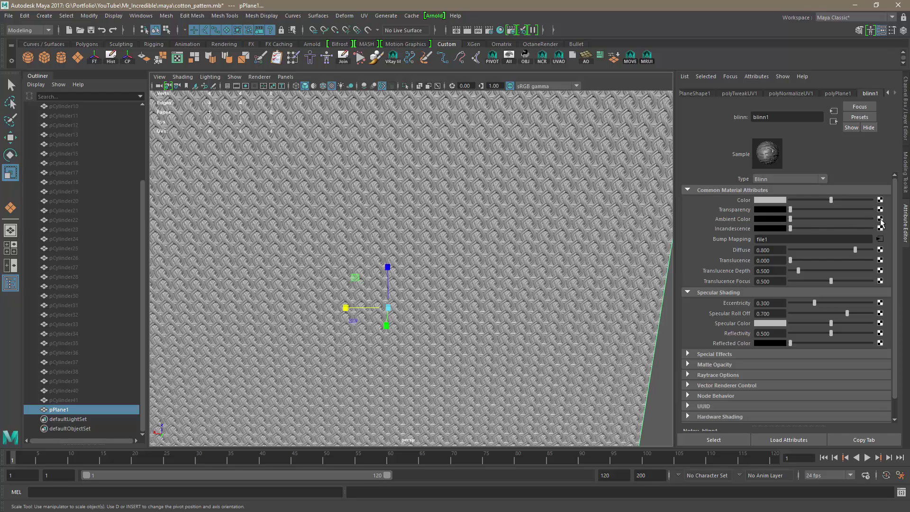
Step: Map the Blinn material's Ambient Color with a file texture using cotton_pattern_AO.psd and look closely at the plane
{"action": "left_click", "coordinate": [386, 256]}
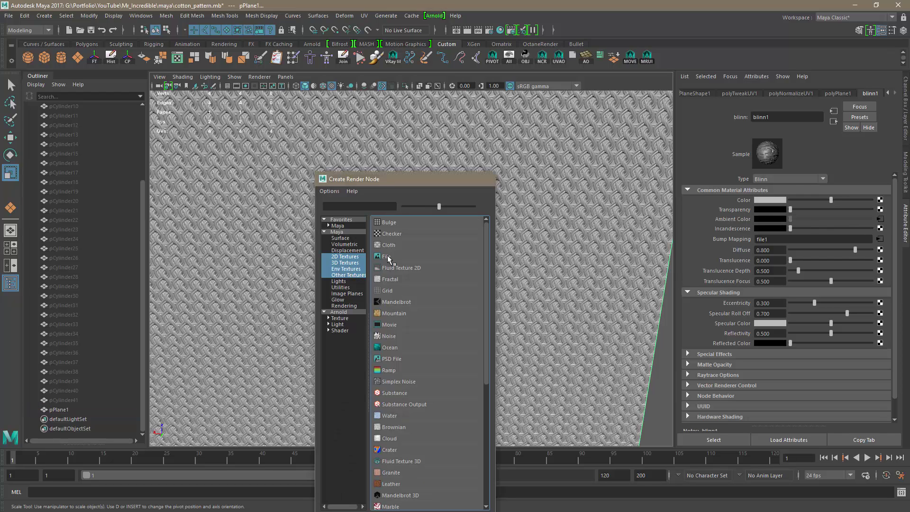
{"action": "left_click", "coordinate": [882, 222]}
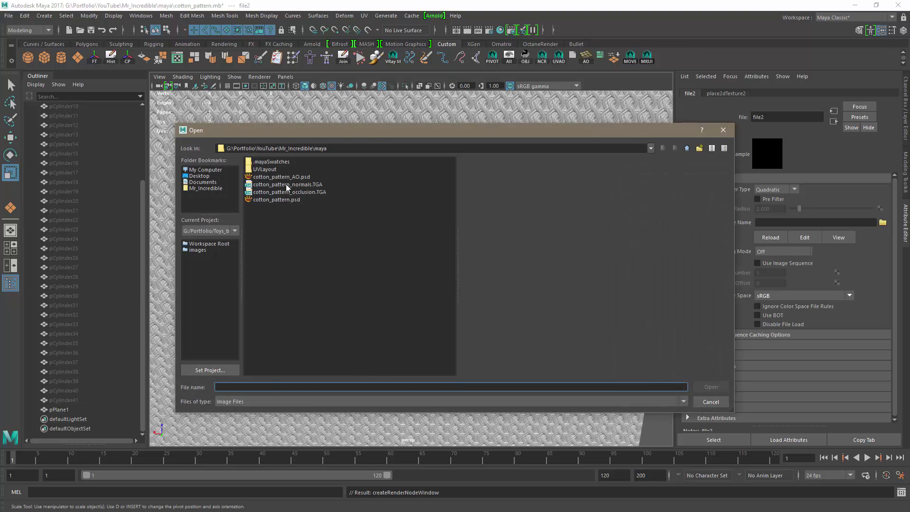
{"action": "left_click", "coordinate": [290, 177]}
{"action": "left_click", "coordinate": [710, 387]}
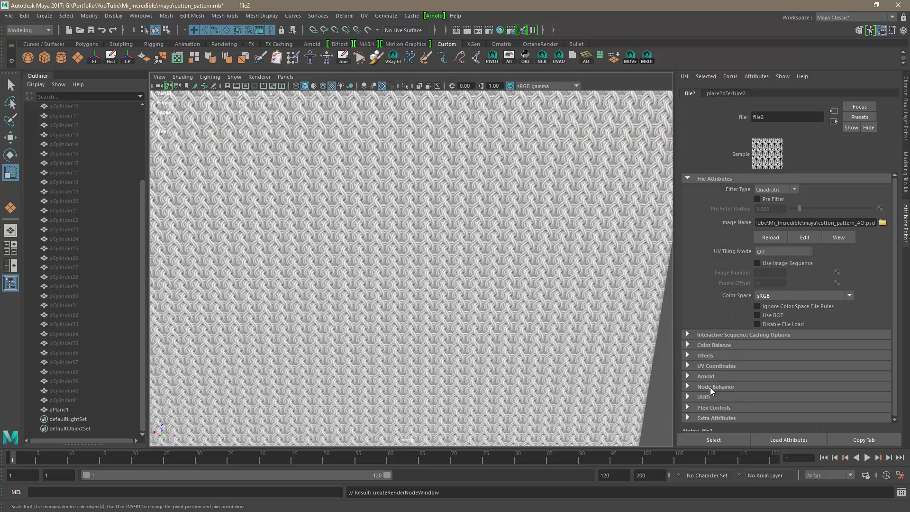
{"action": "scroll", "coordinate": [410, 282], "scroll_direction": "up", "scroll_amount": 8}
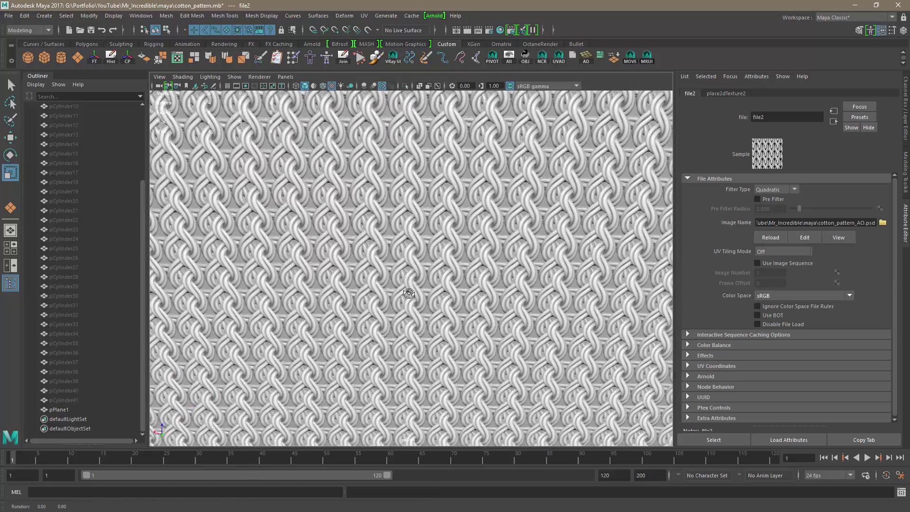
{"action": "left_click_drag", "start_coordinate": [409, 293], "coordinate": [405, 296], "text": "alt"}
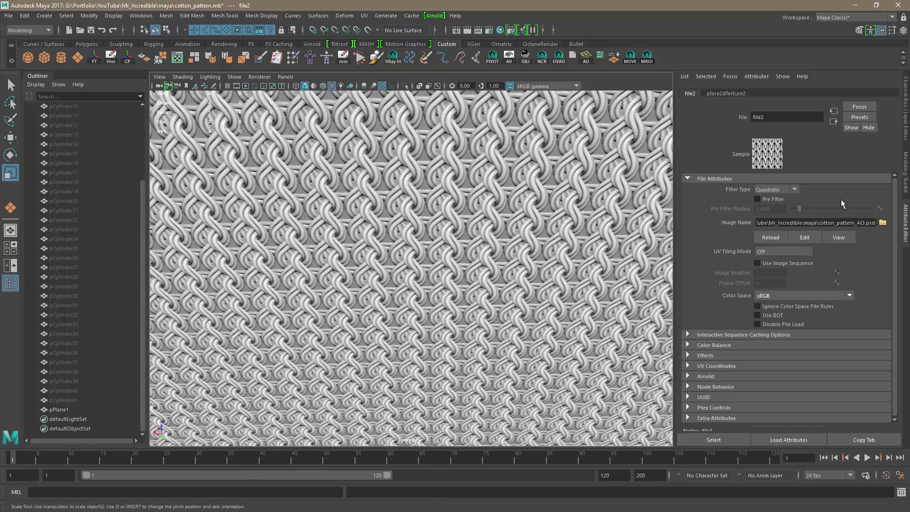
Step: Return to the Blinn material, raise its Color to white and lower Diffuse to 0
{"action": "left_click", "coordinate": [833, 121]}
{"action": "left_click_drag", "start_coordinate": [855, 250], "coordinate": [808, 251]}
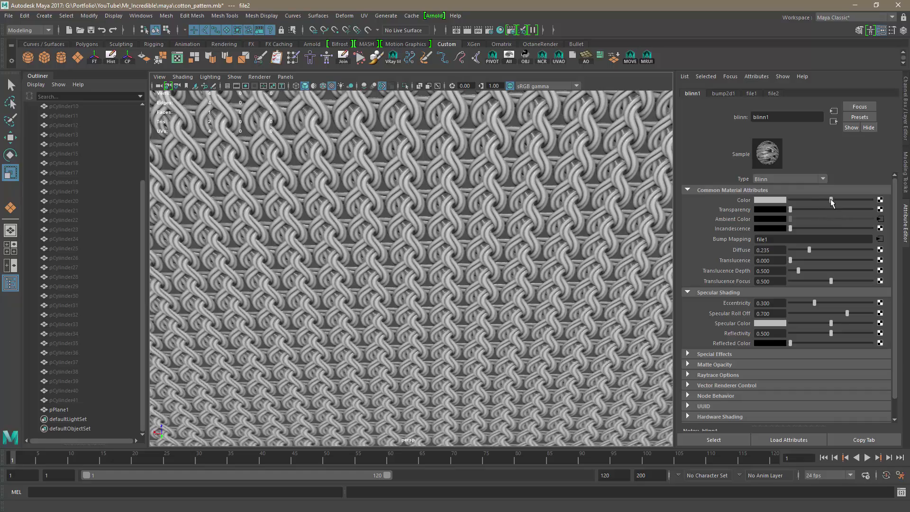
{"action": "left_click_drag", "start_coordinate": [830, 201], "coordinate": [867, 207]}
{"action": "left_click_drag", "start_coordinate": [810, 251], "coordinate": [784, 253]}
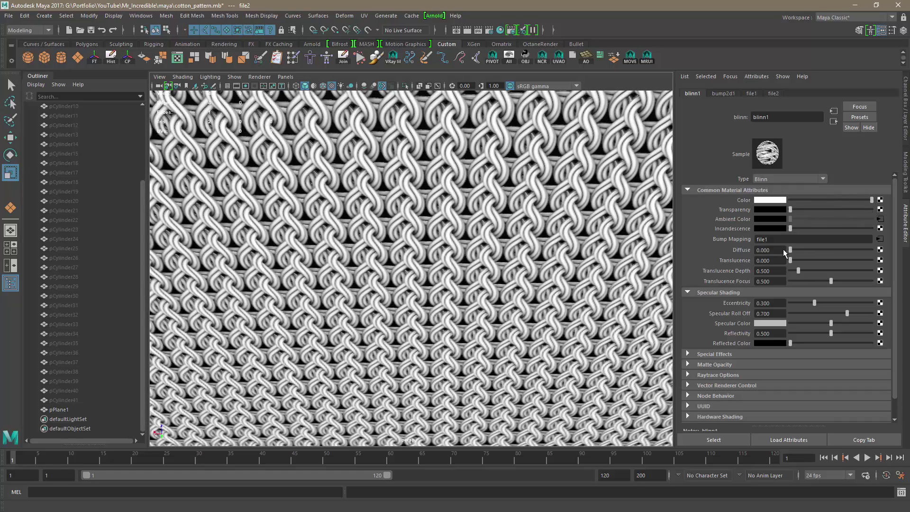
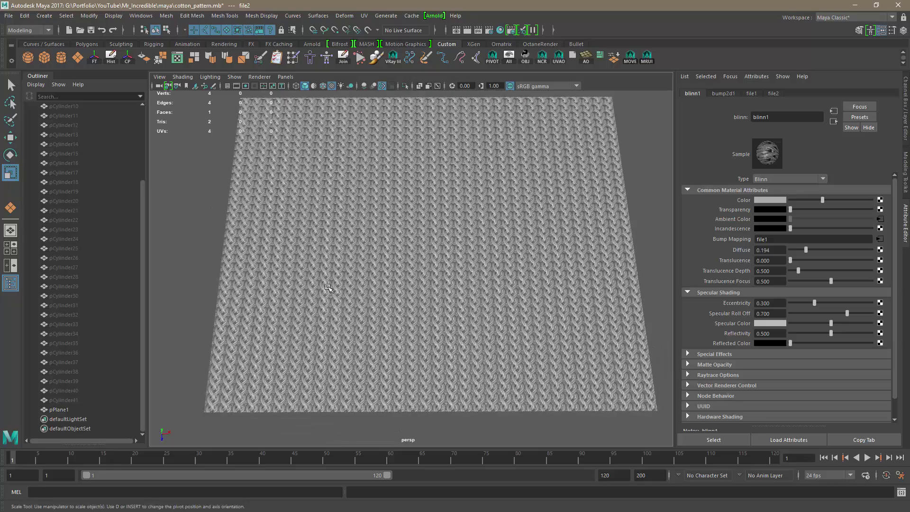
Step: Inspect the combined occlusion and normal maps on the plane from several distances and angles
{"action": "right_click_drag", "start_coordinate": [328, 288], "coordinate": [495, 270], "text": "alt"}
{"action": "left_click_drag", "start_coordinate": [495, 266], "coordinate": [463, 319], "text": "alt"}
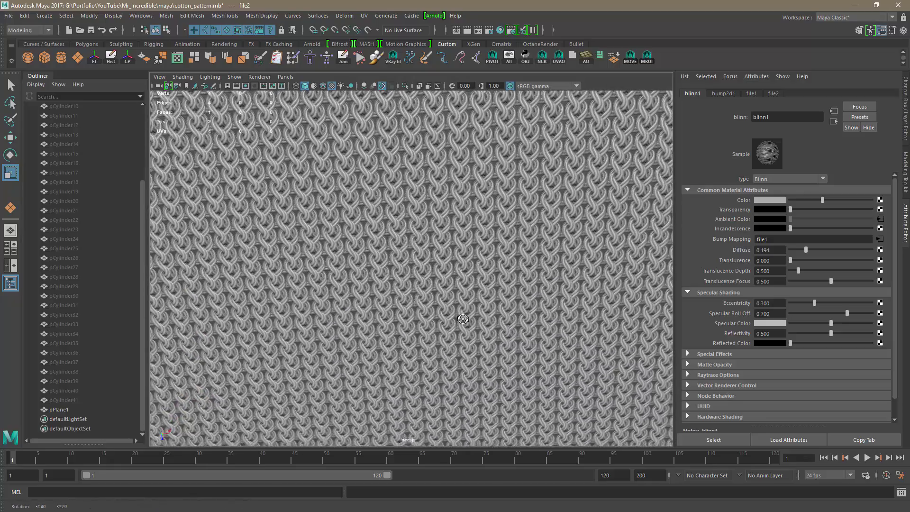
{"action": "right_click_drag", "start_coordinate": [462, 318], "coordinate": [415, 311], "text": "alt"}
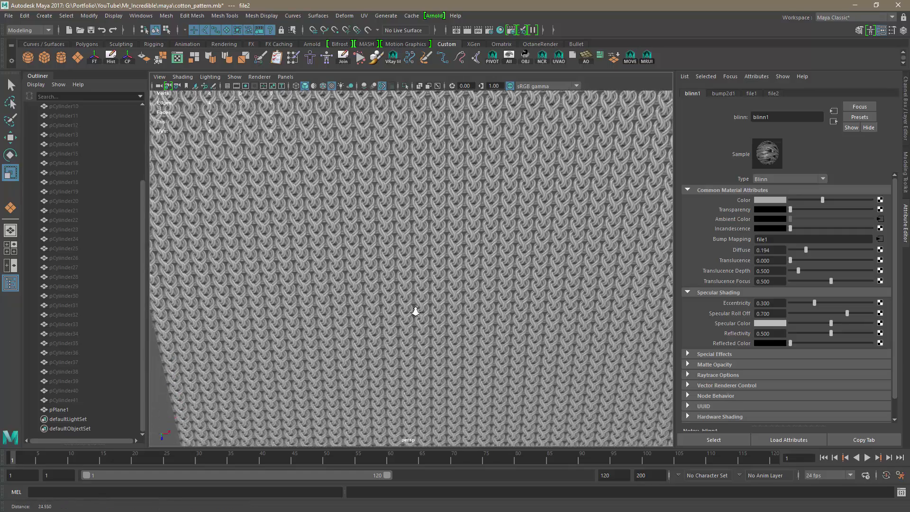
{"action": "scroll", "coordinate": [465, 310], "scroll_direction": "down", "scroll_amount": 5}
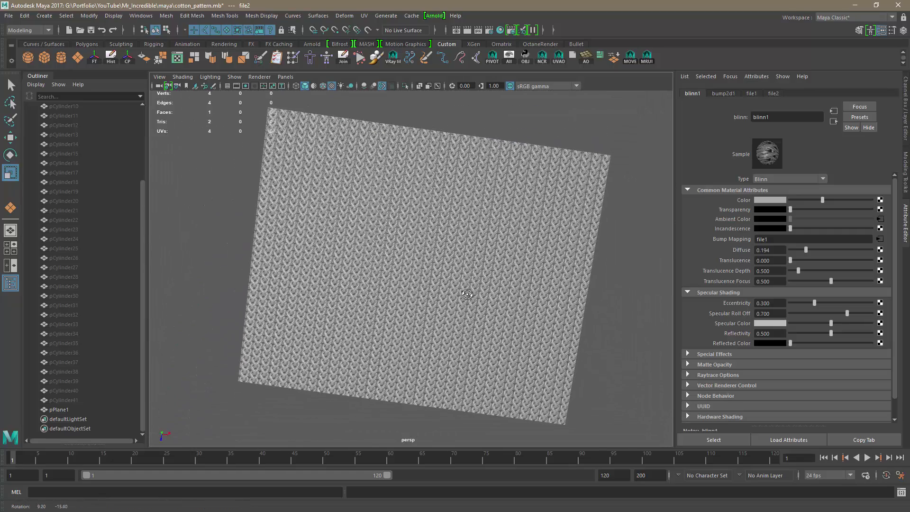
{"action": "left_click_drag", "start_coordinate": [456, 309], "coordinate": [476, 286], "text": "alt"}
{"action": "scroll", "coordinate": [481, 303], "scroll_direction": "up", "scroll_amount": 3}
{"action": "scroll", "coordinate": [493, 311], "scroll_direction": "down", "scroll_amount": 1}
Step: Select the plane's front and back edges and connect them with 3 segments
{"action": "left_click", "coordinate": [439, 248]}
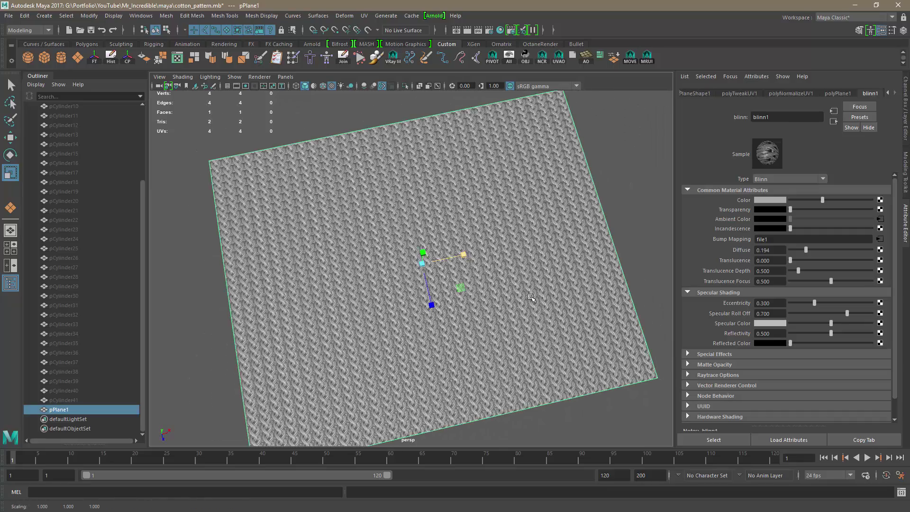
{"action": "scroll", "coordinate": [439, 248], "scroll_direction": "down", "scroll_amount": 3}
{"action": "left_click_drag", "start_coordinate": [439, 249], "coordinate": [412, 220], "text": "alt"}
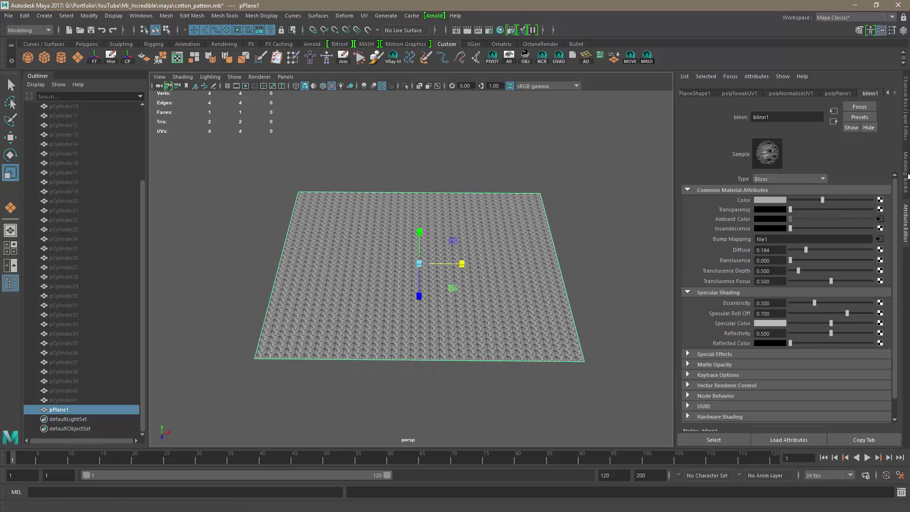
{"action": "left_click", "coordinate": [906, 173]}
{"action": "left_click", "coordinate": [795, 109]}
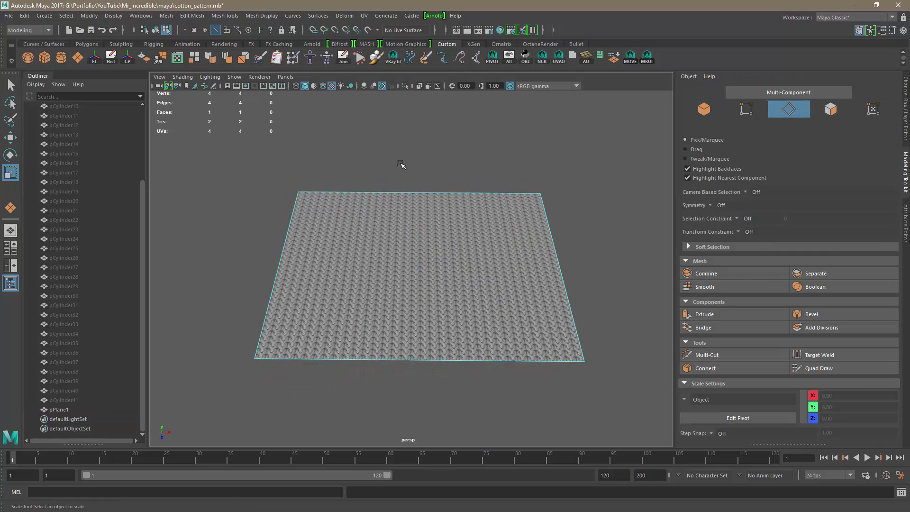
{"action": "left_click_drag", "start_coordinate": [425, 382], "coordinate": [426, 383]}
{"action": "left_click", "coordinate": [705, 368]}
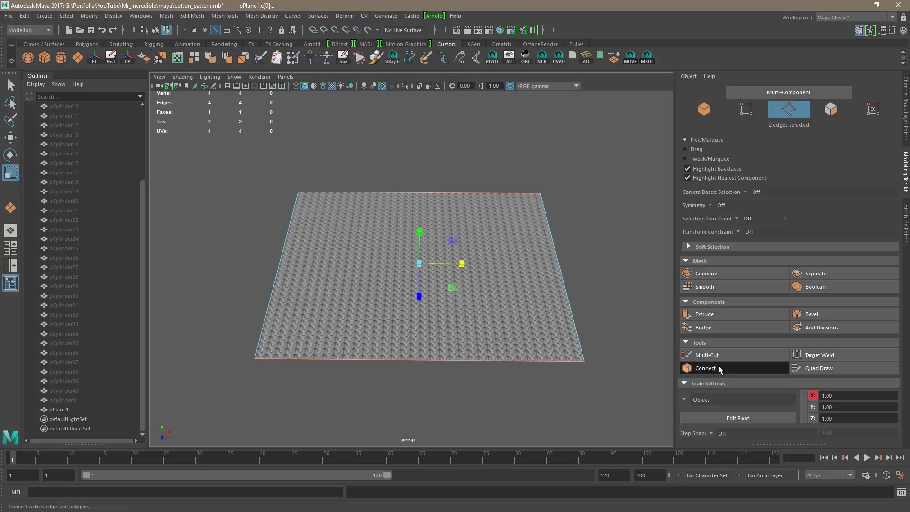
{"action": "middle_click_drag", "start_coordinate": [474, 301], "coordinate": [489, 302], "text": "ctrl"}
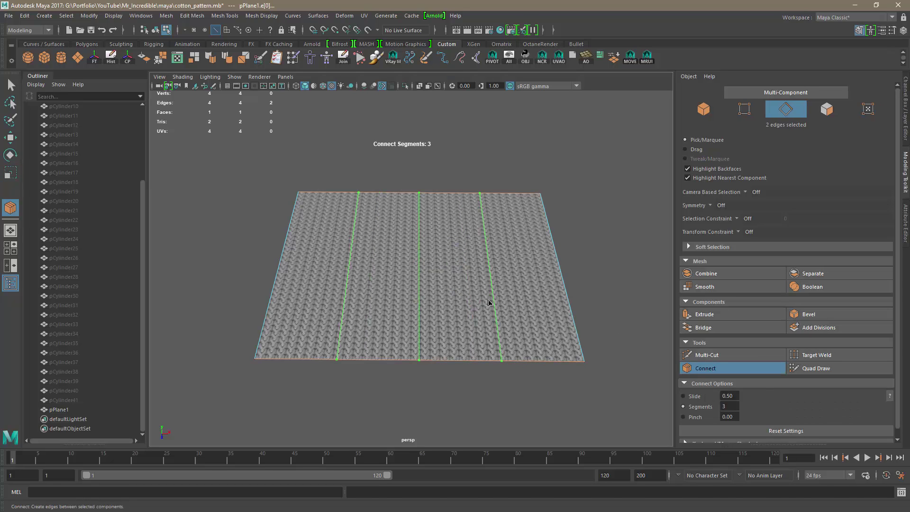
{"action": "key", "text": "r"}
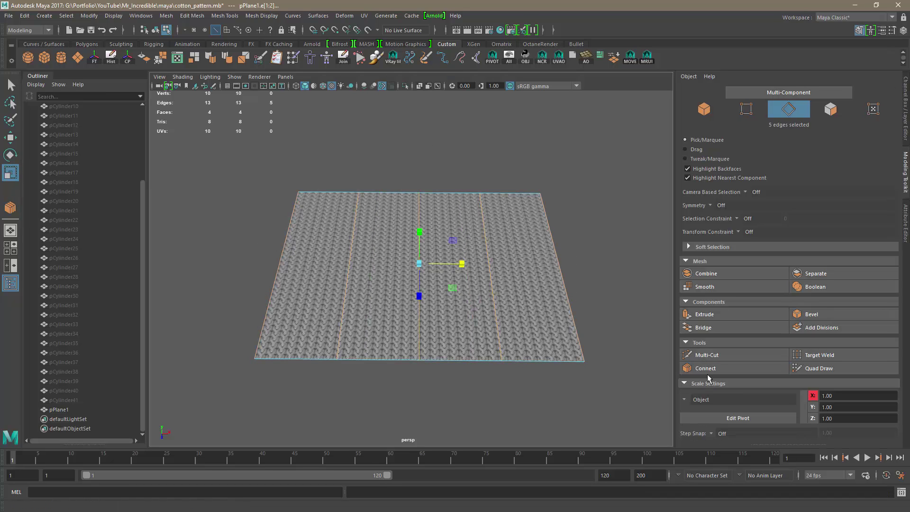
Step: Connect the plane's five lengthwise edges with two segments across and clear the selection
{"action": "left_click", "coordinate": [707, 372]}
{"action": "middle_click_drag", "start_coordinate": [528, 341], "coordinate": [510, 339], "text": "ctrl"}
{"action": "key", "text": "r"}
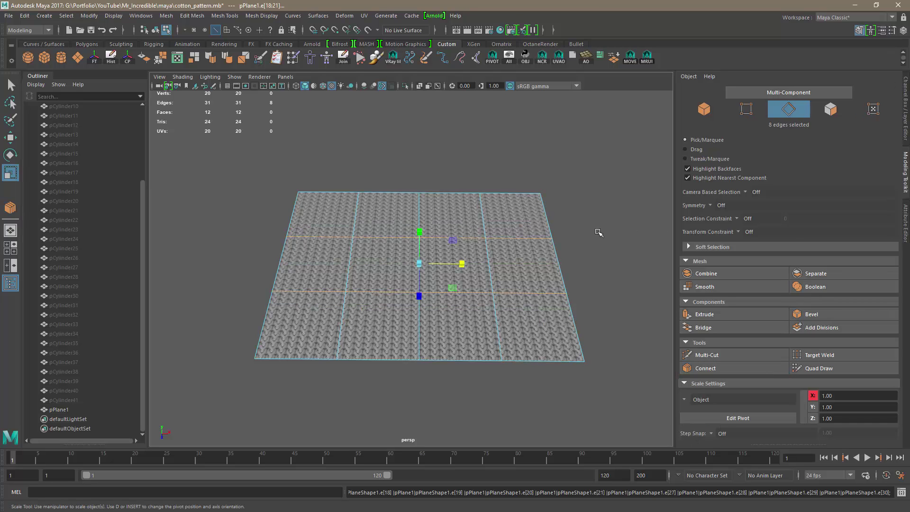
{"action": "left_click", "coordinate": [599, 232]}
{"action": "left_click_drag", "start_coordinate": [578, 264], "coordinate": [615, 271], "text": "alt"}
{"action": "left_click", "coordinate": [746, 110]}
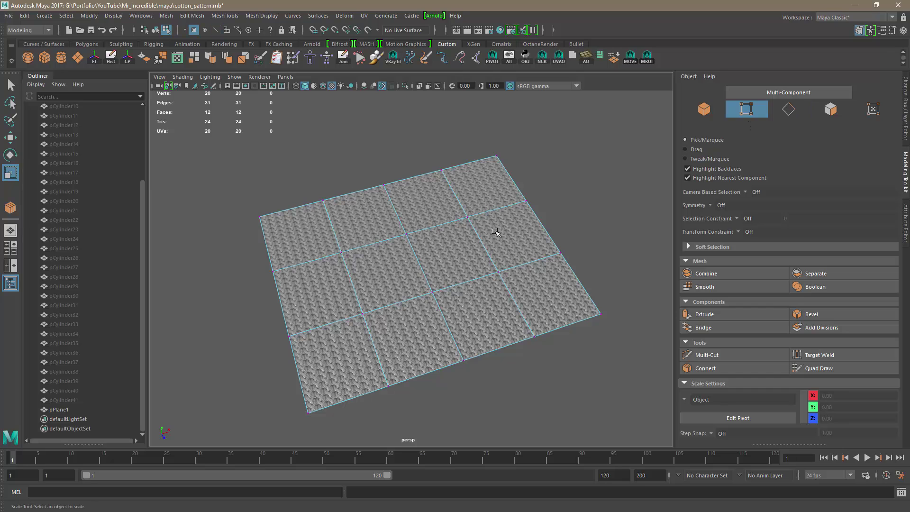
{"action": "left_click", "coordinate": [406, 235]}
{"action": "right_click_drag", "start_coordinate": [471, 314], "coordinate": [419, 296], "text": "alt"}
{"action": "left_click_drag", "start_coordinate": [374, 280], "coordinate": [320, 237], "text": "alt"}
Step: Raise the middle inner edge of the plane's back row to about Y 3.44 using soft selection with an adjusted falloff
{"action": "left_click", "coordinate": [10, 138]}
{"action": "left_click_drag", "start_coordinate": [363, 264], "coordinate": [405, 270], "text": "alt"}
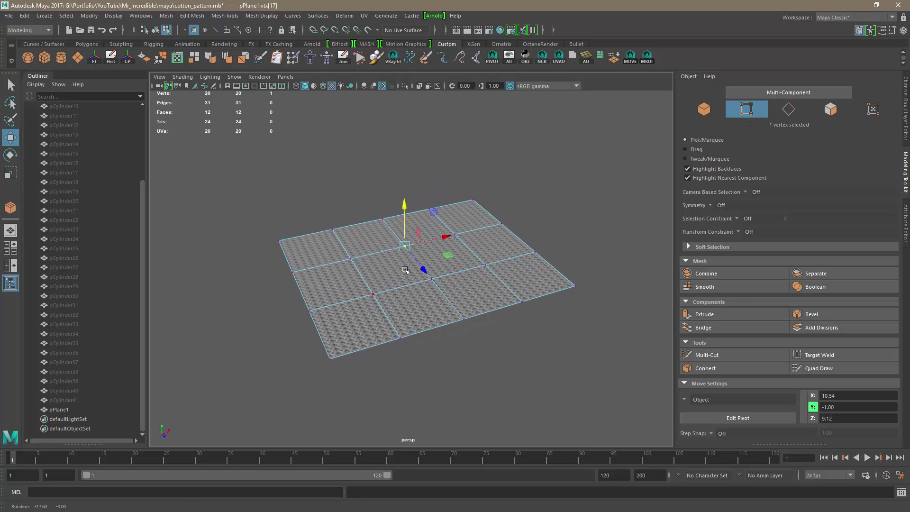
{"action": "left_click", "coordinate": [801, 109]}
{"action": "left_click", "coordinate": [390, 234]}
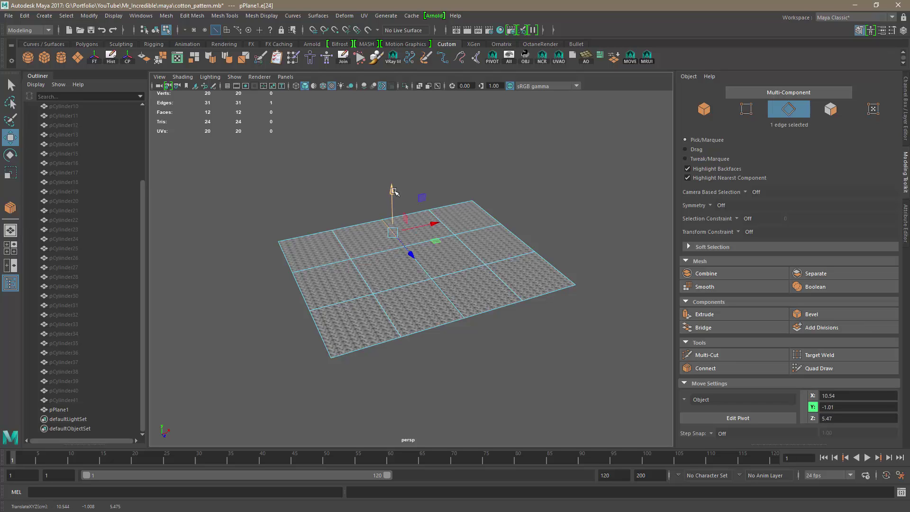
{"action": "right_click_drag", "start_coordinate": [401, 232], "coordinate": [417, 233], "text": "alt"}
{"action": "key", "text": "b"}
{"action": "left_click_drag", "start_coordinate": [467, 240], "coordinate": [495, 240]}
{"action": "left_click_drag", "start_coordinate": [388, 190], "coordinate": [388, 149]}
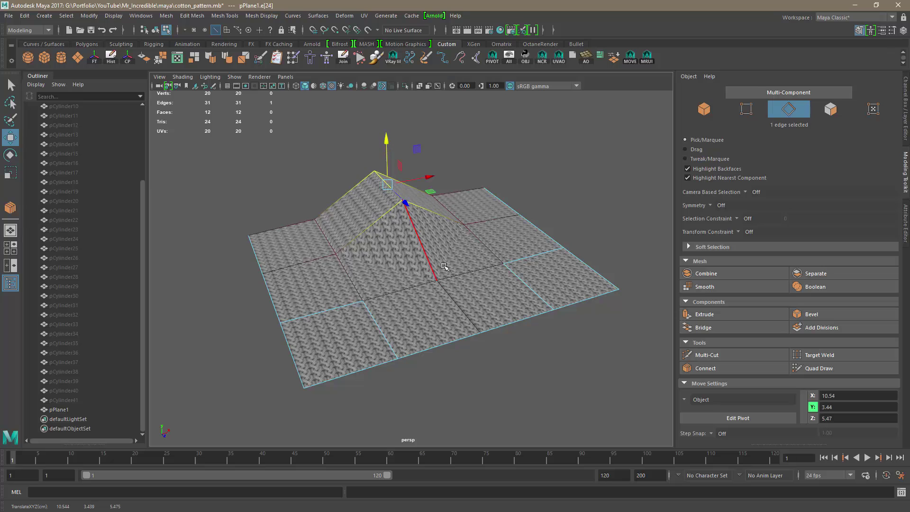
Step: Lower an edge on the right part of the plane with soft selection to form a dip
{"action": "left_click", "coordinate": [455, 299]}
{"action": "left_click_drag", "start_coordinate": [460, 268], "coordinate": [550, 251]}
{"action": "left_click_drag", "start_coordinate": [566, 208], "coordinate": [558, 254]}
Step: Raise the left border's rear edge, lift the neighbouring inner edge to about Y 2.19, and show the plane with smooth mesh preview
{"action": "left_click", "coordinate": [271, 227]}
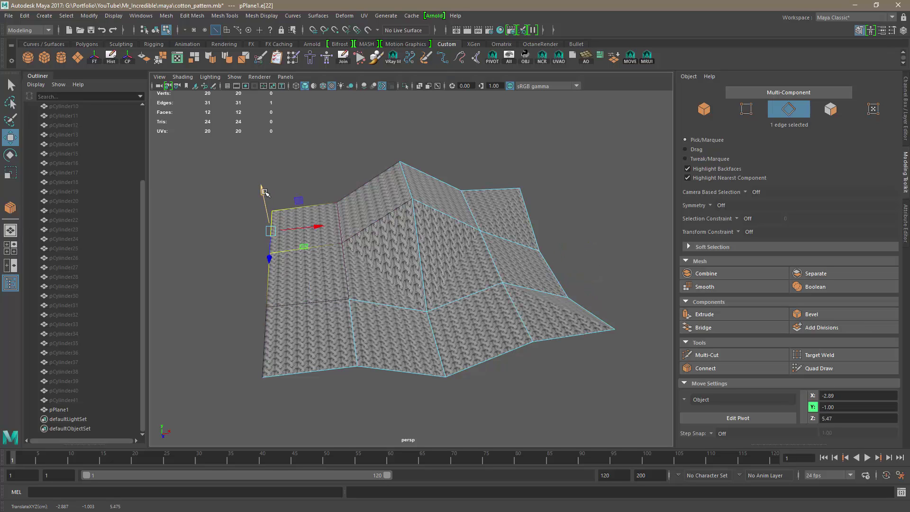
{"action": "left_click_drag", "start_coordinate": [265, 193], "coordinate": [242, 162]}
{"action": "left_click", "coordinate": [339, 217]}
{"action": "left_click_drag", "start_coordinate": [339, 217], "coordinate": [336, 195]}
{"action": "key", "text": "3"}
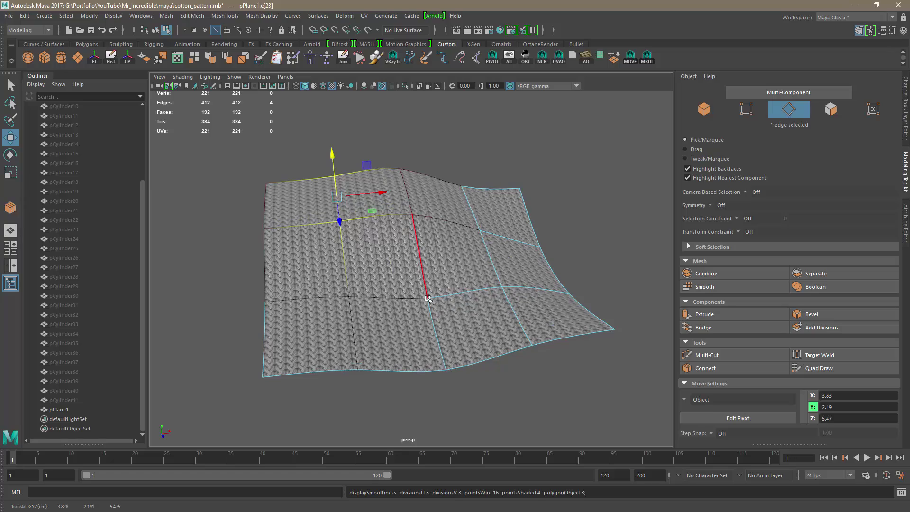
Step: Lower the left border's rear edge to about Y -1 and pull down the middle edge of the same border
{"action": "left_click_drag", "start_coordinate": [511, 310], "coordinate": [469, 310], "text": "alt"}
{"action": "right_click_drag", "start_coordinate": [469, 310], "coordinate": [438, 310], "text": "alt"}
{"action": "left_click_drag", "start_coordinate": [438, 311], "coordinate": [418, 304], "text": "alt"}
{"action": "right_click_drag", "start_coordinate": [418, 304], "coordinate": [438, 303], "text": "alt"}
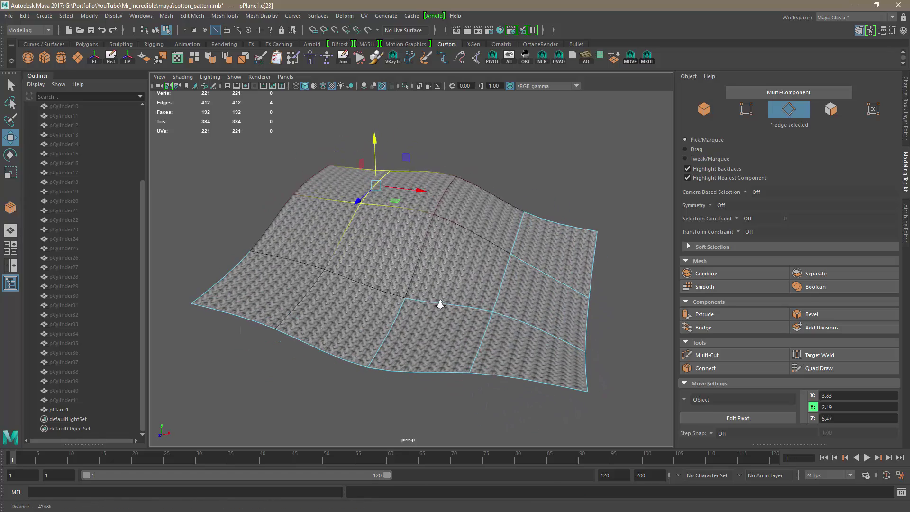
{"action": "left_click", "coordinate": [321, 171]}
{"action": "left_click_drag", "start_coordinate": [322, 152], "coordinate": [326, 157]}
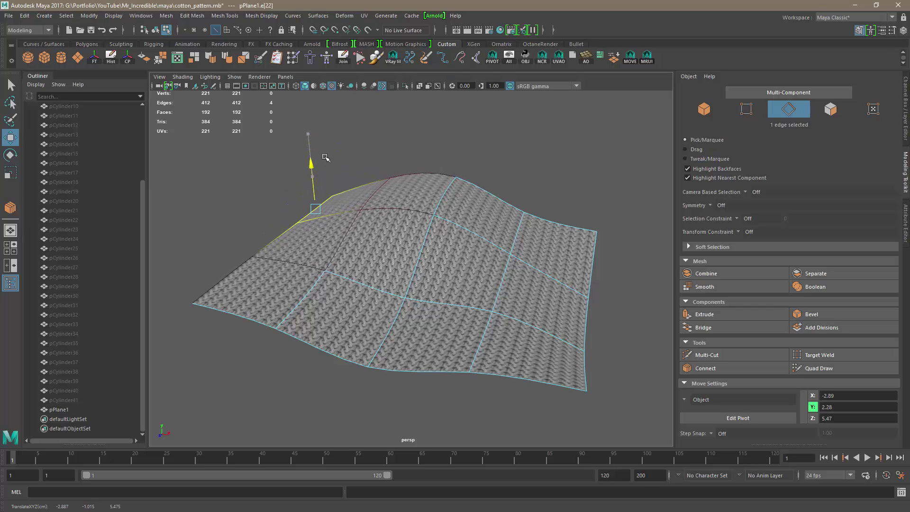
{"action": "right_click_drag", "start_coordinate": [339, 276], "coordinate": [324, 278], "text": "alt"}
{"action": "left_click_drag", "start_coordinate": [324, 277], "coordinate": [309, 268], "text": "alt"}
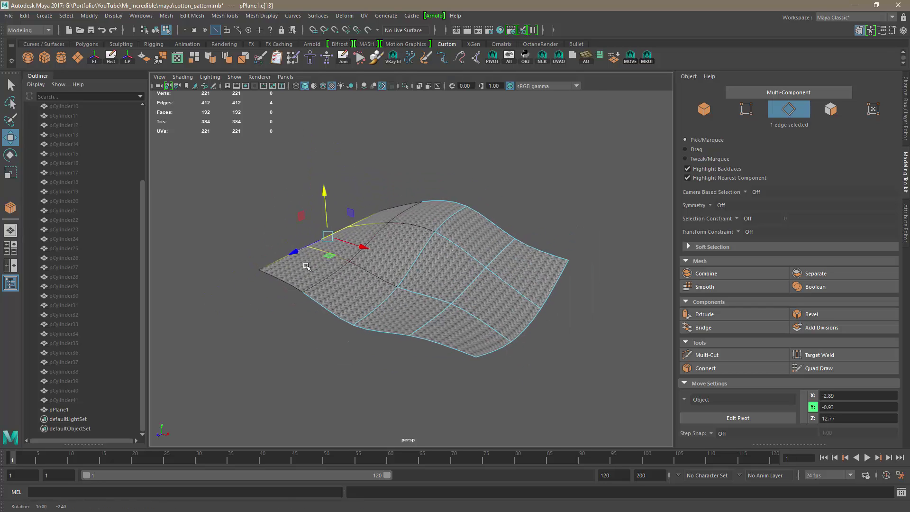
{"action": "left_click_drag", "start_coordinate": [327, 197], "coordinate": [337, 221]}
Step: Raise the front border's right-hand edge to about Y 0.51 and lower the middle edge of the right border to about Y -7.1
{"action": "left_click_drag", "start_coordinate": [382, 317], "coordinate": [519, 289], "text": "alt"}
{"action": "left_click", "coordinate": [544, 251]}
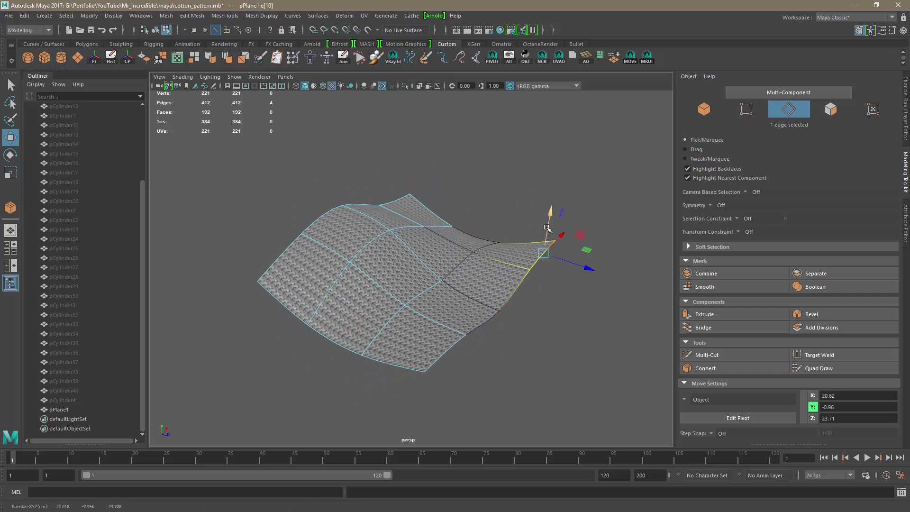
{"action": "left_click_drag", "start_coordinate": [550, 210], "coordinate": [551, 197]}
{"action": "left_click_drag", "start_coordinate": [520, 227], "coordinate": [523, 241], "text": "alt"}
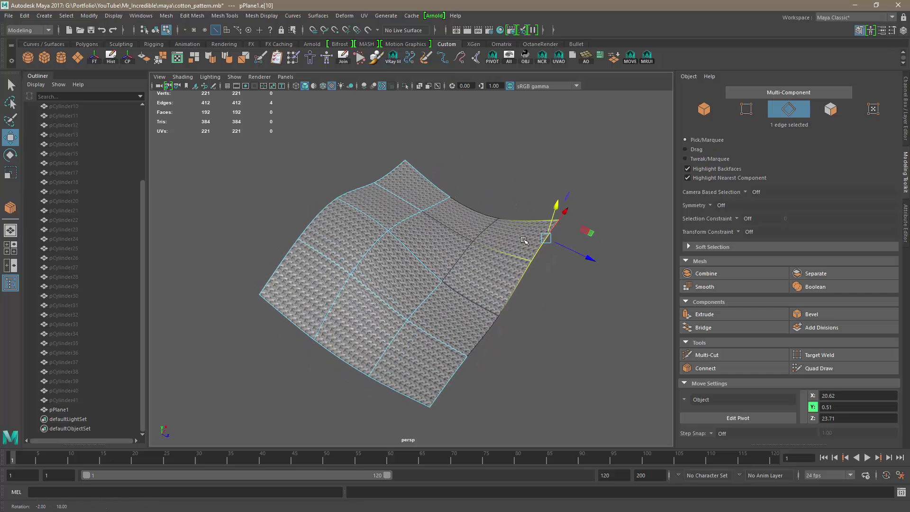
{"action": "left_click", "coordinate": [475, 212]}
{"action": "mouse_move", "coordinate": [478, 180]}
{"action": "left_mouse_down"}
{"action": "mouse_move", "coordinate": [479, 171]}
{"action": "mouse_move", "coordinate": [475, 193]}
{"action": "left_mouse_up"}
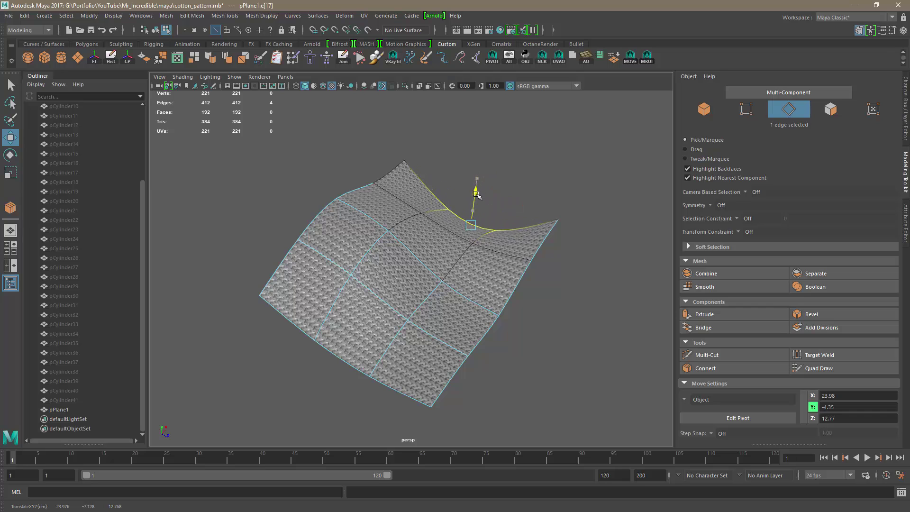
{"action": "left_click", "coordinate": [538, 175]}
Step: Raise the inner edge at the hill's crest slightly higher and return the plane to object mode
{"action": "left_click_drag", "start_coordinate": [450, 254], "coordinate": [418, 236], "text": "alt"}
{"action": "left_click", "coordinate": [382, 218]}
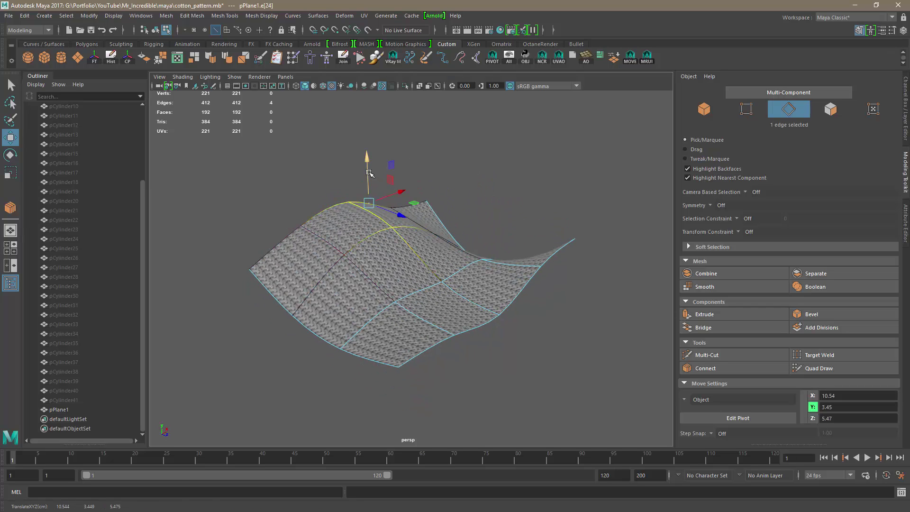
{"action": "left_click_drag", "start_coordinate": [369, 171], "coordinate": [371, 164]}
{"action": "left_click", "coordinate": [559, 206]}
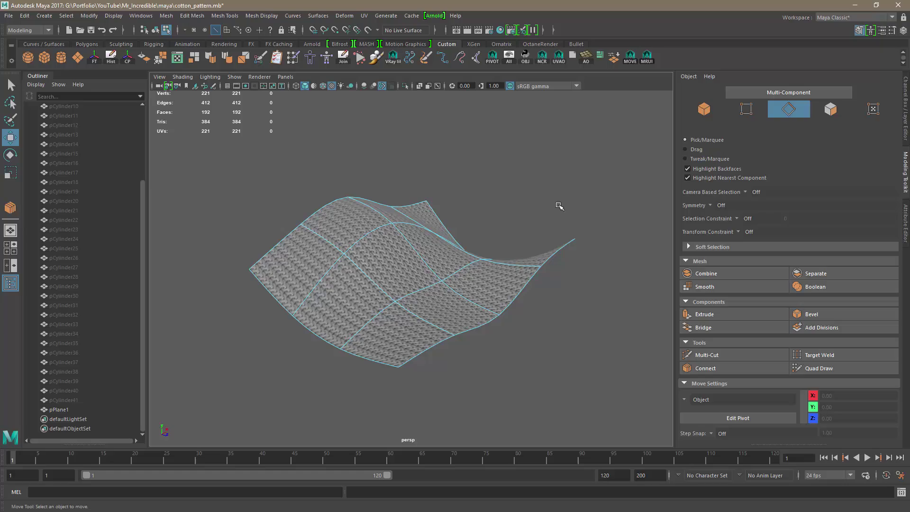
{"action": "left_click", "coordinate": [704, 109]}
{"action": "left_click", "coordinate": [507, 250]}
{"action": "left_click_drag", "start_coordinate": [507, 250], "coordinate": [449, 310], "text": "alt"}
Step: Scale up all the plane's UVs in the UV Editor for a denser knit tiling, and return the plane to object mode
{"action": "left_click", "coordinate": [446, 282]}
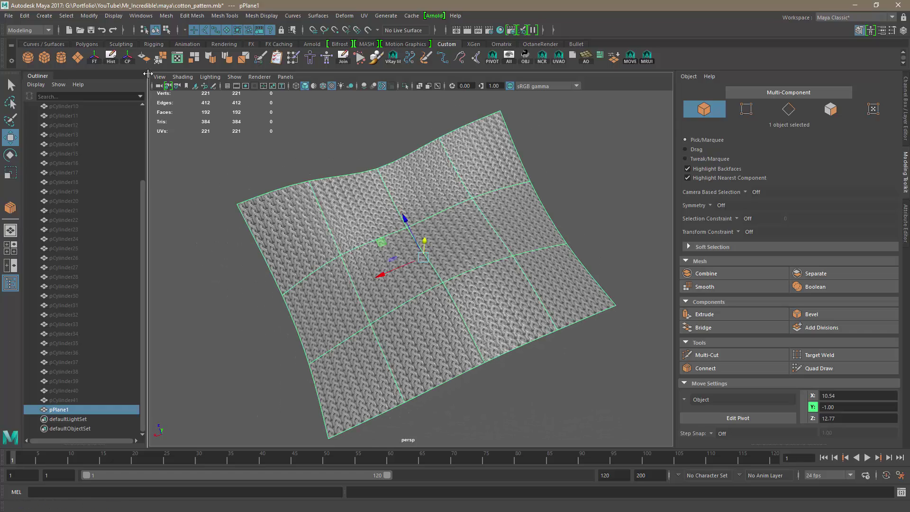
{"action": "left_click", "coordinate": [176, 59]}
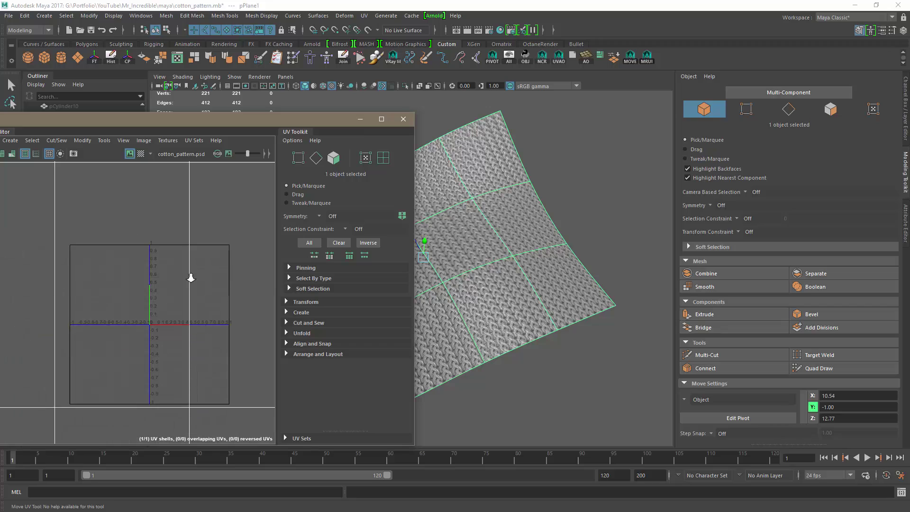
{"action": "scroll", "coordinate": [255, 293], "scroll_direction": "down", "scroll_amount": 3}
{"action": "right_click_drag", "start_coordinate": [229, 297], "coordinate": [151, 197]}
{"action": "left_click_drag", "start_coordinate": [292, 383], "coordinate": [292, 382]}
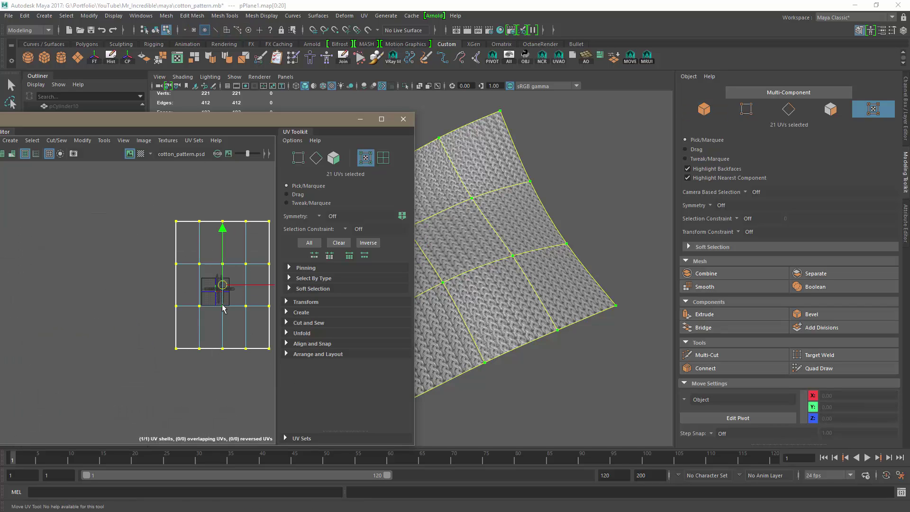
{"action": "left_click_drag", "start_coordinate": [222, 286], "coordinate": [352, 210]}
{"action": "left_click", "coordinate": [403, 120]}
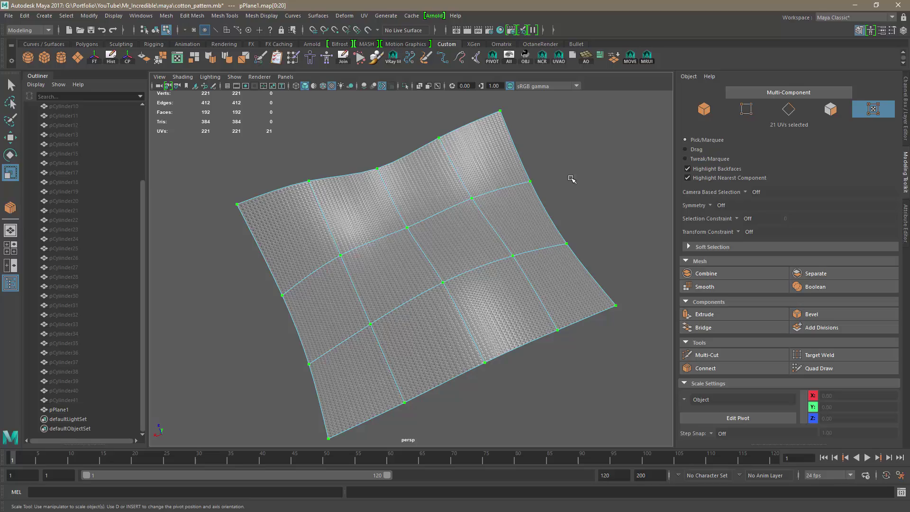
{"action": "left_click", "coordinate": [713, 113]}
{"action": "left_click", "coordinate": [600, 168]}
Step: Examine the denser knit pattern across the wavy plane from close range and several angles
{"action": "scroll", "coordinate": [451, 305], "scroll_direction": "up", "scroll_amount": 3}
{"action": "left_click_drag", "start_coordinate": [451, 305], "coordinate": [400, 333], "text": "alt"}
{"action": "right_click_drag", "start_coordinate": [399, 333], "coordinate": [368, 306], "text": "alt"}
{"action": "left_click_drag", "start_coordinate": [369, 298], "coordinate": [225, 326], "text": "alt"}
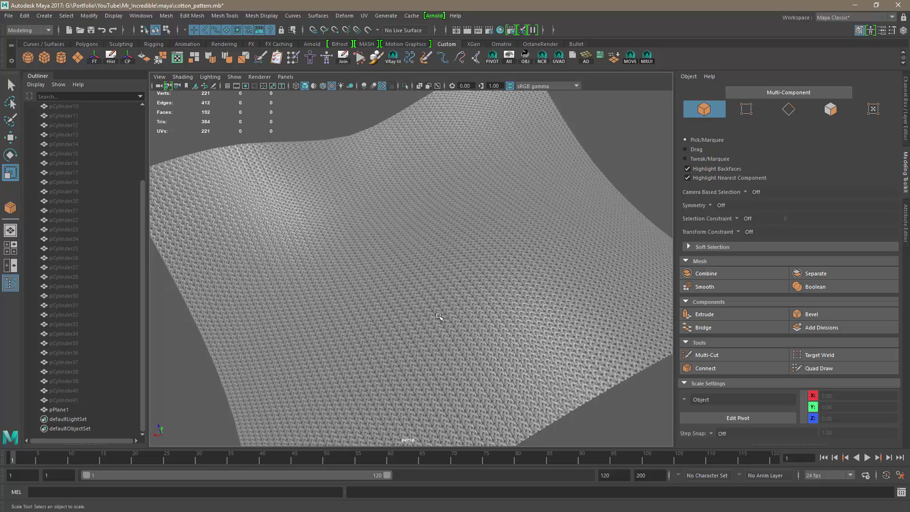
{"action": "left_click_drag", "start_coordinate": [439, 316], "coordinate": [490, 325], "text": "alt"}
{"action": "right_click_drag", "start_coordinate": [465, 311], "coordinate": [523, 315], "text": "alt"}
{"action": "left_click_drag", "start_coordinate": [524, 314], "coordinate": [475, 300], "text": "alt"}
Step: Switch to the XnView reference image and examine the suit's fabric texture around and below the chest emblem
{"action": "key", "text": "alt+Tab"}
{"action": "key", "text": "alt+Tab"}
{"action": "key", "text": "alt+Tab"}
{"action": "key", "text": "alt+Tab"}
{"action": "key", "text": "alt+Tab"}
{"action": "key", "text": "alt+Tab"}
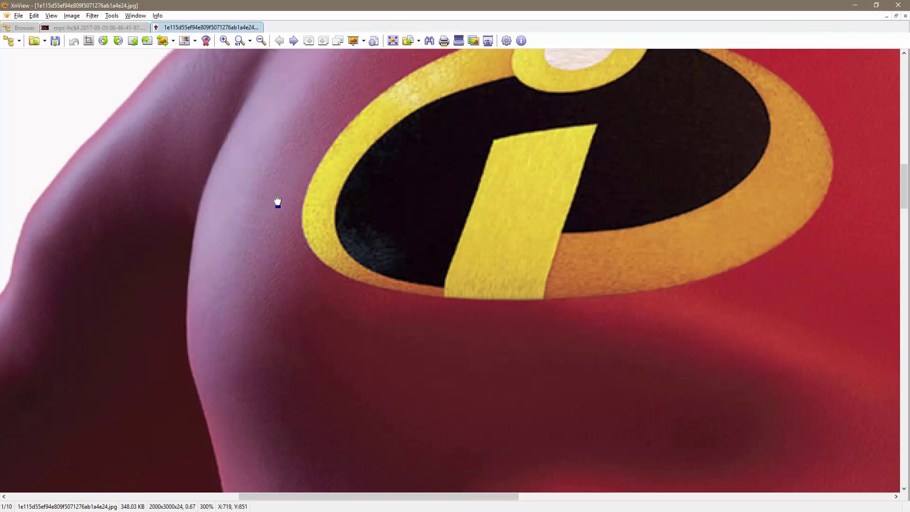
{"action": "left_click_drag", "start_coordinate": [278, 202], "coordinate": [258, 359]}
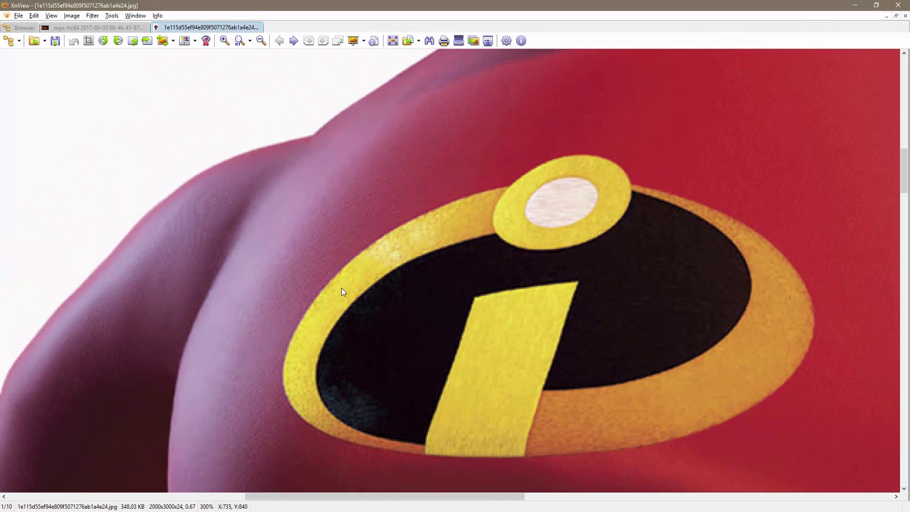
{"action": "left_click_drag", "start_coordinate": [287, 236], "coordinate": [391, 155]}
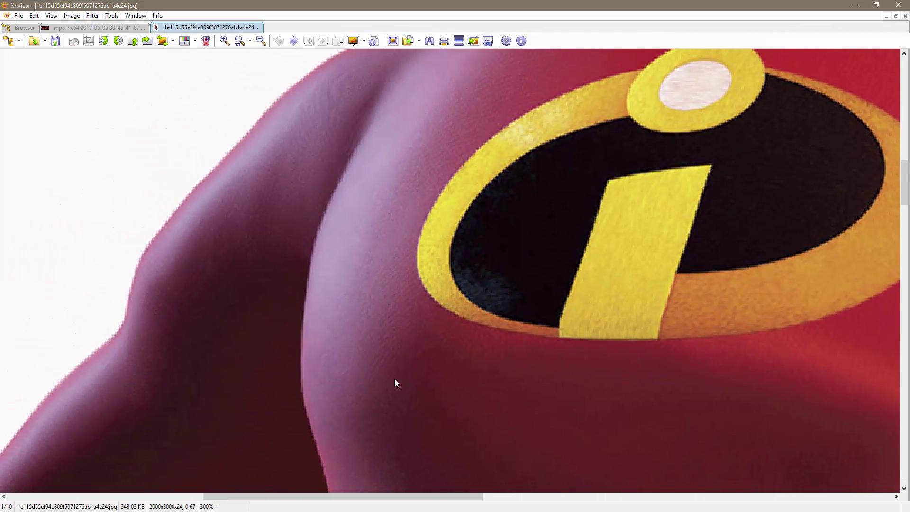
{"action": "left_click_drag", "start_coordinate": [396, 382], "coordinate": [363, 168]}
{"action": "left_click_drag", "start_coordinate": [491, 336], "coordinate": [328, 376]}
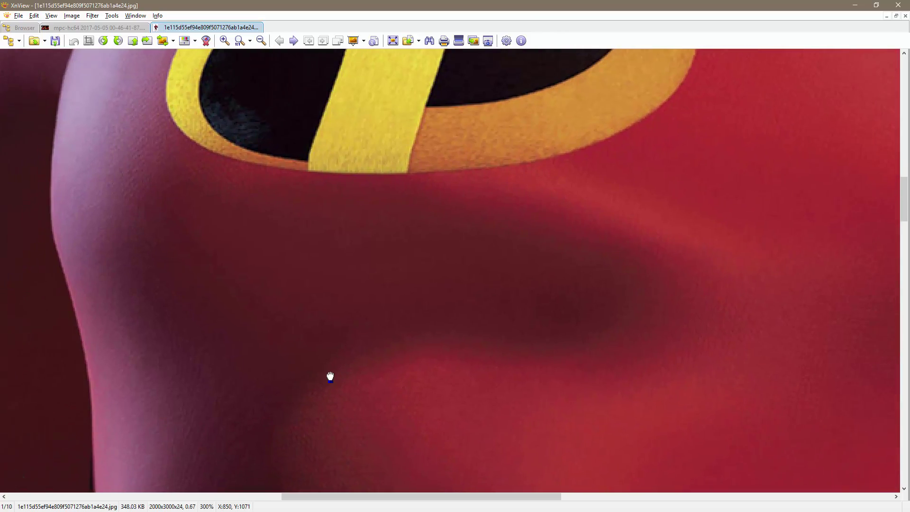
Step: Switch to Maya and compare the knit on the plane's slope with the suit reference at close range
{"action": "key", "text": "alt+Tab"}
{"action": "left_click_drag", "start_coordinate": [372, 342], "coordinate": [396, 307], "text": "alt"}
{"action": "right_click_drag", "start_coordinate": [396, 306], "coordinate": [495, 354], "text": "alt"}
{"action": "left_click_drag", "start_coordinate": [495, 353], "coordinate": [471, 268], "text": "alt"}
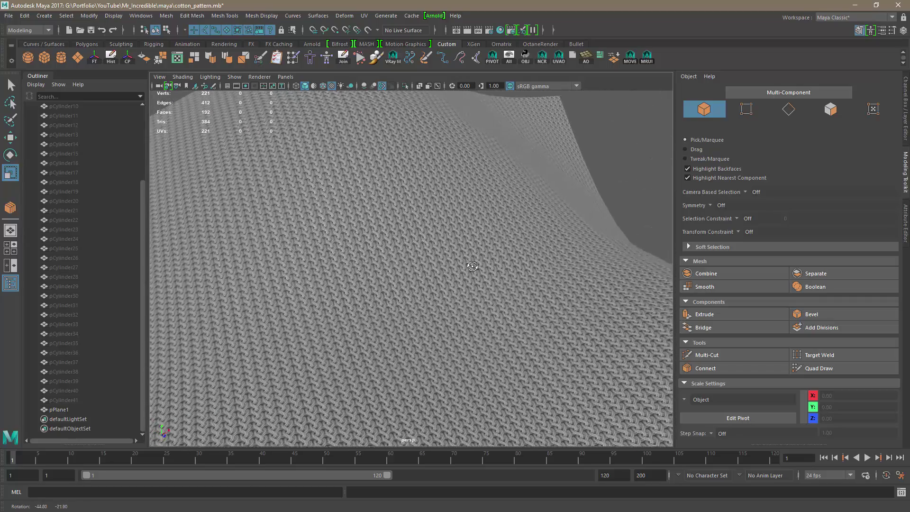
Step: Switch to Photoshop and check the normal map beneath the occlusion layer in cotton_pattern_AO.psd by briefly hiding Layer 3
{"action": "key", "text": "alt+Tab"}
{"action": "key", "text": "alt+Tab"}
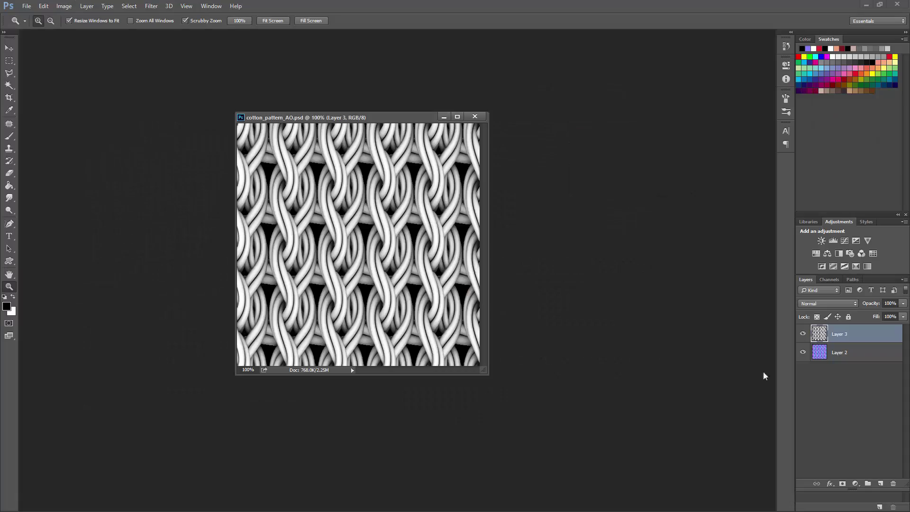
{"action": "left_click", "coordinate": [803, 334]}
{"action": "left_click_drag", "start_coordinate": [360, 117], "coordinate": [490, 116]}
{"action": "left_click", "coordinate": [802, 334]}
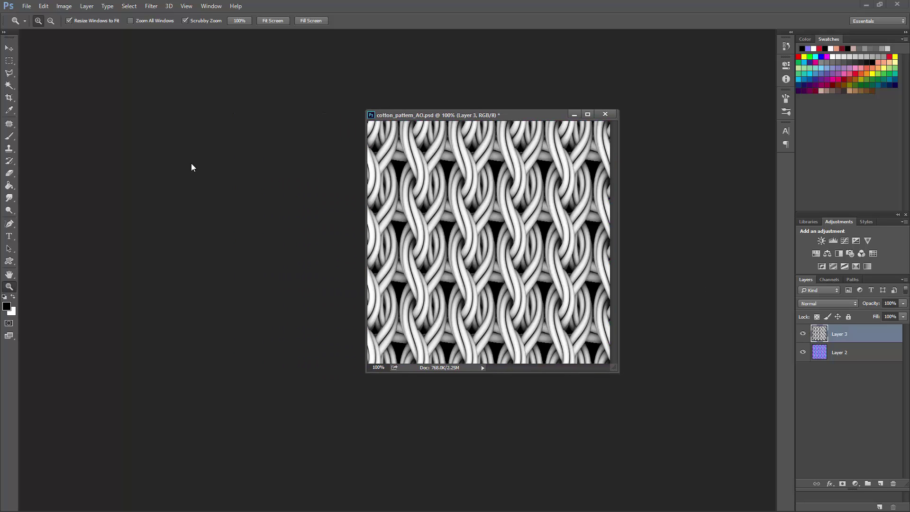
Step: Open cotton_pattern.psd and place it as a separate window beside cotton_pattern_AO.psd
{"action": "key", "text": "ctrl+o"}
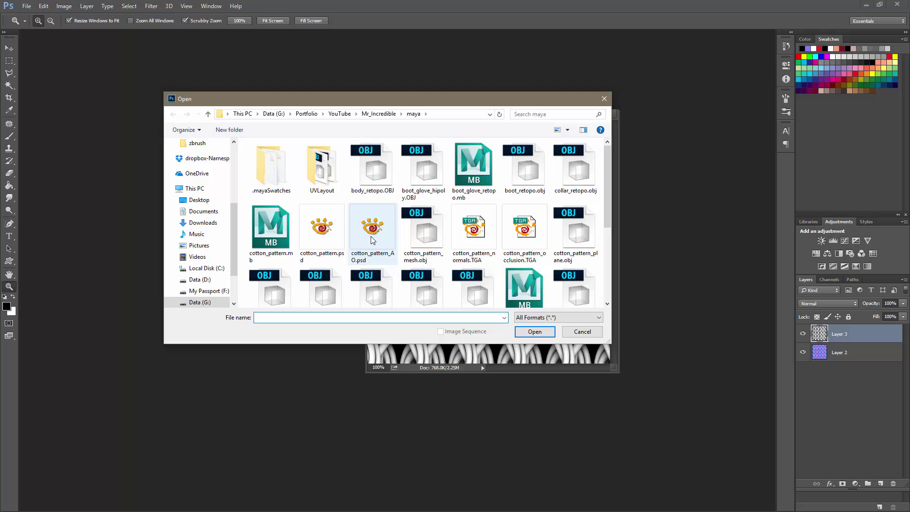
{"action": "double_click", "coordinate": [322, 227]}
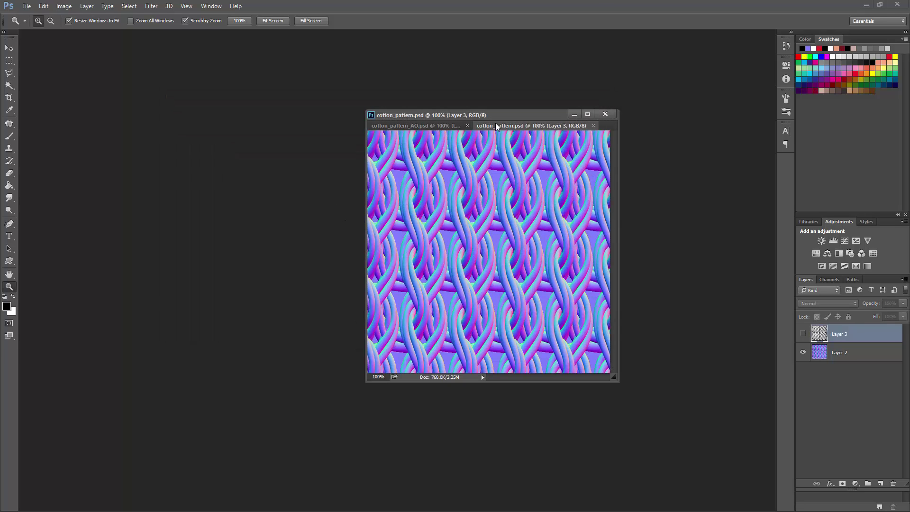
{"action": "left_click_drag", "start_coordinate": [496, 126], "coordinate": [228, 110]}
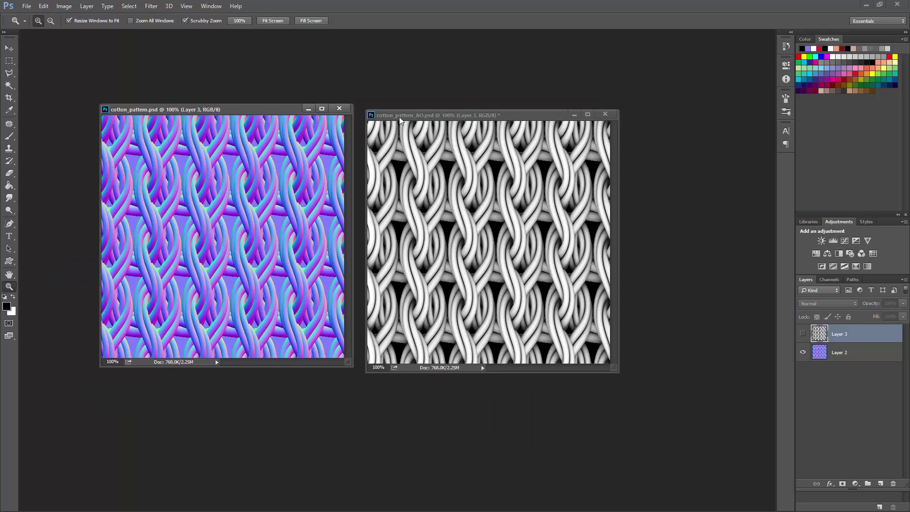
{"action": "left_click_drag", "start_coordinate": [399, 120], "coordinate": [413, 110]}
{"action": "left_click_drag", "start_coordinate": [172, 107], "coordinate": [184, 106]}
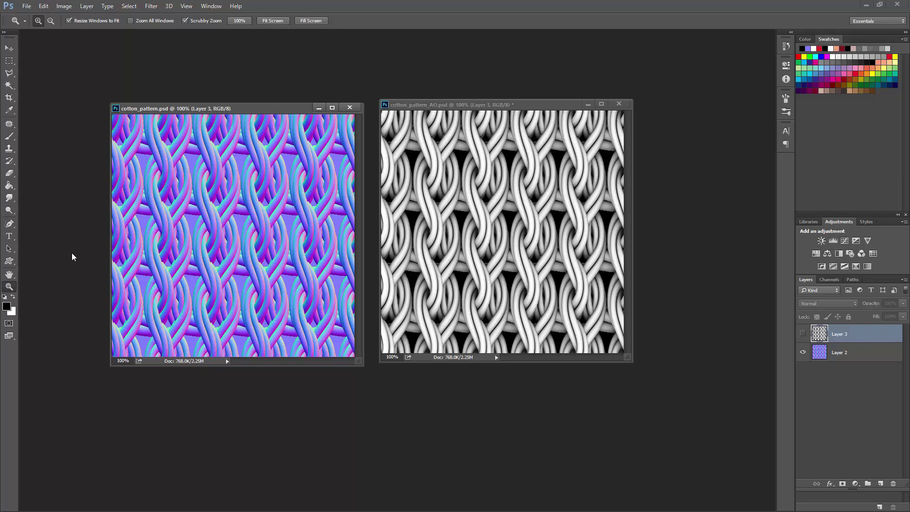
Step: Sample the flat blue background of the normal map as the foreground color, RGB 128, 128, 255, for the Paint Bucket
{"action": "left_click", "coordinate": [9, 185]}
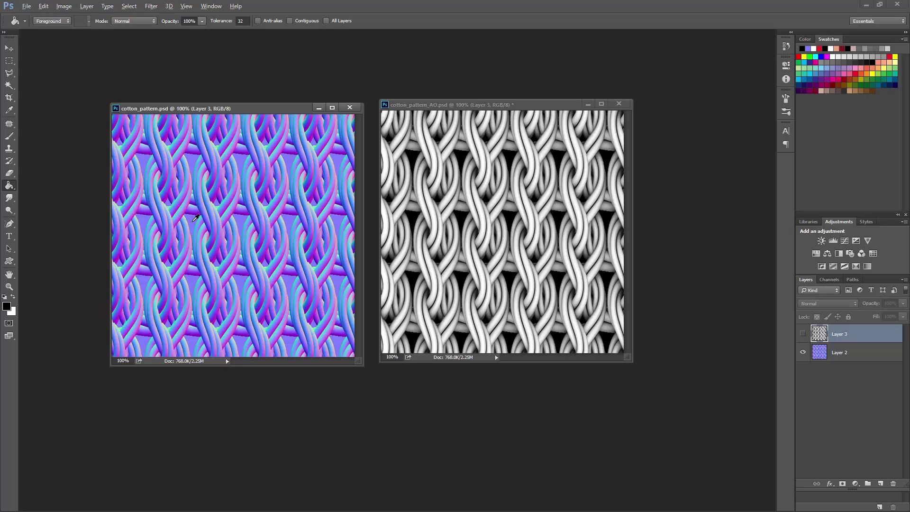
{"action": "left_click", "coordinate": [188, 224], "text": "alt"}
{"action": "left_click", "coordinate": [9, 309]}
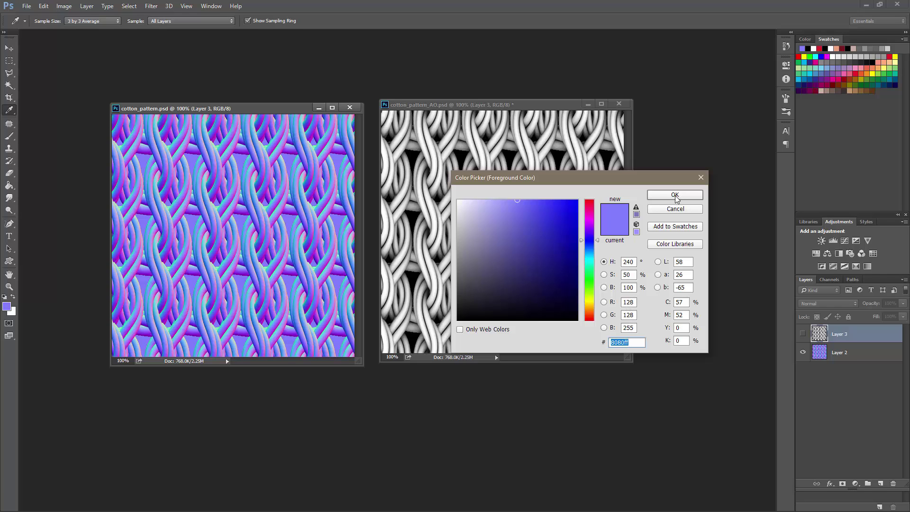
{"action": "left_click", "coordinate": [675, 195]}
Step: Add a new layer directly above Layer 2 in cotton_pattern.psd and fill it with the sampled blue
{"action": "left_click", "coordinate": [843, 352]}
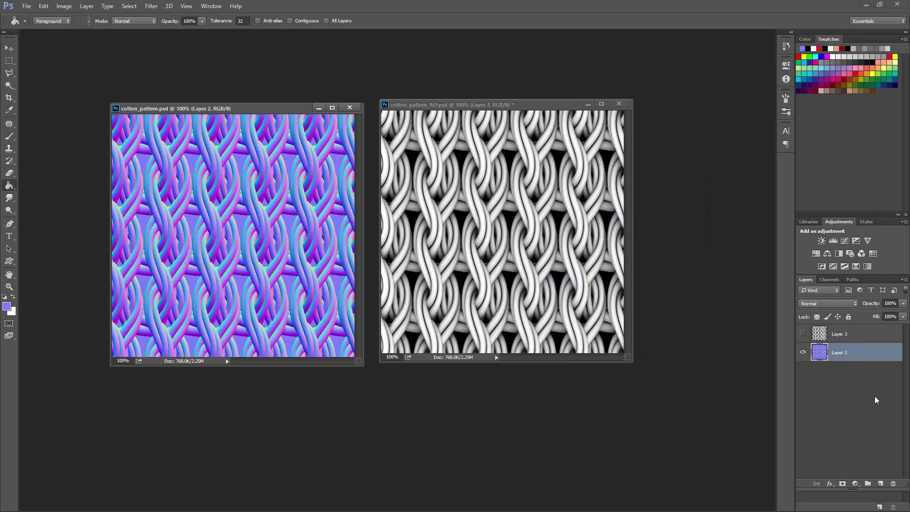
{"action": "left_click", "coordinate": [880, 483]}
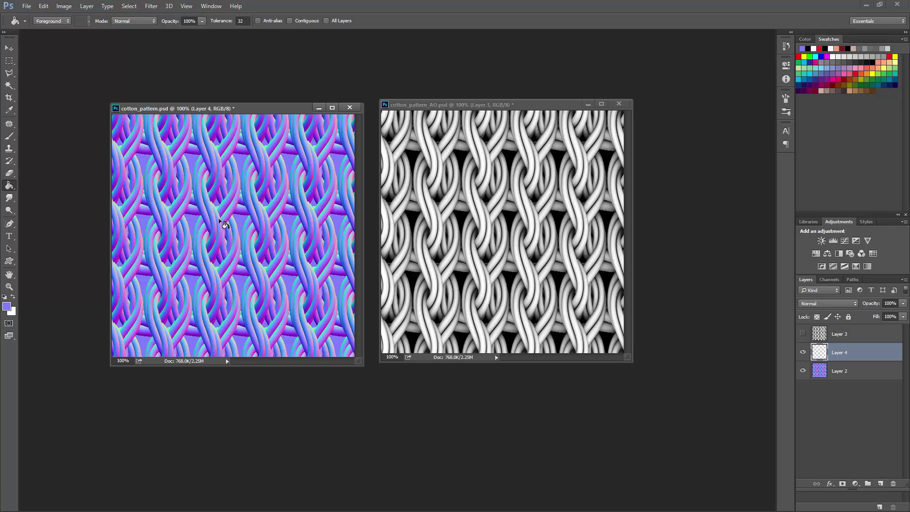
{"action": "left_click", "coordinate": [236, 232]}
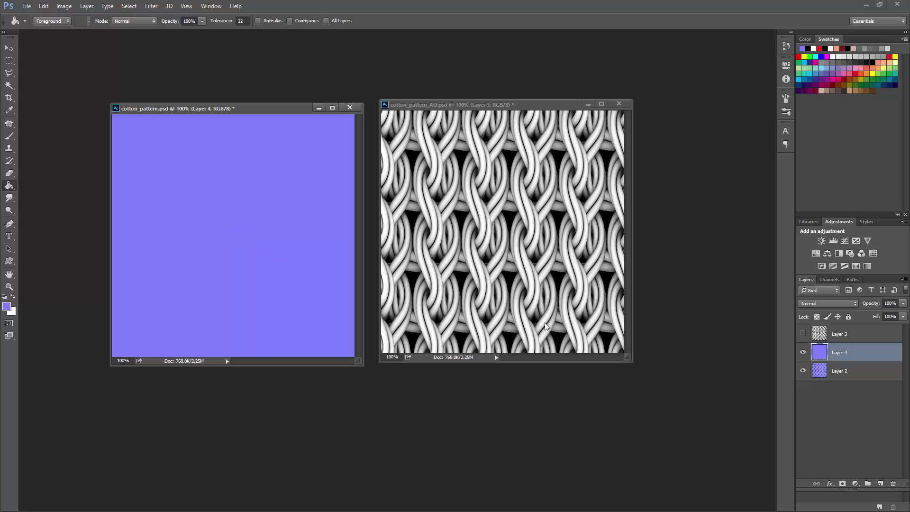
Step: Set the blue layer's Fill to 50% to soften the normal map, and save cotton_pattern.psd
{"action": "left_click", "coordinate": [890, 316]}
{"action": "type", "text": "50"}
{"action": "key", "text": "Return"}
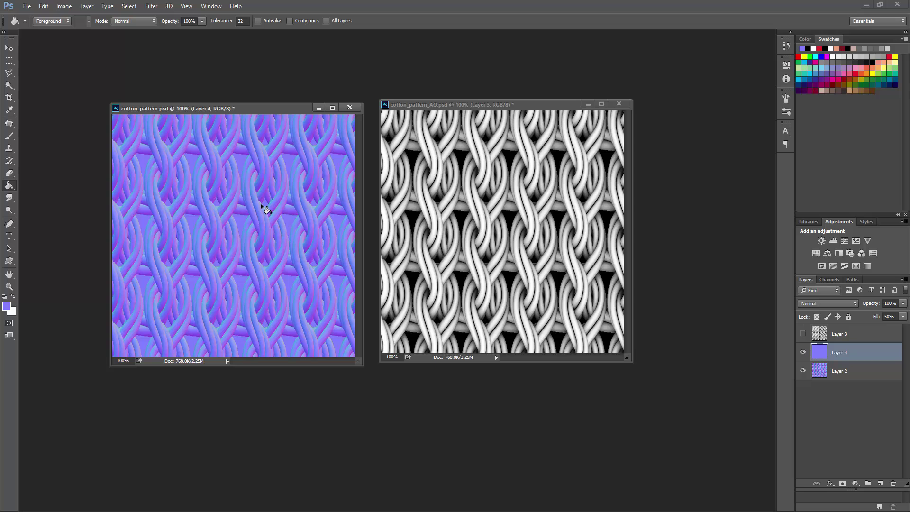
{"action": "key", "text": "ctrl+s"}
Step: Switch to Maya, reload cotton_pattern.psd in the bump file node of the plane's blinn1 material, and return to the material's attributes
{"action": "key", "text": "alt+Tab"}
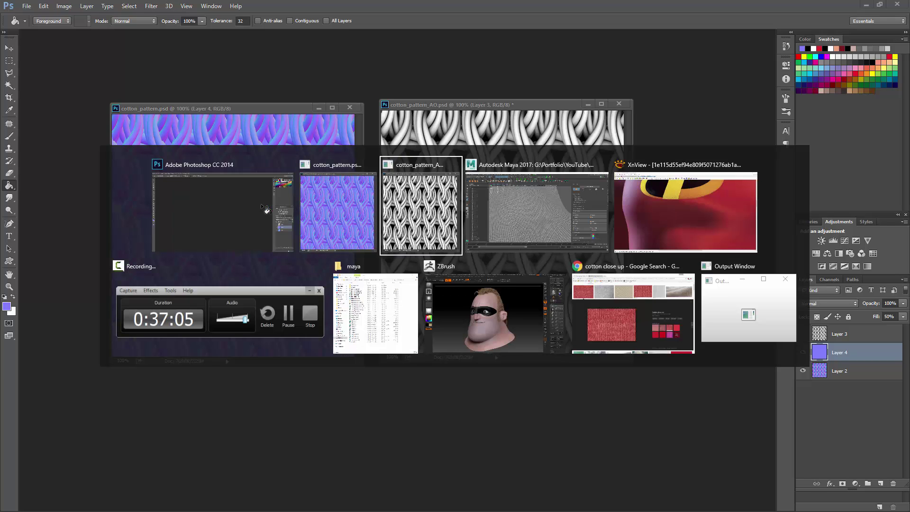
{"action": "key", "text": "alt+Tab"}
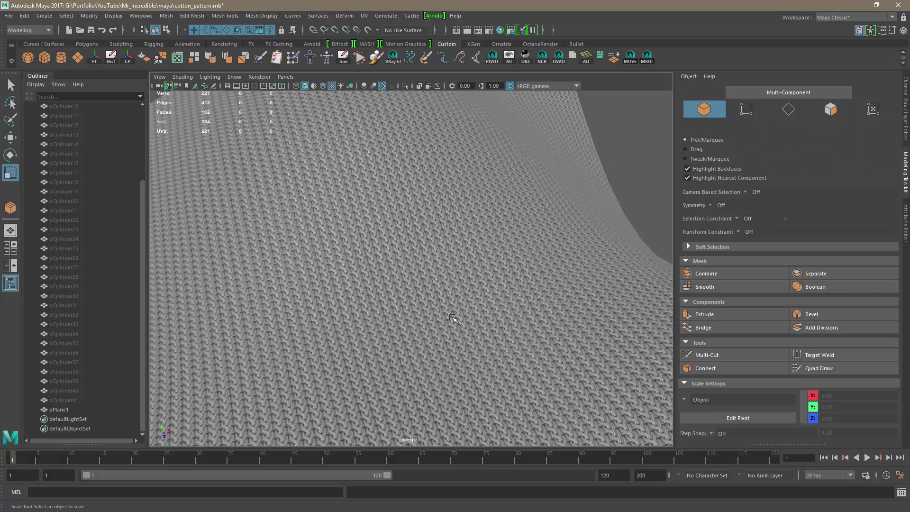
{"action": "left_click", "coordinate": [487, 251]}
{"action": "left_click", "coordinate": [906, 107]}
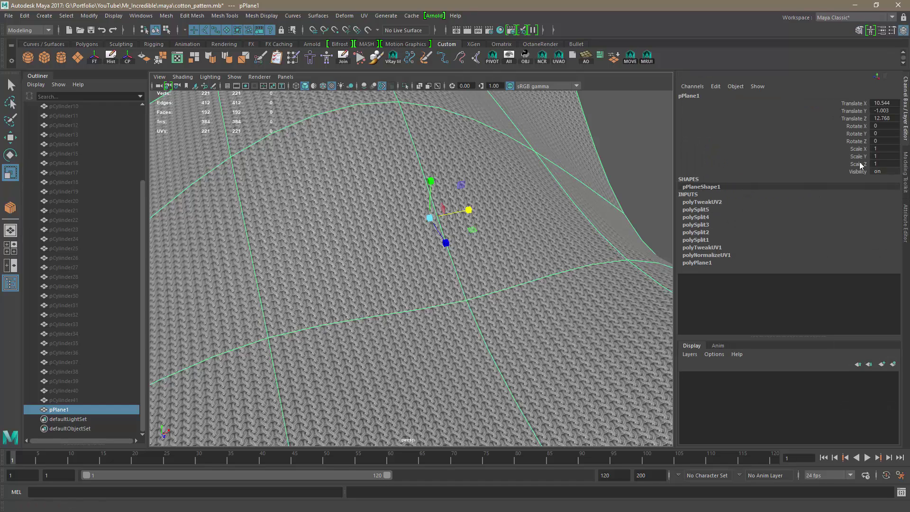
{"action": "left_click", "coordinate": [906, 171]}
{"action": "left_click", "coordinate": [905, 222]}
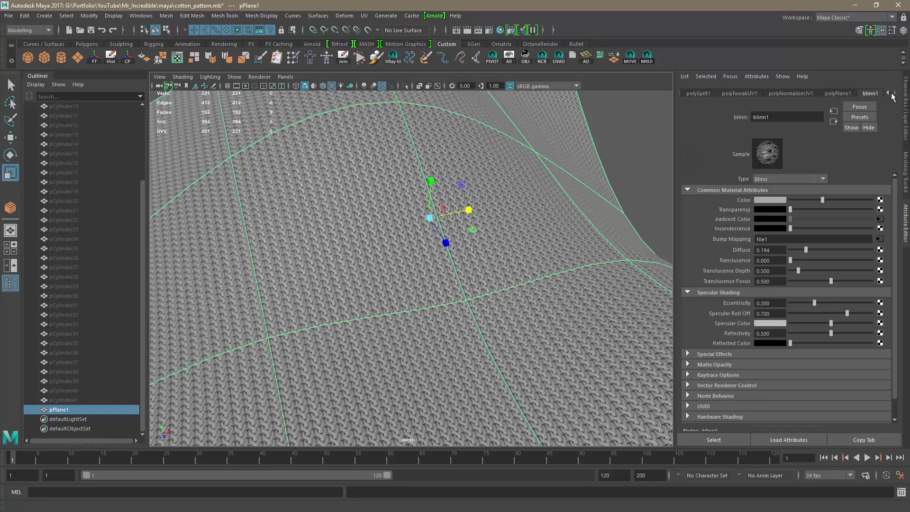
{"action": "left_click", "coordinate": [880, 239]}
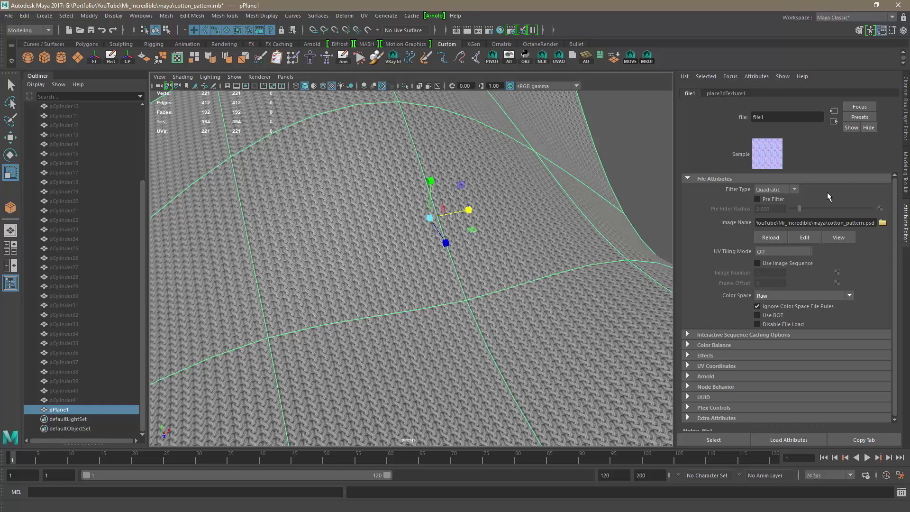
{"action": "left_click", "coordinate": [833, 121]}
{"action": "left_click", "coordinate": [833, 121]}
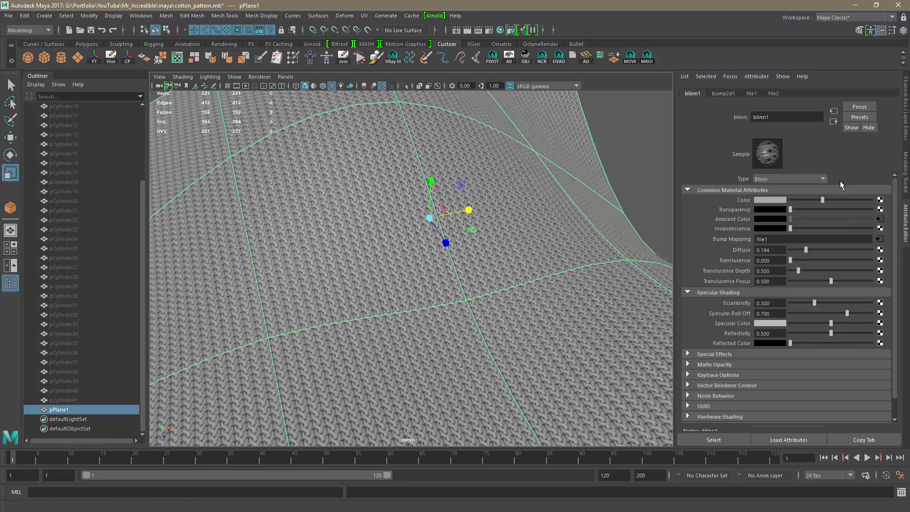
Step: Disconnect the occlusion texture from blinn1's Ambient Color and raise the material's Color to white
{"action": "left_click_drag", "start_coordinate": [824, 202], "coordinate": [821, 205]}
{"action": "right_click", "coordinate": [757, 221]}
{"action": "left_click", "coordinate": [753, 244]}
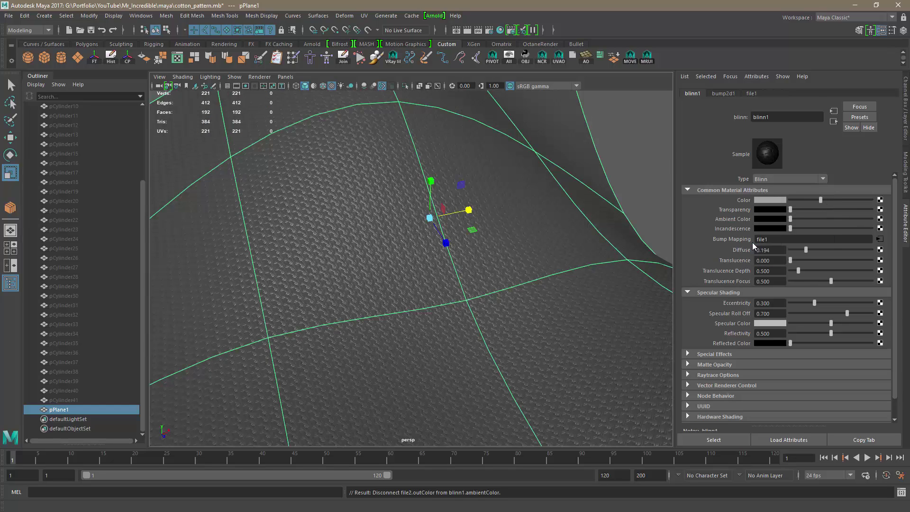
{"action": "left_click_drag", "start_coordinate": [819, 201], "coordinate": [870, 200]}
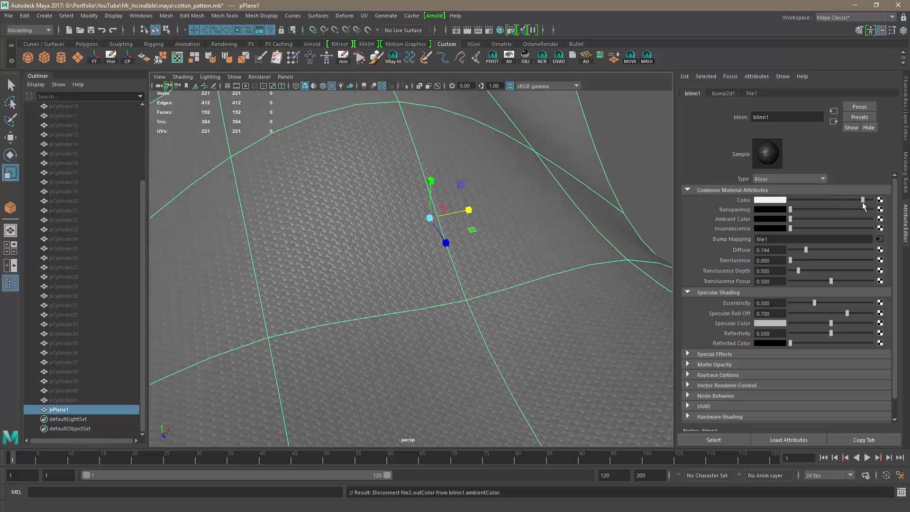
{"action": "left_click", "coordinate": [633, 145]}
{"action": "scroll", "coordinate": [483, 272], "scroll_direction": "down", "scroll_amount": 5}
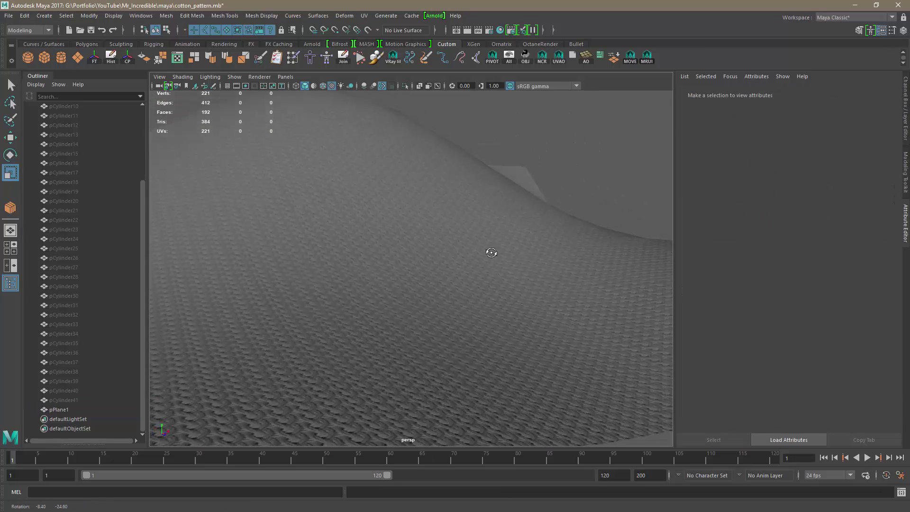
{"action": "scroll", "coordinate": [489, 256], "scroll_direction": "up", "scroll_amount": 8}
Step: Hide the blue Layer 4 of cotton_pattern.psd in Photoshop, and reload the image in Maya's file1 bump node
{"action": "key", "text": "alt+Tab"}
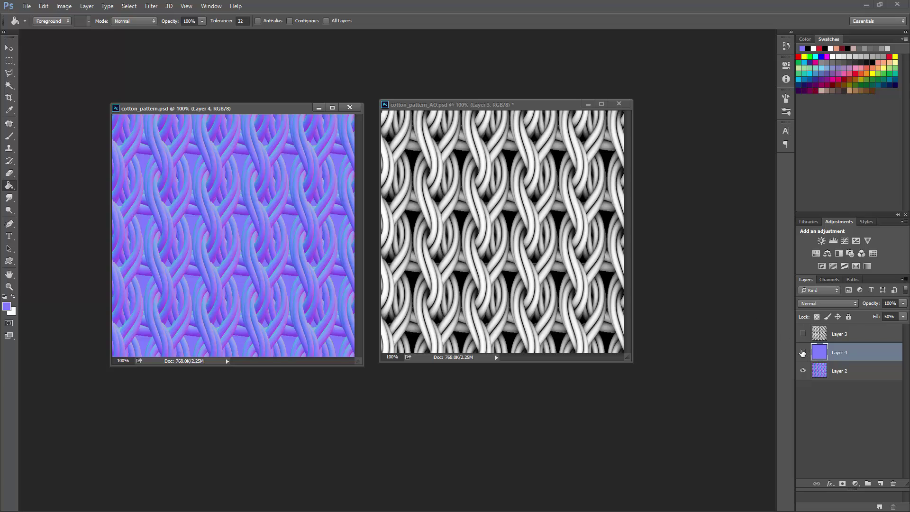
{"action": "left_click", "coordinate": [802, 353]}
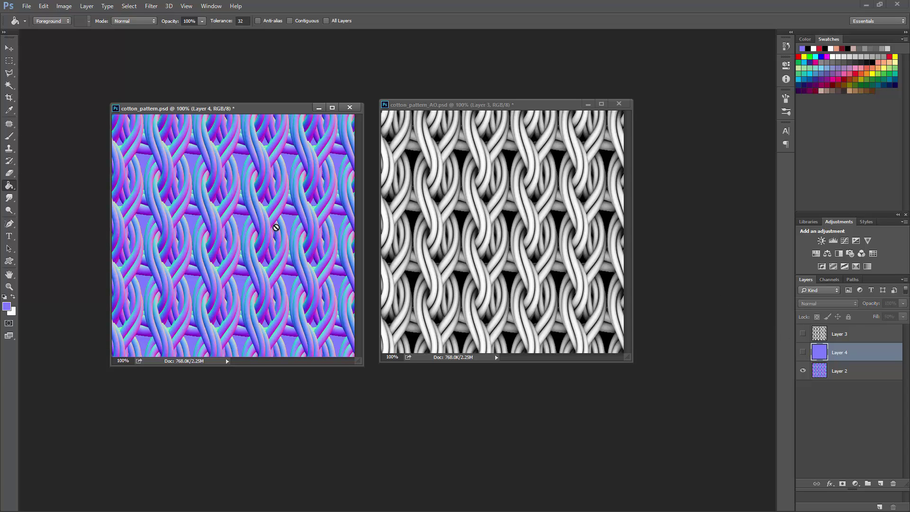
{"action": "key", "text": "alt+Tab"}
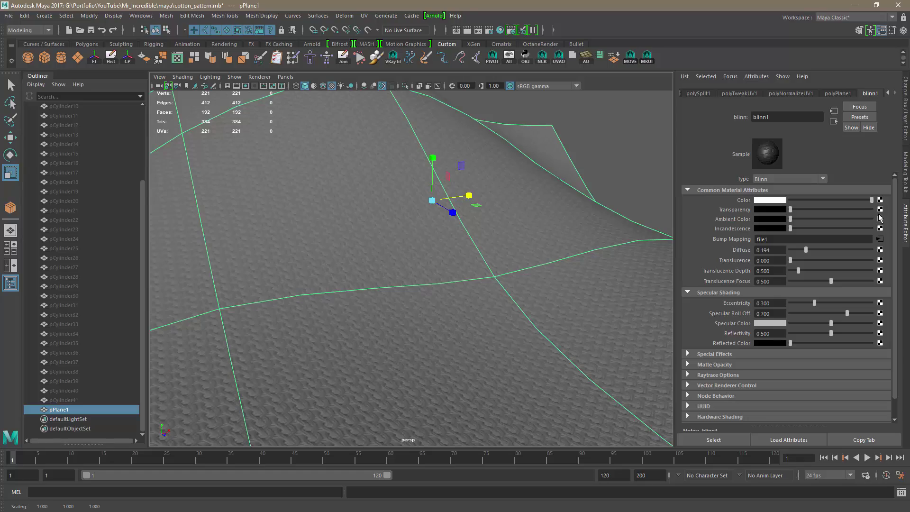
{"action": "left_click", "coordinate": [880, 239]}
{"action": "left_click", "coordinate": [769, 237]}
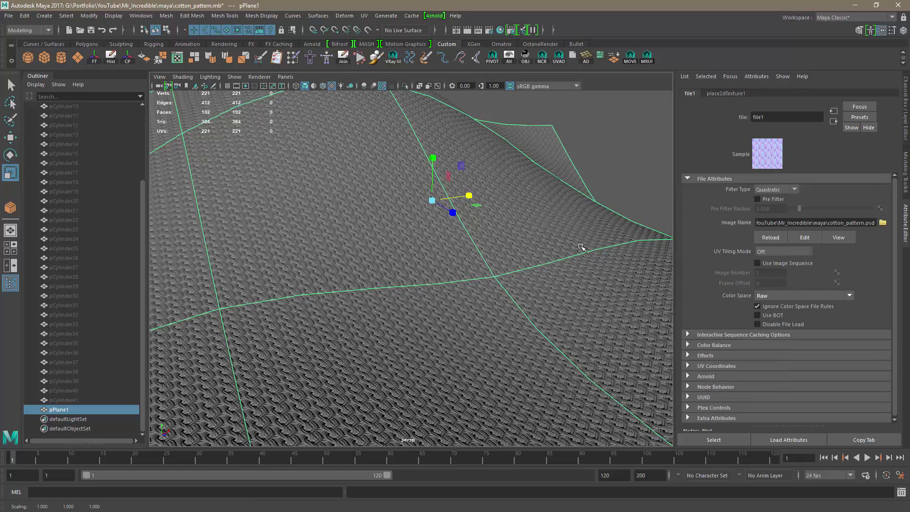
Step: Show the blue Layer 4 of cotton_pattern.psd again in Photoshop, save it, and reload the image in Maya's file1 bump node
{"action": "left_click", "coordinate": [626, 139]}
{"action": "left_click_drag", "start_coordinate": [490, 255], "coordinate": [502, 271], "text": "alt"}
{"action": "left_click_drag", "start_coordinate": [442, 319], "coordinate": [482, 288], "text": "alt"}
{"action": "key", "text": "alt+Tab"}
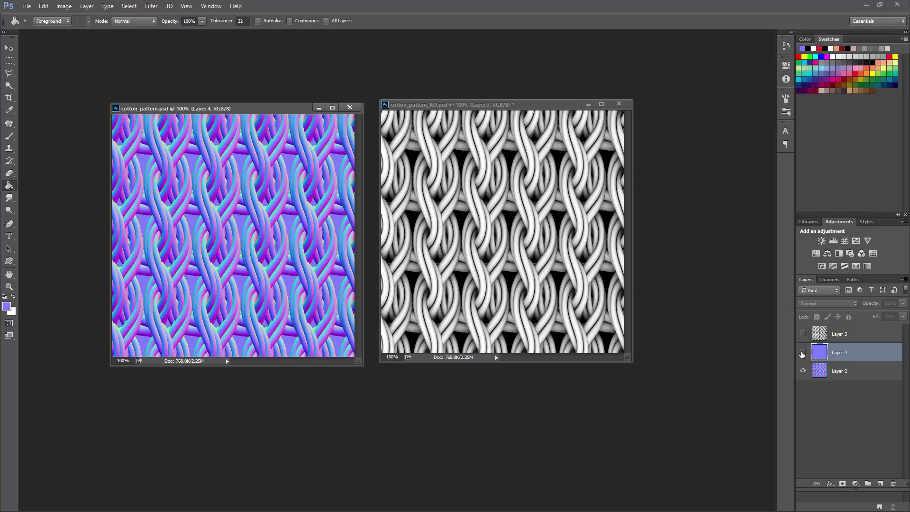
{"action": "left_click", "coordinate": [803, 353]}
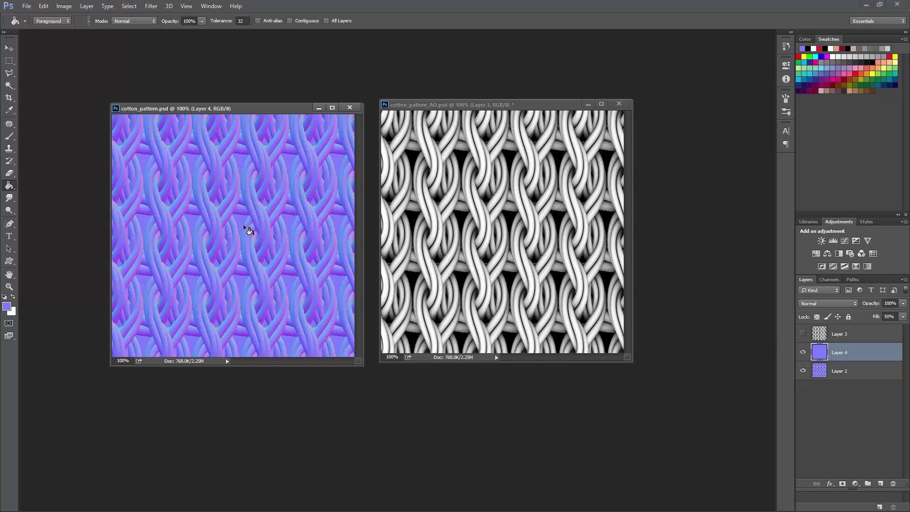
{"action": "key", "text": "alt+Tab"}
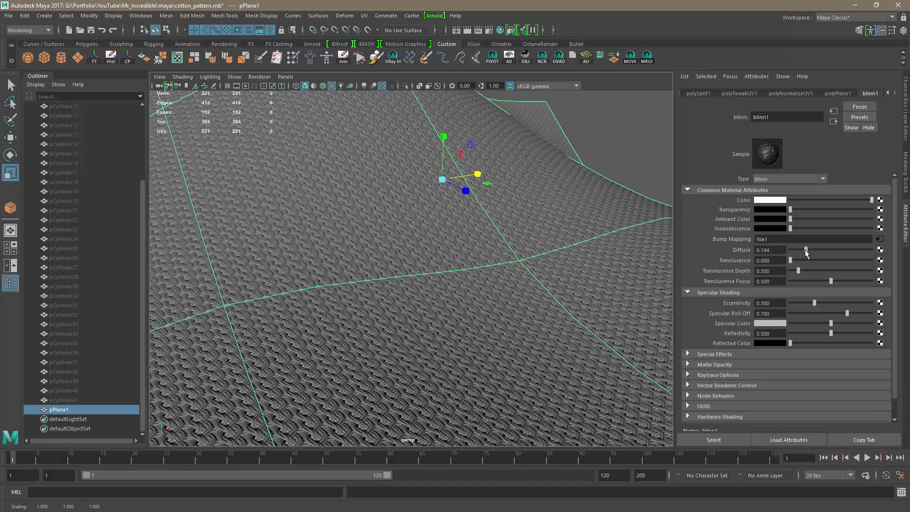
{"action": "left_click", "coordinate": [878, 240]}
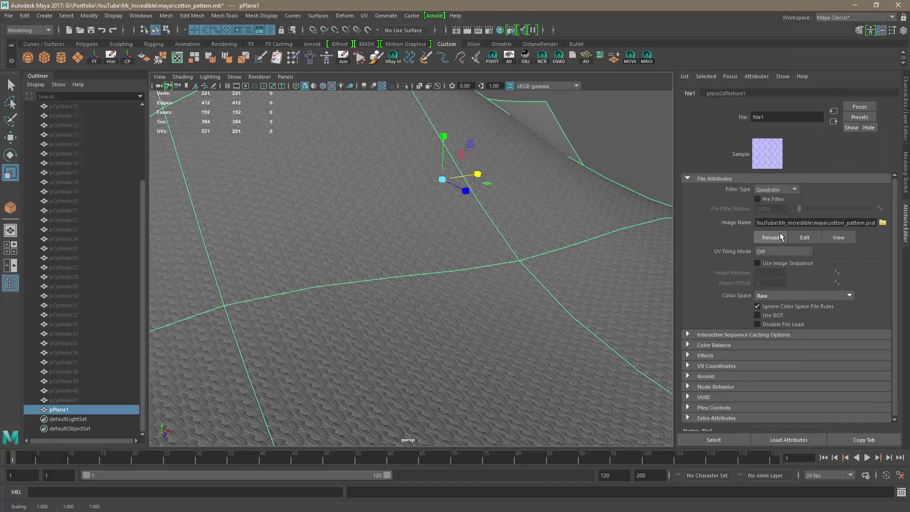
Step: Check the relief on the Maya plane, switch to Photoshop, and set Layer 4's Fill to 85% in cotton_pattern.psd
{"action": "left_click", "coordinate": [654, 148]}
{"action": "right_click_drag", "start_coordinate": [504, 252], "coordinate": [487, 246], "text": "alt"}
{"action": "left_click_drag", "start_coordinate": [491, 256], "coordinate": [472, 279], "text": "alt"}
{"action": "right_click_drag", "start_coordinate": [422, 295], "coordinate": [471, 303], "text": "alt"}
{"action": "left_click_drag", "start_coordinate": [472, 302], "coordinate": [435, 295], "text": "alt"}
{"action": "key", "text": "alt+Tab"}
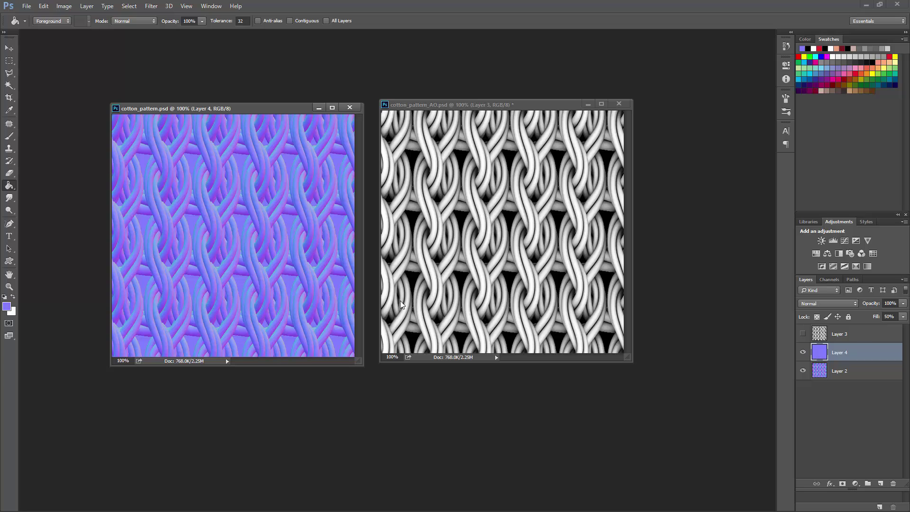
{"action": "left_click_drag", "start_coordinate": [896, 317], "coordinate": [857, 318]}
{"action": "type", "text": "25"}
{"action": "key", "text": "Return"}
{"action": "type", "text": "85"}
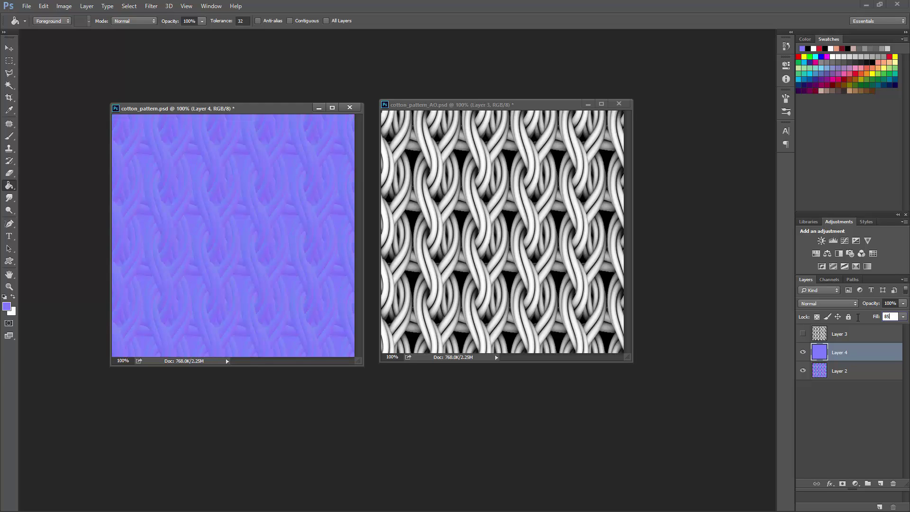
{"action": "key", "text": "Return"}
Step: Return to Maya and reload cotton_pattern.psd in the file1 bump node of blinn1
{"action": "key", "text": "alt+Tab"}
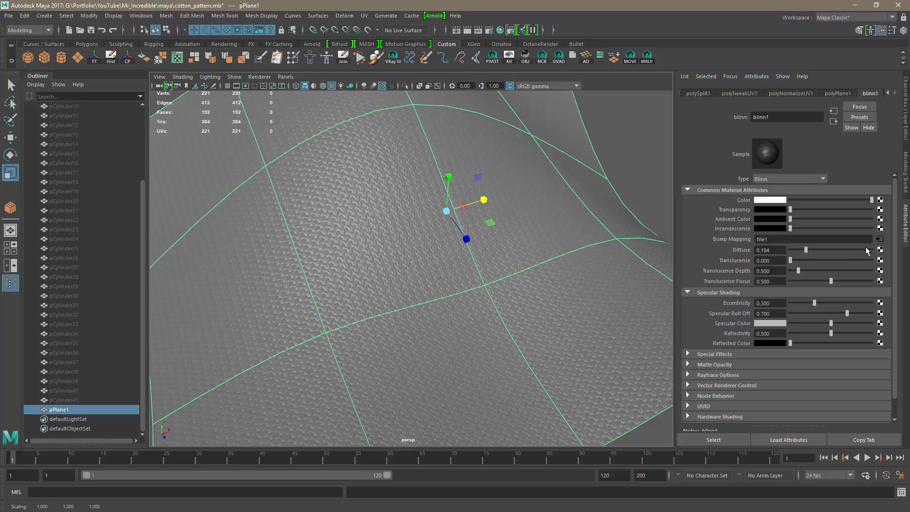
{"action": "left_click", "coordinate": [879, 239]}
{"action": "left_click", "coordinate": [772, 239]}
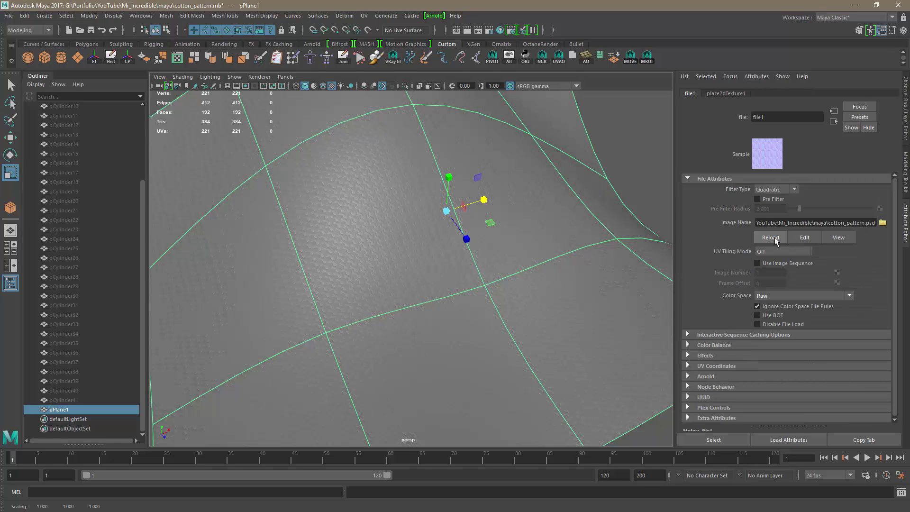
Step: Deselect the plane and examine the softened knit relief in its highlights from near and far
{"action": "left_click", "coordinate": [628, 152]}
{"action": "left_click_drag", "start_coordinate": [574, 271], "coordinate": [540, 278], "text": "alt"}
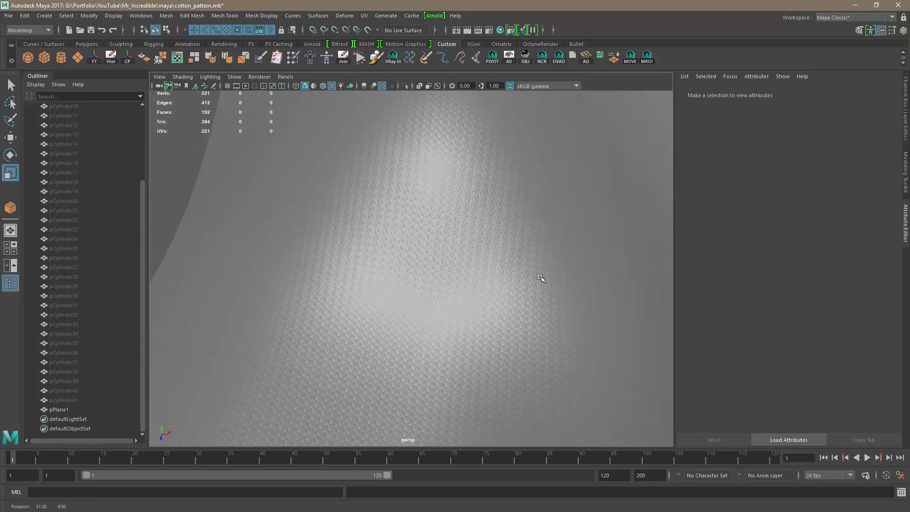
{"action": "right_click_drag", "start_coordinate": [415, 242], "coordinate": [302, 259], "text": "alt"}
{"action": "right_click_drag", "start_coordinate": [493, 300], "coordinate": [376, 283], "text": "alt"}
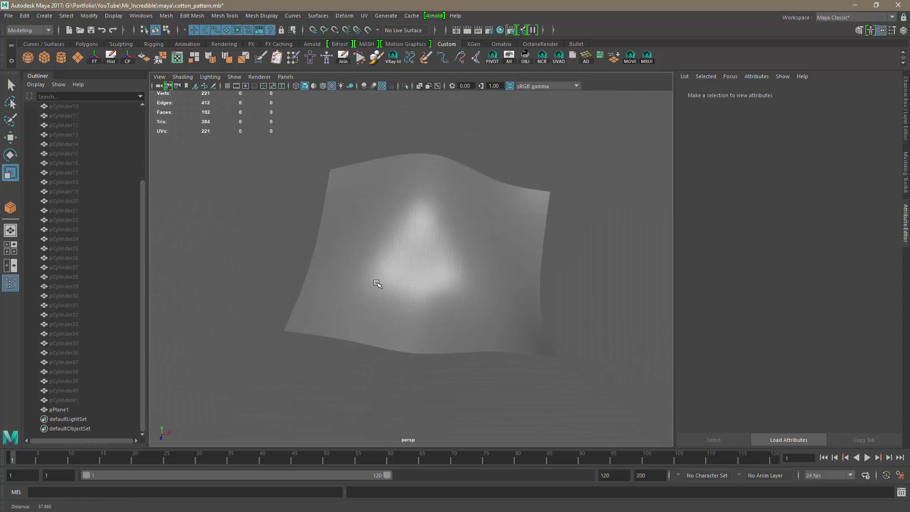
{"action": "left_click_drag", "start_coordinate": [376, 284], "coordinate": [413, 282], "text": "alt"}
{"action": "right_click_drag", "start_coordinate": [412, 282], "coordinate": [519, 323], "text": "alt"}
{"action": "left_click_drag", "start_coordinate": [520, 323], "coordinate": [467, 319], "text": "alt"}
Step: Switch to the suit reference image in XnView and examine the fabric texture around the chest emblem and torso
{"action": "key", "text": "alt+Tab"}
{"action": "key", "text": "alt+Tab"}
{"action": "key", "text": "alt+Tab"}
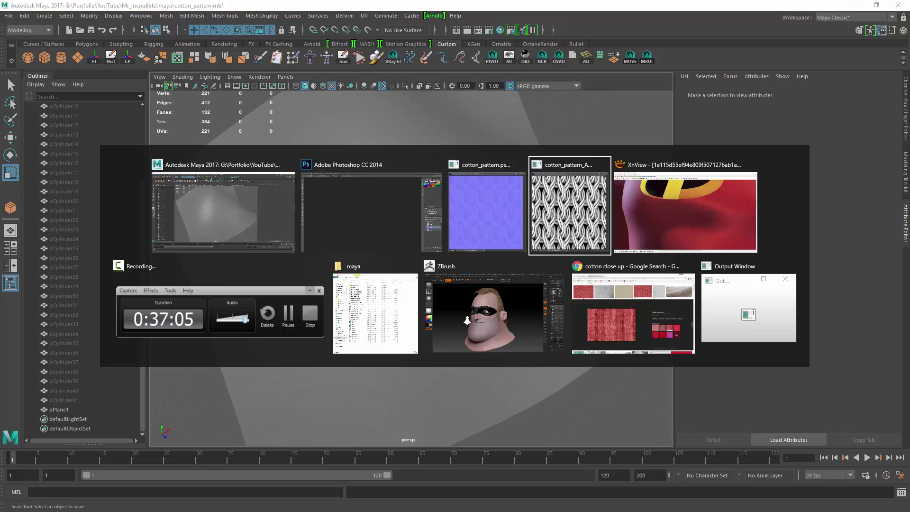
{"action": "key", "text": "alt+Tab"}
{"action": "left_click_drag", "start_coordinate": [305, 187], "coordinate": [467, 373]}
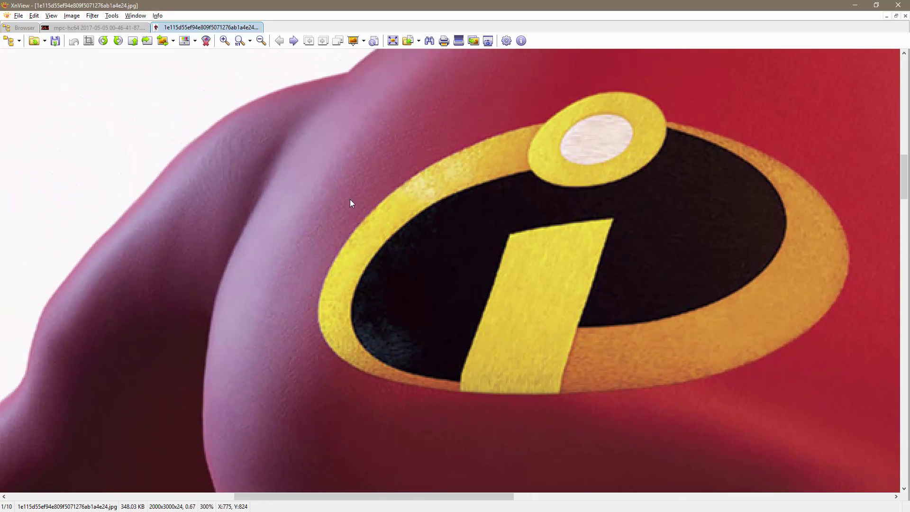
{"action": "left_click_drag", "start_coordinate": [324, 308], "coordinate": [379, 165]}
{"action": "left_click_drag", "start_coordinate": [380, 372], "coordinate": [364, 229]}
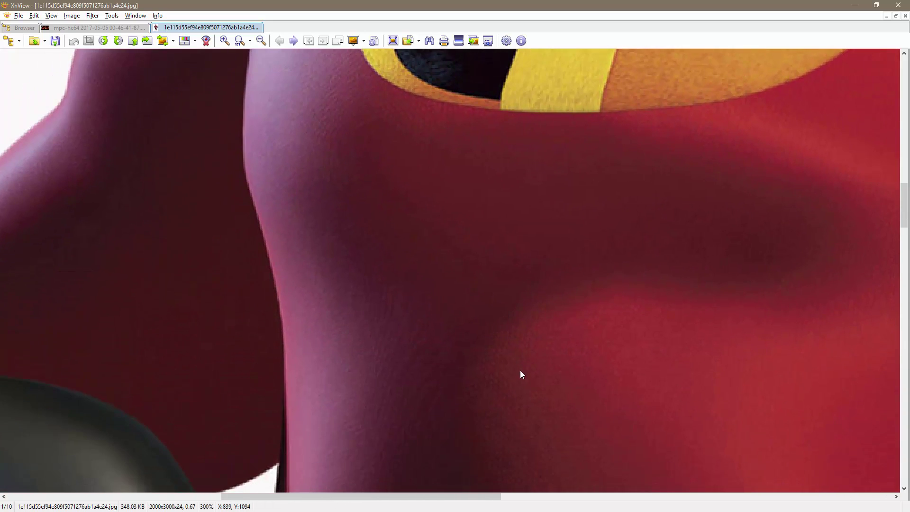
{"action": "left_click_drag", "start_coordinate": [533, 441], "coordinate": [485, 294]}
{"action": "left_click_drag", "start_coordinate": [491, 362], "coordinate": [468, 196]}
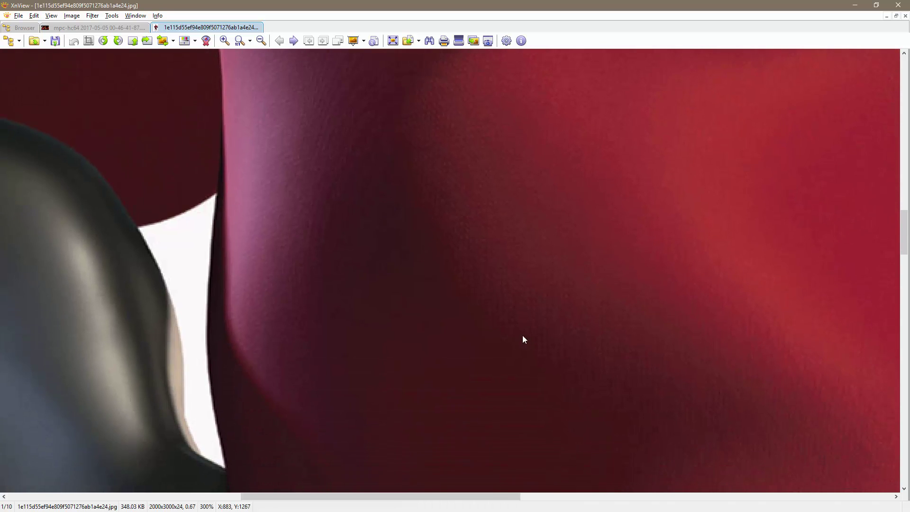
{"action": "mouse_move", "coordinate": [640, 345]}
{"action": "left_mouse_down"}
{"action": "mouse_move", "coordinate": [615, 338]}
{"action": "mouse_move", "coordinate": [635, 411]}
{"action": "left_mouse_up"}
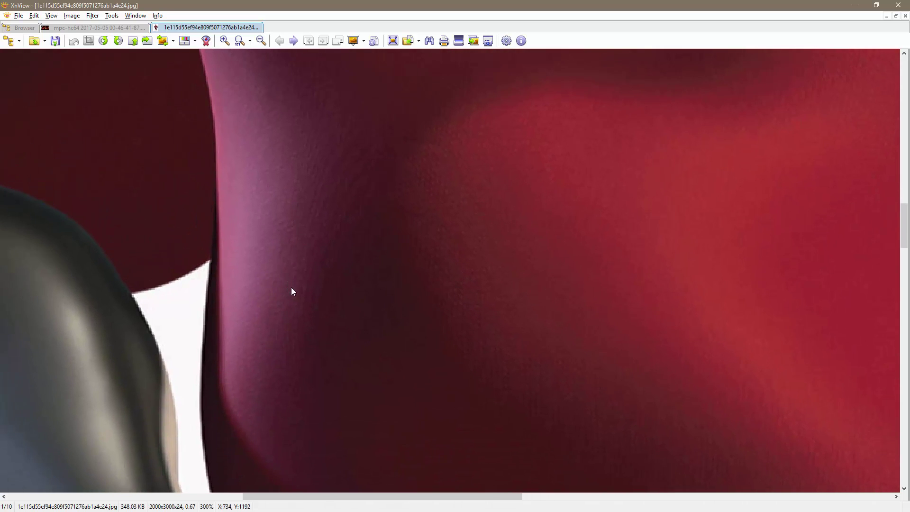
{"action": "left_click_drag", "start_coordinate": [296, 260], "coordinate": [369, 371]}
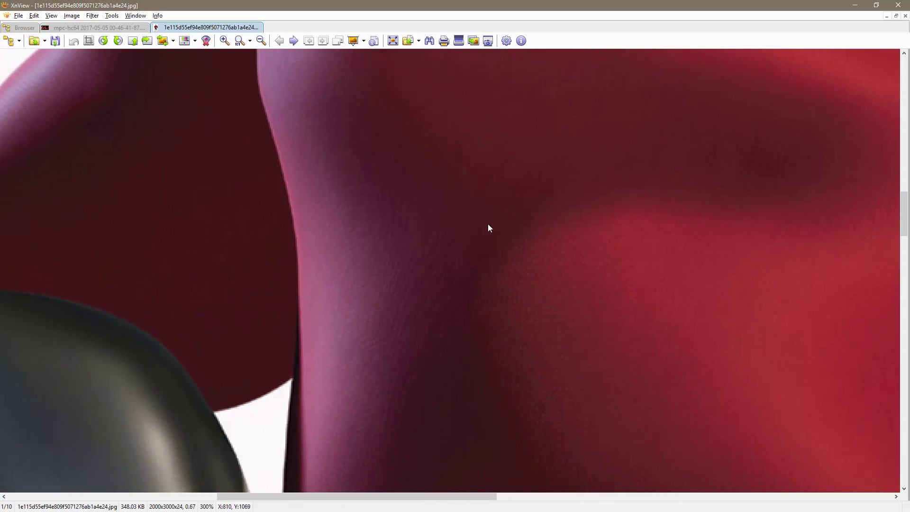
{"action": "left_click_drag", "start_coordinate": [440, 276], "coordinate": [330, 315]}
Step: Return to Maya, add a file texture to the plane's blinn1 material, and load cotton_pattern_AO.psd into it
{"action": "key", "text": "alt+Tab"}
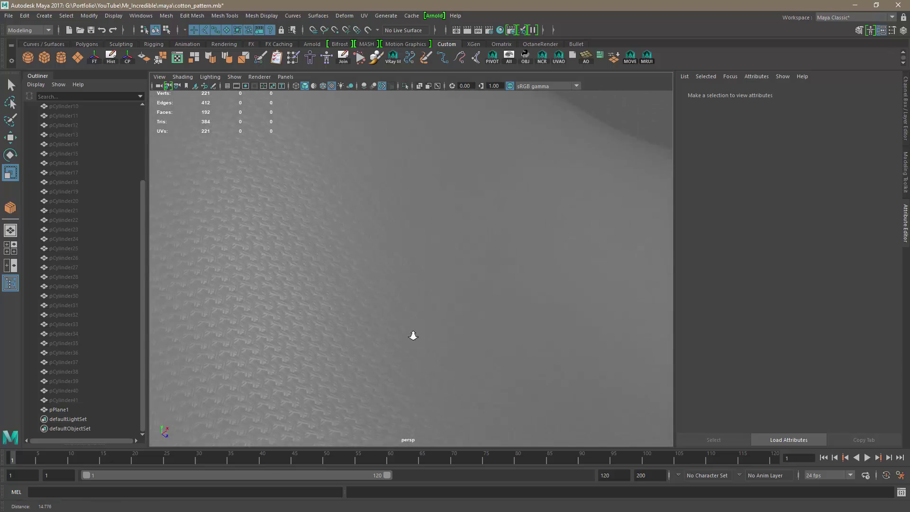
{"action": "middle_click_drag", "start_coordinate": [412, 335], "coordinate": [405, 310], "text": "alt"}
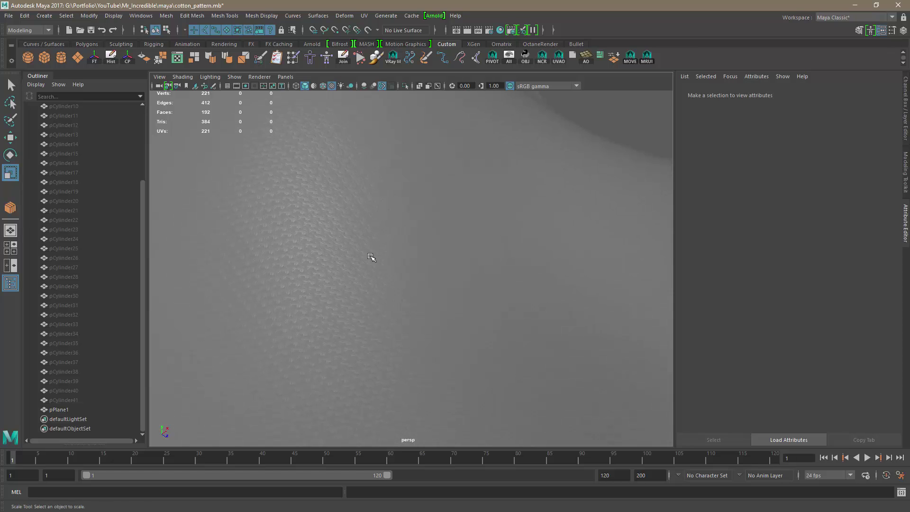
{"action": "left_click_drag", "start_coordinate": [493, 311], "coordinate": [456, 322], "text": "alt"}
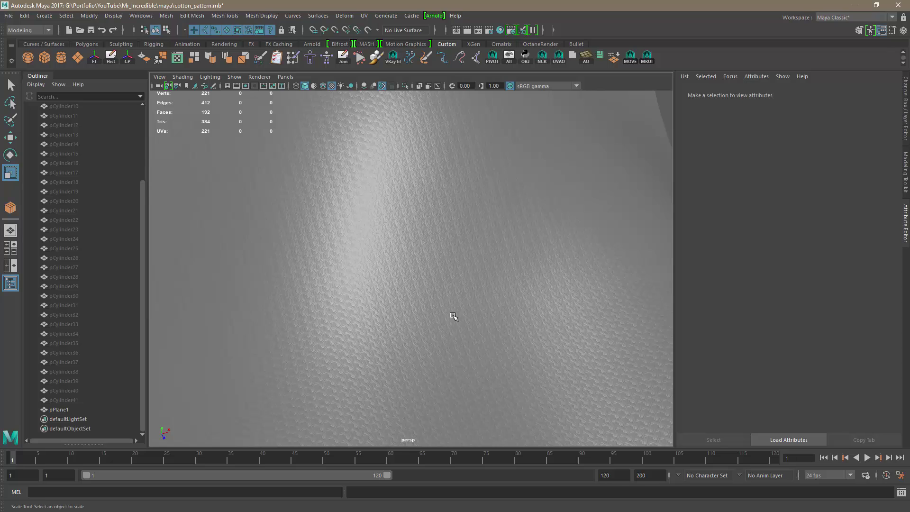
{"action": "left_click", "coordinate": [445, 237]}
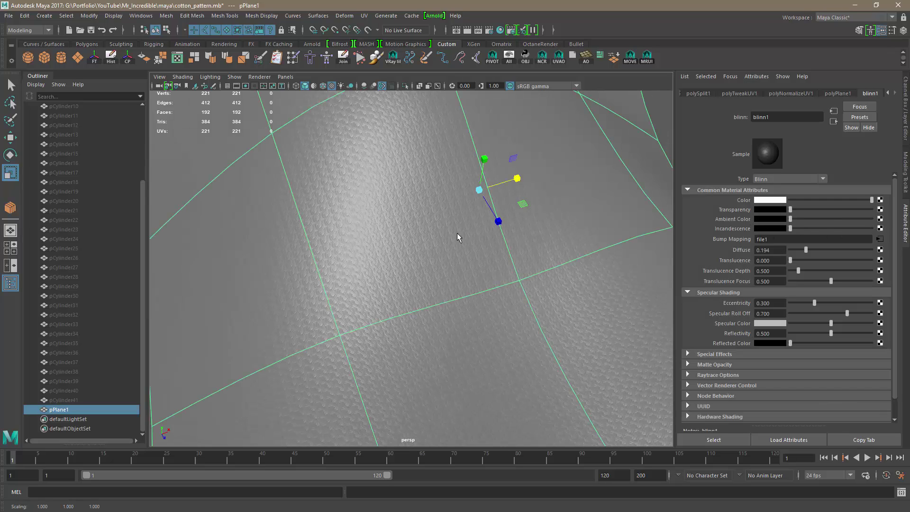
{"action": "left_click", "coordinate": [390, 256]}
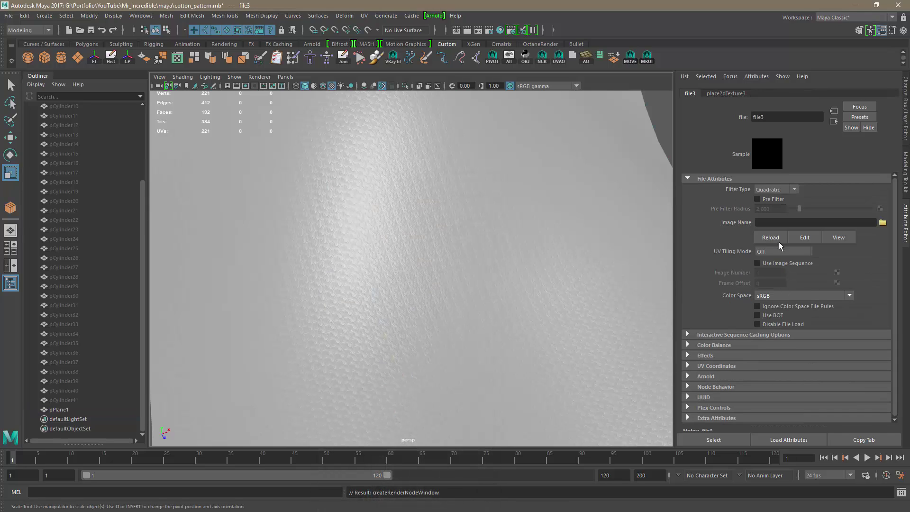
{"action": "left_click", "coordinate": [882, 223]}
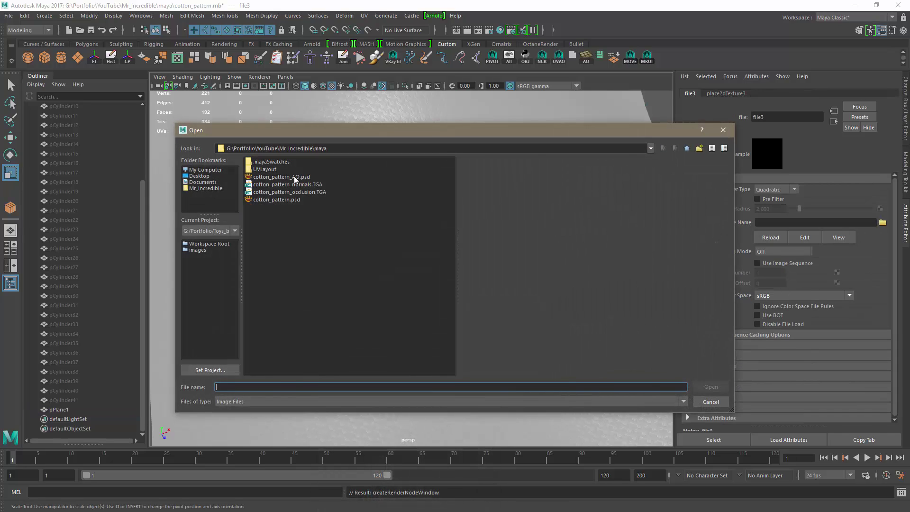
{"action": "left_click", "coordinate": [295, 177]}
{"action": "left_click", "coordinate": [709, 386]}
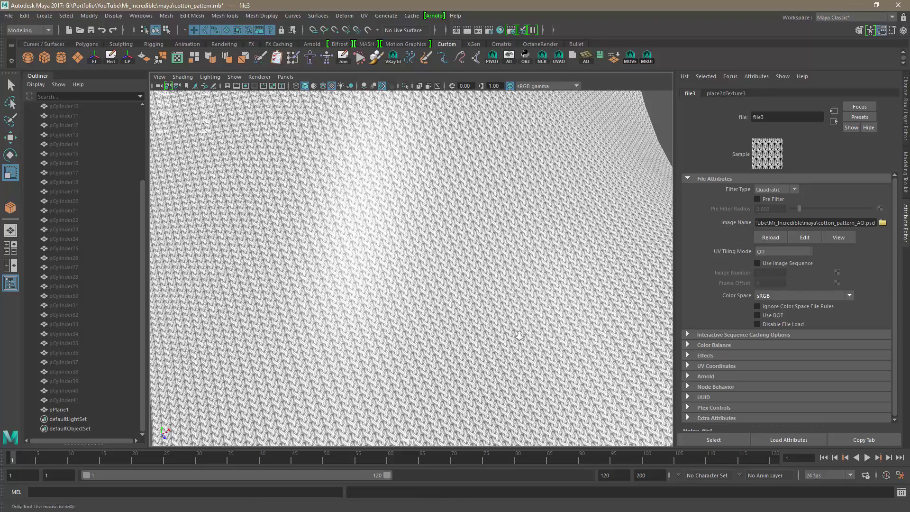
Step: Examine the combined occlusion and normal maps on the wavy plane from close up, from afar and from several angles
{"action": "left_click_drag", "start_coordinate": [526, 331], "coordinate": [476, 309], "text": "alt"}
{"action": "right_click_drag", "start_coordinate": [476, 309], "coordinate": [557, 363], "text": "alt"}
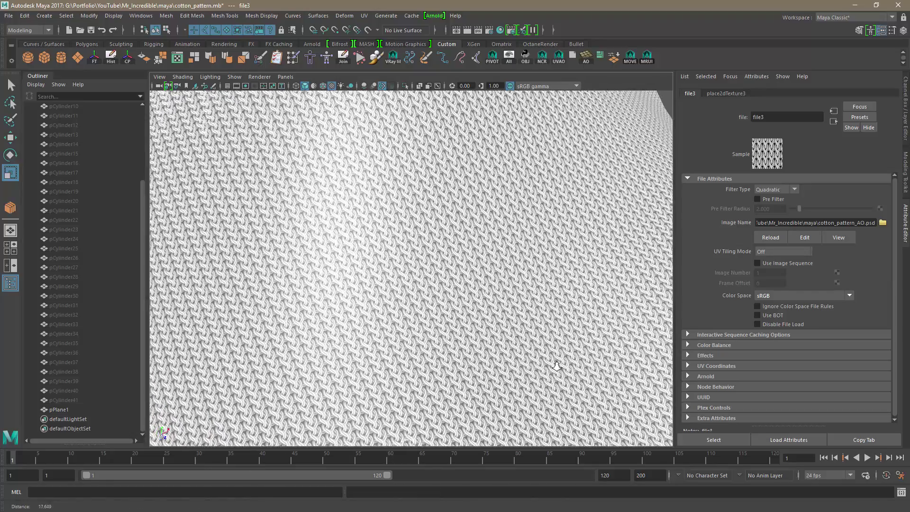
{"action": "left_click_drag", "start_coordinate": [557, 362], "coordinate": [534, 301], "text": "alt"}
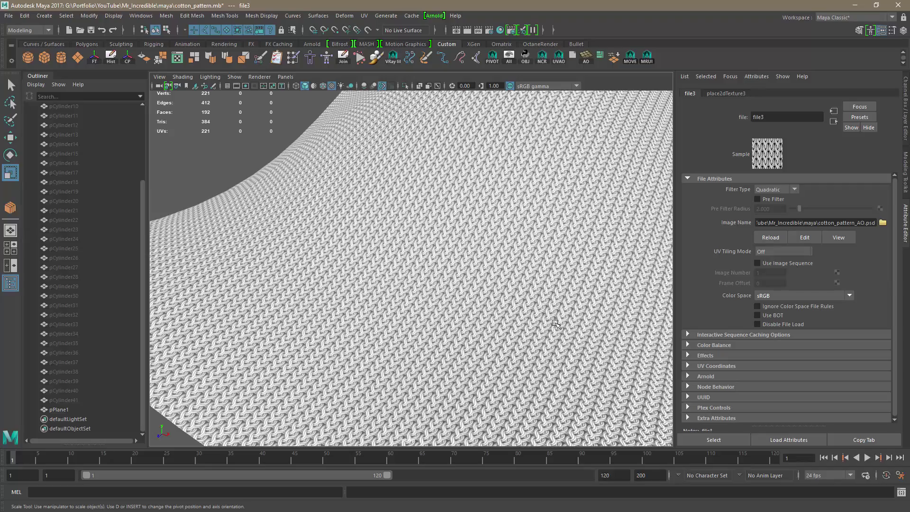
{"action": "left_click_drag", "start_coordinate": [555, 323], "coordinate": [406, 331], "text": "alt"}
{"action": "middle_click_drag", "start_coordinate": [406, 331], "coordinate": [443, 338], "text": "alt"}
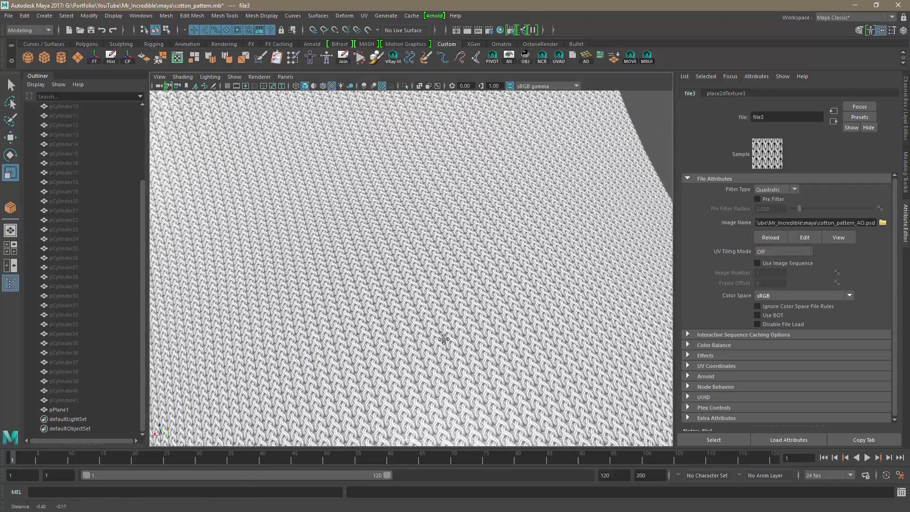
{"action": "mouse_move", "coordinate": [443, 338]}
{"action": "left_mouse_down", "text": "alt"}
{"action": "mouse_move", "coordinate": [479, 290]}
{"action": "mouse_move", "coordinate": [476, 276]}
{"action": "mouse_move", "coordinate": [483, 298]}
{"action": "mouse_move", "coordinate": [464, 302]}
{"action": "mouse_move", "coordinate": [430, 289]}
{"action": "mouse_move", "coordinate": [443, 288]}
{"action": "mouse_move", "coordinate": [425, 276]}
{"action": "mouse_move", "coordinate": [524, 318]}
{"action": "mouse_move", "coordinate": [508, 301]}
{"action": "mouse_move", "coordinate": [504, 312]}
{"action": "mouse_move", "coordinate": [506, 298]}
{"action": "mouse_move", "coordinate": [532, 311]}
{"action": "mouse_move", "coordinate": [524, 304]}
{"action": "mouse_move", "coordinate": [471, 319]}
{"action": "mouse_move", "coordinate": [481, 325]}
{"action": "mouse_move", "coordinate": [498, 296]}
{"action": "mouse_move", "coordinate": [476, 314]}
{"action": "left_mouse_up", "text": "alt"}
{"action": "scroll", "coordinate": [484, 300], "scroll_direction": "up", "scroll_amount": 5}
{"action": "scroll", "coordinate": [431, 289], "scroll_direction": "down", "scroll_amount": 10}
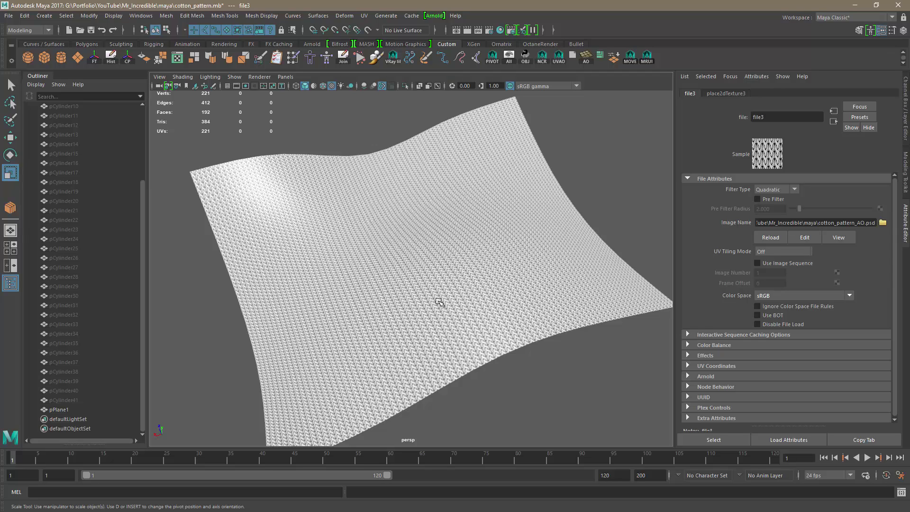
{"action": "left_click_drag", "start_coordinate": [443, 314], "coordinate": [499, 284], "text": "alt"}
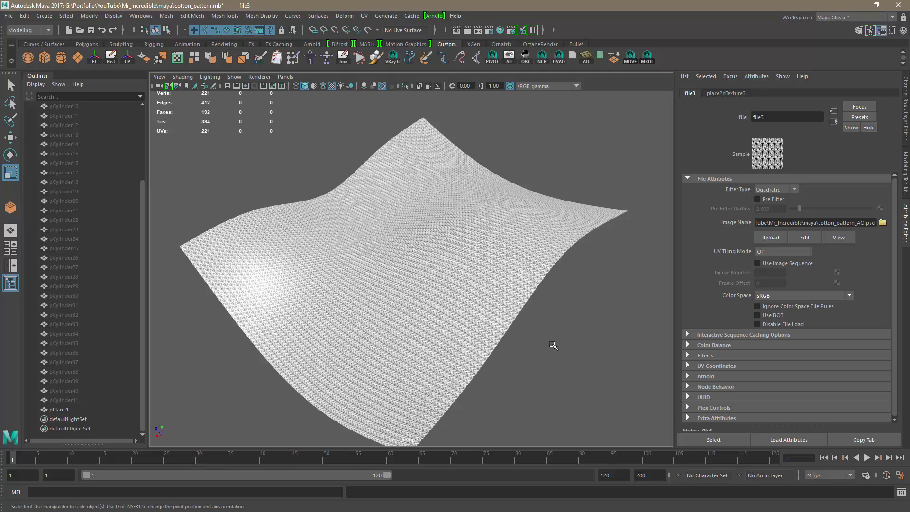
{"action": "left_click_drag", "start_coordinate": [570, 300], "coordinate": [453, 320], "text": "alt"}
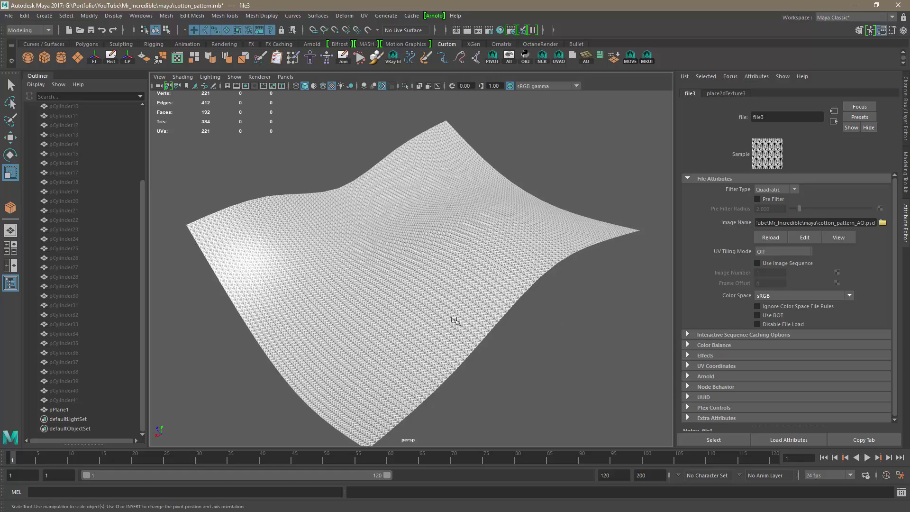
{"action": "left_click_drag", "start_coordinate": [534, 347], "coordinate": [611, 192], "text": "alt"}
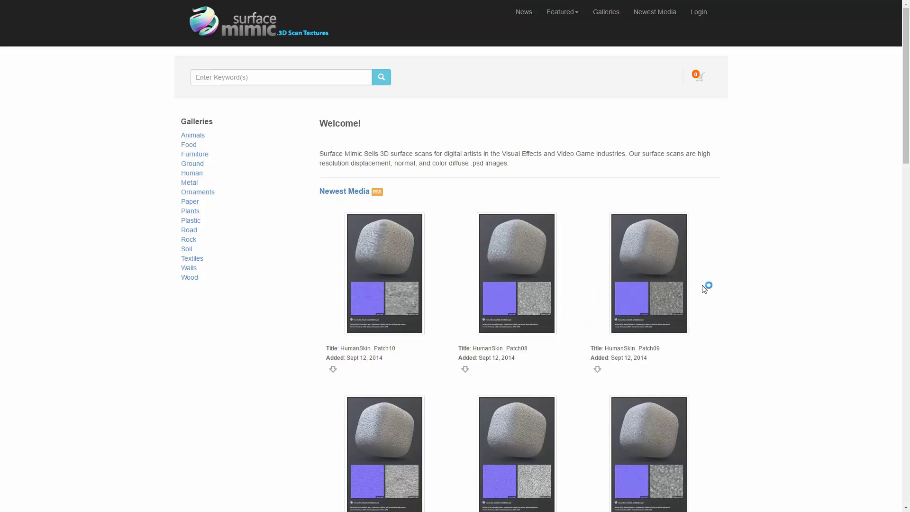
Step: On the Surface Mimic website, open the Various gallery under Textiles and browse its fabric scans
{"action": "left_click_drag", "start_coordinate": [906, 123], "coordinate": [895, 145]}
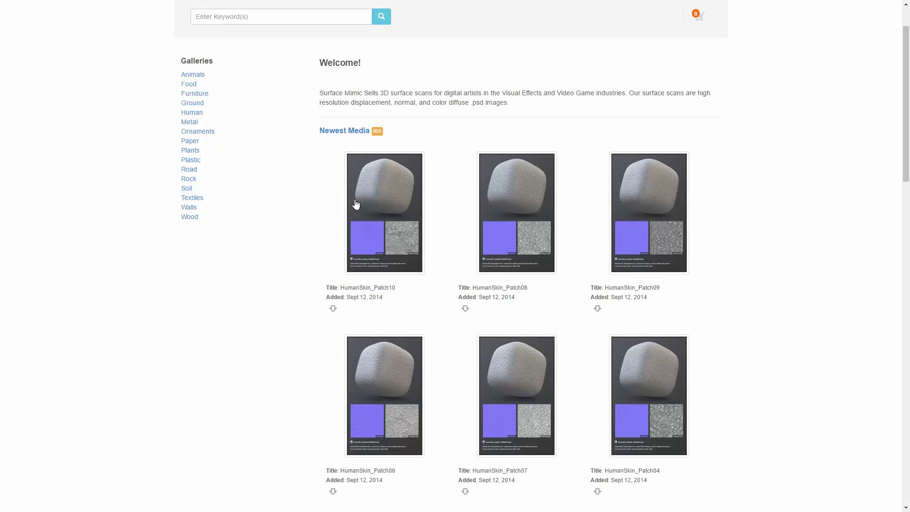
{"action": "left_click", "coordinate": [192, 180]}
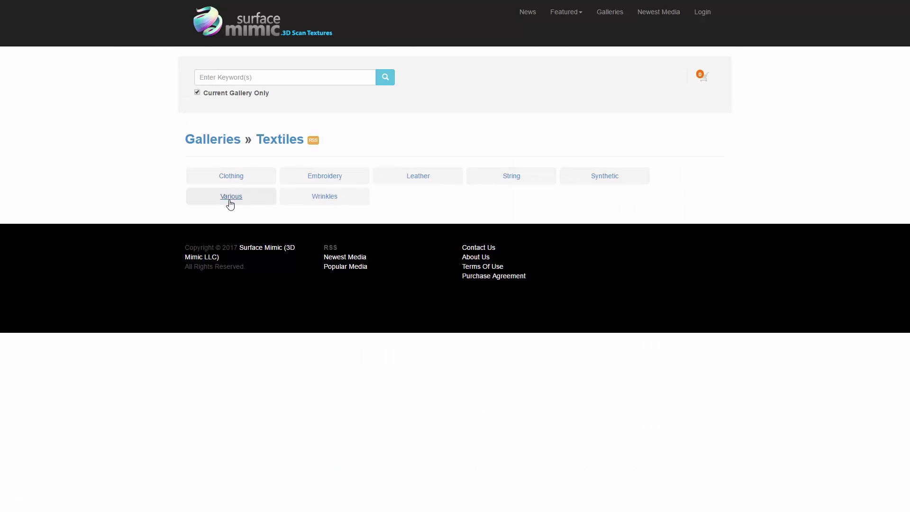
{"action": "left_click", "coordinate": [232, 178]}
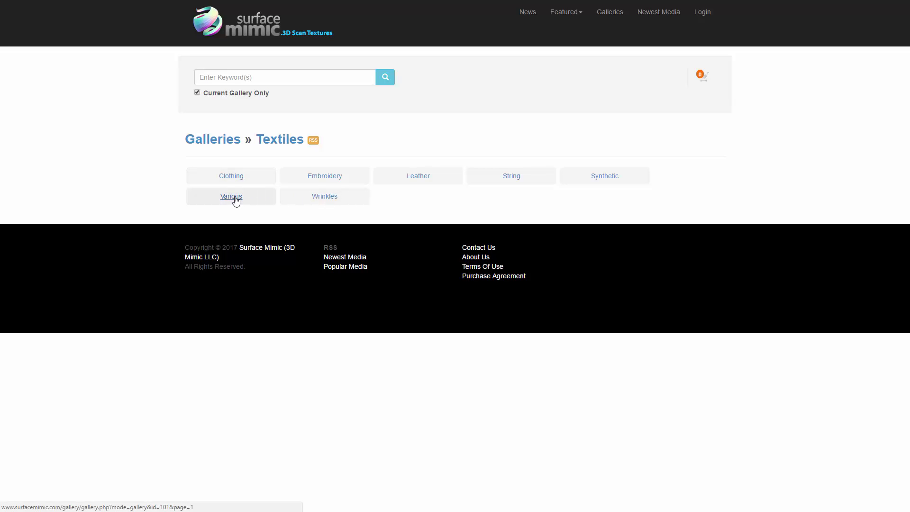
{"action": "left_click", "coordinate": [237, 201]}
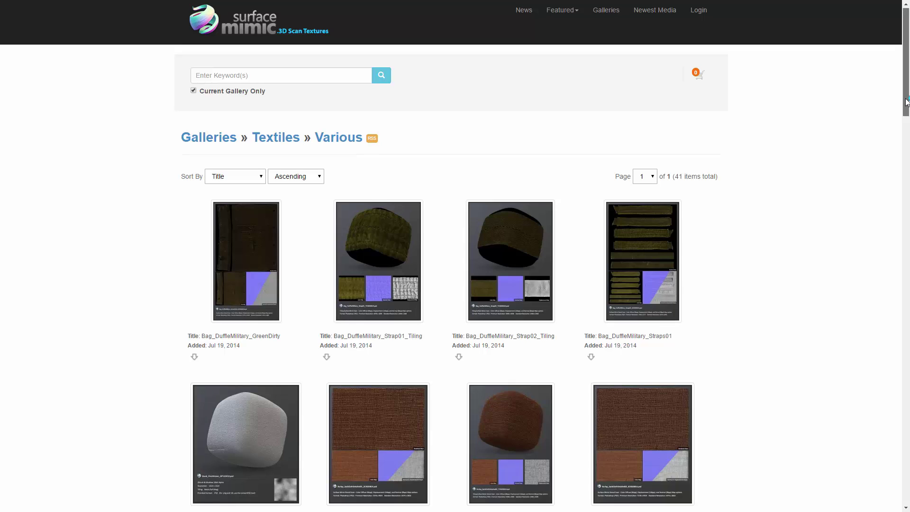
{"action": "left_click_drag", "start_coordinate": [904, 100], "coordinate": [899, 270]}
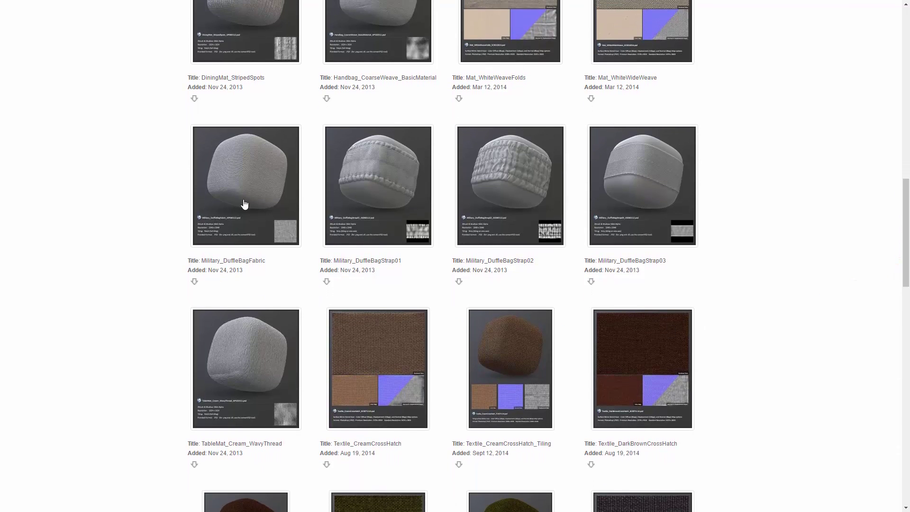
Step: Open the Military_DuffleBagFabric scan and look over its preview, format details and download options
{"action": "left_click", "coordinate": [261, 174]}
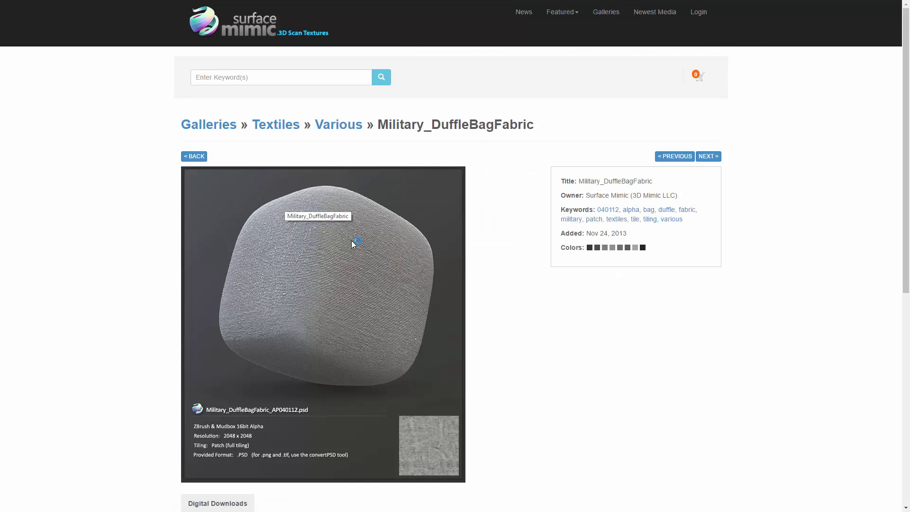
{"action": "left_click_drag", "start_coordinate": [905, 122], "coordinate": [898, 226]}
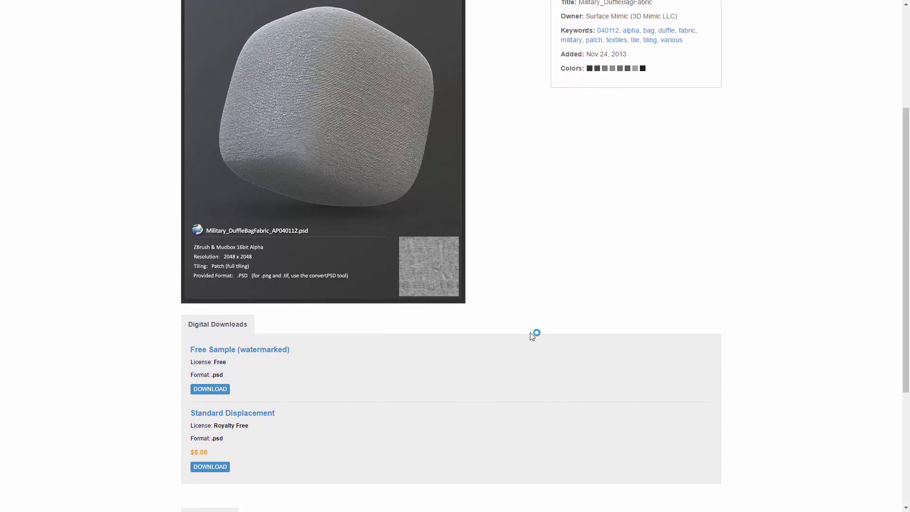
{"action": "left_click", "coordinate": [226, 390]}
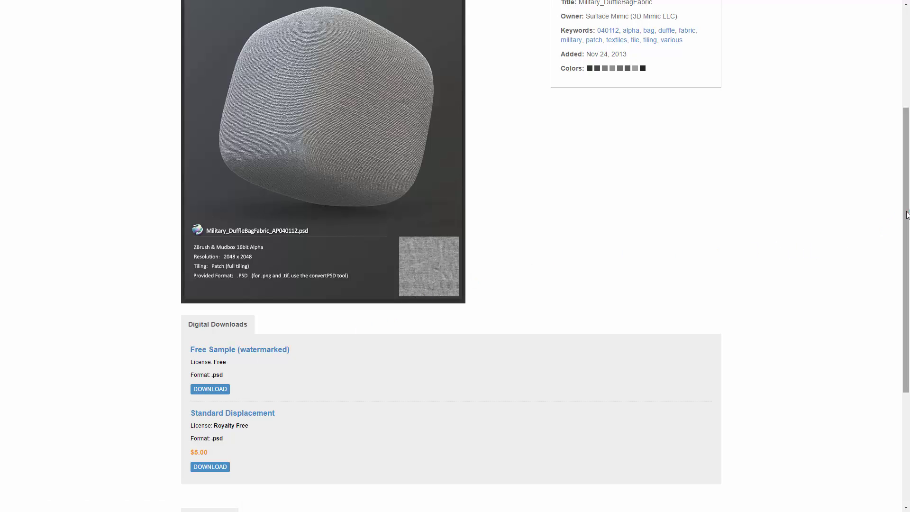
{"action": "left_click_drag", "start_coordinate": [906, 216], "coordinate": [906, 218]}
{"action": "scroll", "coordinate": [874, 222], "scroll_direction": "up", "scroll_amount": 1}
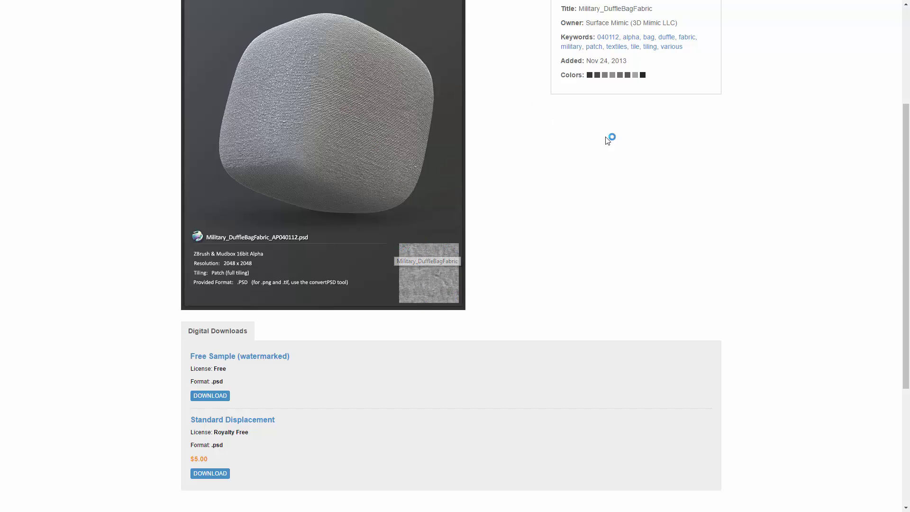
{"action": "left_click_drag", "start_coordinate": [907, 195], "coordinate": [907, 177]}
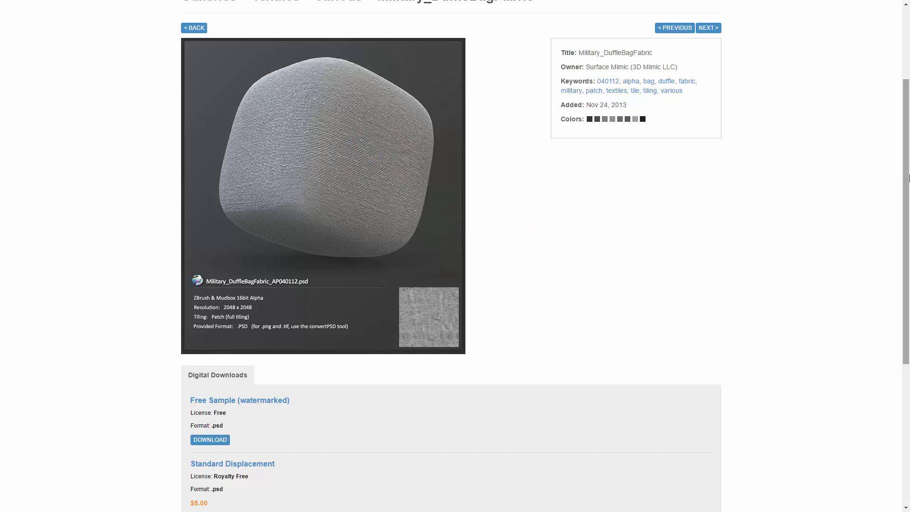
{"action": "left_click_drag", "start_coordinate": [907, 178], "coordinate": [904, 124]}
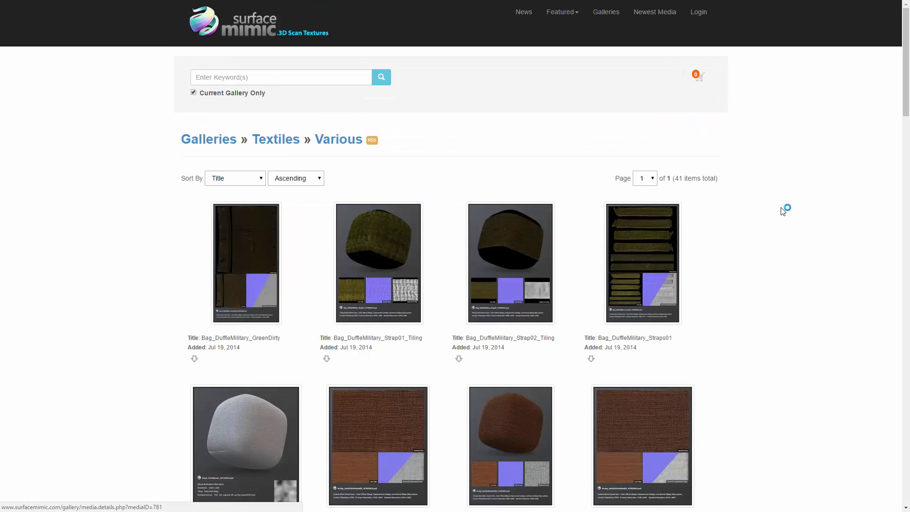
Step: Go back to the Surface Mimic home page and view its gallery categories and newest media
{"action": "left_click_drag", "start_coordinate": [905, 102], "coordinate": [868, 92]}
{"action": "left_click", "coordinate": [238, 40]}
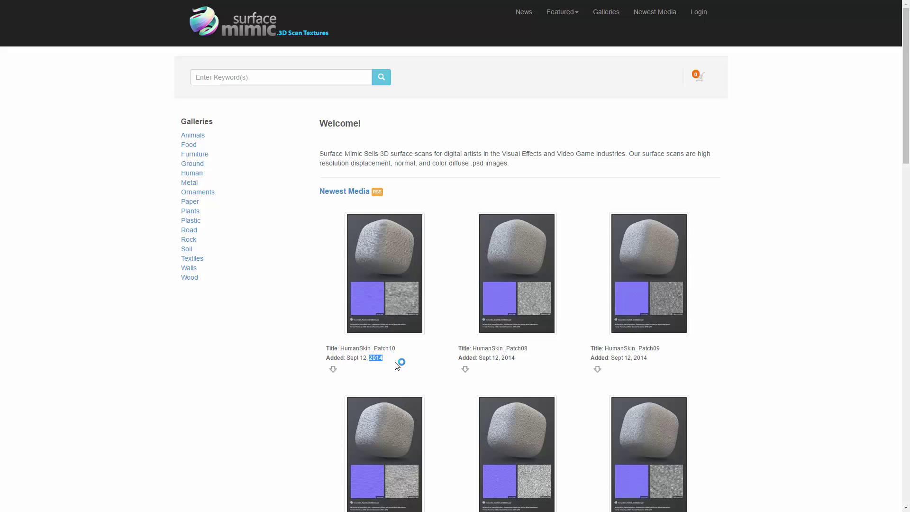
{"action": "left_click", "coordinate": [396, 370]}
Step: Switch to Maya and examine the knitted pattern on the wavy plane from close up and from several angles
{"action": "key", "text": "alt+Tab"}
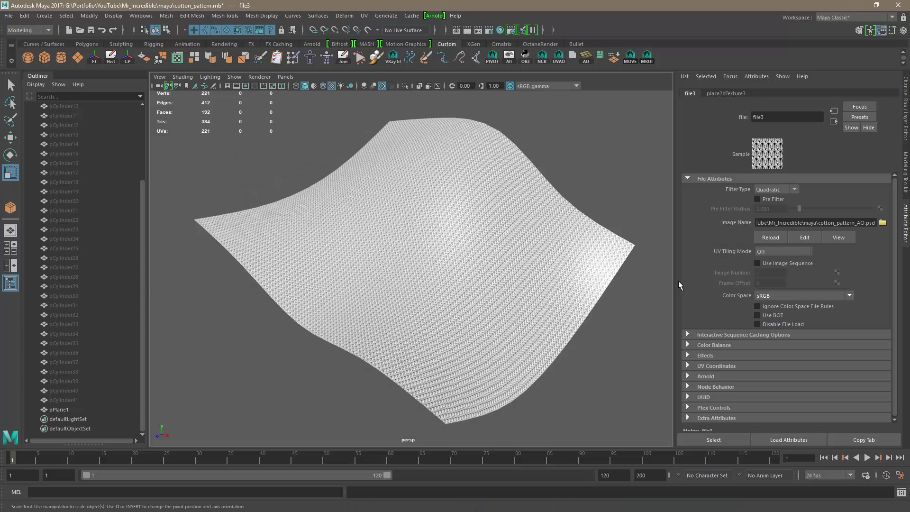
{"action": "left_click_drag", "start_coordinate": [479, 295], "coordinate": [491, 239], "text": "alt"}
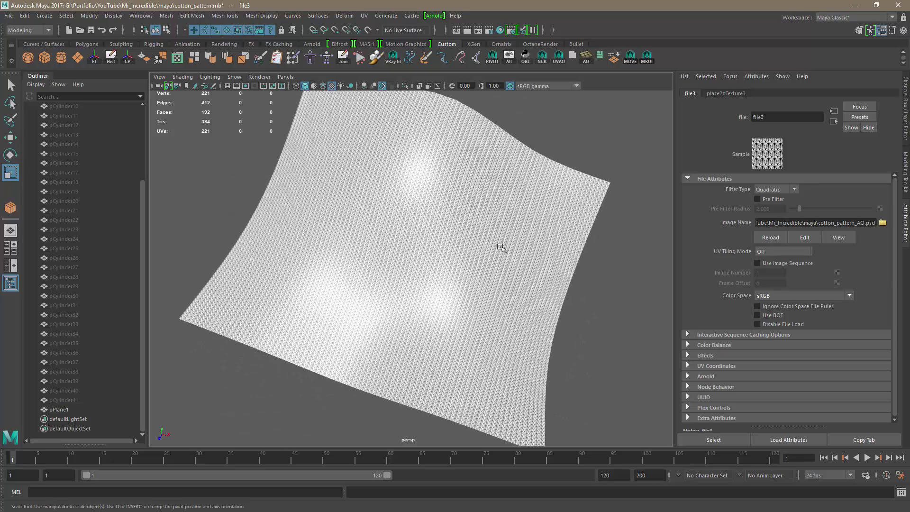
{"action": "right_click_drag", "start_coordinate": [497, 243], "coordinate": [596, 379], "text": "alt"}
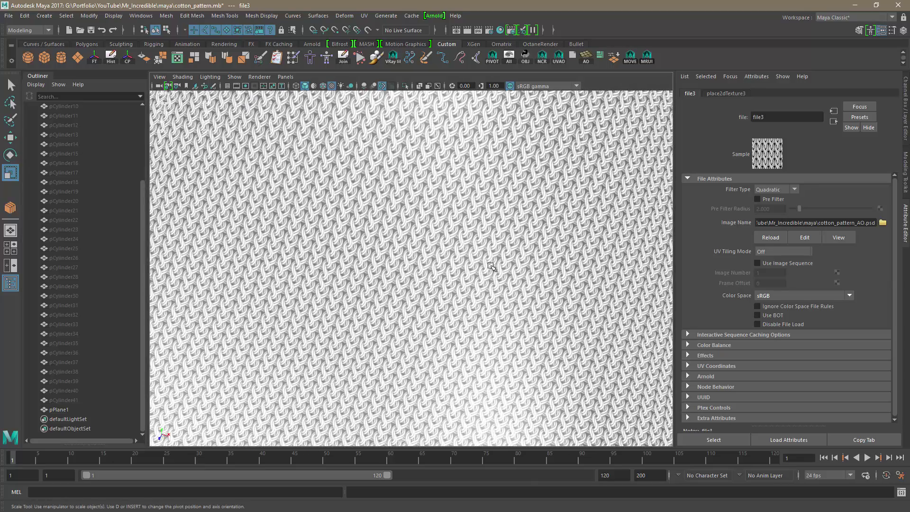
{"action": "left_click_drag", "start_coordinate": [491, 266], "coordinate": [579, 299], "text": "alt"}
{"action": "right_click_drag", "start_coordinate": [529, 244], "coordinate": [529, 242], "text": "alt"}
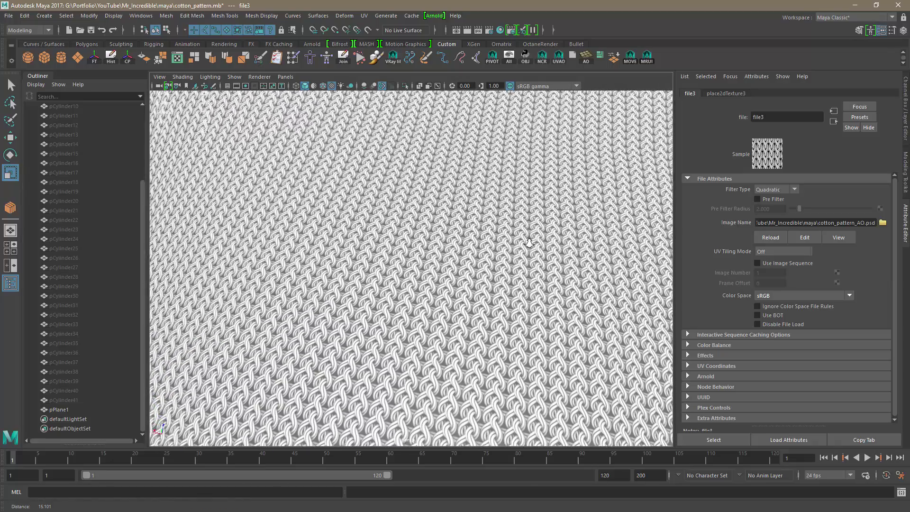
{"action": "left_click_drag", "start_coordinate": [530, 243], "coordinate": [549, 284], "text": "alt"}
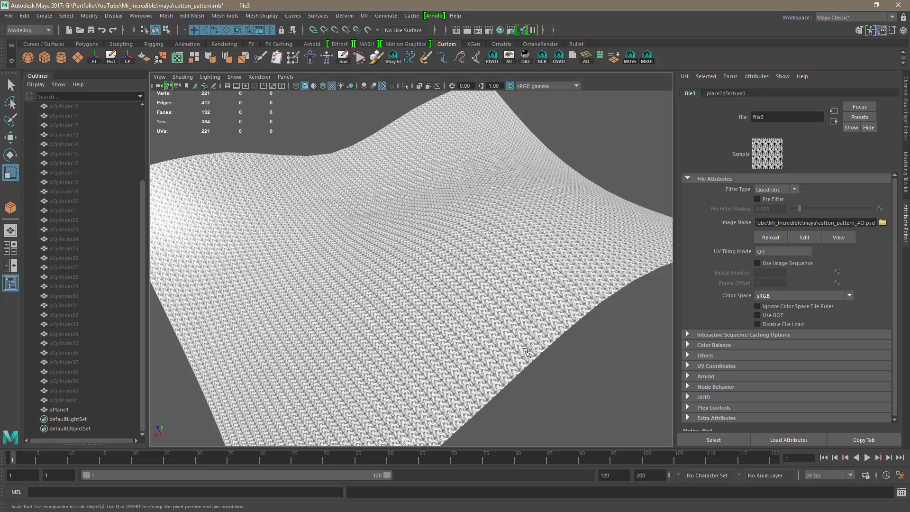
Step: Switch to ZBrush with the character head model and look through its subtool list
{"action": "key", "text": "alt+Tab"}
{"action": "key", "text": "alt+Tab"}
{"action": "key", "text": "alt+Tab"}
{"action": "key", "text": "alt+Tab"}
{"action": "key", "text": "alt+Tab"}
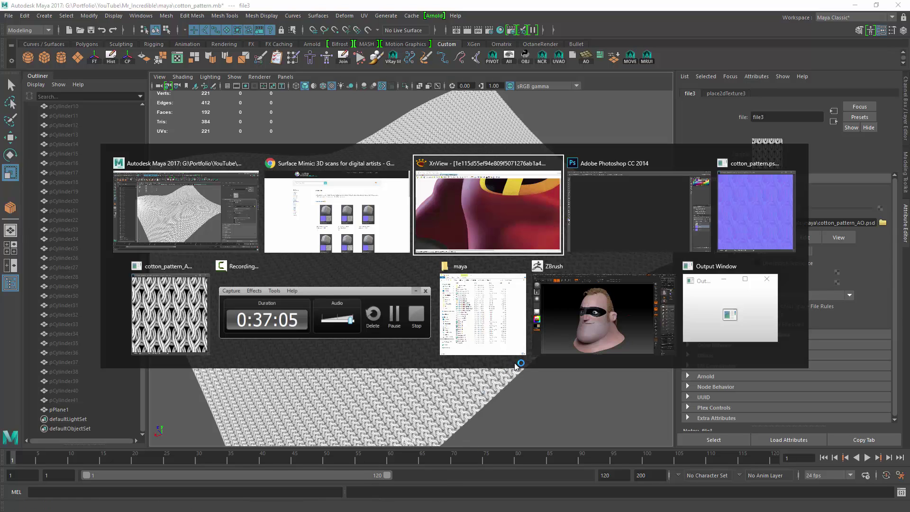
{"action": "key", "text": "alt+Tab"}
{"action": "key", "text": "alt+Tab"}
{"action": "key", "text": "alt+Tab"}
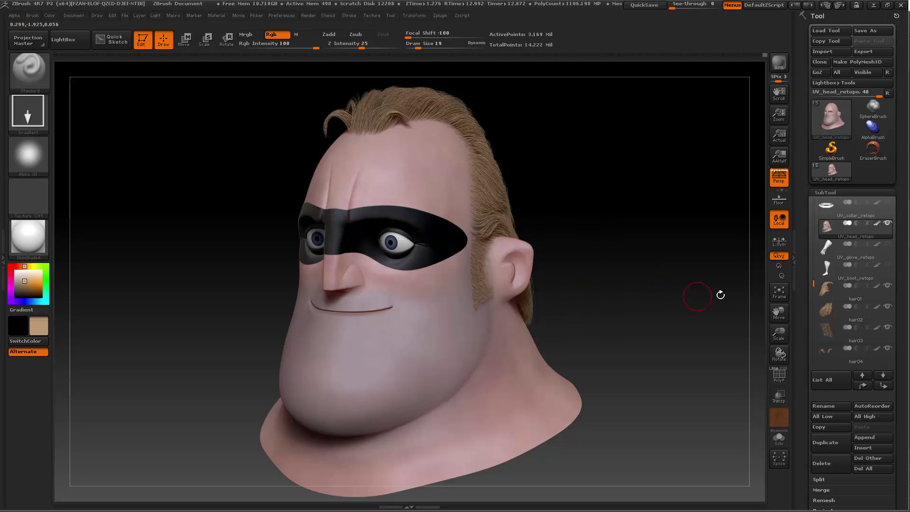
{"action": "mouse_move", "coordinate": [813, 283]}
{"action": "left_mouse_down"}
{"action": "mouse_move", "coordinate": [809, 196]}
{"action": "mouse_move", "coordinate": [805, 255]}
{"action": "left_mouse_up"}
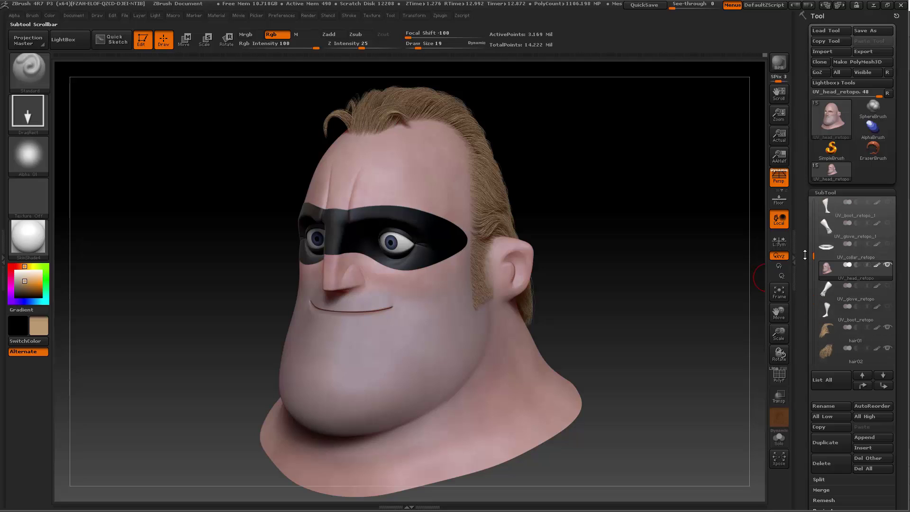